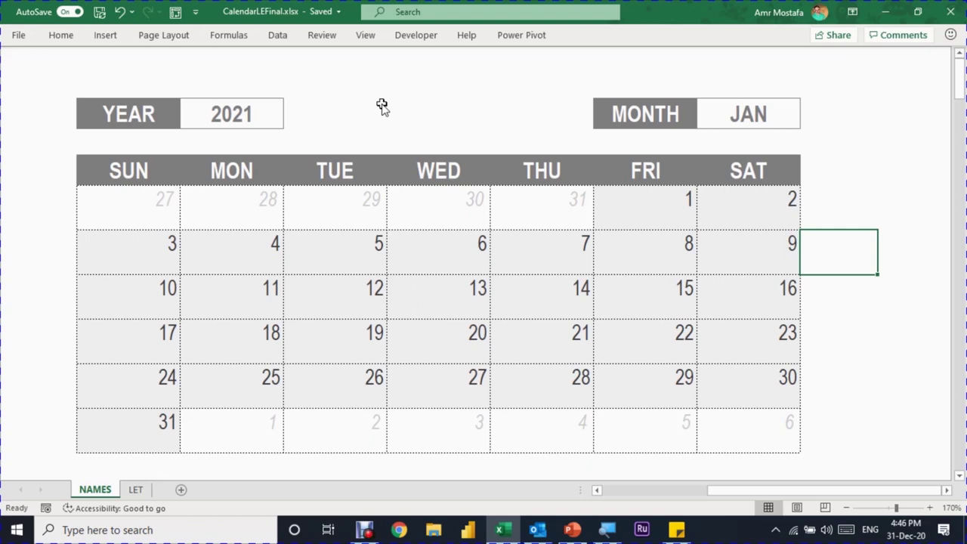
# Set the finished calendar's month to DEC.
pyautogui.click(249, 102)
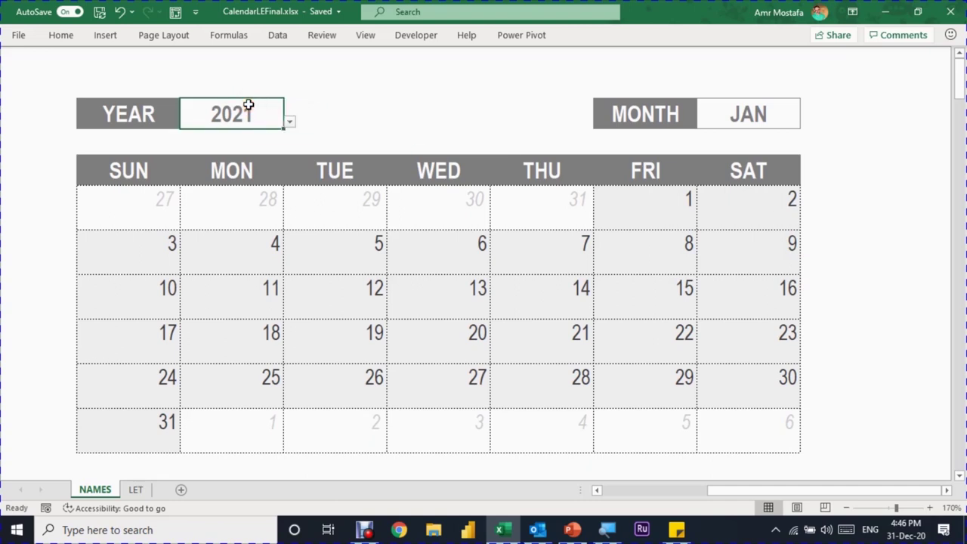
pyautogui.click(757, 111)
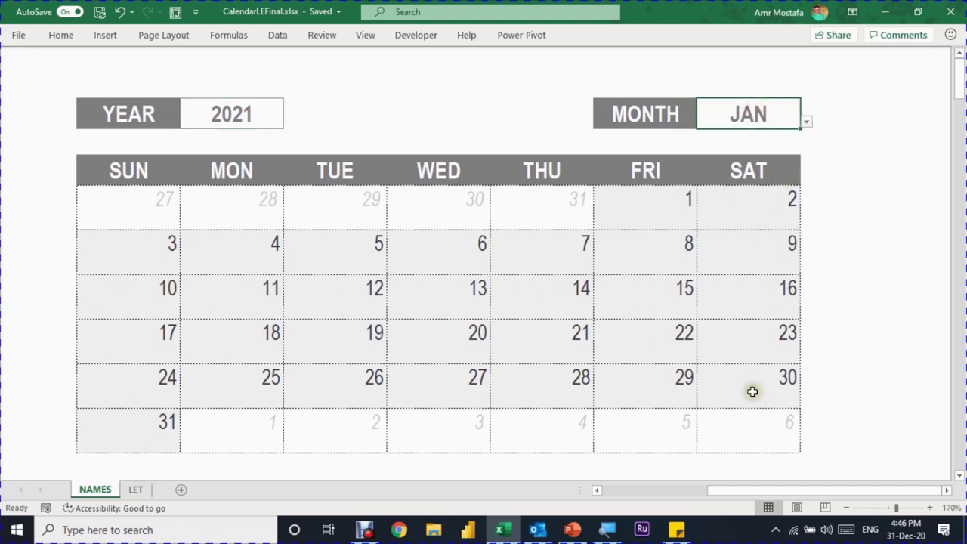
pyautogui.click(806, 122)
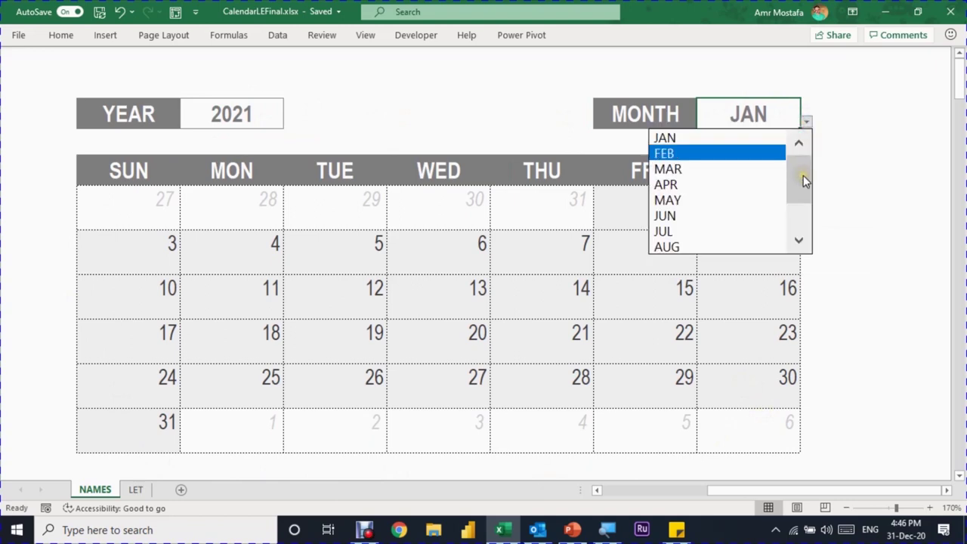
pyautogui.moveTo(803, 179); pyautogui.dragTo(803, 225)
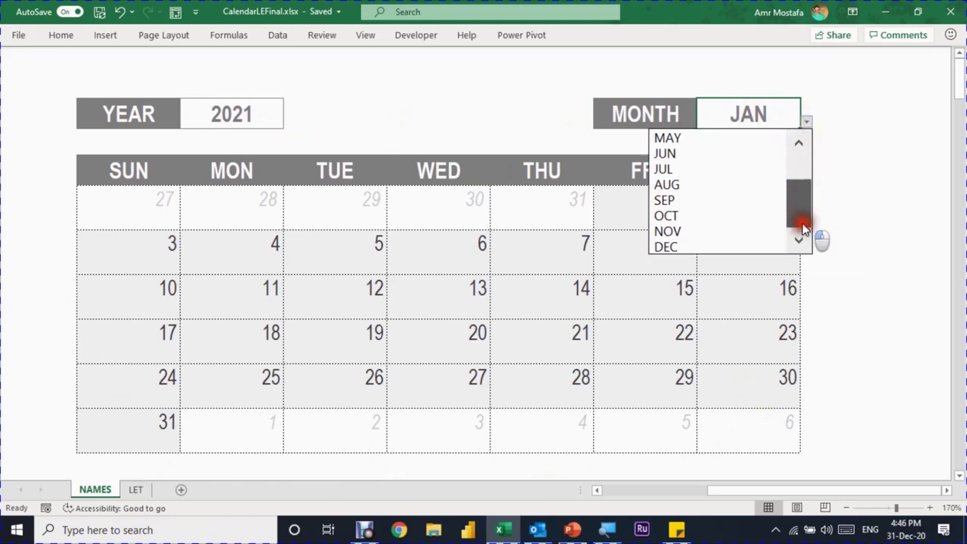
pyautogui.click(761, 248)
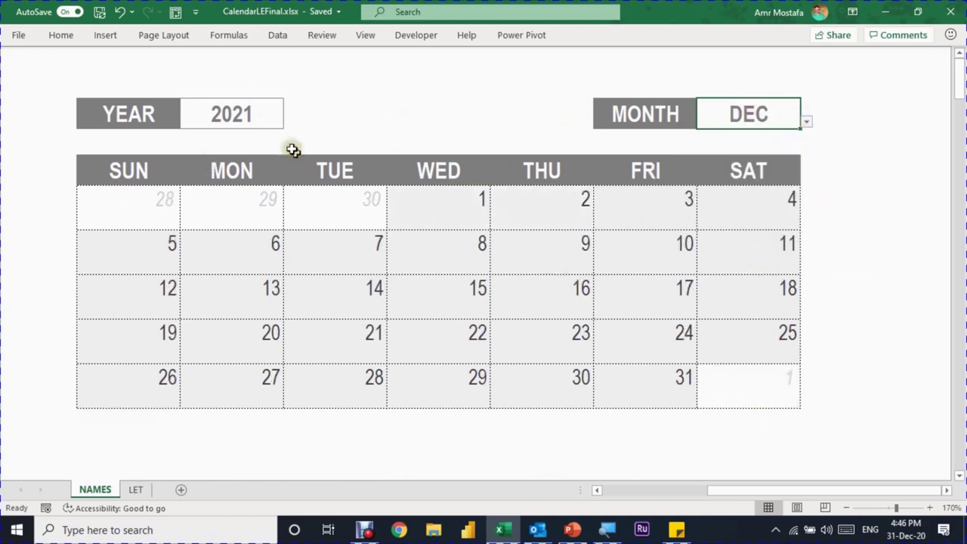
# Set the finished calendar's year to 2022 and save the workbook.
pyautogui.click(236, 117)
pyautogui.click(290, 123)
pyautogui.moveTo(280, 158); pyautogui.dragTo(281, 210)
pyautogui.click(237, 119)
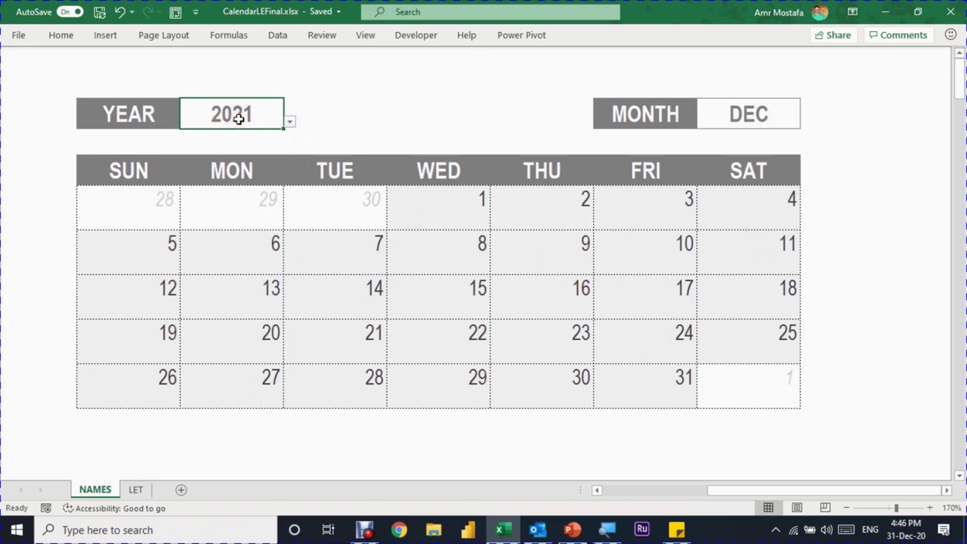
pyautogui.write('2022')
pyautogui.click(313, 221)
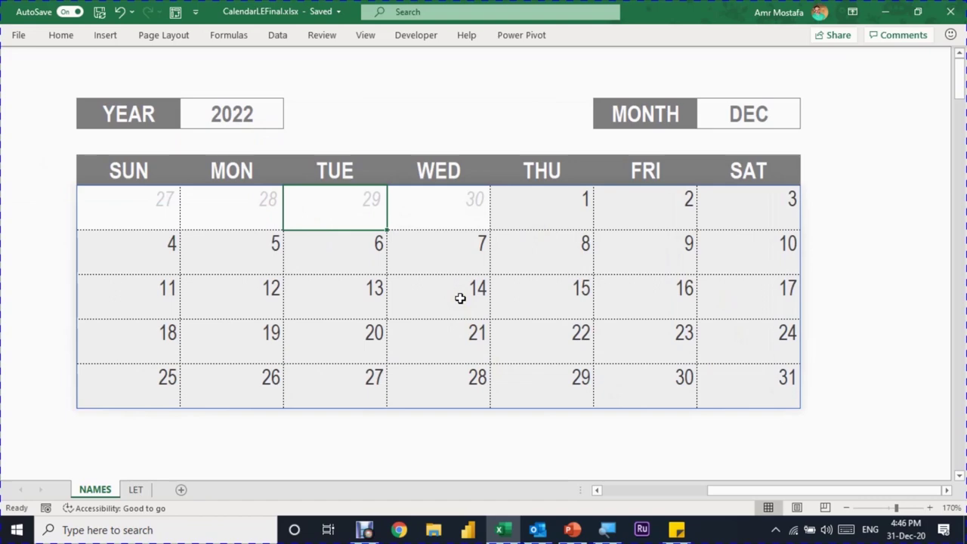
pyautogui.hotkey('ctrl', 's')
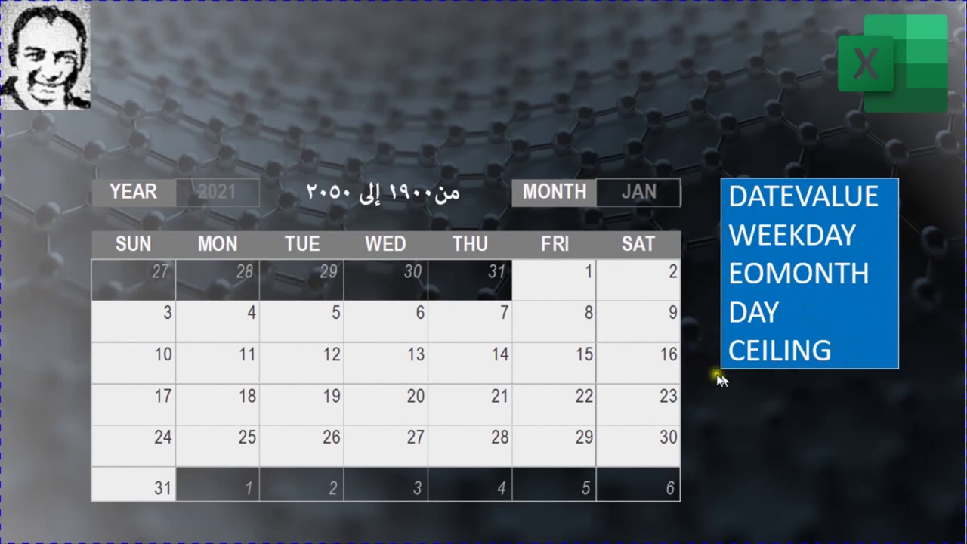
pyautogui.click(811, 338)
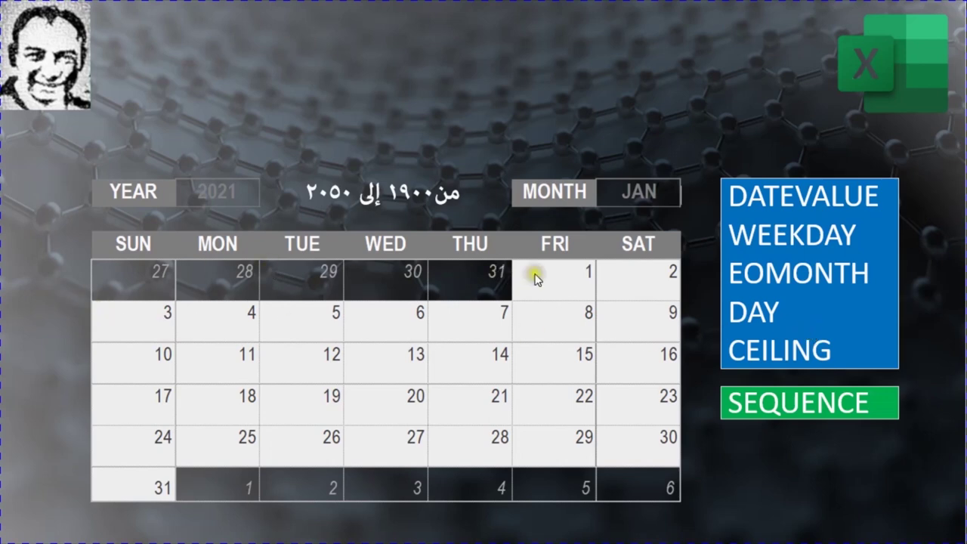
pyautogui.click(687, 338)
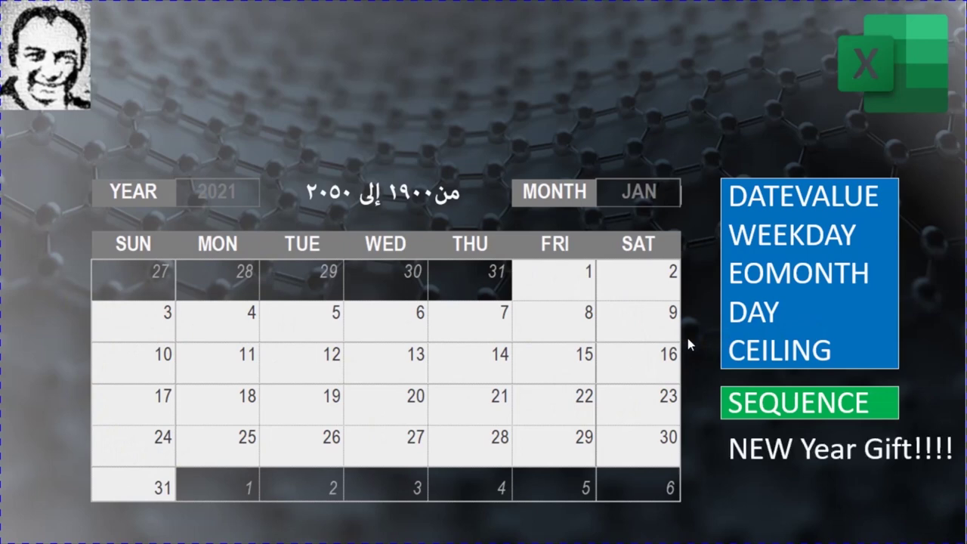
pyautogui.click(688, 338)
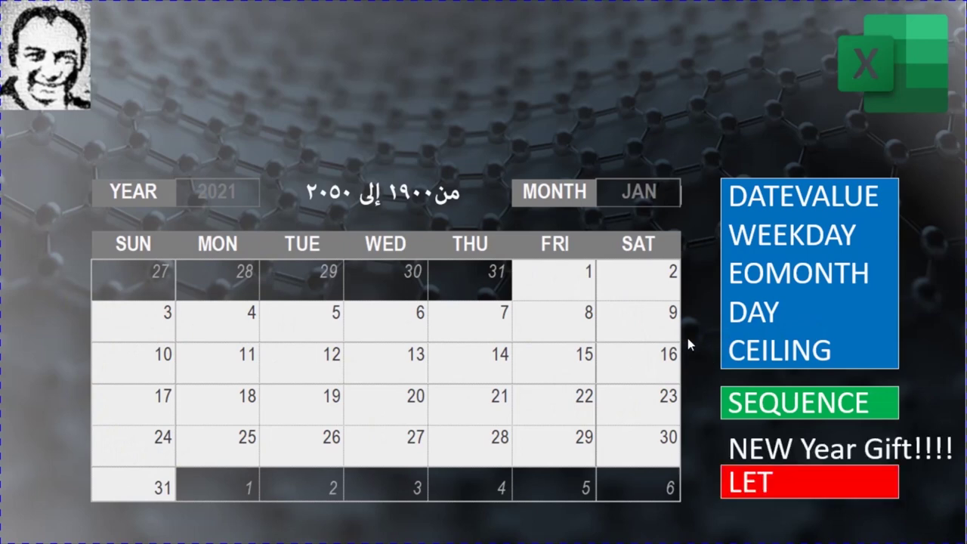
pyautogui.click(688, 338)
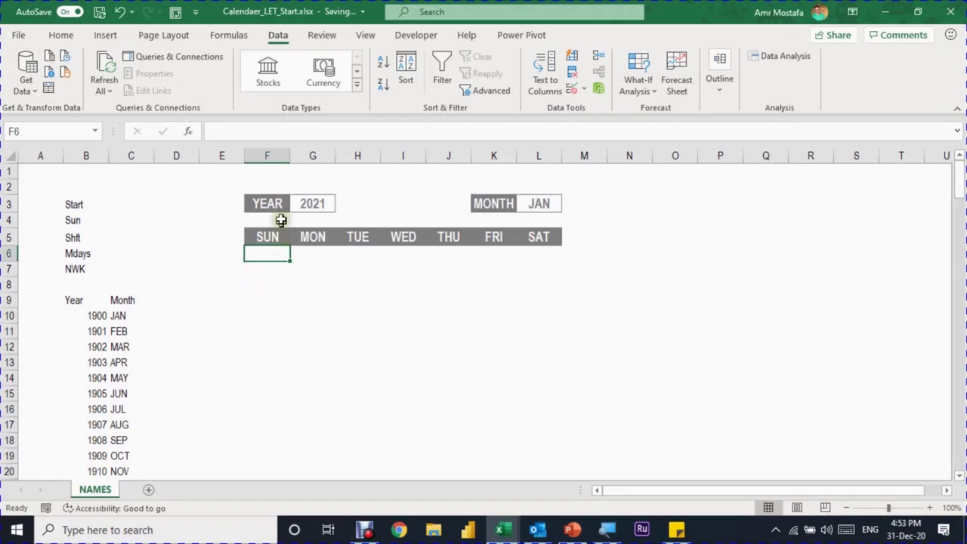
# Examine the weekday header row and the YEAR and MONTH input cells in the starting calendar template.
pyautogui.moveTo(272, 236); pyautogui.dragTo(560, 241)
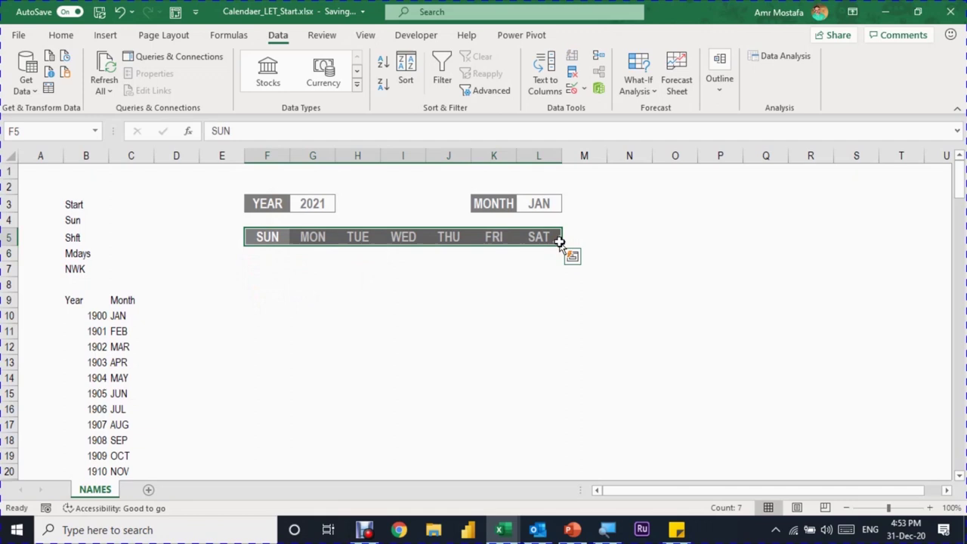
pyautogui.click(270, 203)
pyautogui.click(494, 204)
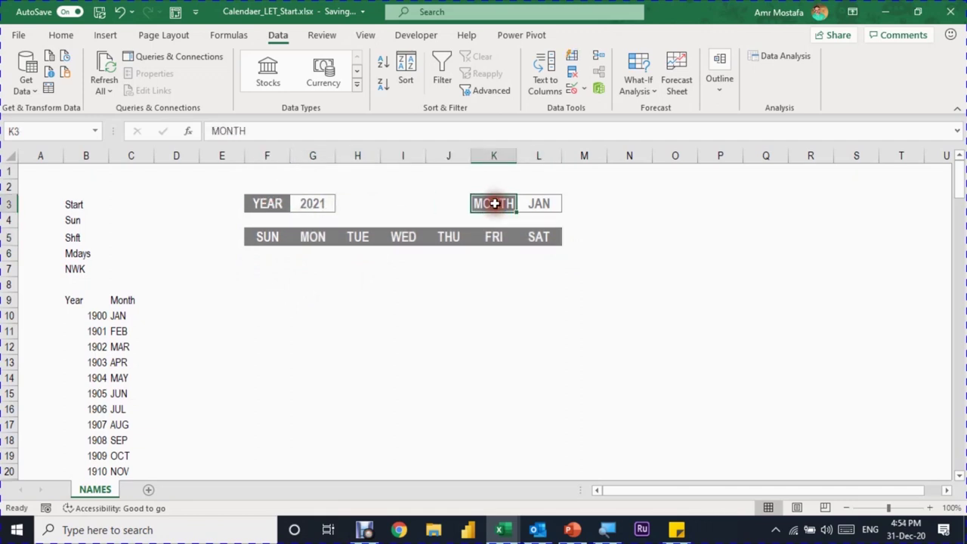
pyautogui.click(326, 198)
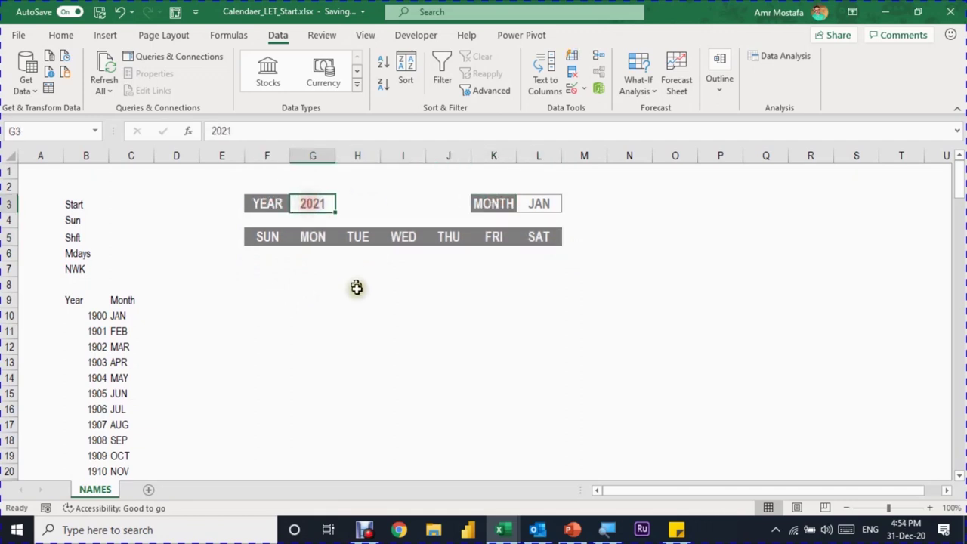
pyautogui.click(536, 202)
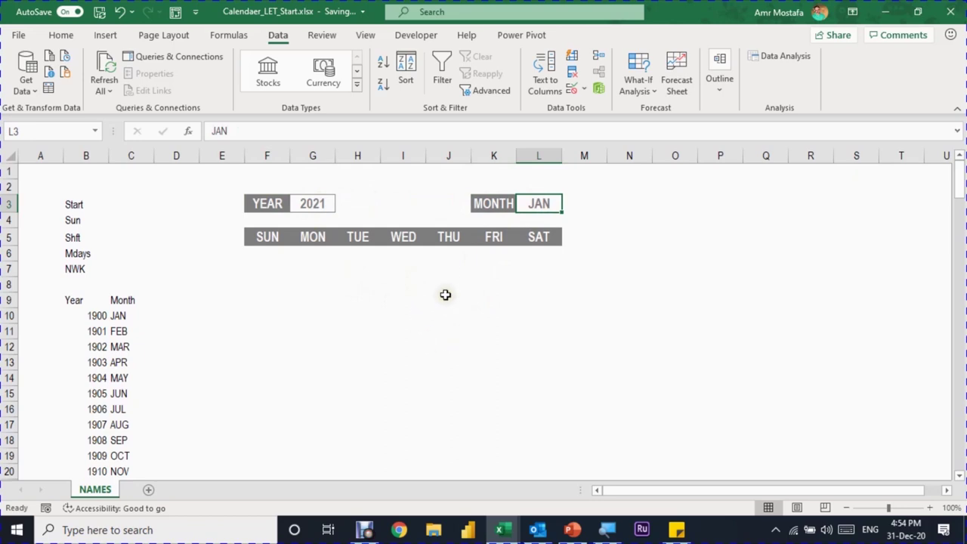
# Begin a SEQUENCE formula in cell F6, below the SUN header, with 5 rows and 7 columns.
pyautogui.click(264, 253)
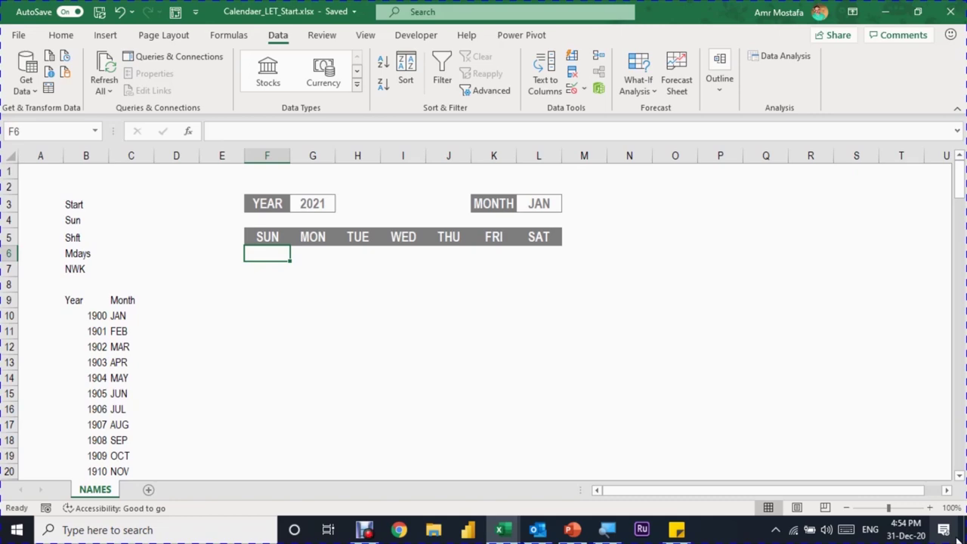
pyautogui.write('=sew')
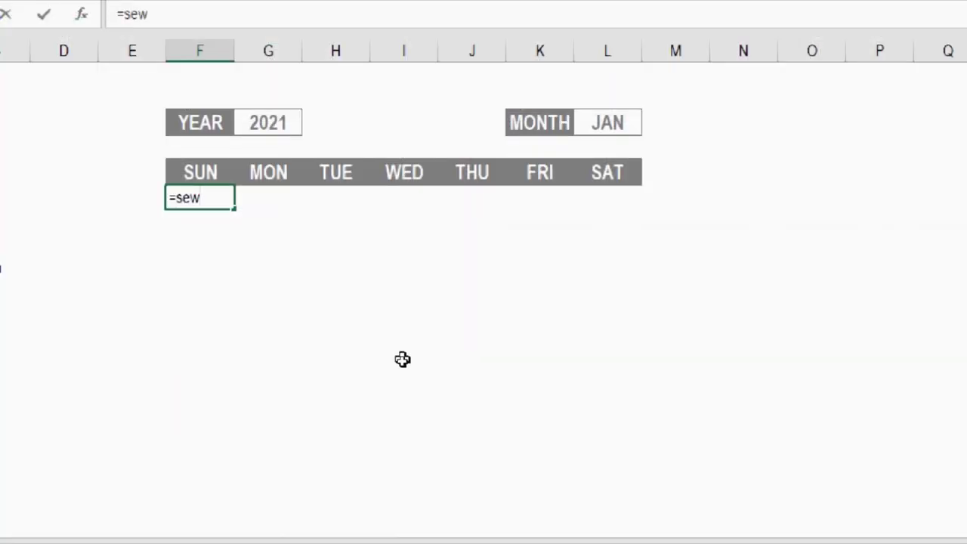
pyautogui.press('BackSpace')
pyautogui.write('q')
pyautogui.press('Tab')
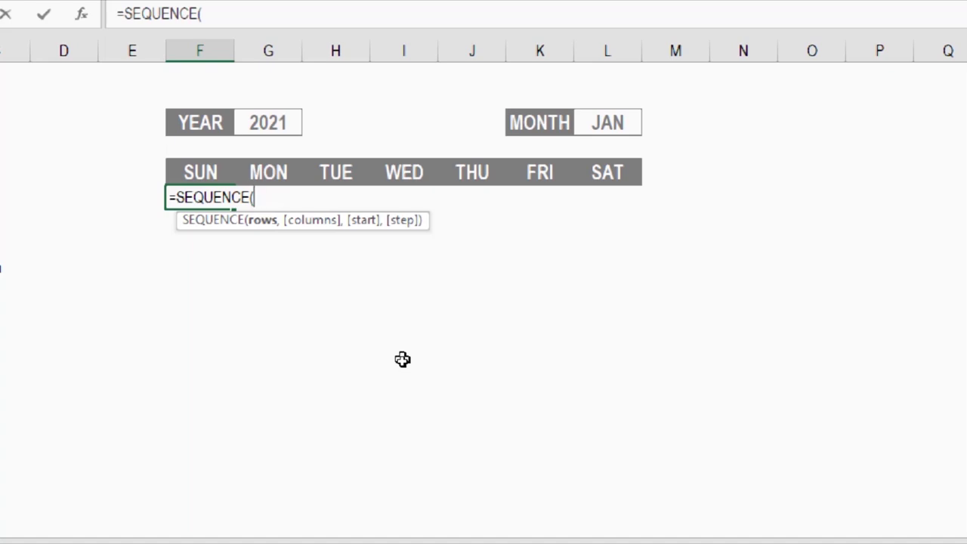
pyautogui.write('5,')
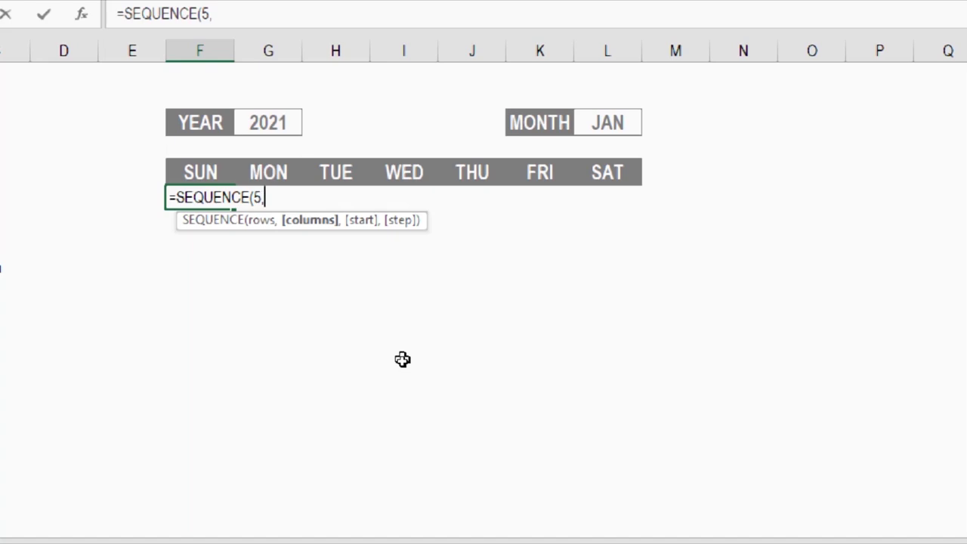
pyautogui.write('7,')
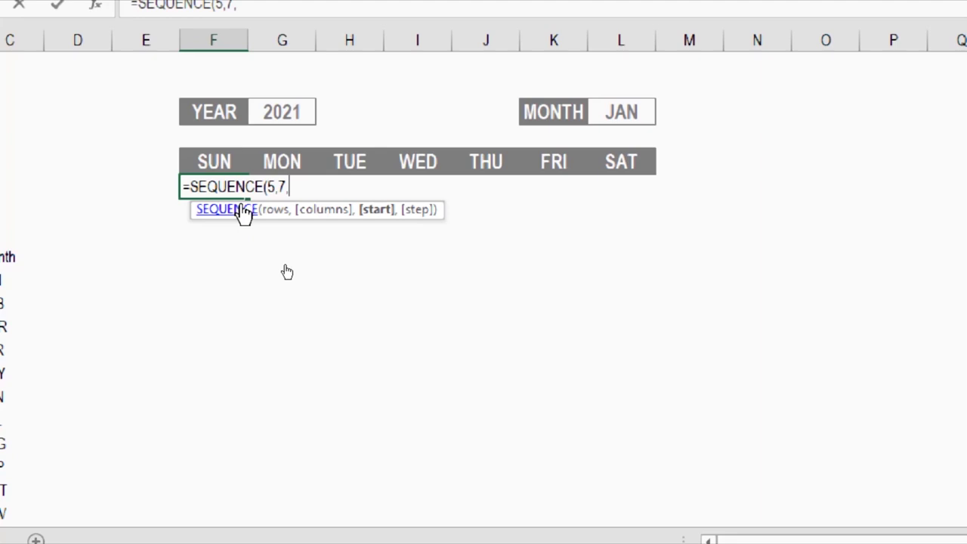
# Give the SEQUENCE formula the start value DATEVALUE("27-12-2020") and complete it.
pyautogui.write('Date')
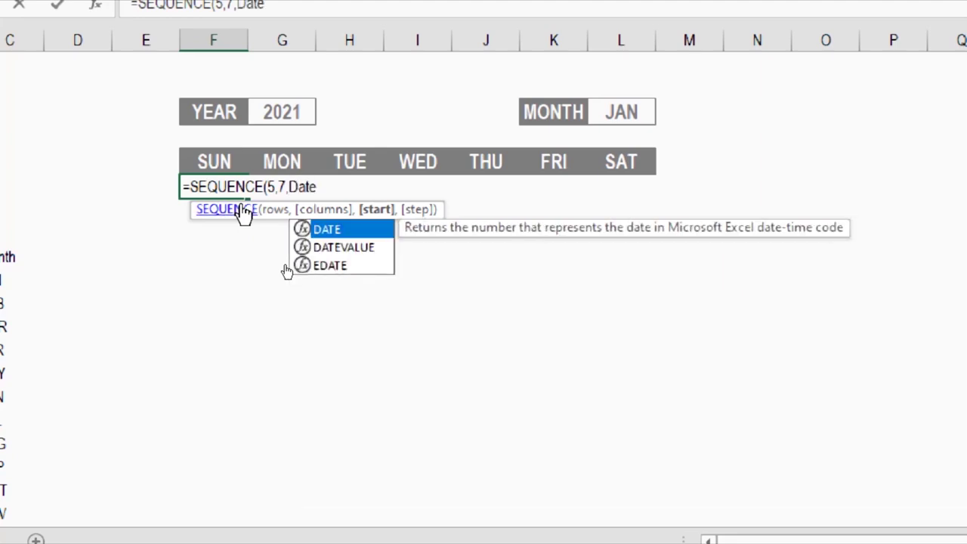
pyautogui.press('Down')
pyautogui.press('Tab')
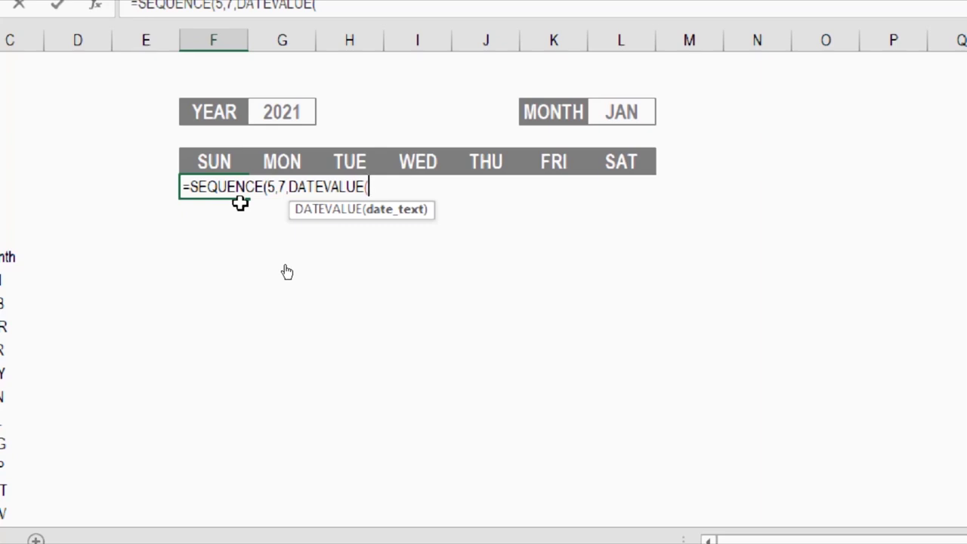
pyautogui.write('"')
pyautogui.write('27-12-20')
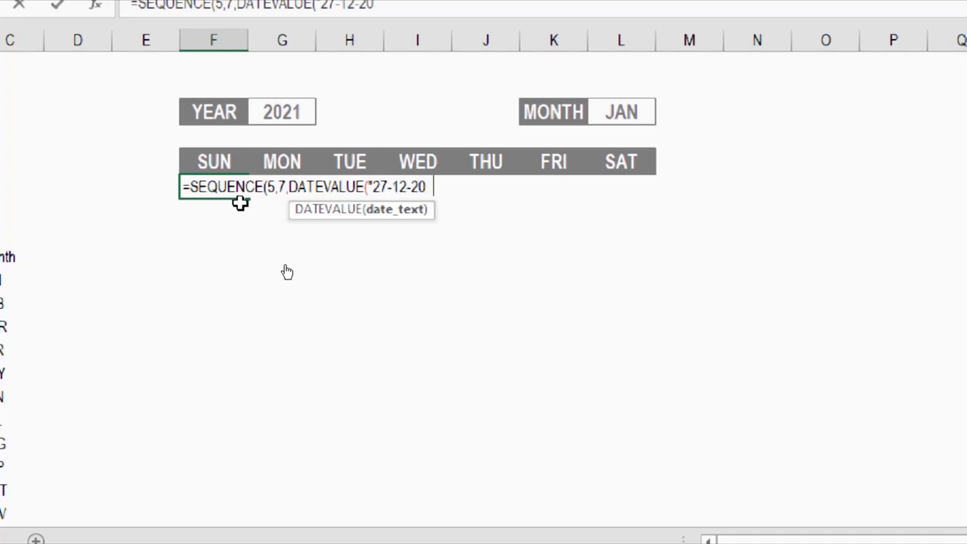
pyautogui.write('20")')
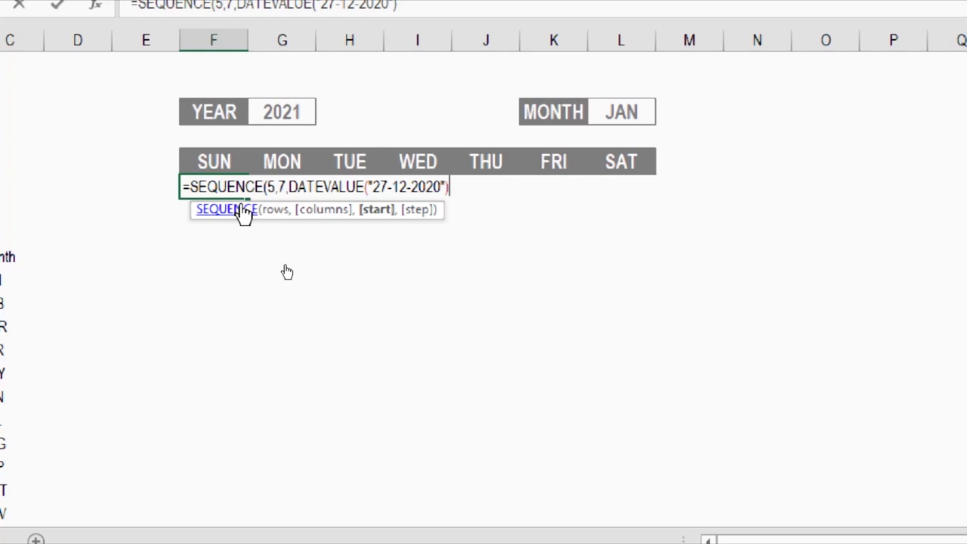
pyautogui.write(')')
pyautogui.press('Return')
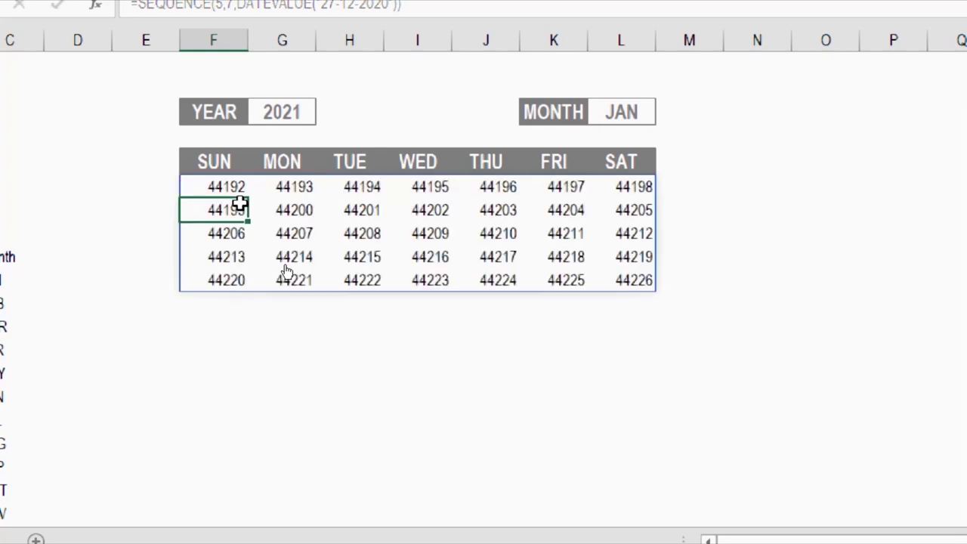
# Wrap the SEQUENCE formula in F6 in a DAY function so the grid shows day numbers.
pyautogui.press('Up')
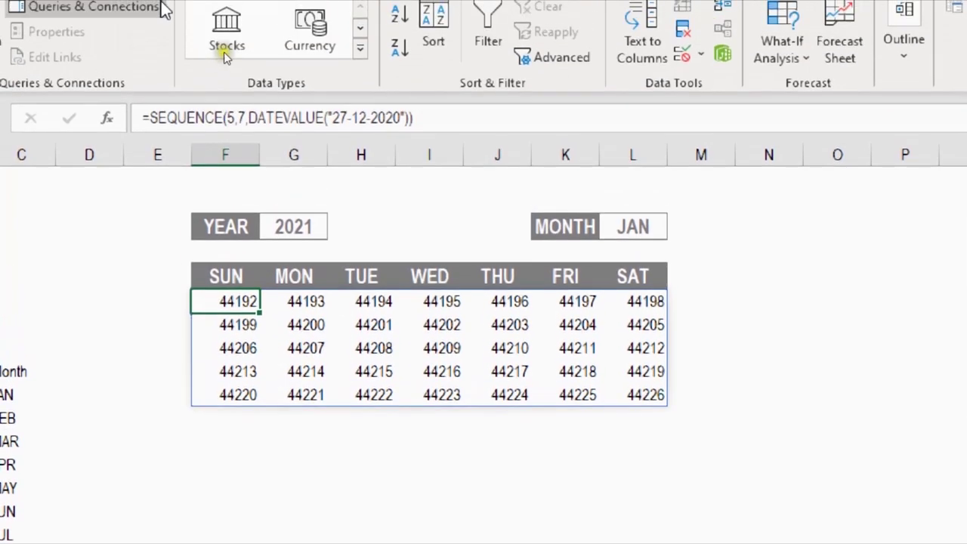
pyautogui.click(210, 118)
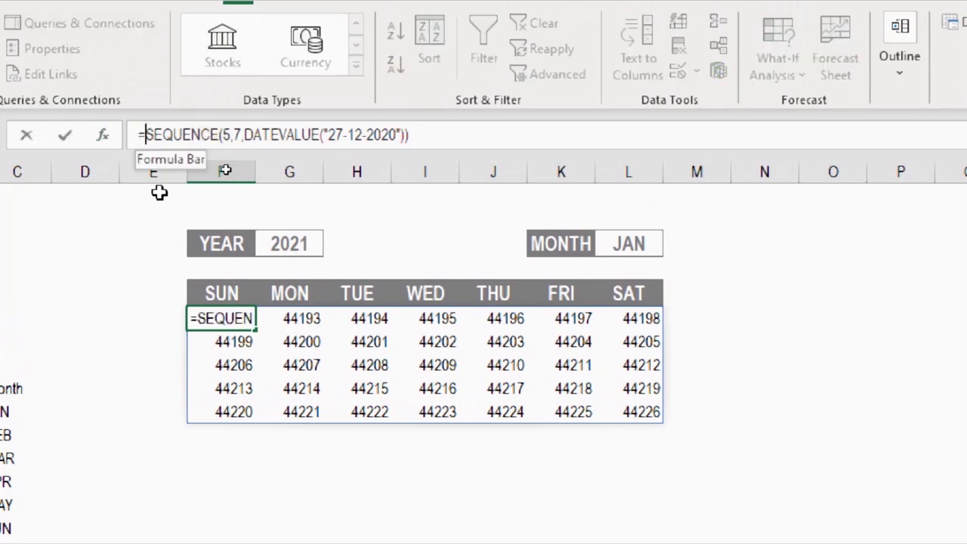
pyautogui.write('Day')
pyautogui.press('Tab')
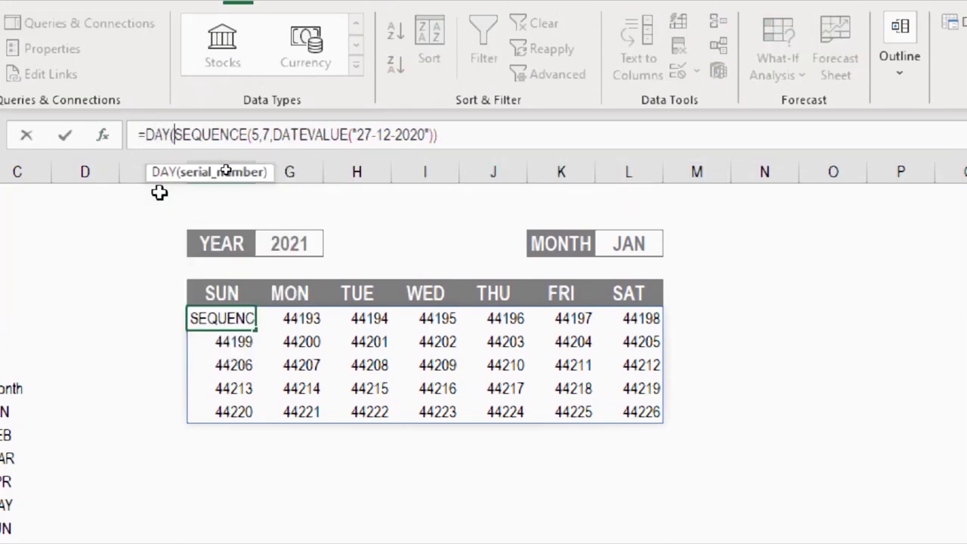
pyautogui.click(464, 133)
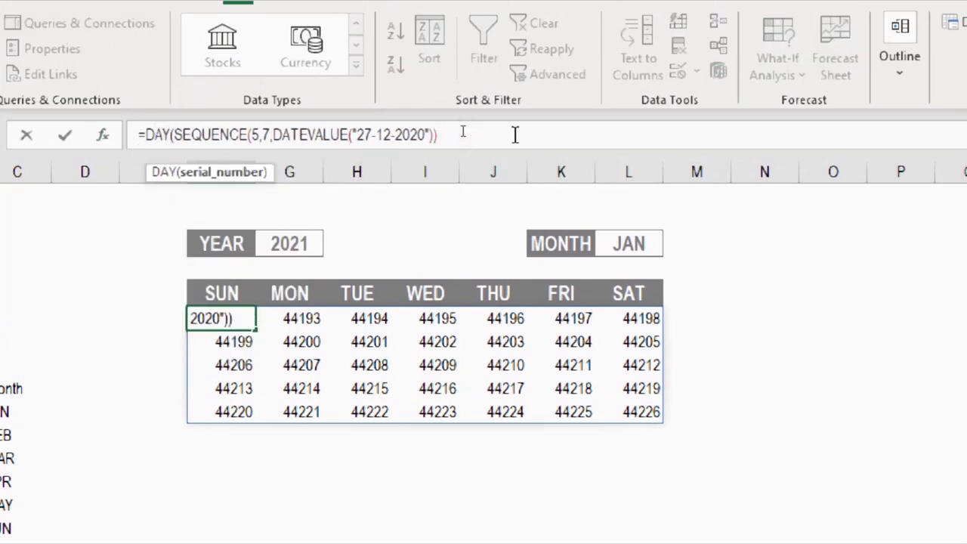
pyautogui.write(')')
pyautogui.press('Return')
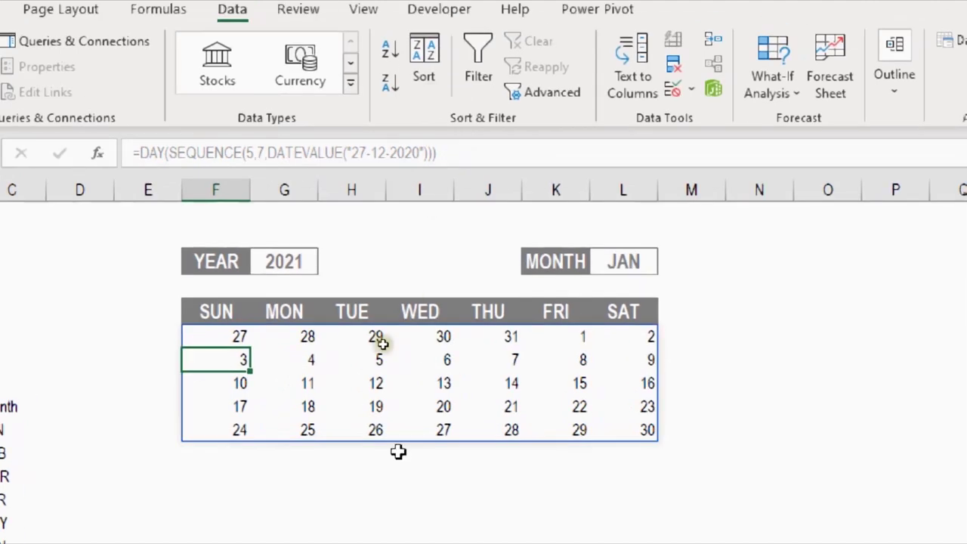
# Inspect the cells across the calendar's first week from Sunday to Friday and return to F6.
pyautogui.click(231, 316)
pyautogui.click(332, 325)
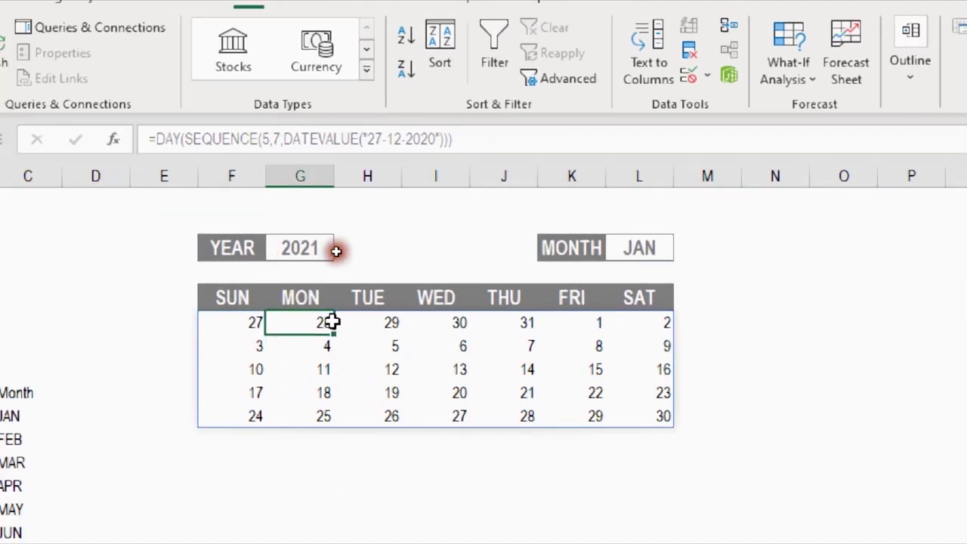
pyautogui.click(465, 325)
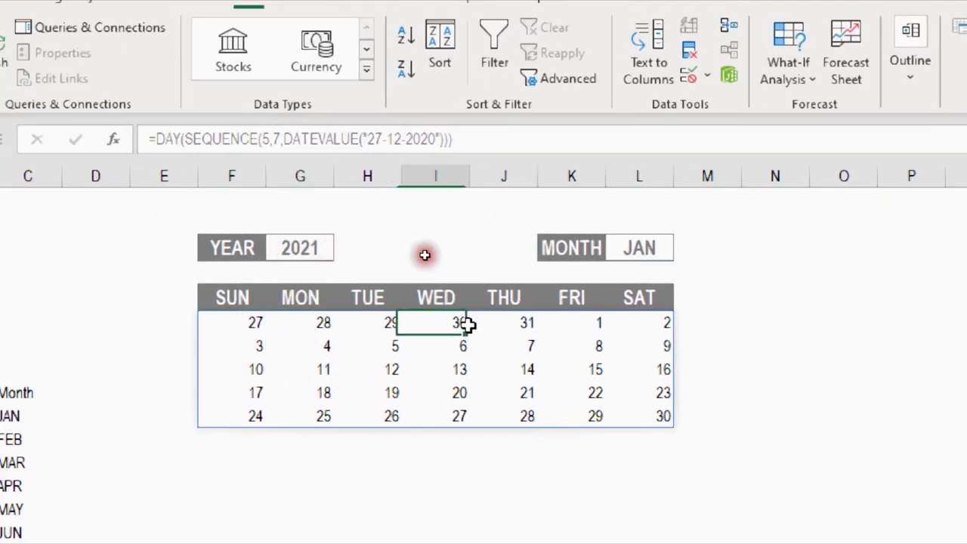
pyautogui.click(532, 323)
pyautogui.click(591, 327)
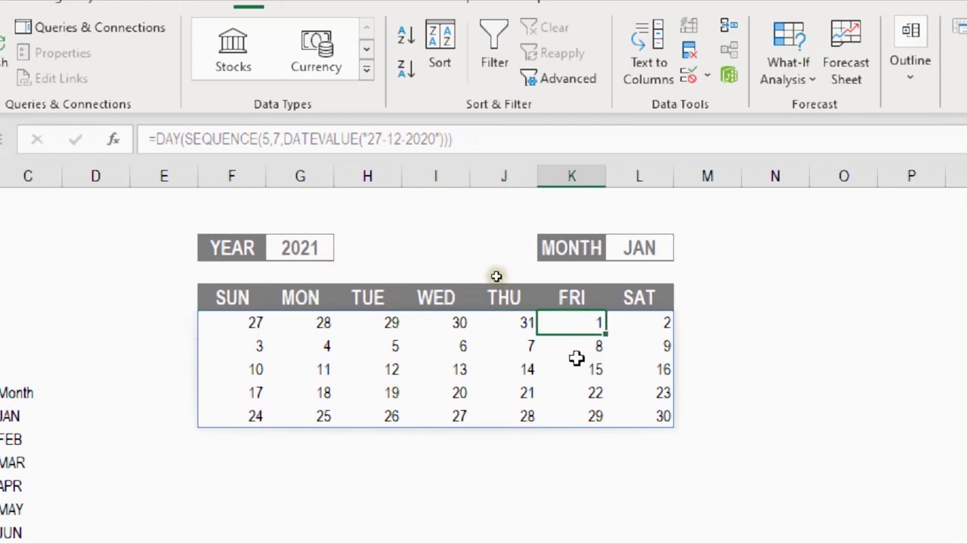
pyautogui.hotkey('ctrl', 'Left')
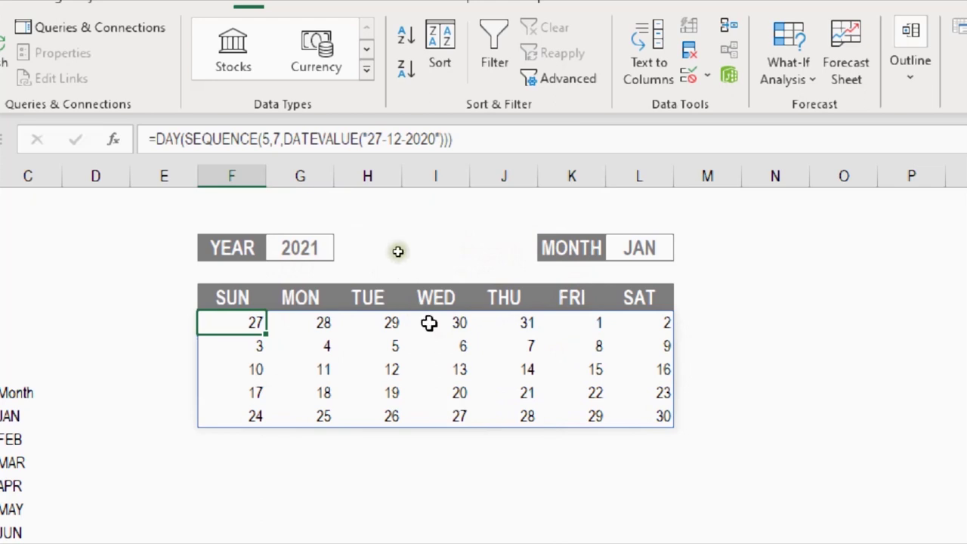
# Examine the month cell L3 and the first calendar column from F6 down through the following weeks.
pyautogui.click(635, 243)
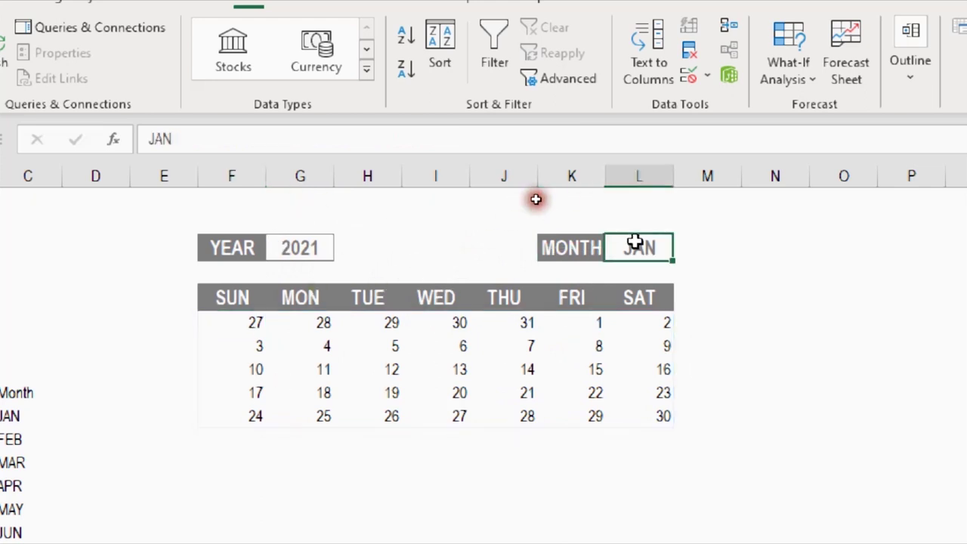
pyautogui.click(226, 325)
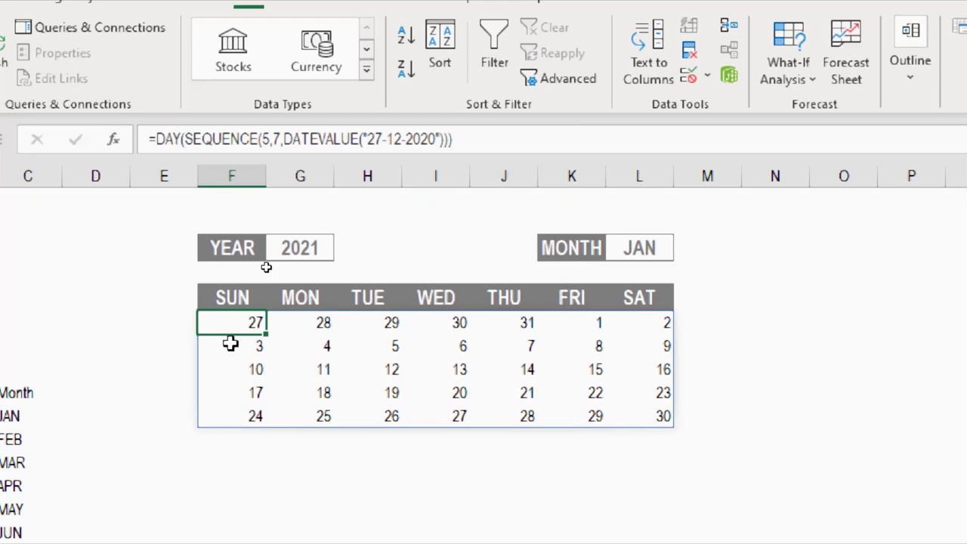
pyautogui.press('Left')
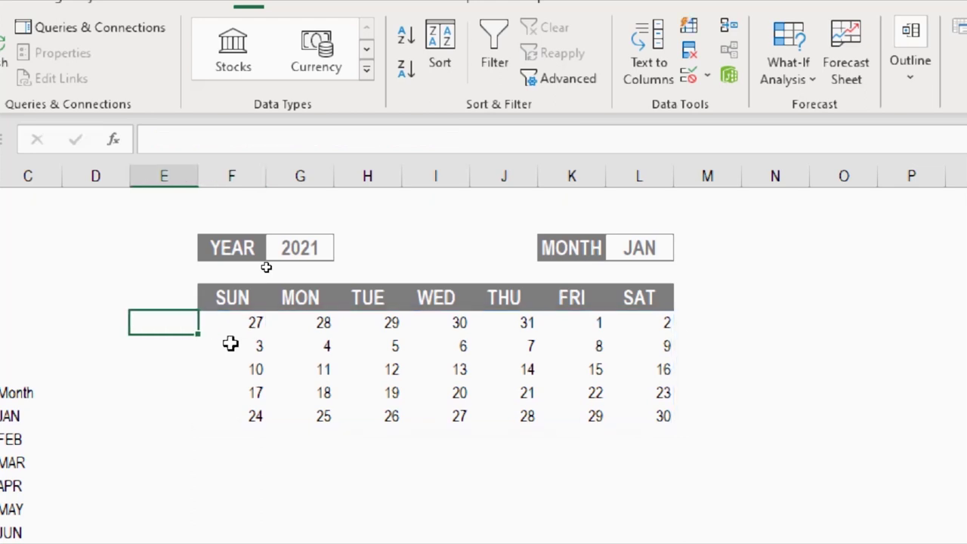
pyautogui.press('Right')
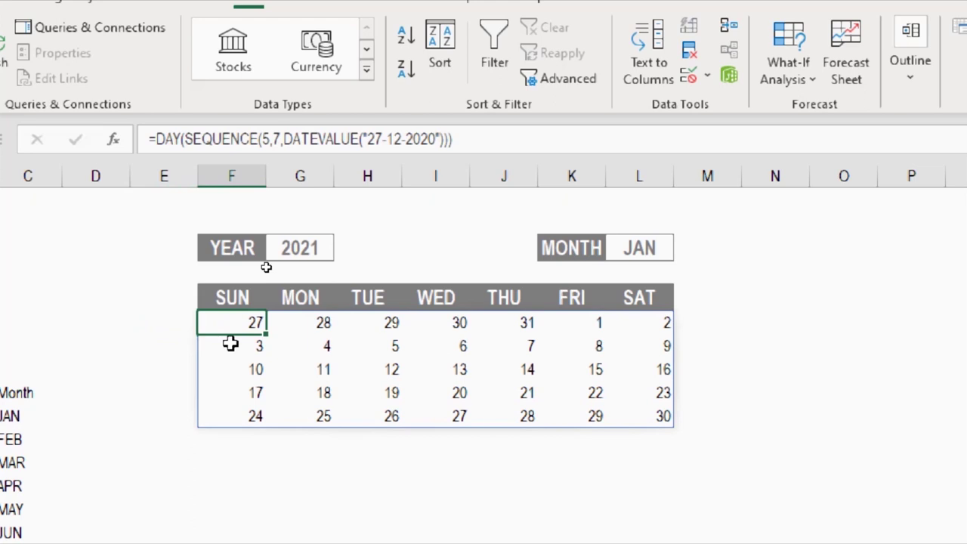
pyautogui.press('Down')
pyautogui.press('Down')
pyautogui.press('Down')
pyautogui.press('Up')
pyautogui.press('Up')
pyautogui.press('Up')
# Examine the rows and columns arguments of the SEQUENCE formula in F6.
pyautogui.click(264, 138)
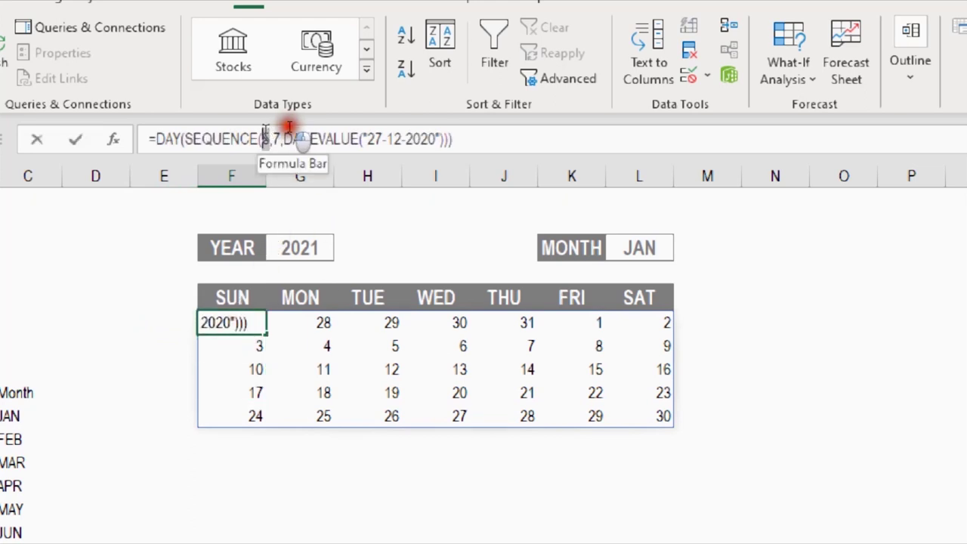
pyautogui.doubleClick(265, 138)
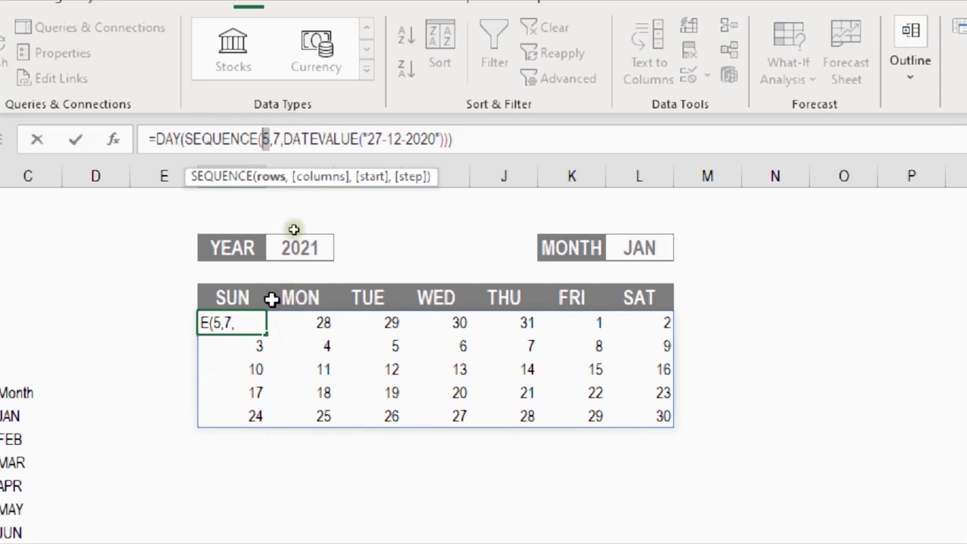
pyautogui.doubleClick(276, 139)
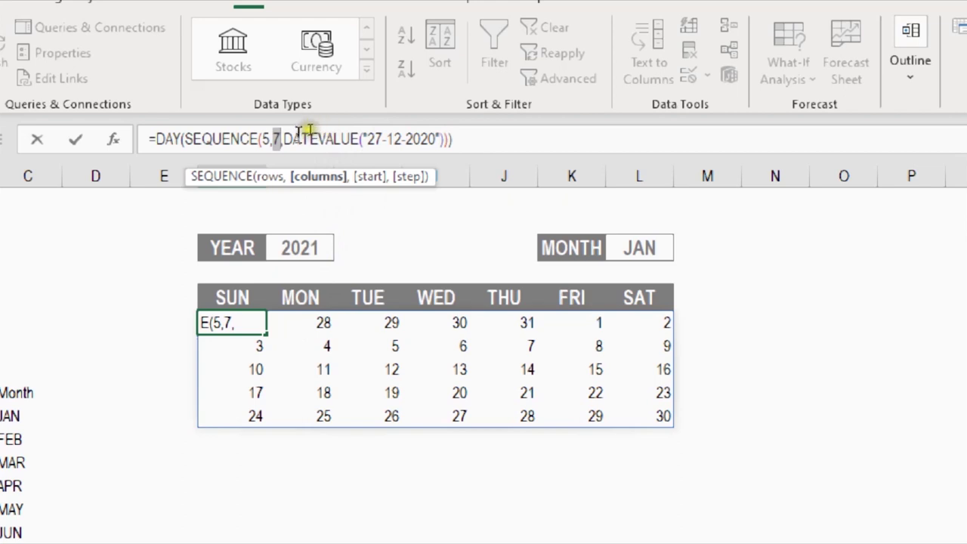
pyautogui.doubleClick(266, 139)
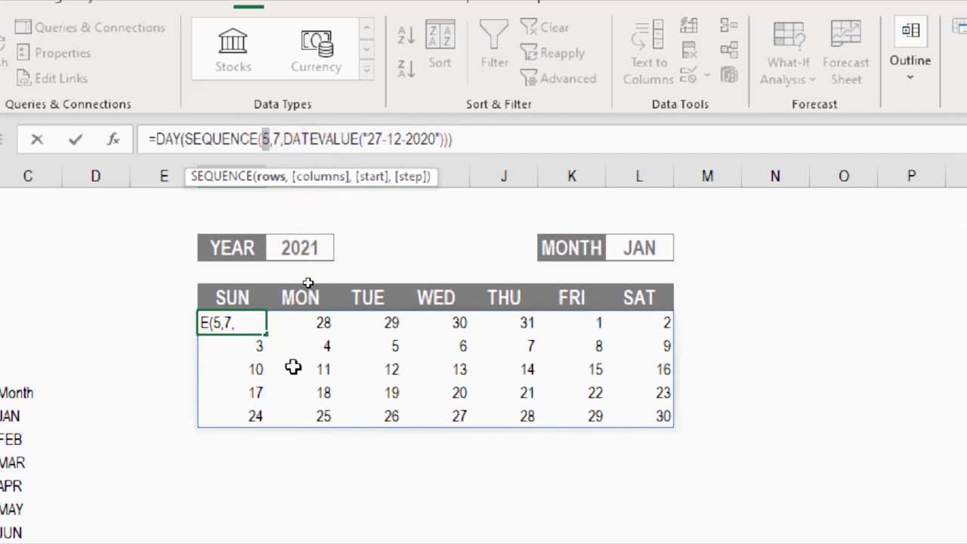
pyautogui.hotkey('ctrl', 'Return')
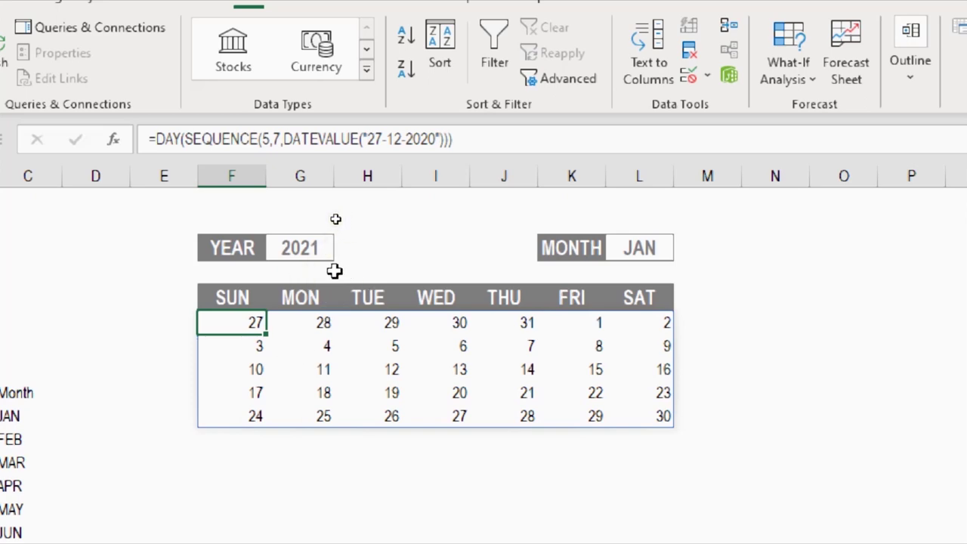
# Look over the Start label in B3, the calendar formula in F6 and the Year and Month list headers in row 9.
pyautogui.click(0, 249)
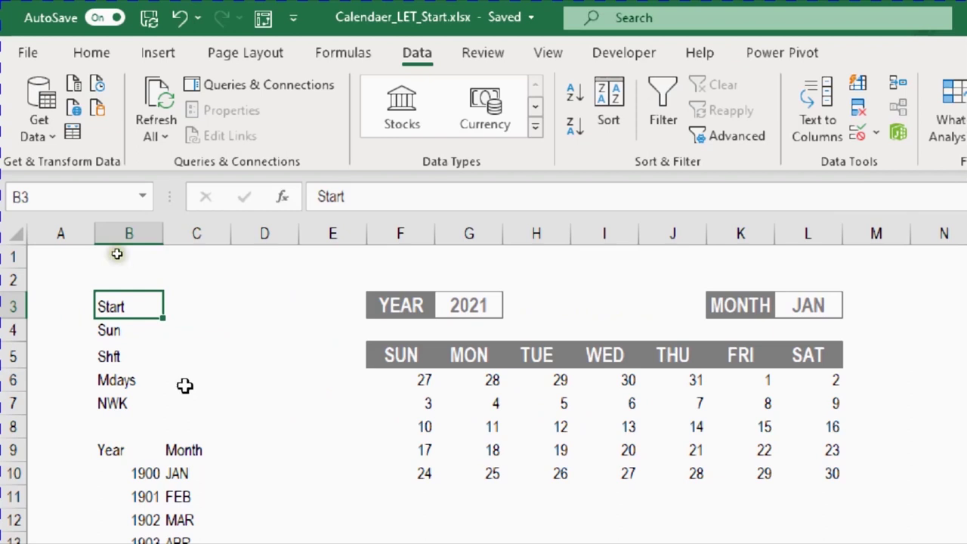
pyautogui.click(423, 382)
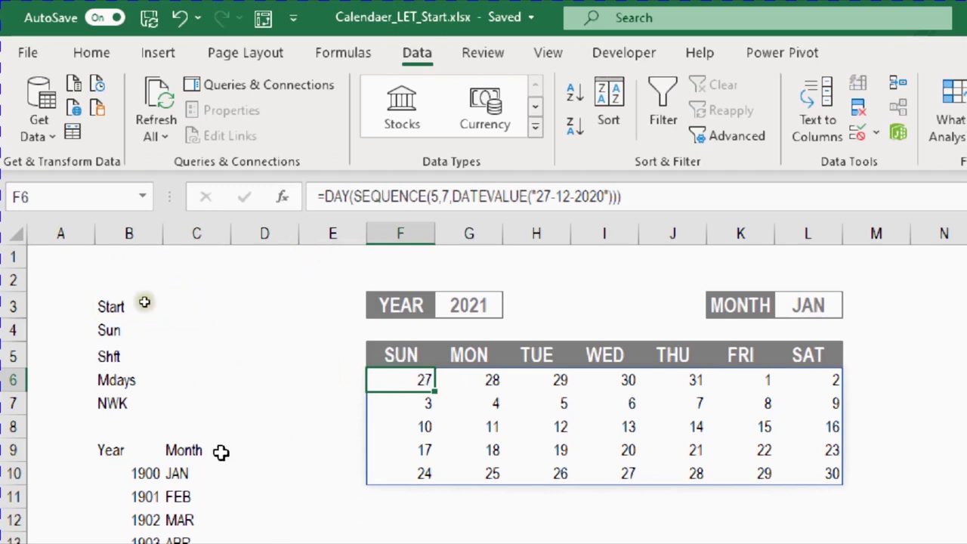
pyautogui.click(113, 451)
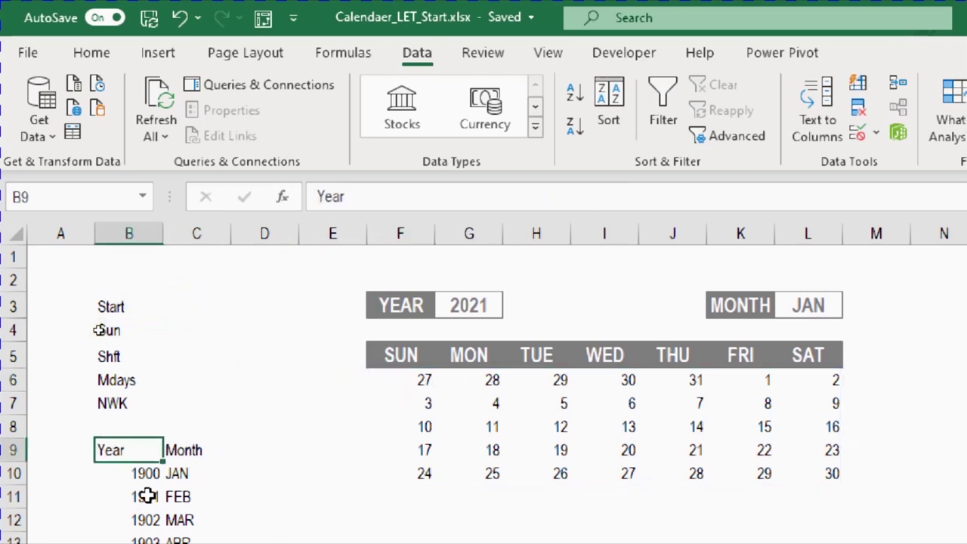
pyautogui.press('Right')
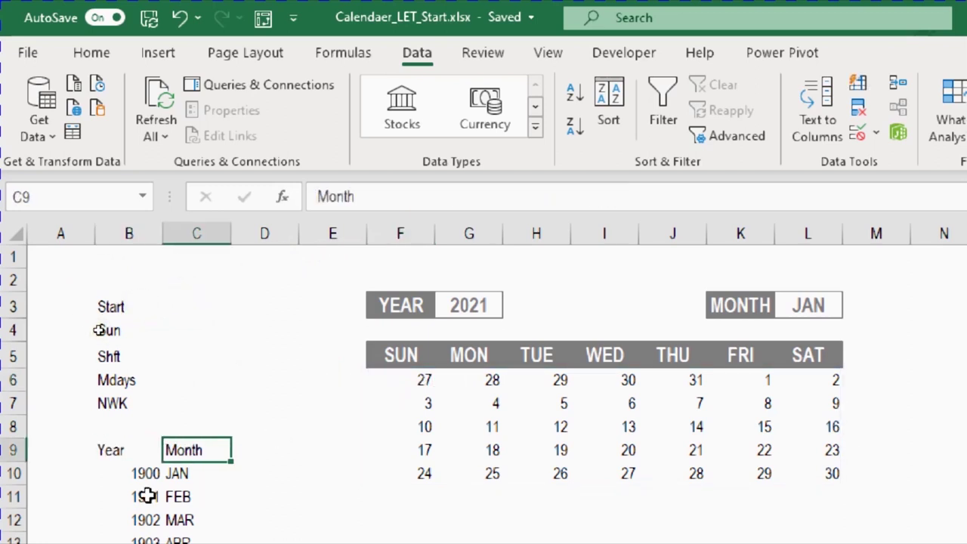
pyautogui.press('Left')
pyautogui.press('Up')
pyautogui.press('Up')
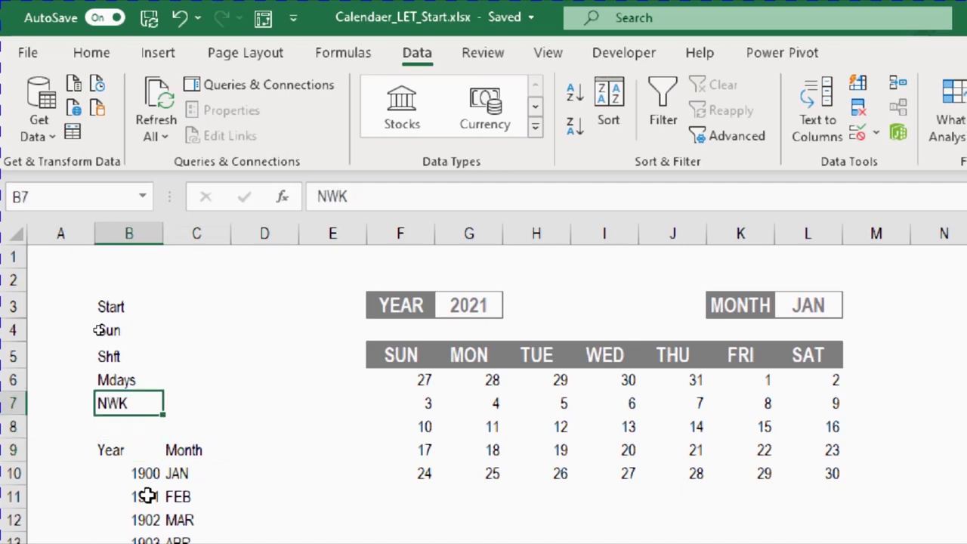
# Look over the helper value cells C3 to C7 beside the labels in column B.
pyautogui.press('Right')
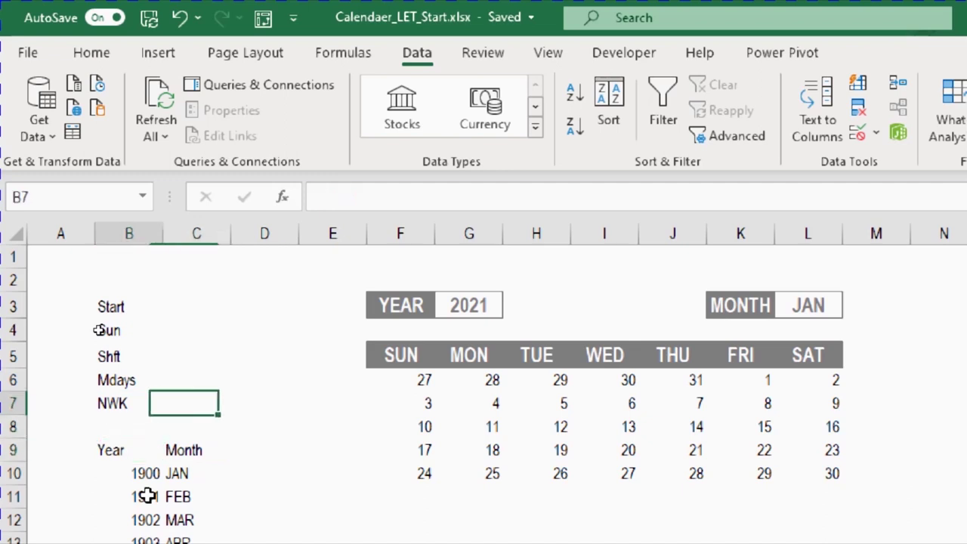
pyautogui.press('Up')
pyautogui.press('Up')
pyautogui.press('Up')
pyautogui.press('Up')
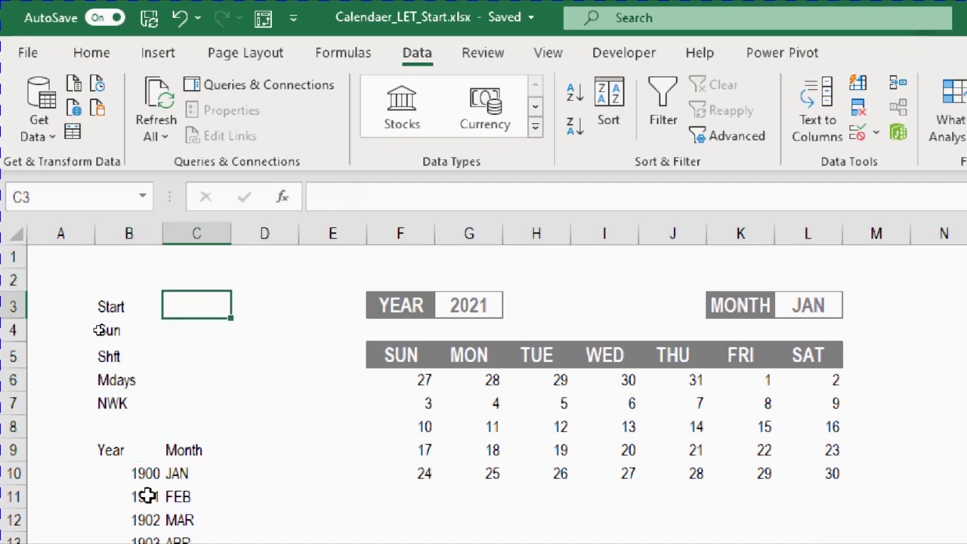
pyautogui.press('Down')
pyautogui.press('Down')
pyautogui.press('Down')
pyautogui.press('Down')
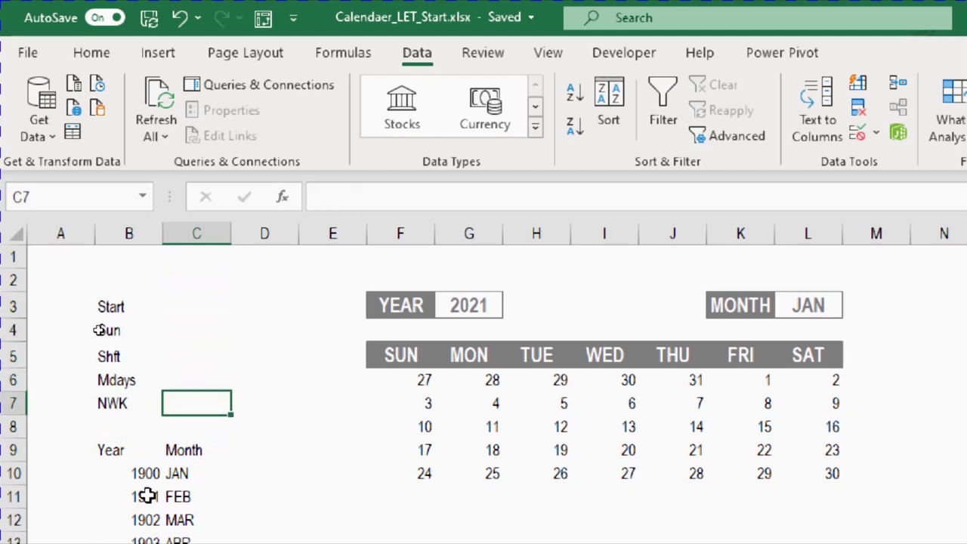
# Review the helper labels Start, Sun, Shft, Mdays and NWK one by one in B3:B7.
pyautogui.press('Left')
pyautogui.press('Up')
pyautogui.press('Up')
pyautogui.press('Up')
pyautogui.press('Up')
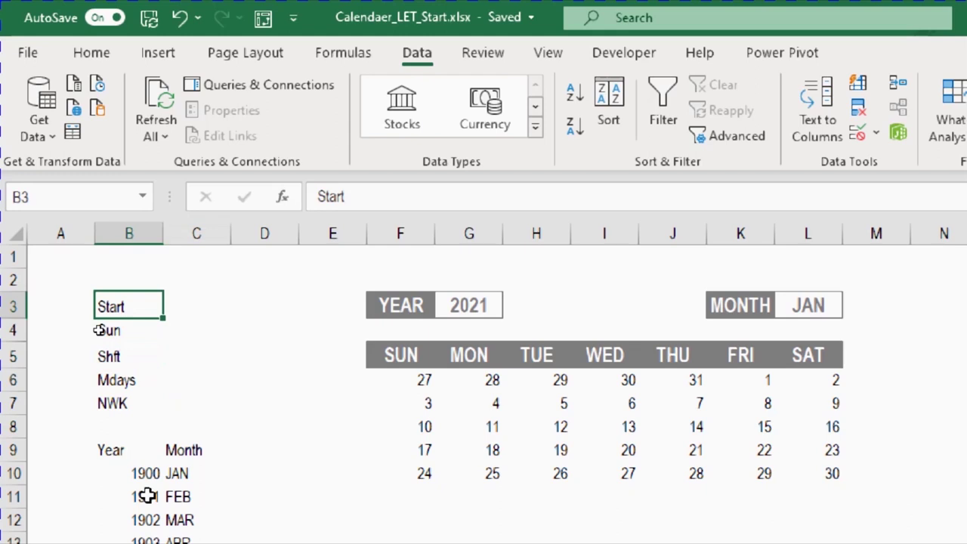
pyautogui.press('Down')
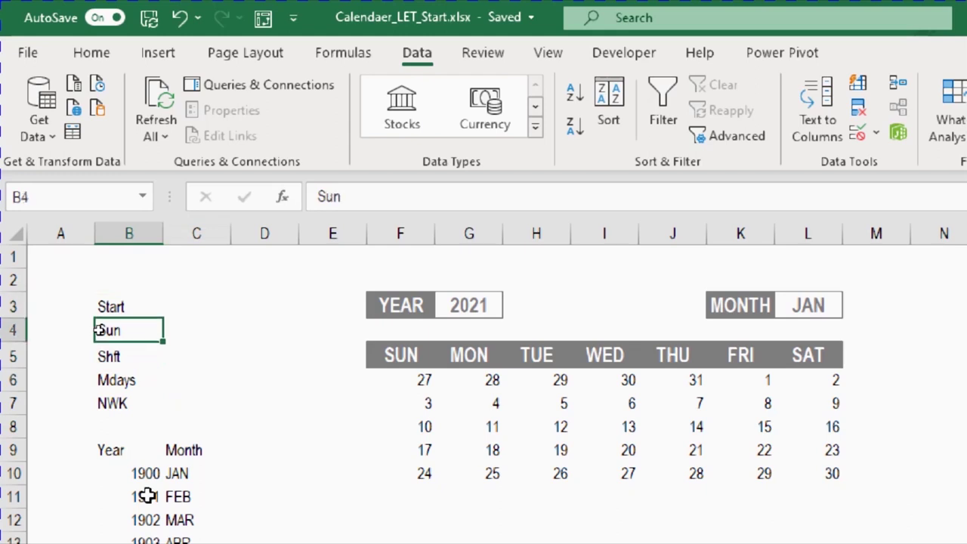
pyautogui.press('Down')
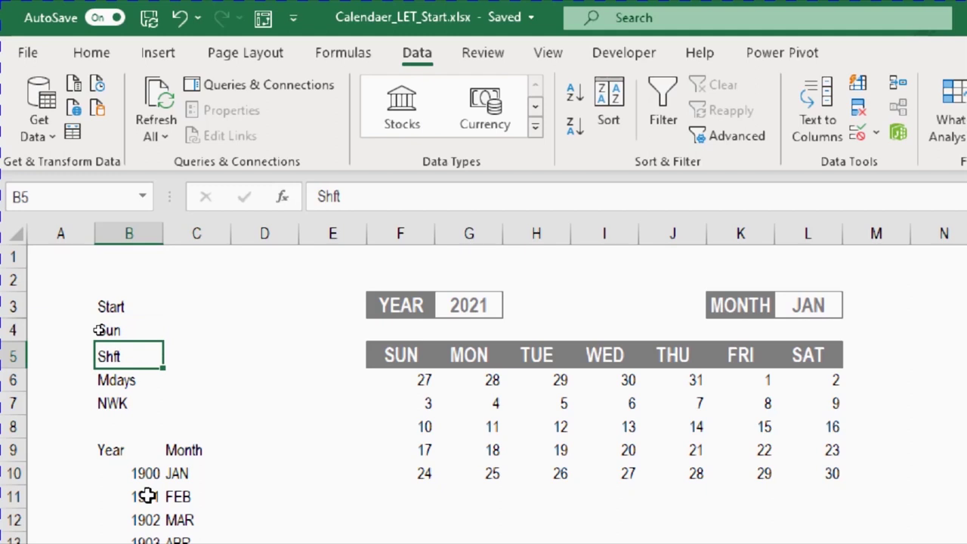
pyautogui.press('Down')
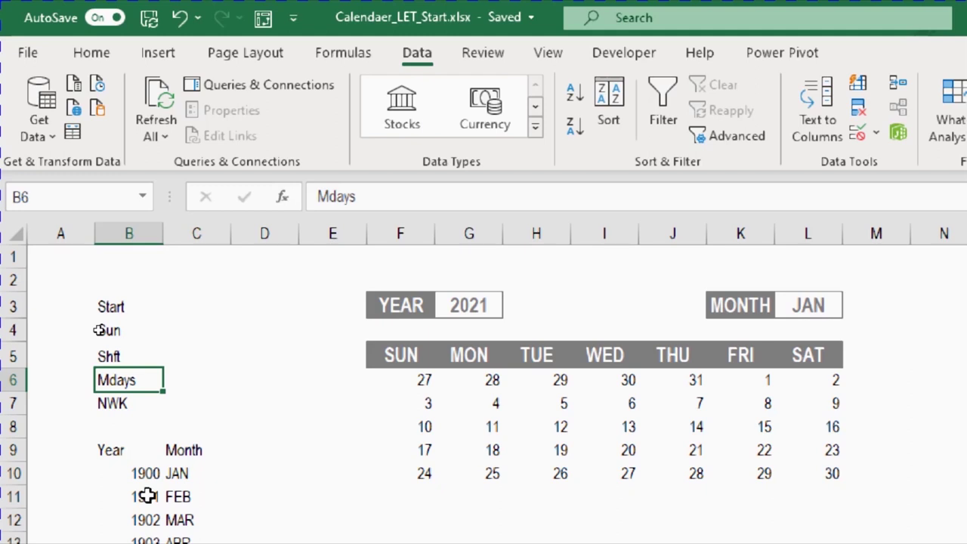
pyautogui.press('Down')
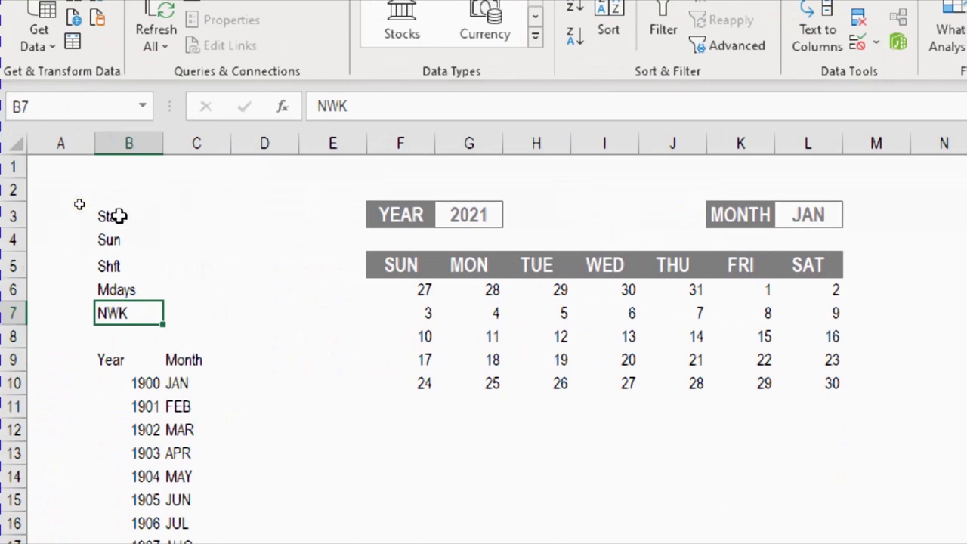
# Create named cells from the range B3:C7, using the labels in its left column as names.
pyautogui.moveTo(114, 216); pyautogui.dragTo(174, 318)
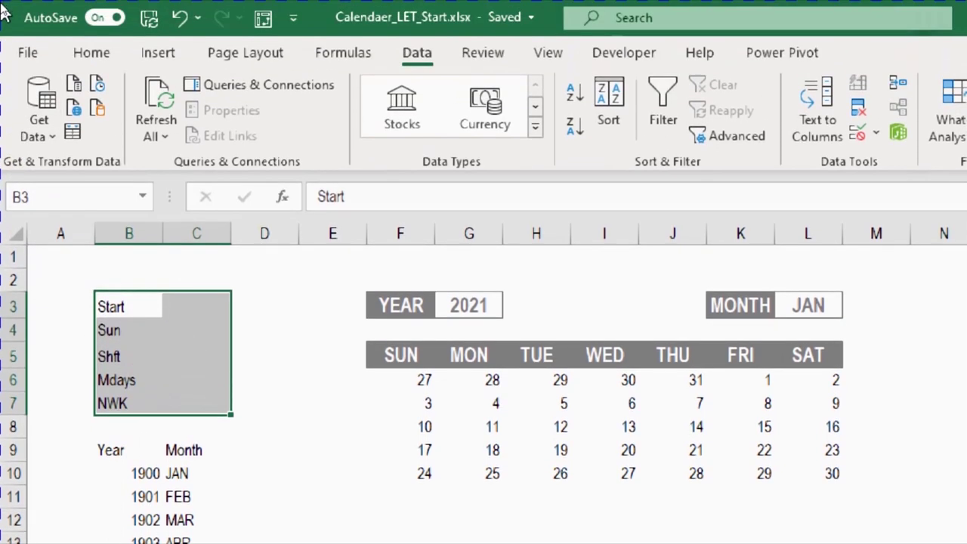
pyautogui.click(356, 58)
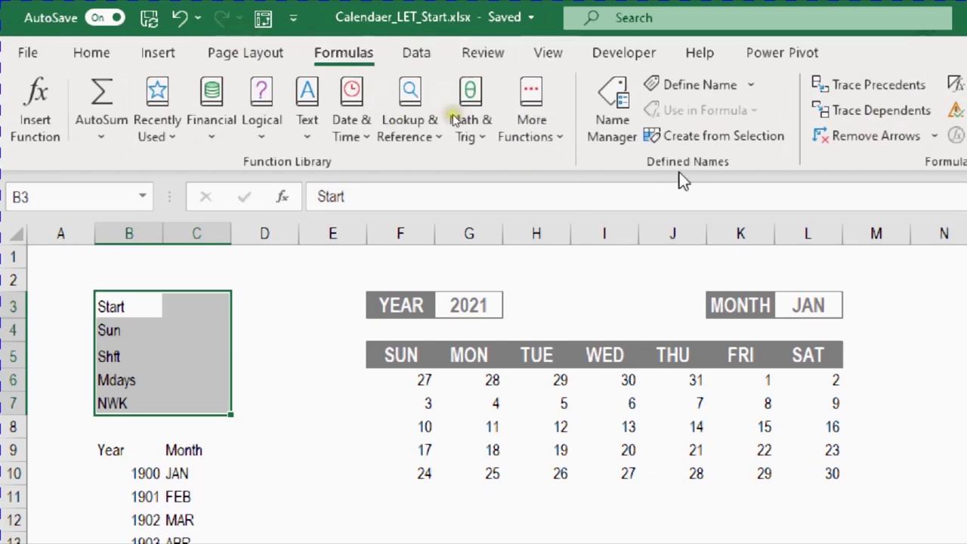
pyautogui.click(706, 142)
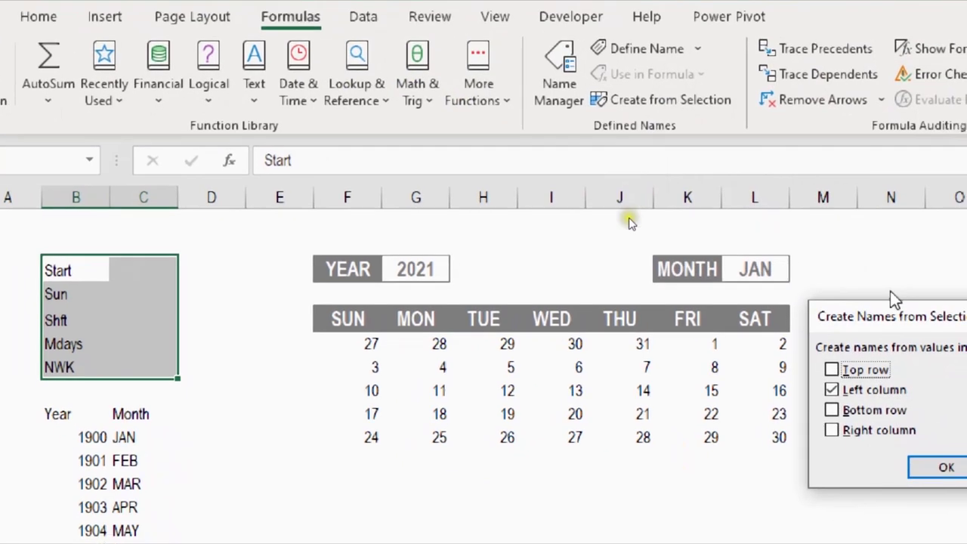
pyautogui.moveTo(869, 318); pyautogui.dragTo(278, 260)
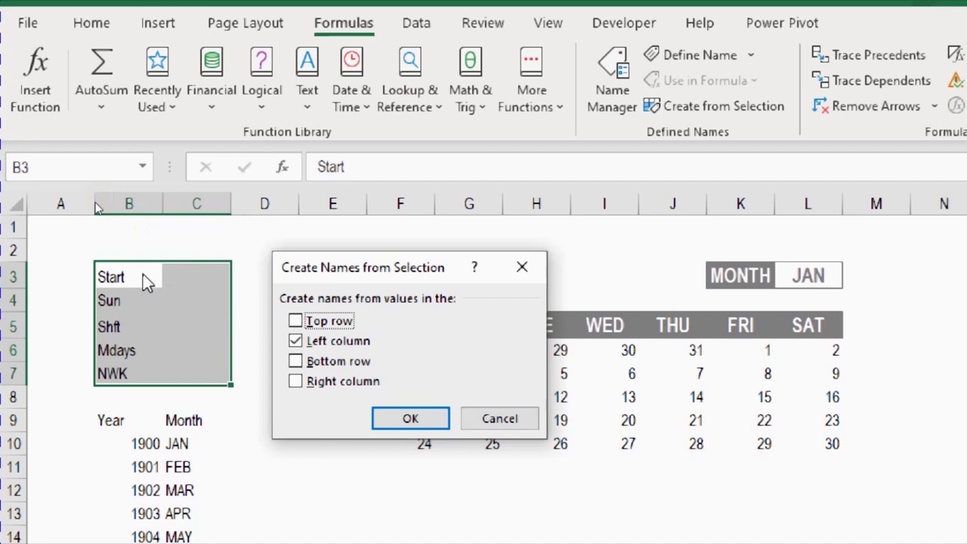
pyautogui.click(395, 423)
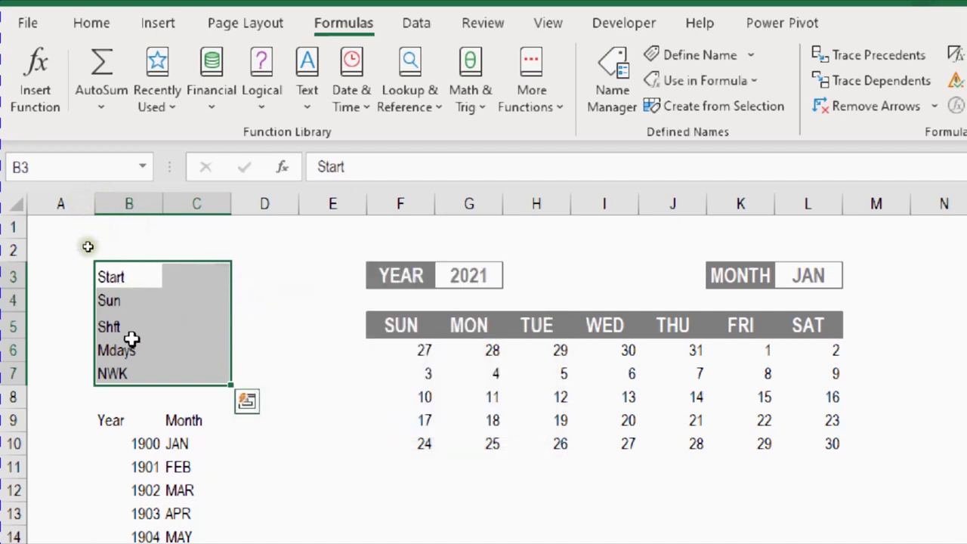
# Check the names assigned to the helper cells in C3:C7, and inspect the Year list header and the year cell G3.
pyautogui.click(195, 272)
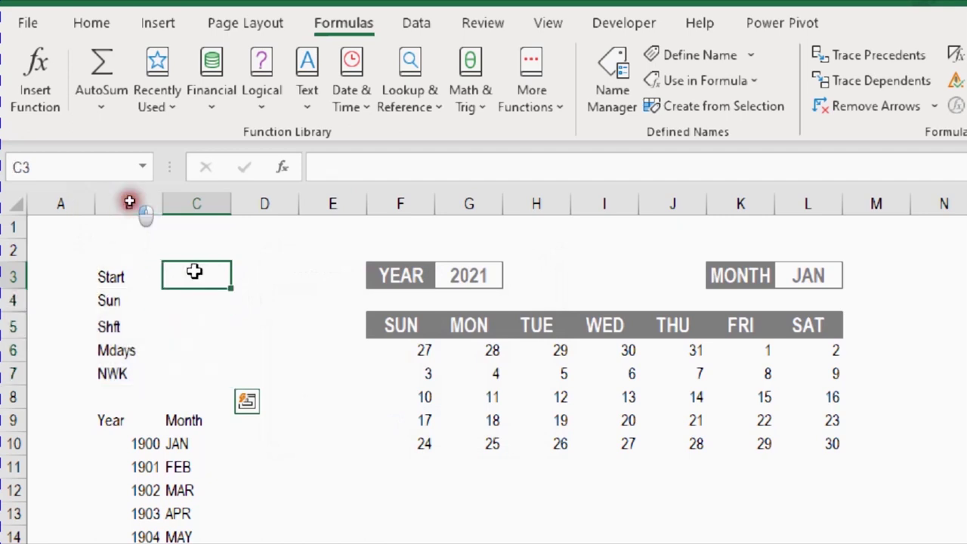
pyautogui.click(213, 374)
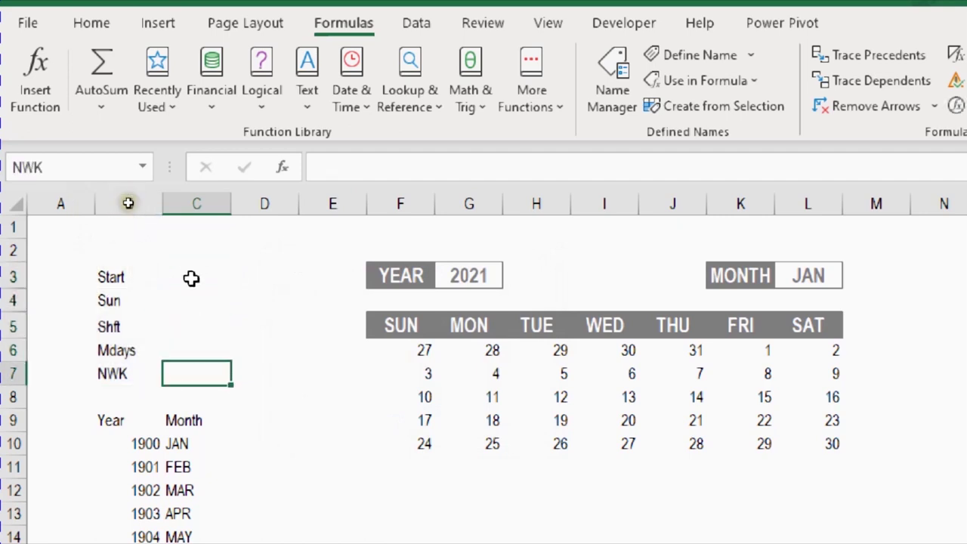
pyautogui.click(209, 277)
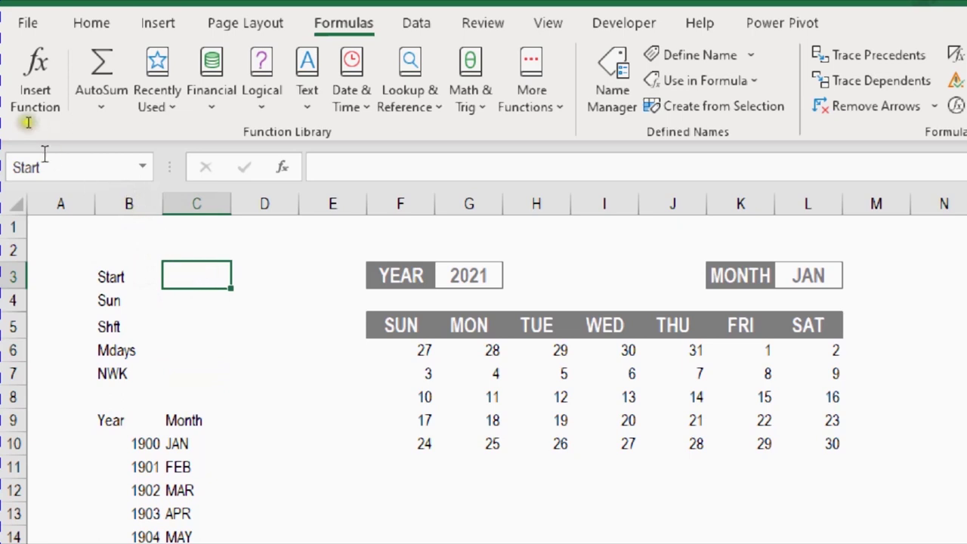
pyautogui.click(190, 302)
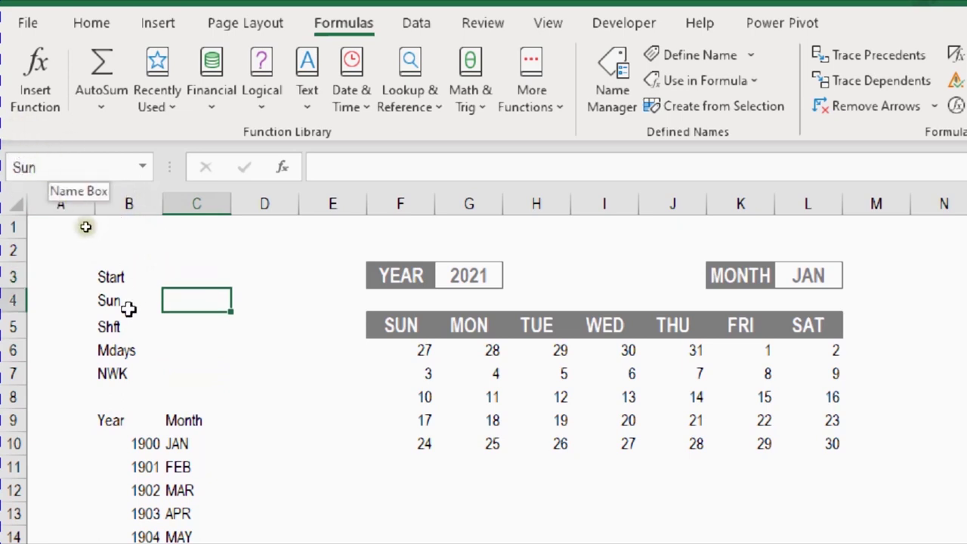
pyautogui.click(179, 328)
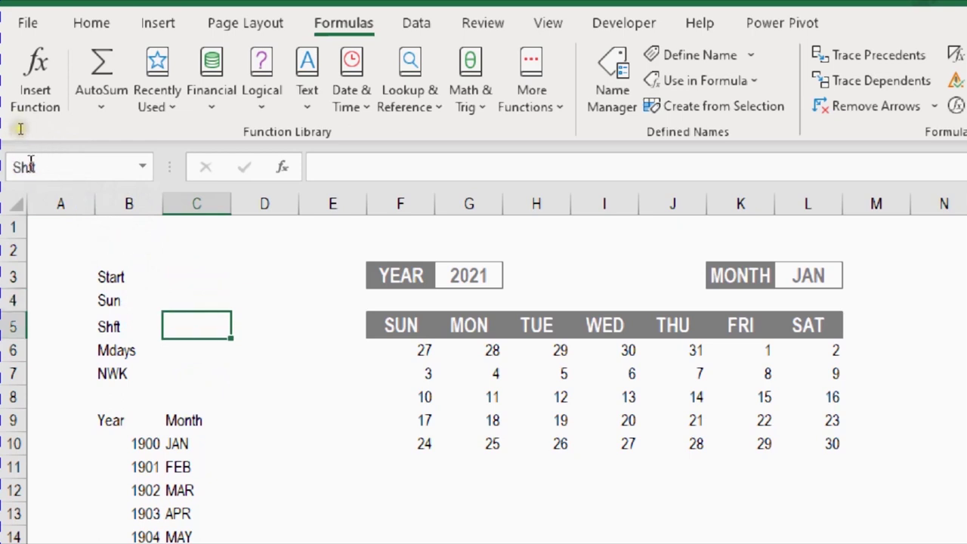
pyautogui.click(194, 275)
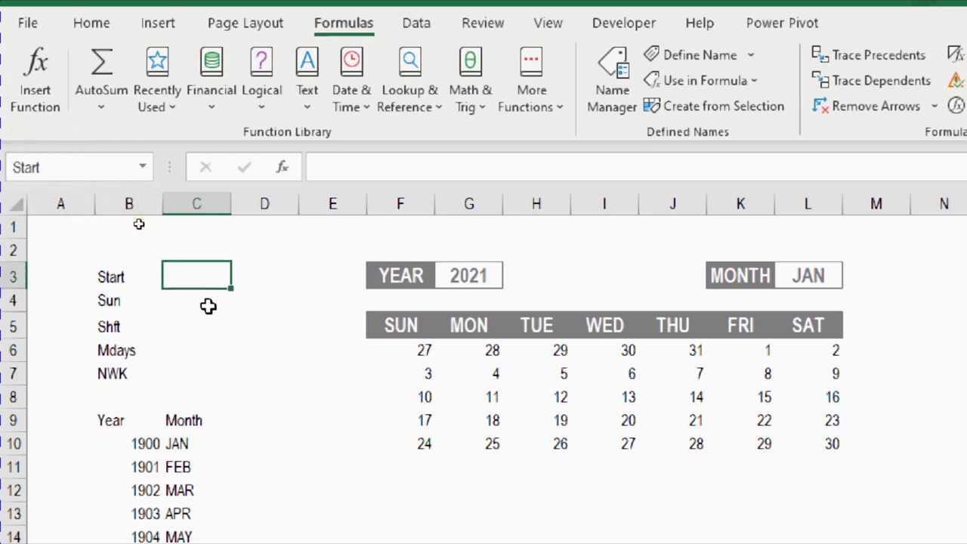
pyautogui.click(130, 419)
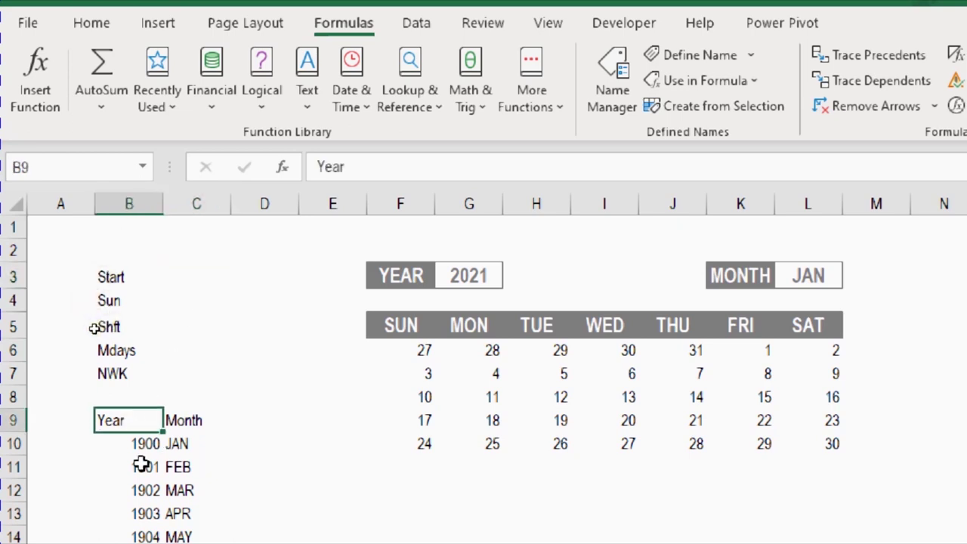
pyautogui.click(475, 275)
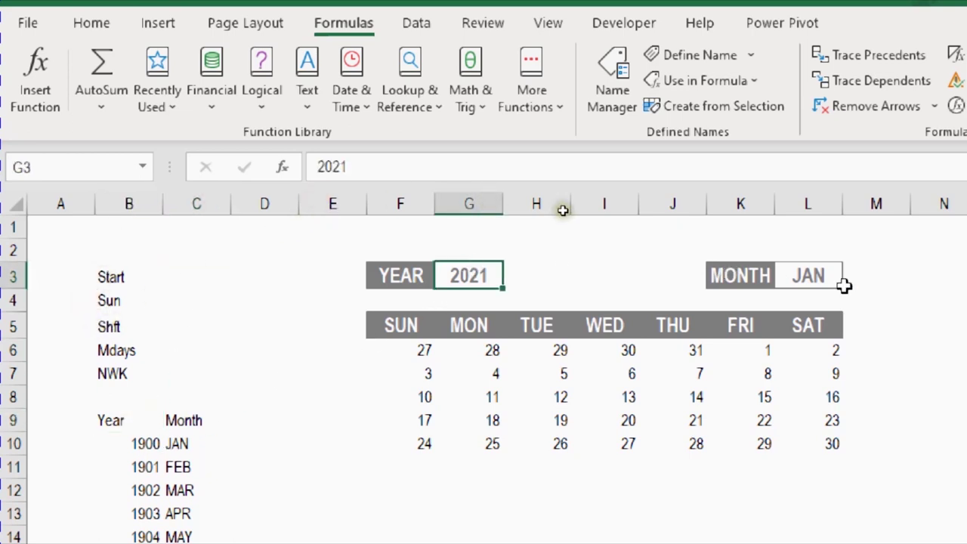
# Compare the month and year cells L3 and G3 with the Year and Month list headers in B9 and C9.
pyautogui.click(813, 277)
pyautogui.click(476, 274)
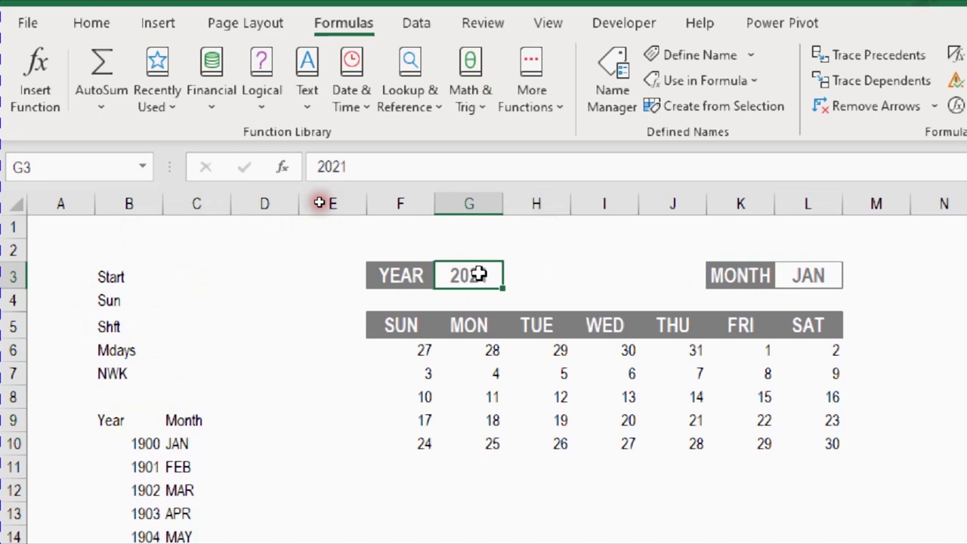
pyautogui.click(111, 422)
pyautogui.click(198, 421)
# Create a named range from the full Year list in column B, using its top-row header B9 as the name.
pyautogui.click(123, 423)
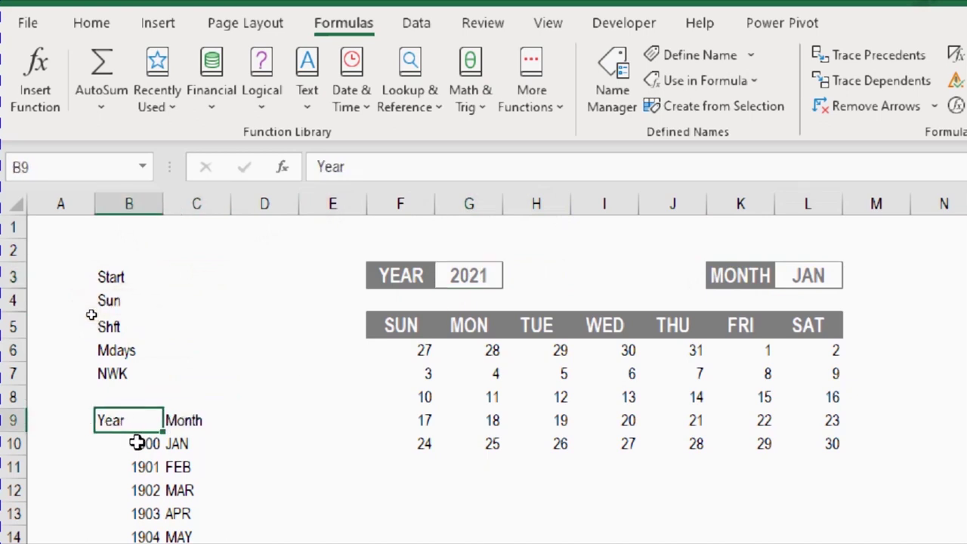
pyautogui.press('Right')
pyautogui.press('Left')
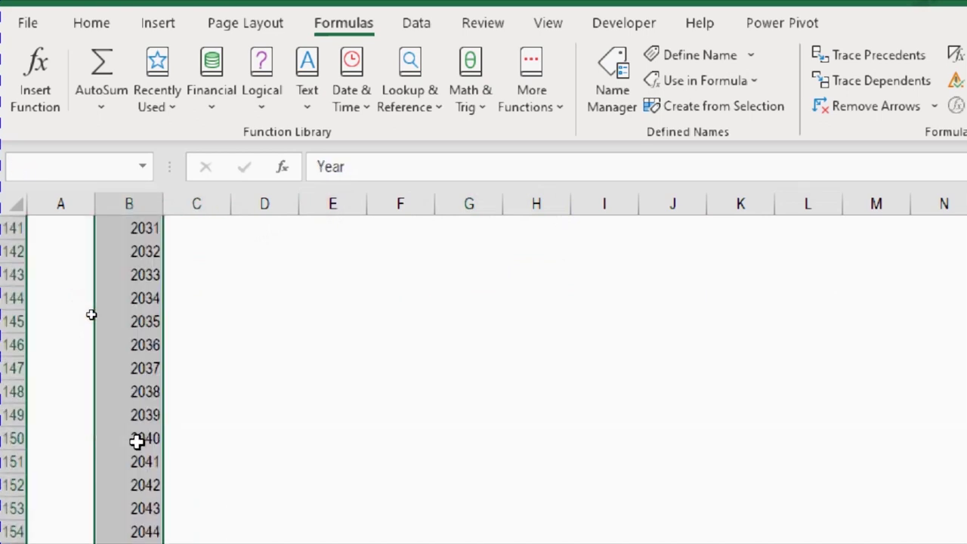
pyautogui.hotkey('ctrl', 'shift', 'Down')
pyautogui.hotkey('ctrl', 'BackSpace')
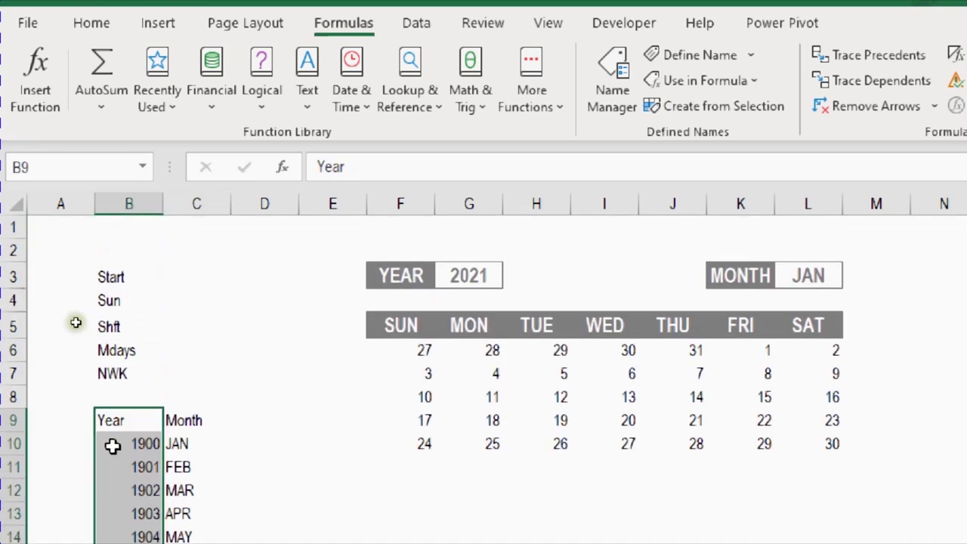
pyautogui.click(694, 106)
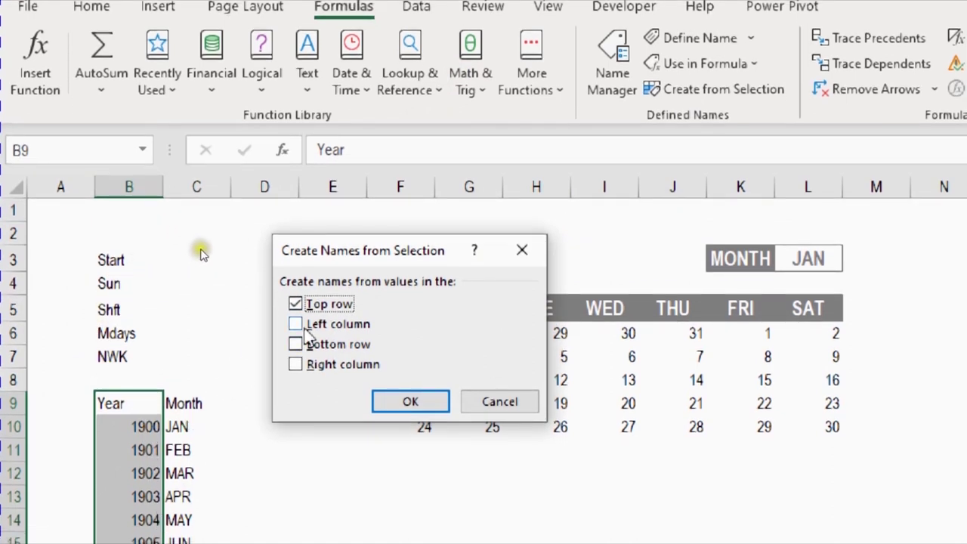
pyautogui.click(423, 405)
# Create a named range from the Month list C9:C21, using its top-row header as the name.
pyautogui.click(197, 406)
pyautogui.hotkey('ctrl', 'shift', 'Down')
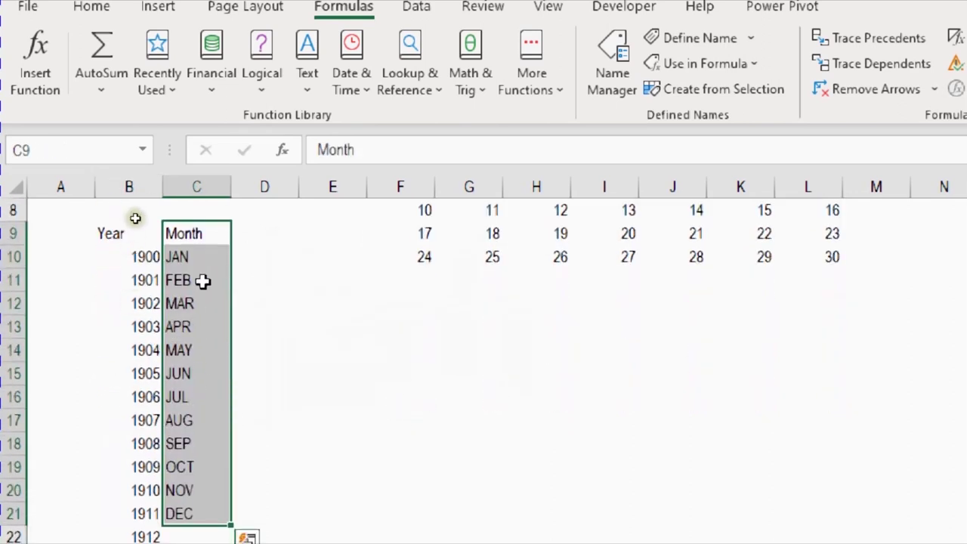
pyautogui.click(720, 87)
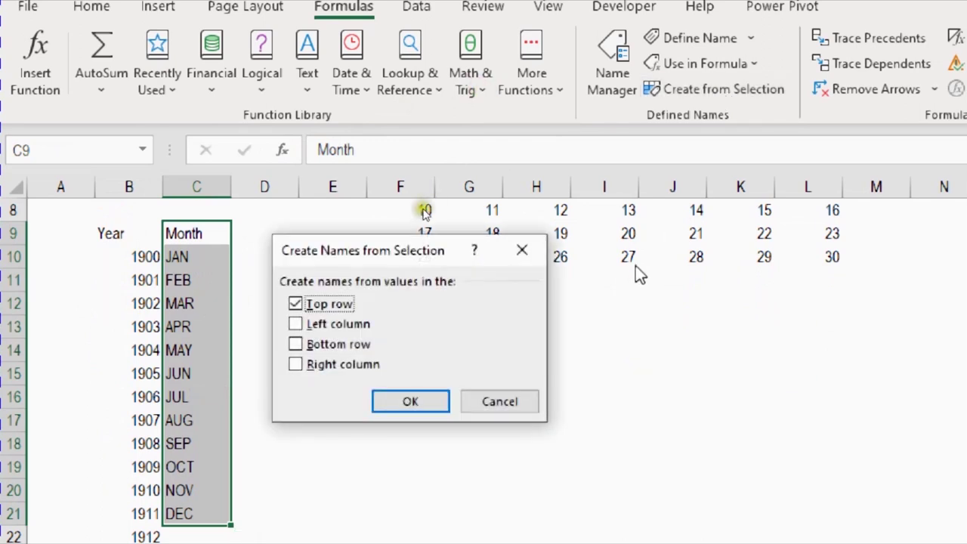
pyautogui.click(397, 403)
pyautogui.scroll(1, 219, 332)
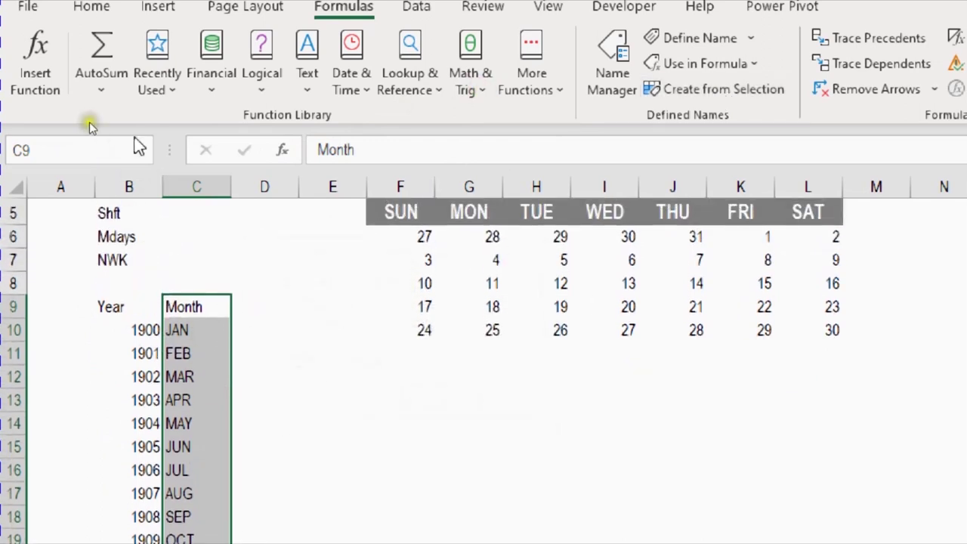
# Review the workbook's defined names and go to the Year range to check the cells it covers.
pyautogui.click(102, 143)
pyautogui.click(151, 151)
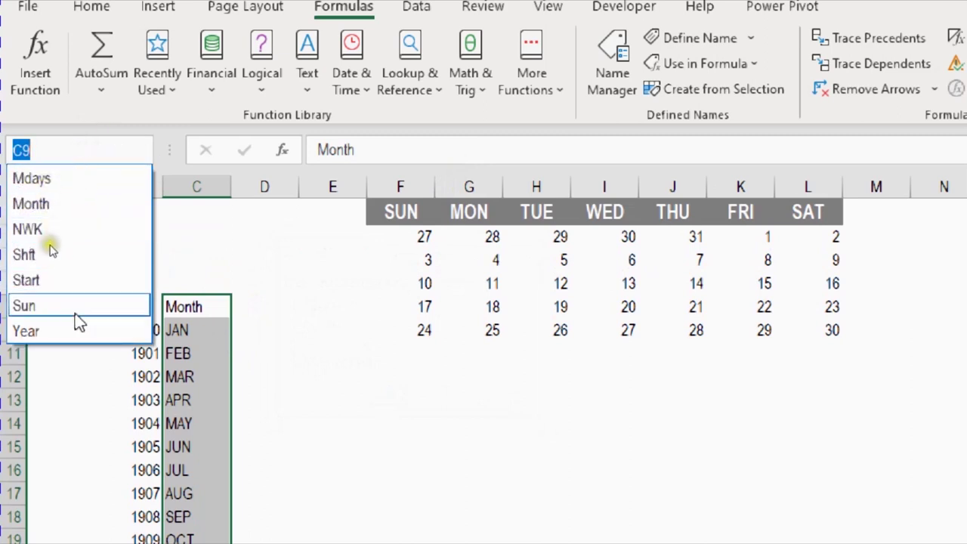
pyautogui.click(45, 331)
pyautogui.scroll(3, 155, 289)
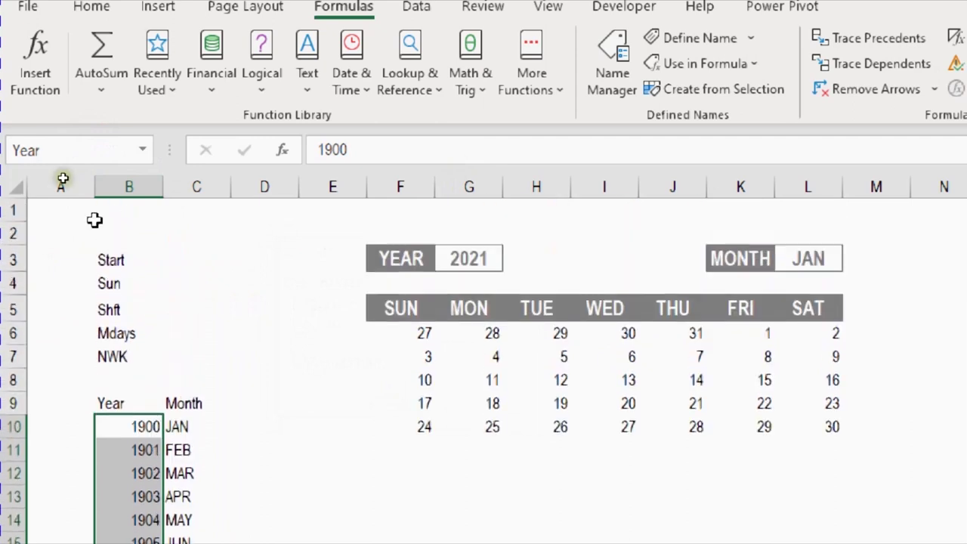
# Set up data validation on the year cell G3 that allows entries from a list.
pyautogui.click(452, 260)
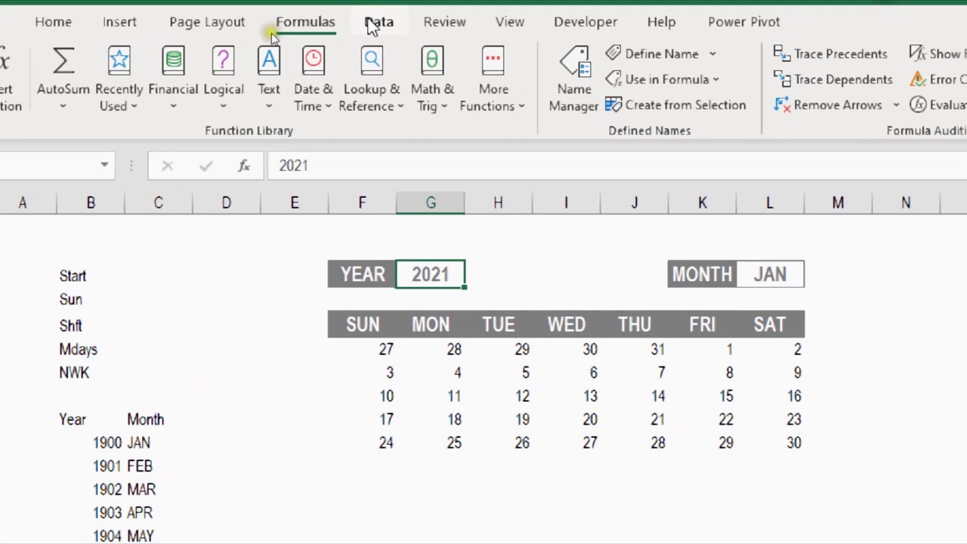
pyautogui.click(417, 7)
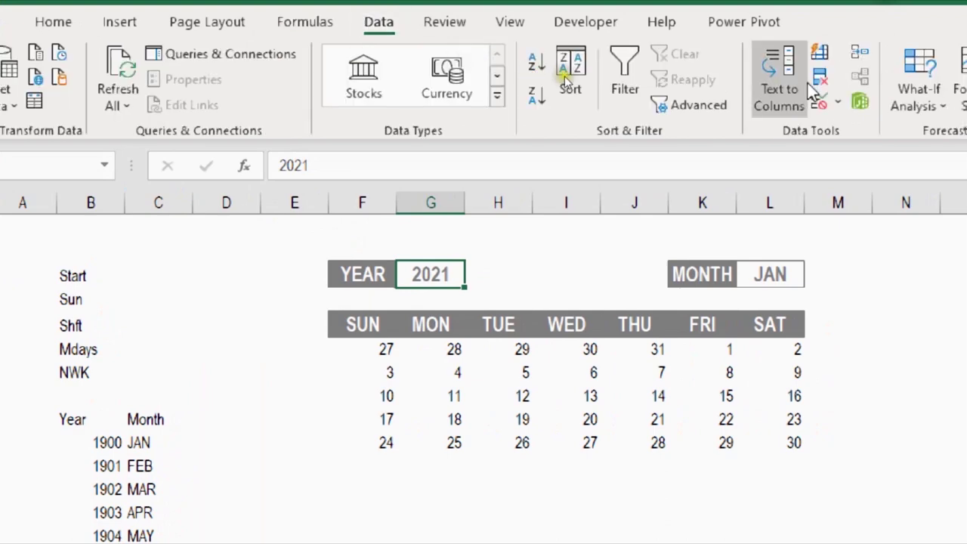
pyautogui.click(822, 100)
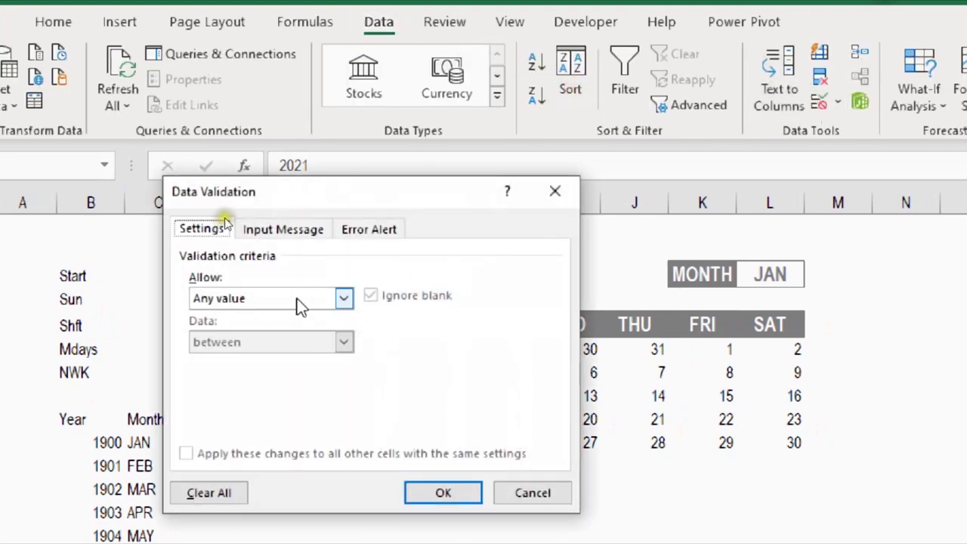
pyautogui.moveTo(338, 196); pyautogui.dragTo(461, 191)
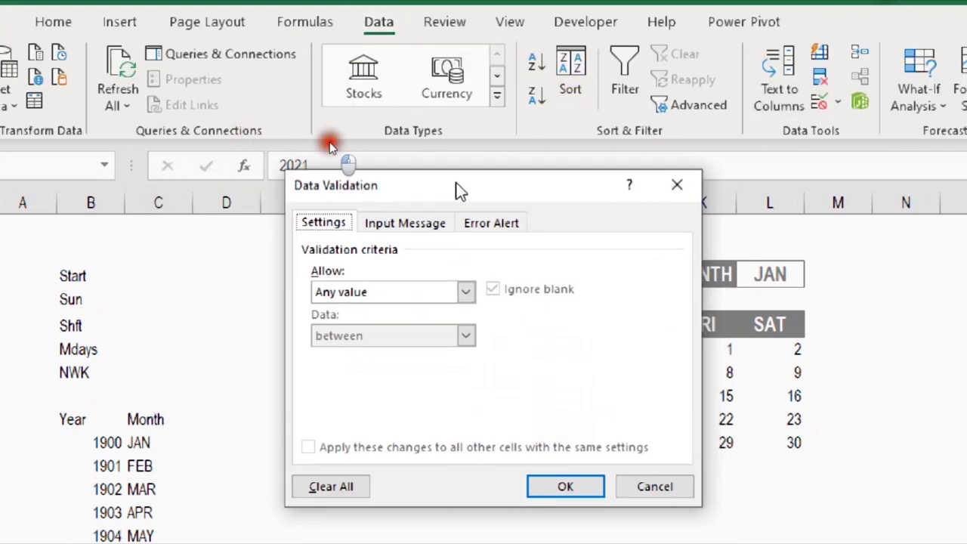
pyautogui.click(466, 291)
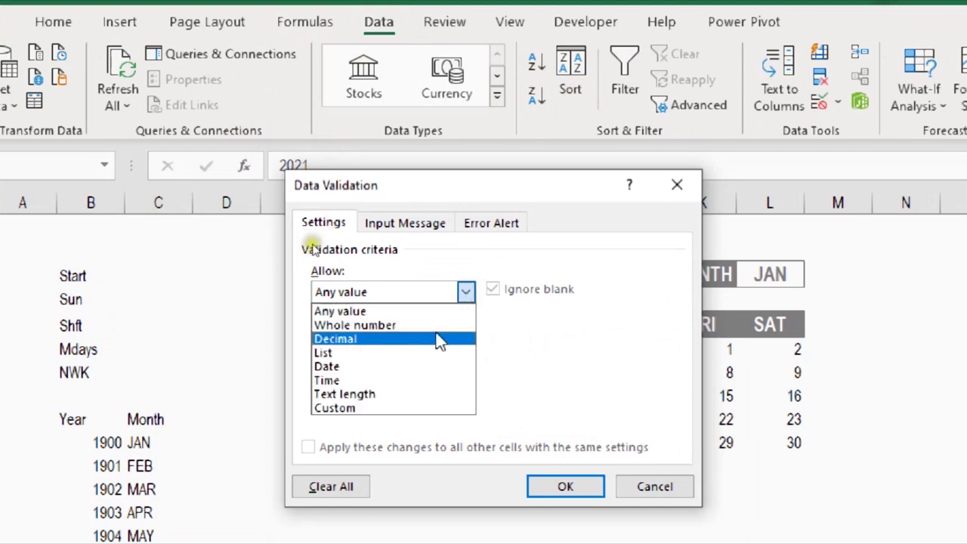
pyautogui.click(398, 355)
# Use the named range Year (=Year) as the validation list source, apply it, and check the drop-down in G3.
pyautogui.click(385, 378)
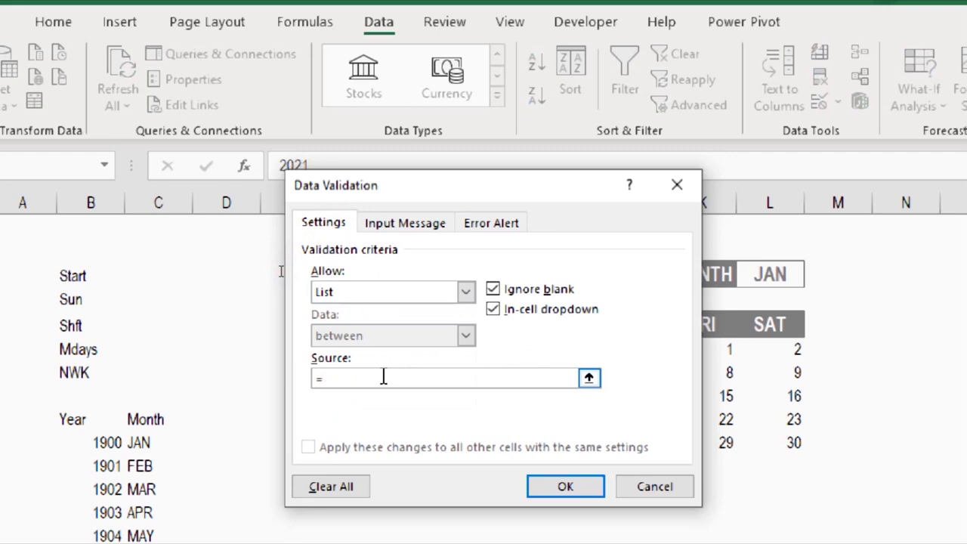
pyautogui.press('F3')
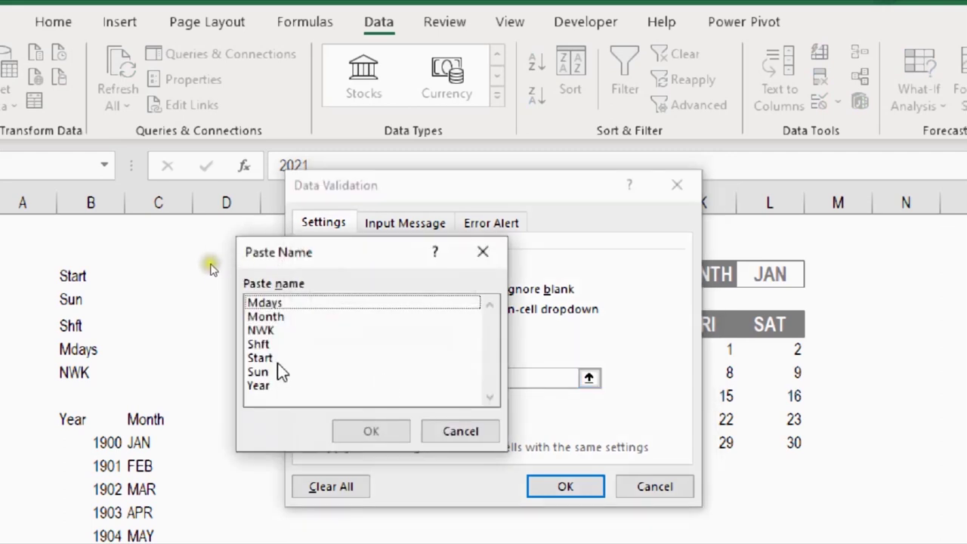
pyautogui.click(279, 386)
pyautogui.click(371, 430)
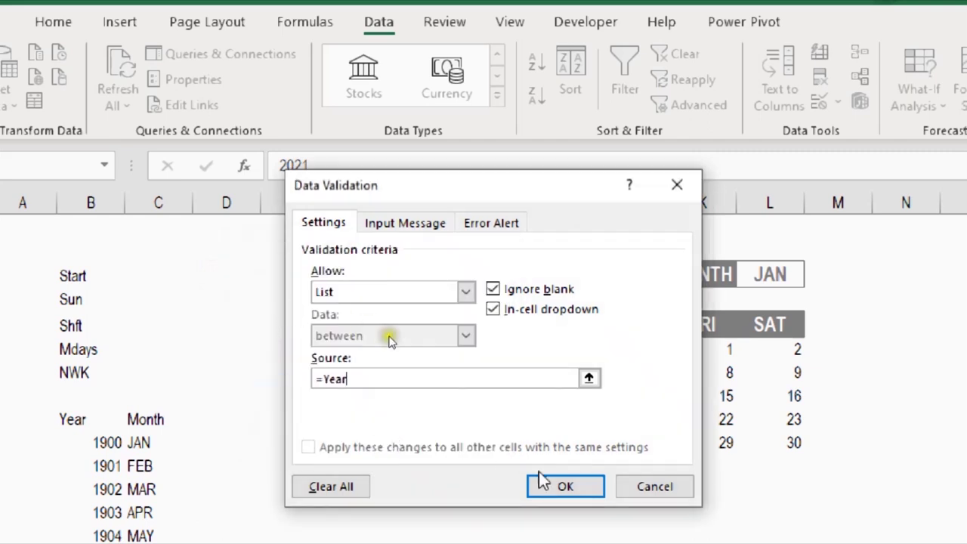
pyautogui.click(566, 487)
pyautogui.click(474, 278)
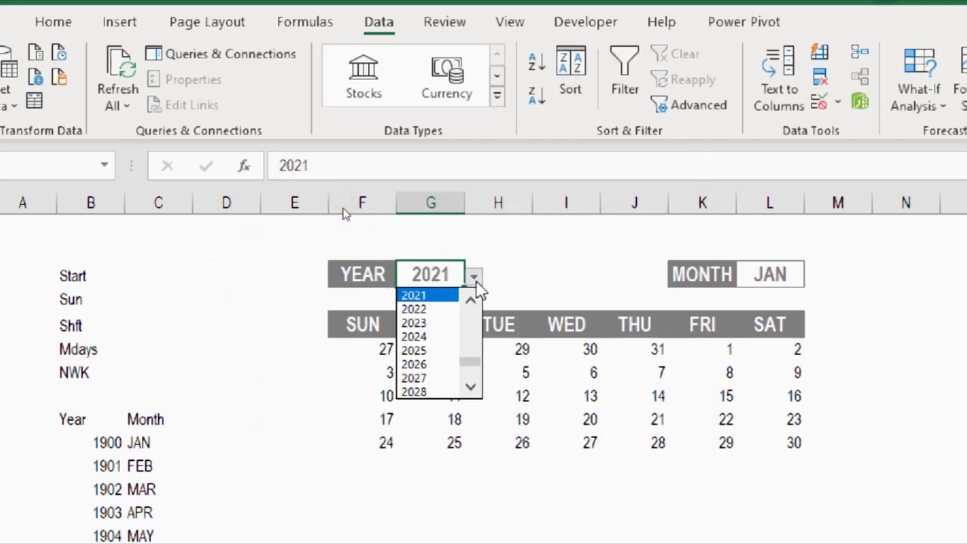
pyautogui.click(475, 278)
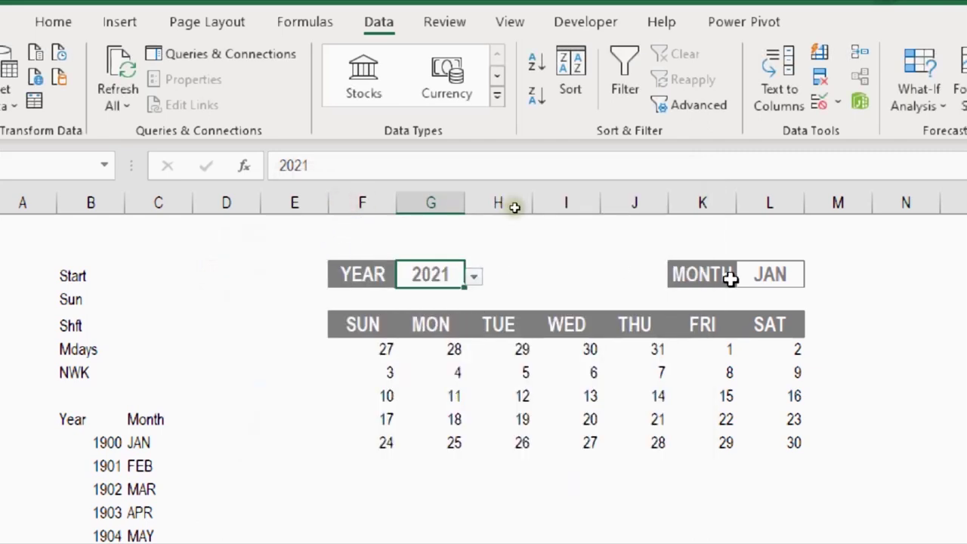
# Add list data validation to the month cell L3 with the named range Month as its source.
pyautogui.click(752, 276)
pyautogui.click(819, 104)
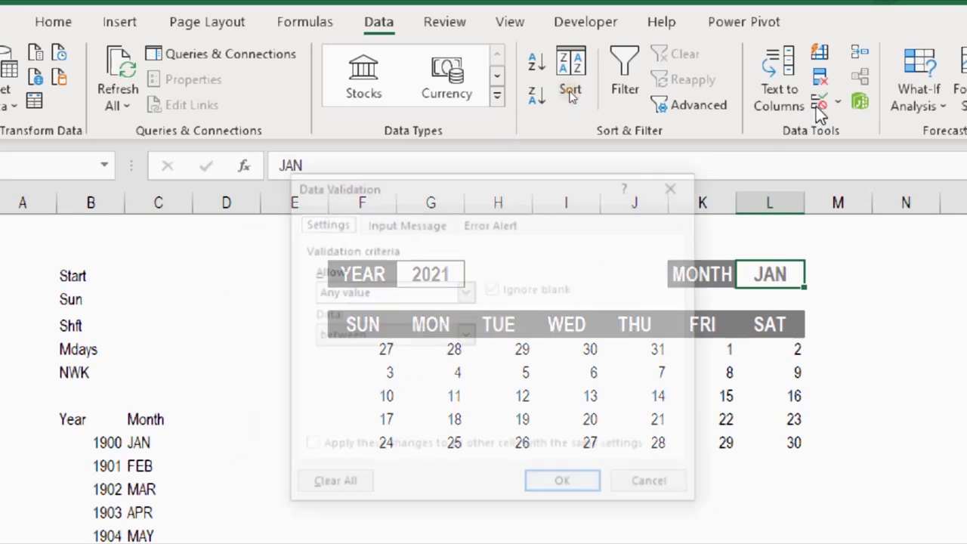
pyautogui.click(401, 293)
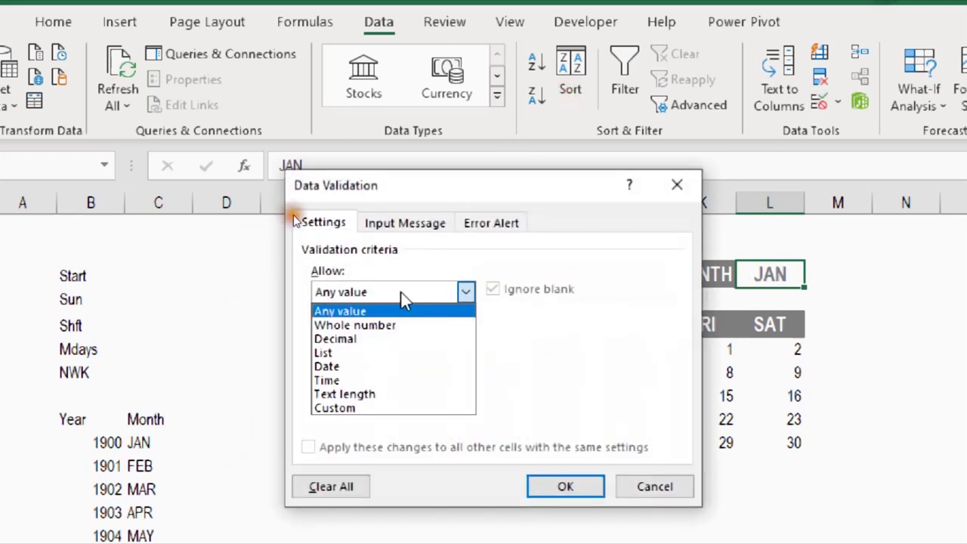
pyautogui.click(385, 355)
pyautogui.click(373, 384)
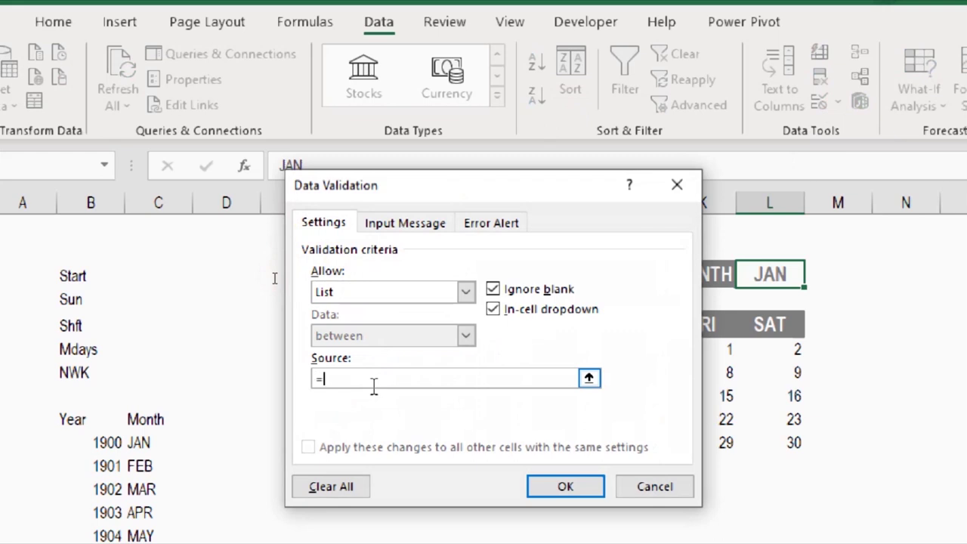
pyautogui.press('F3')
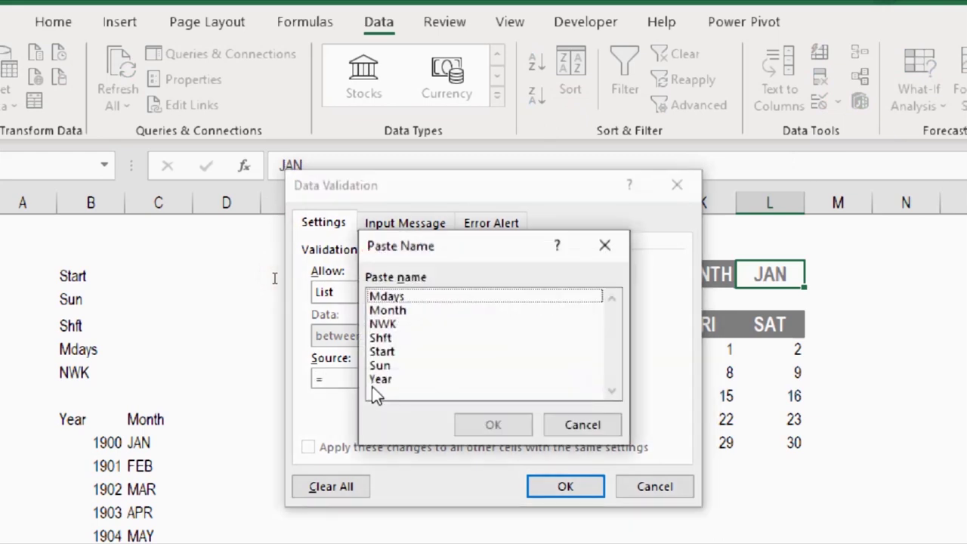
pyautogui.click(399, 310)
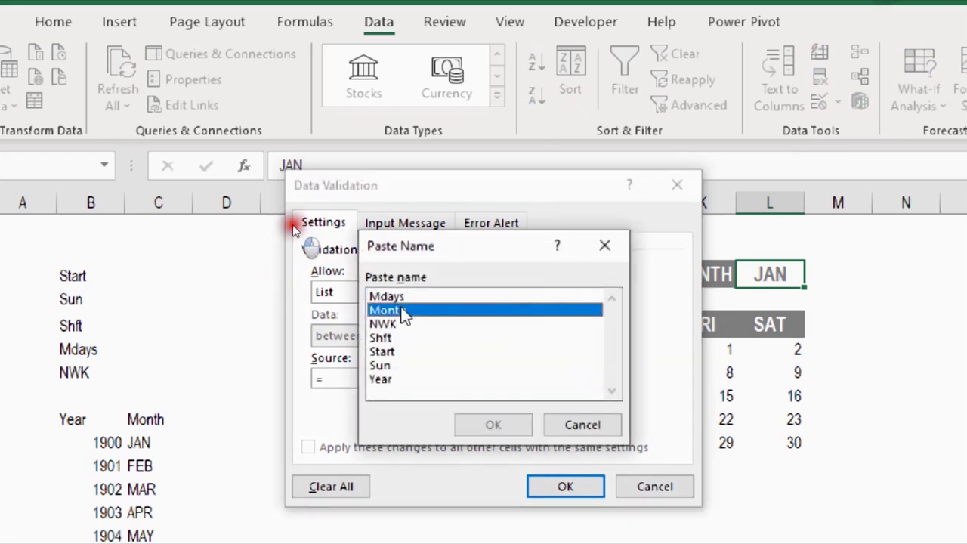
pyautogui.click(484, 421)
pyautogui.click(563, 486)
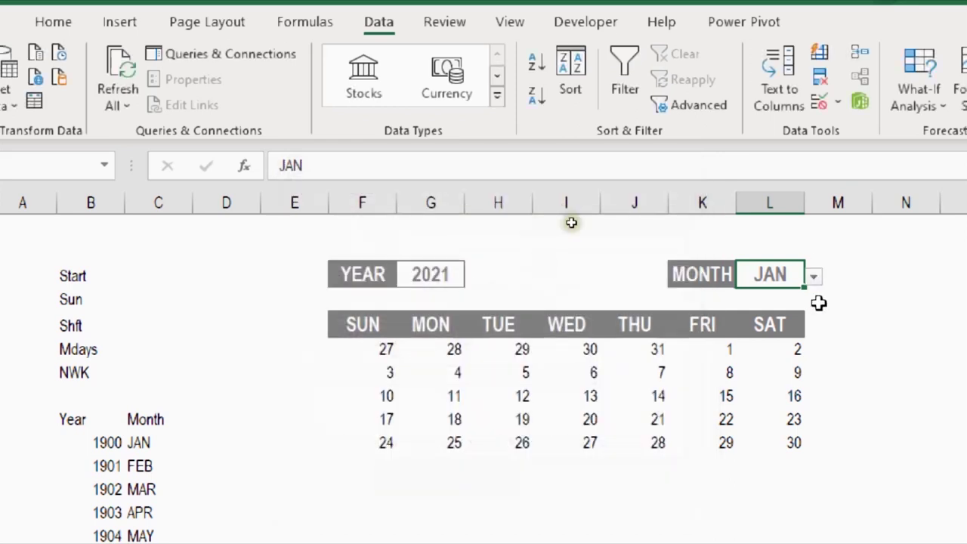
# Look through the month entries offered by the drop-down in L3, keeping JAN selected.
pyautogui.click(814, 277)
pyautogui.scroll(-1, 812, 333)
pyautogui.click(810, 300)
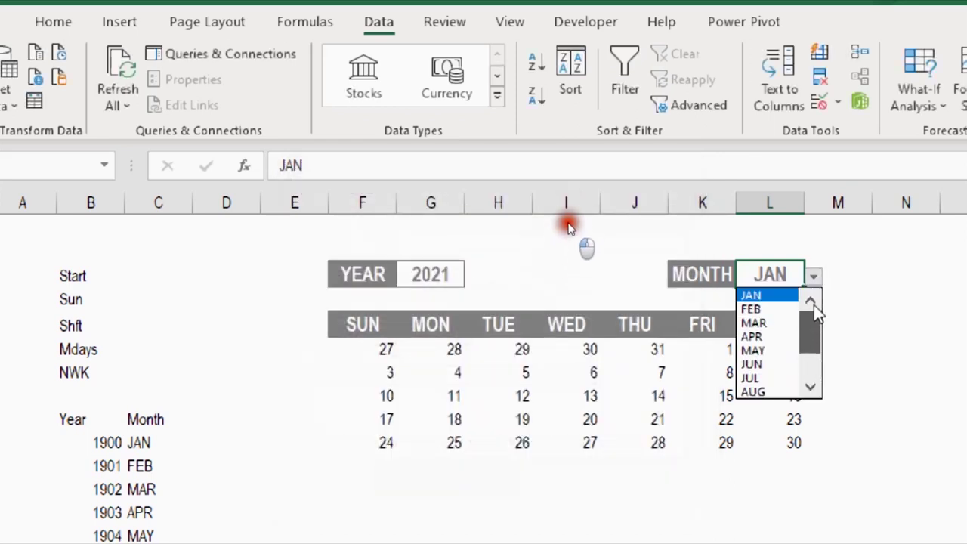
pyautogui.scroll(-1, 813, 371)
pyautogui.scroll(-1, 810, 378)
pyautogui.press('Escape')
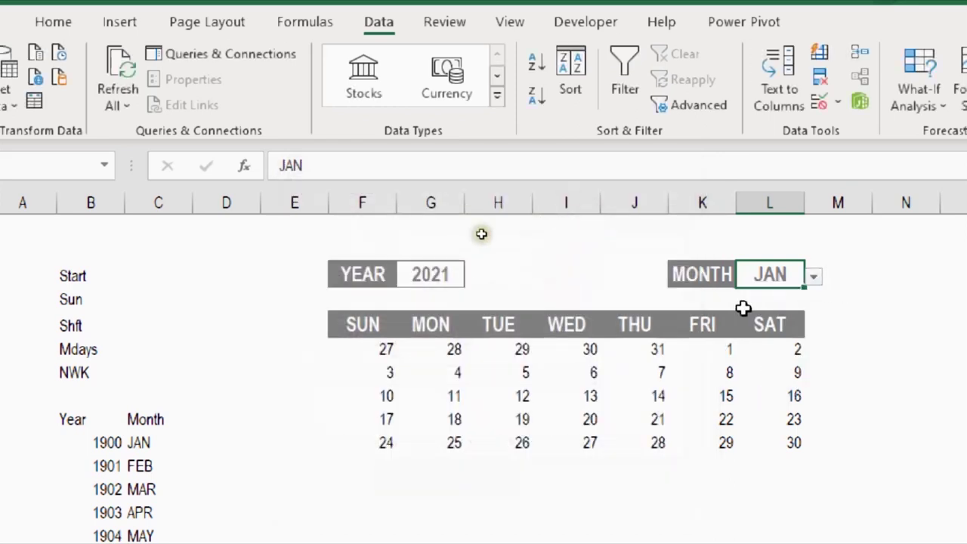
# Inspect the Start label and its cell C3, along with the month and year cells L3 and G3.
pyautogui.click(115, 284)
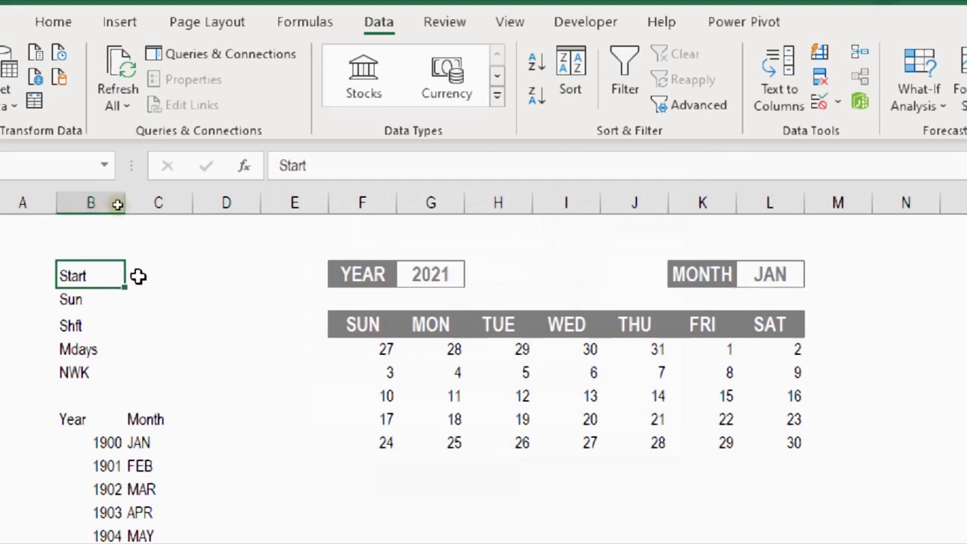
pyautogui.click(142, 273)
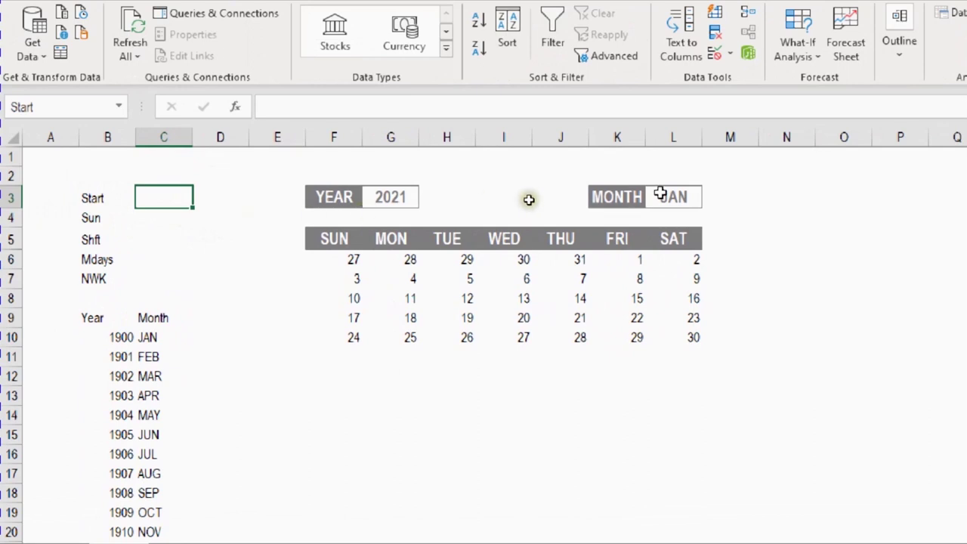
pyautogui.click(684, 196)
pyautogui.click(402, 196)
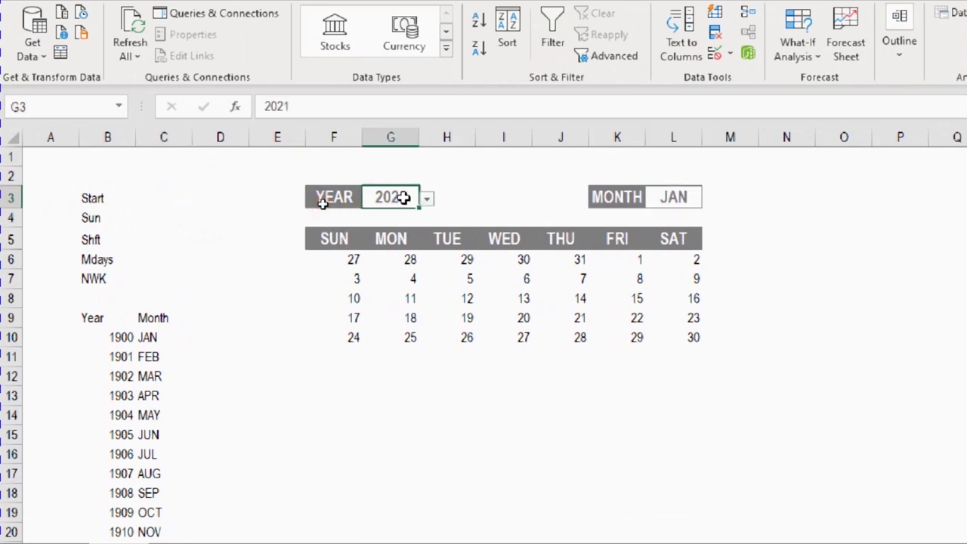
# Enter =DATEVALUE("1-"&L3&"-"&G3) in the Start cell C3 to build the first date of the chosen month.
pyautogui.click(158, 199)
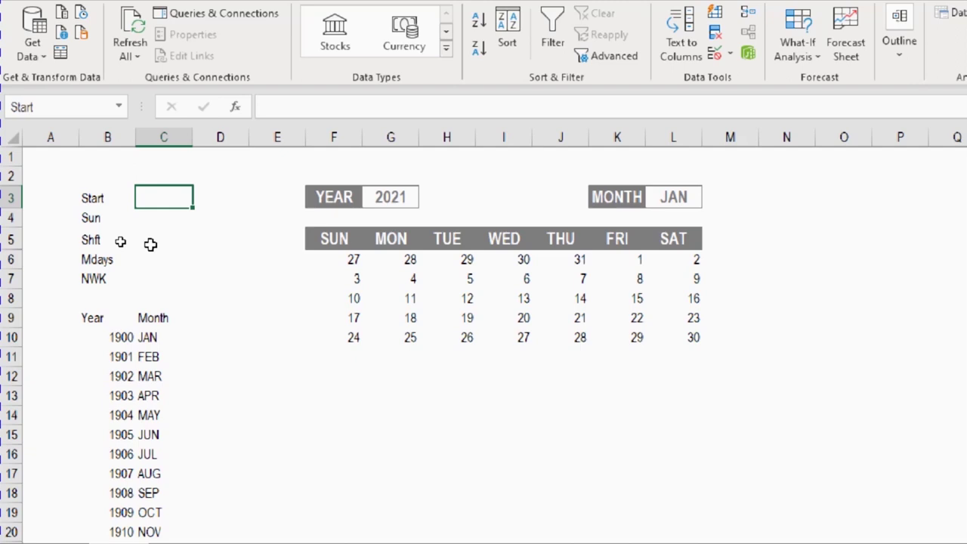
pyautogui.press('F2')
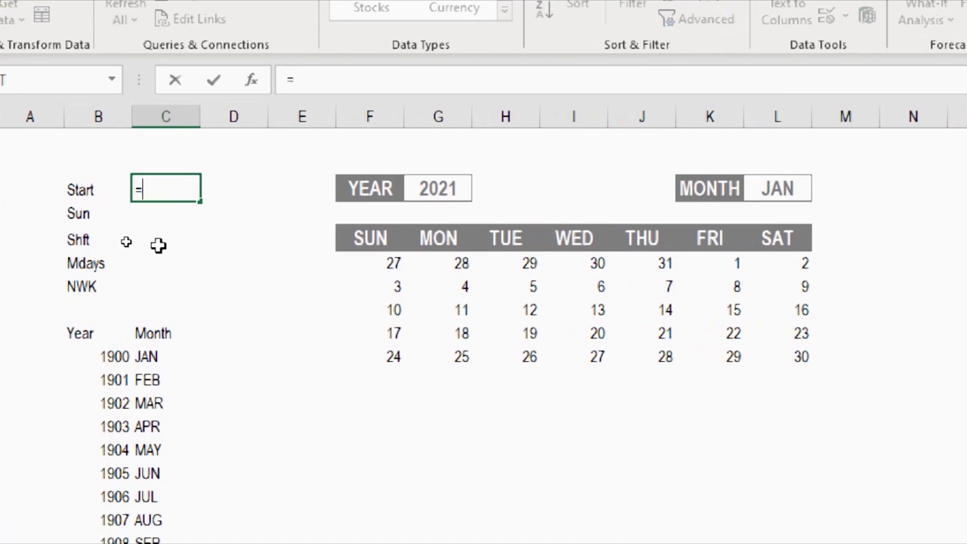
pyautogui.write('=da')
pyautogui.press('Down')
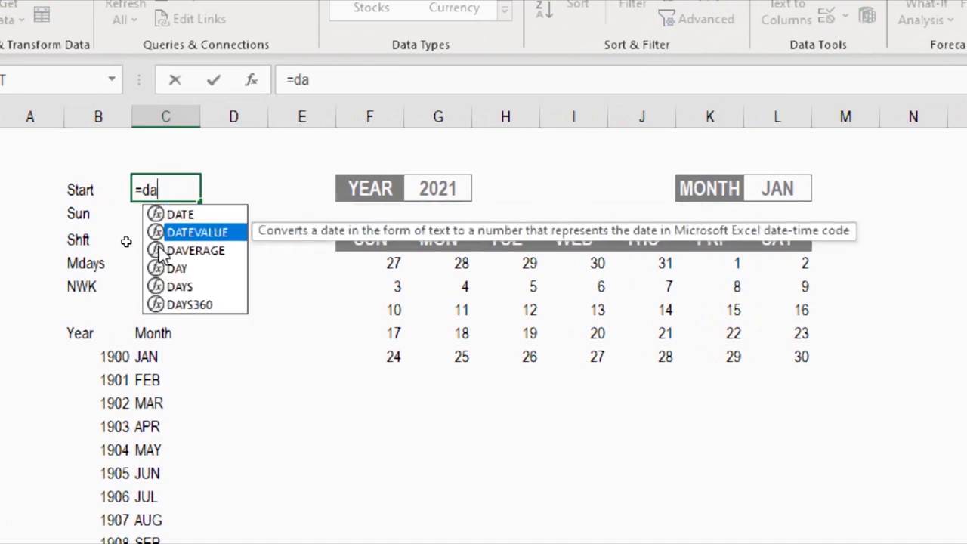
pyautogui.press('Tab')
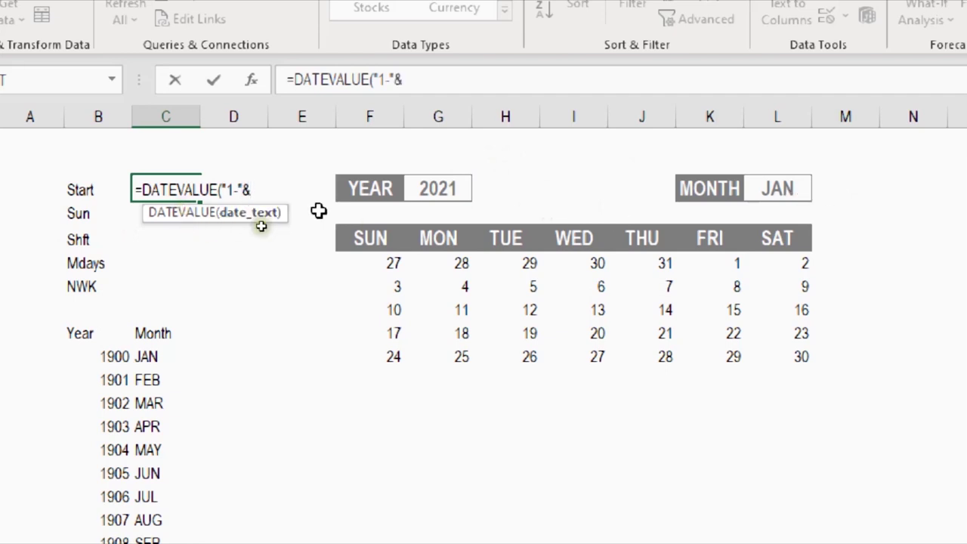
pyautogui.click(776, 192)
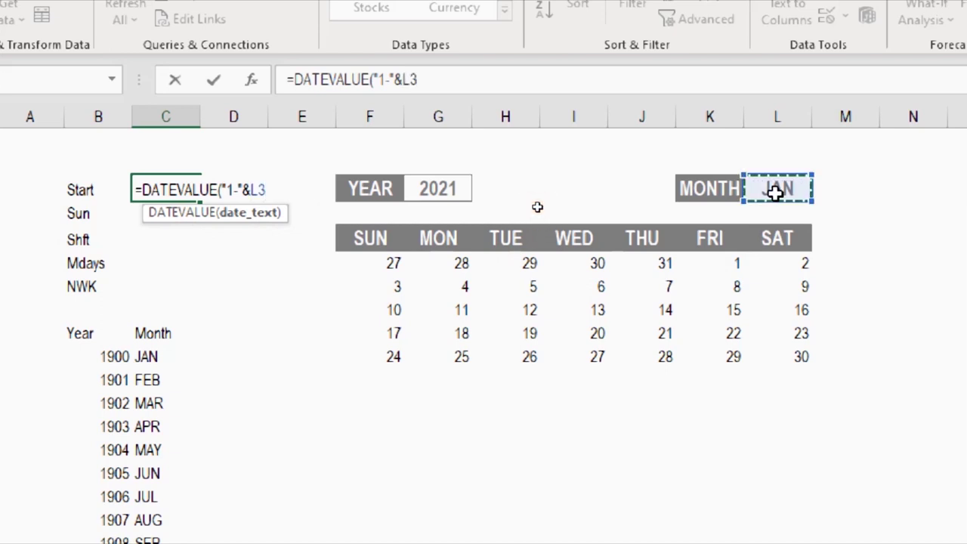
pyautogui.write('&"-"&')
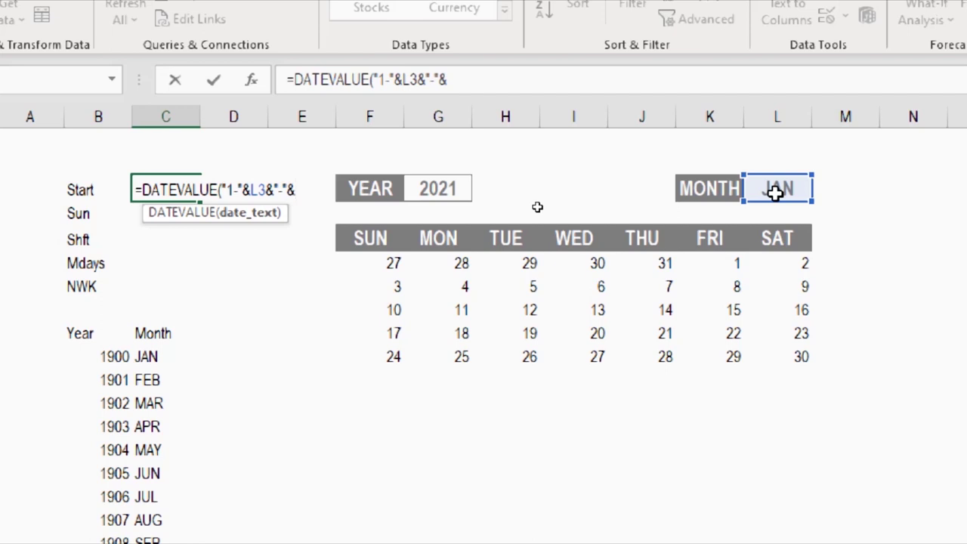
pyautogui.click(439, 190)
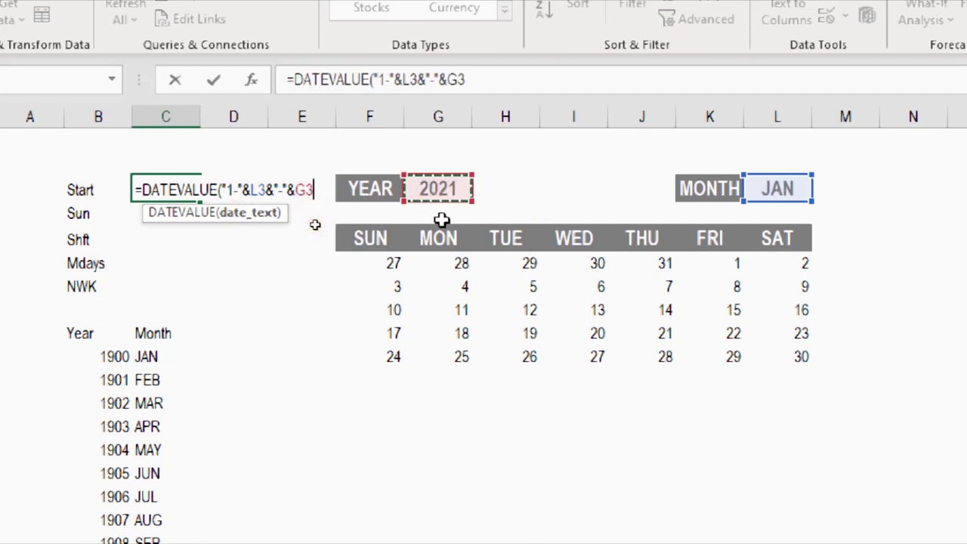
pyautogui.write(')')
pyautogui.press('Return')
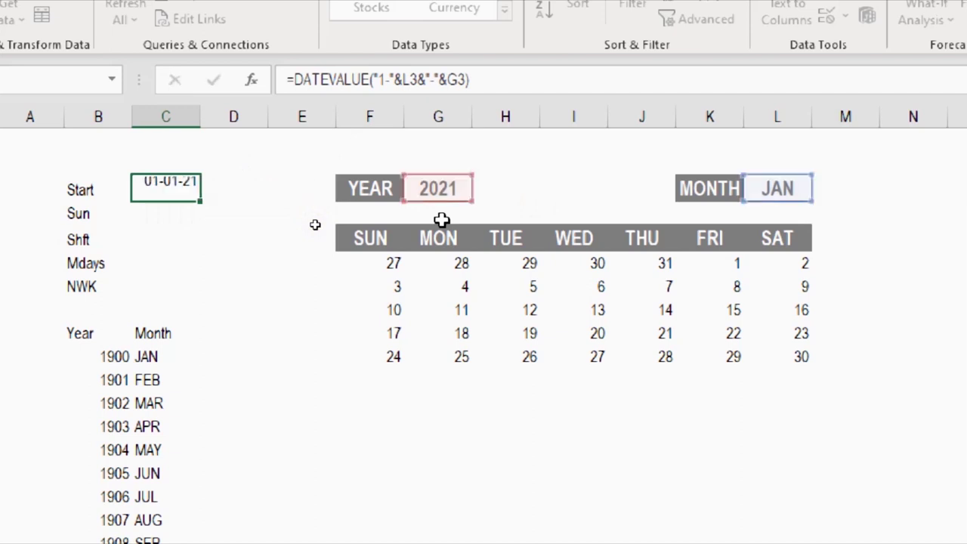
pyautogui.click(144, 198)
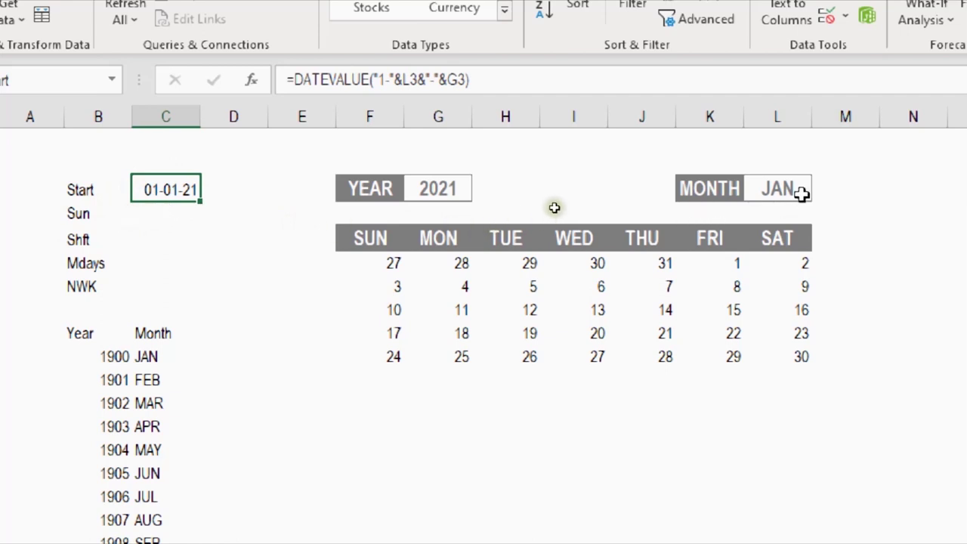
# Test the Start date by choosing 2022 as the year in G3 and FEB as the month in L3.
pyautogui.click(439, 188)
pyautogui.click(483, 192)
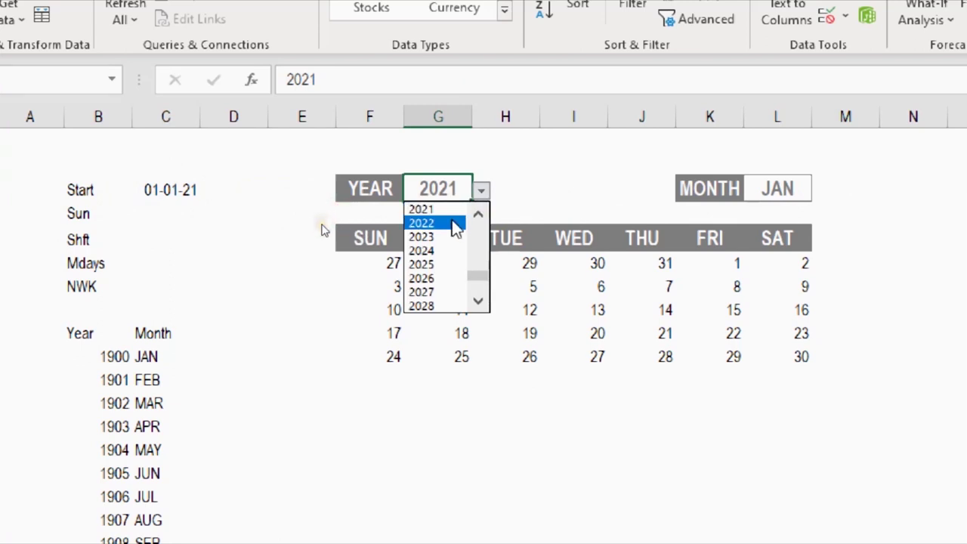
pyautogui.click(451, 219)
pyautogui.click(772, 186)
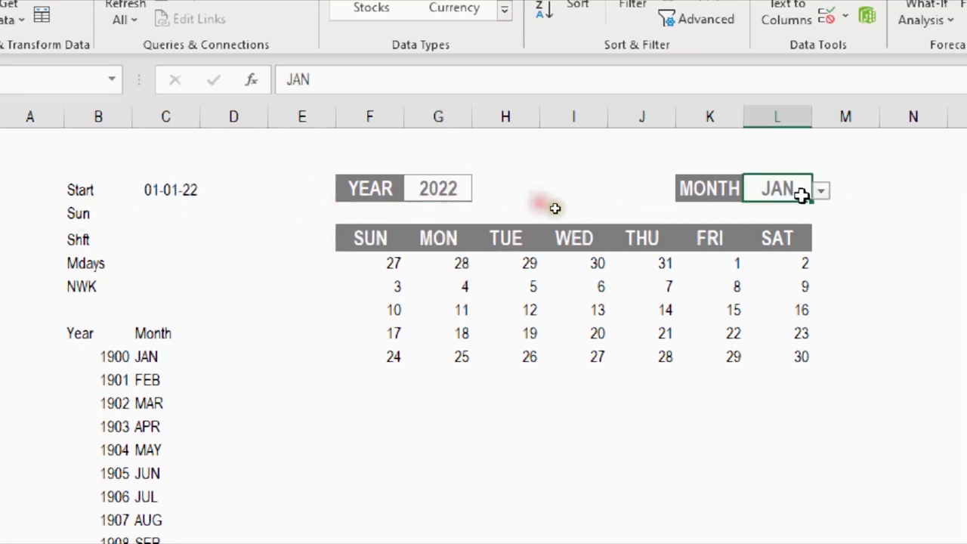
pyautogui.click(821, 191)
pyautogui.click(791, 221)
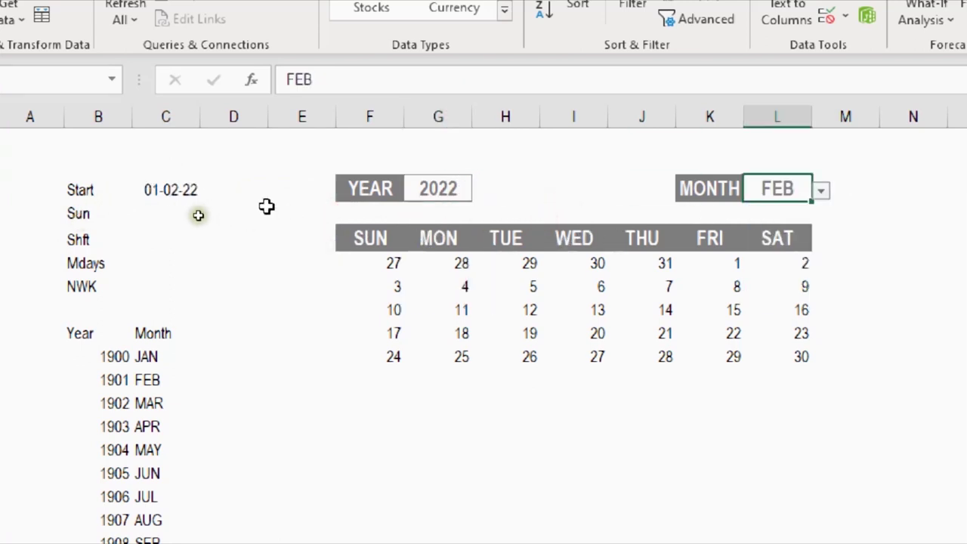
# Enter =WEEKDAY(Start) in the Sun cell C4 to get the weekday number of the start date.
pyautogui.click(162, 219)
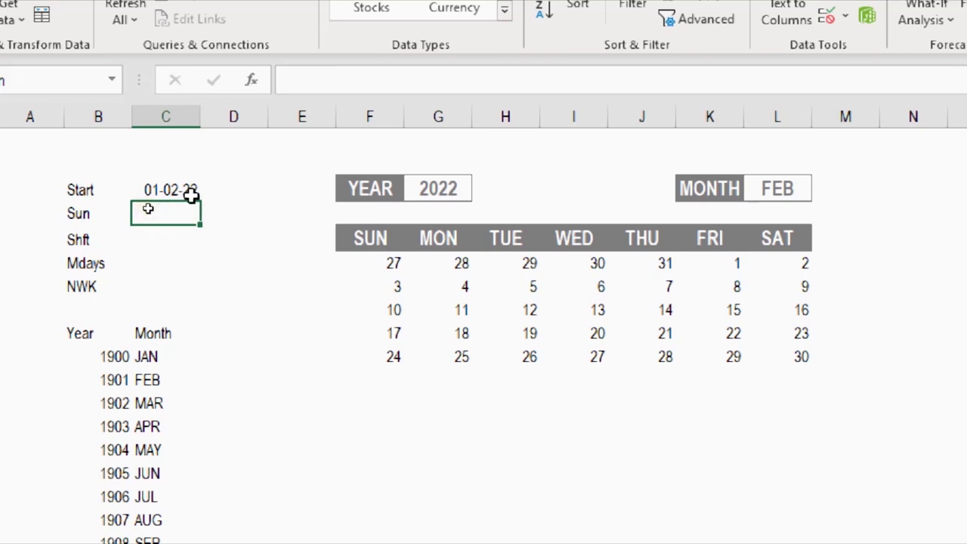
pyautogui.click(371, 263)
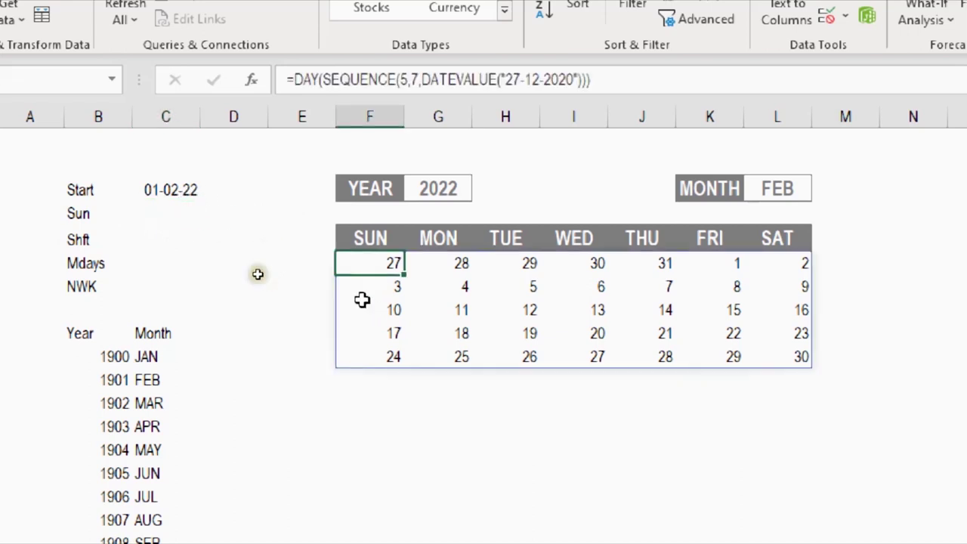
pyautogui.click(144, 212)
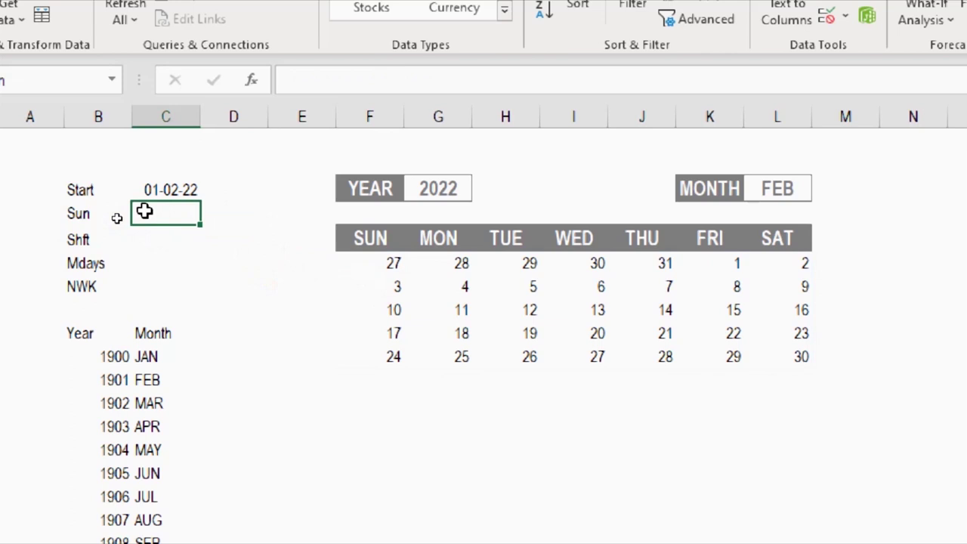
pyautogui.write('=')
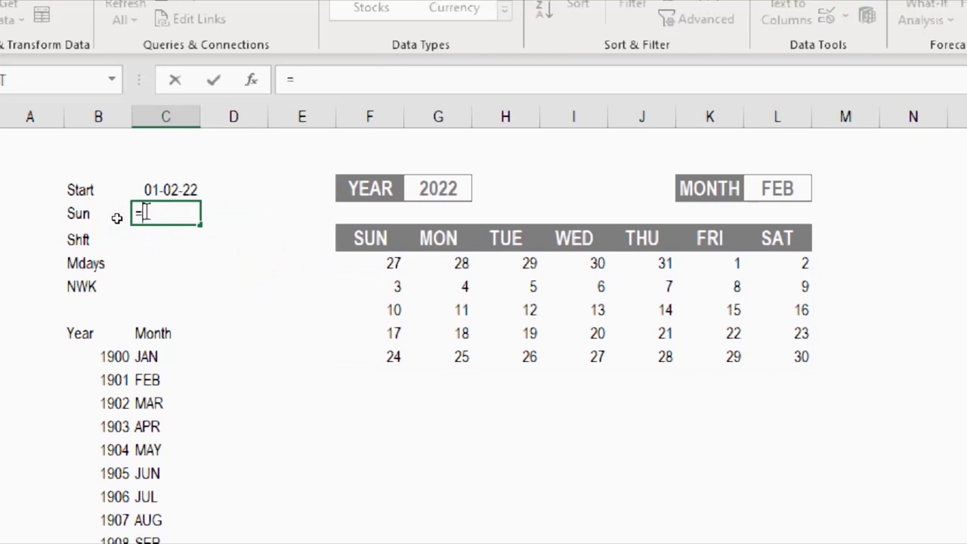
pyautogui.write('Week')
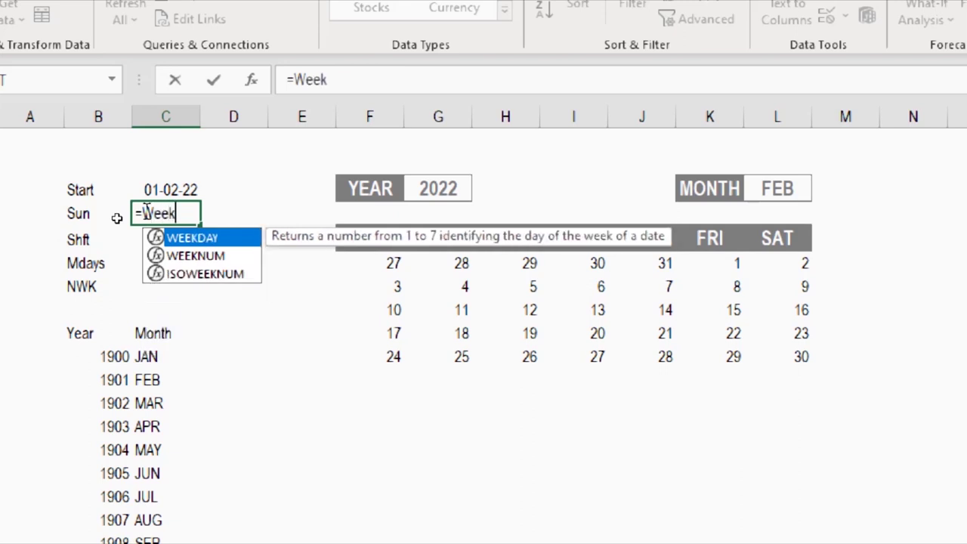
pyautogui.press('Tab')
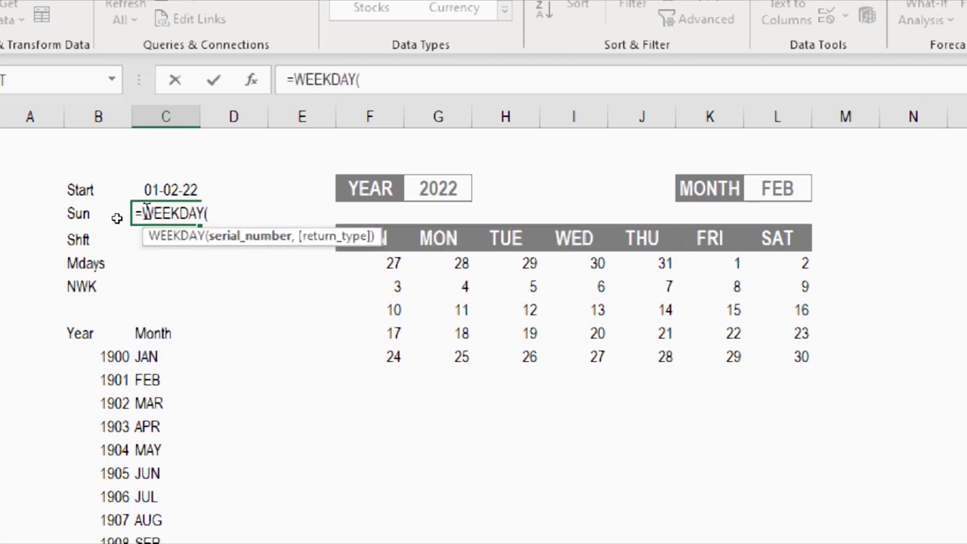
pyautogui.click(181, 187)
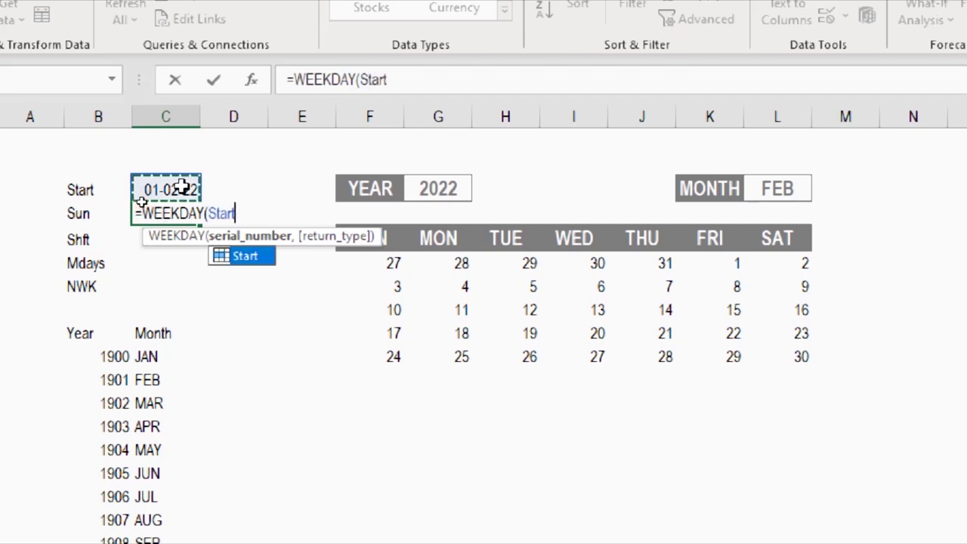
pyautogui.write(')')
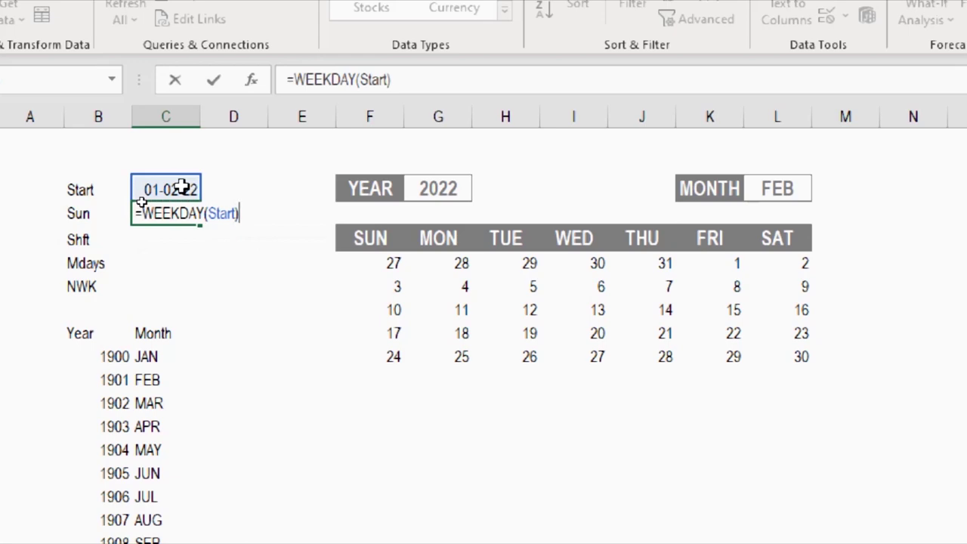
pyautogui.press('Return')
pyautogui.press('Up')
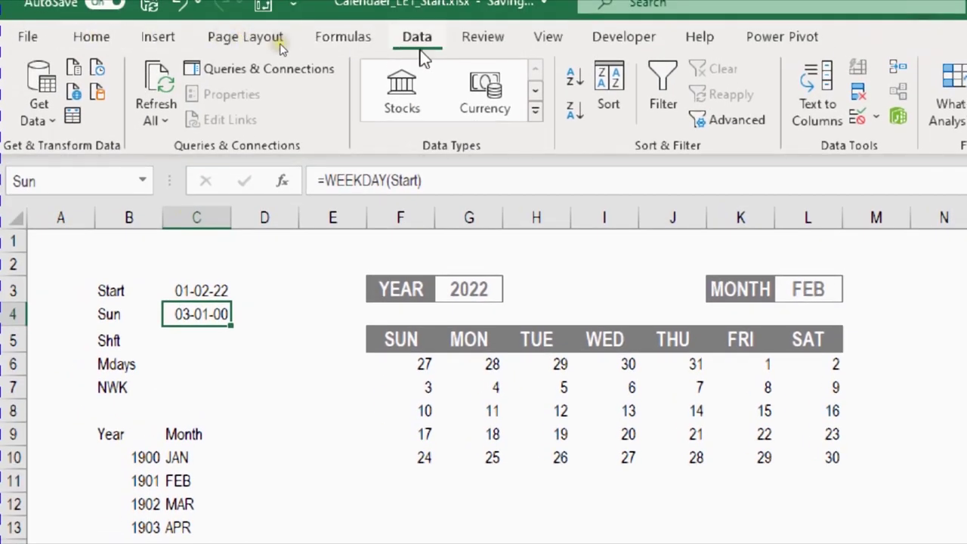
# Set the number format of the Sun cell C4 to General.
pyautogui.click(112, 37)
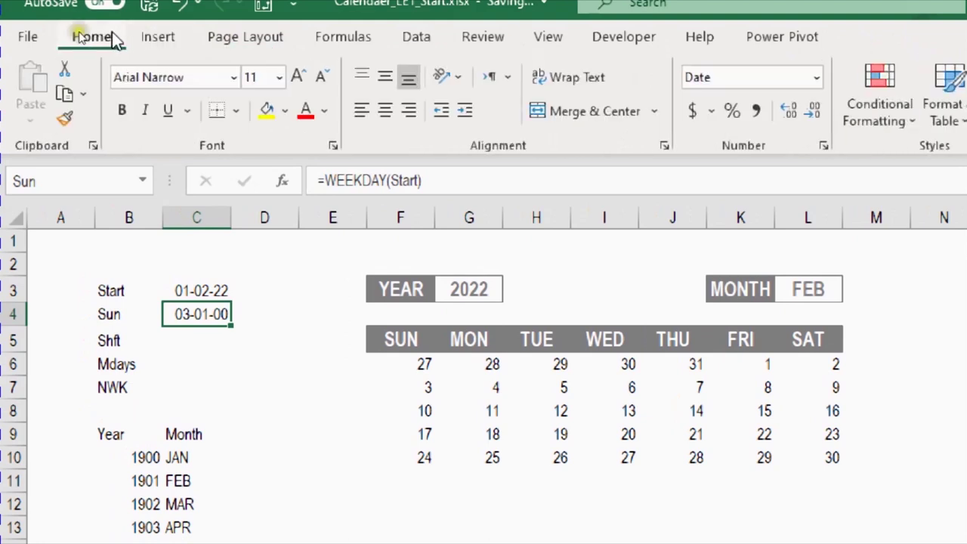
pyautogui.click(816, 77)
pyautogui.click(779, 104)
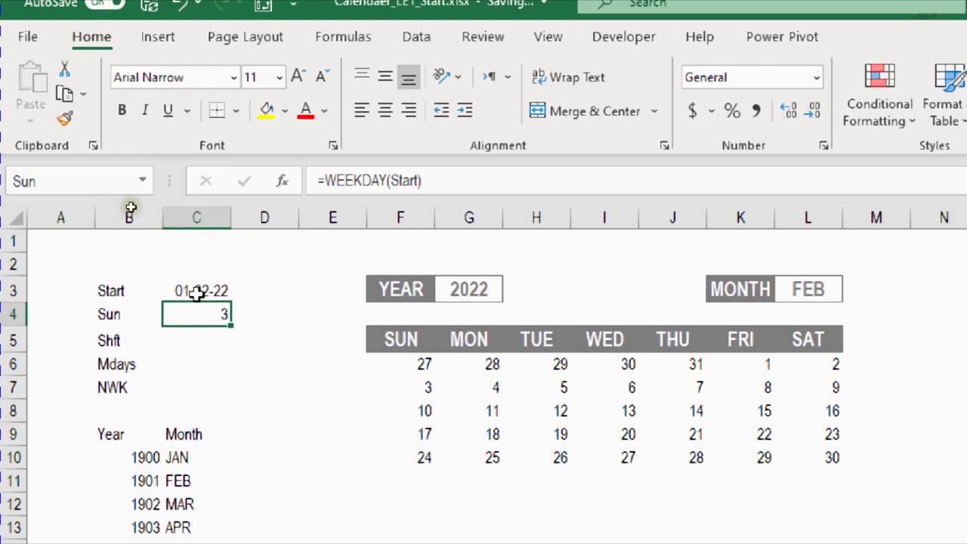
# Change the formula in the Sun cell C4 to =Start-WEEKDAY(Start).
pyautogui.click(326, 180)
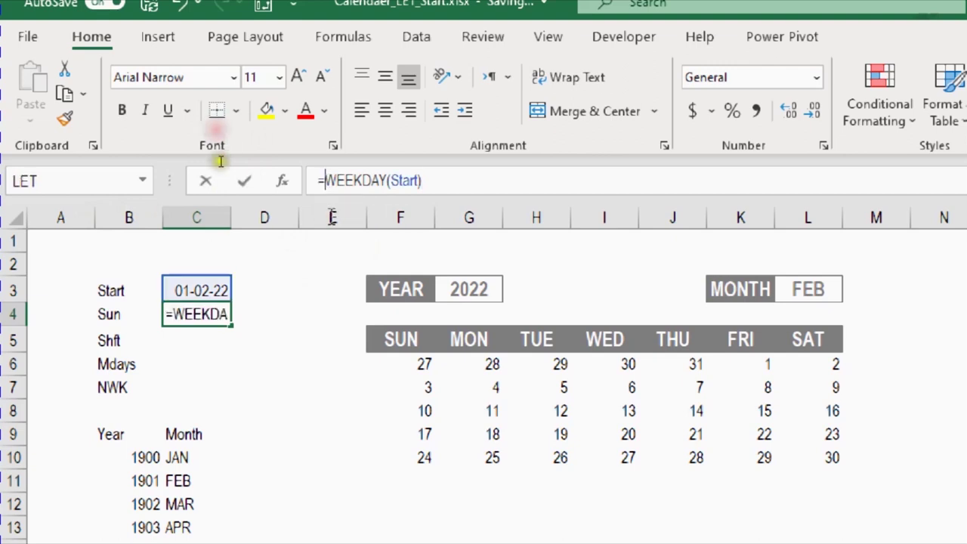
pyautogui.click(199, 292)
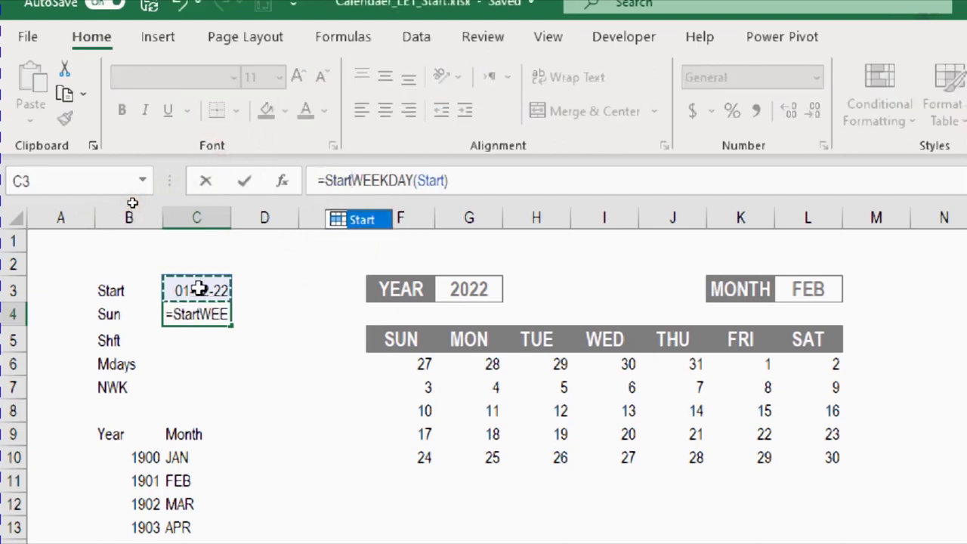
pyautogui.write('-')
pyautogui.press('Return')
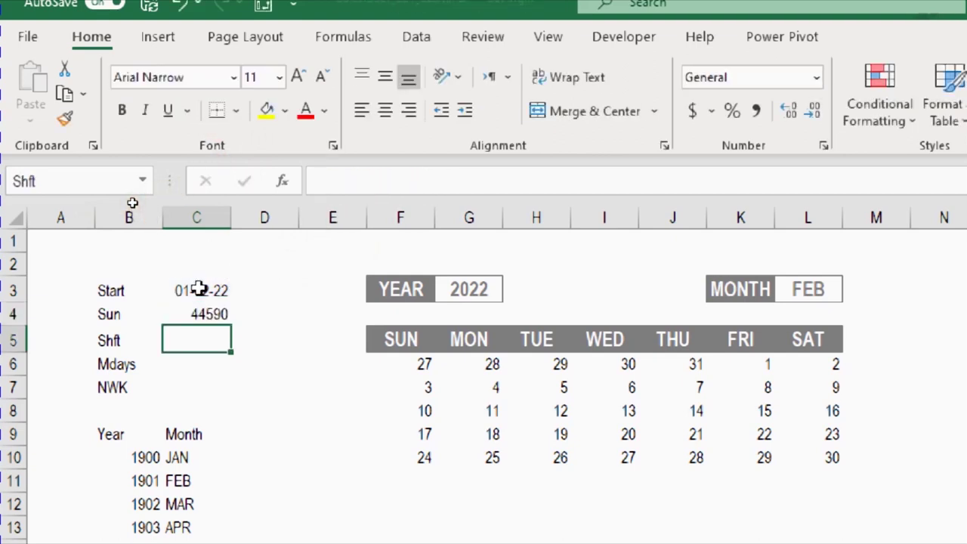
pyautogui.press('Up')
# Copy the date formatting of the Start cell C3 onto the Sun cell C4.
pyautogui.click(198, 288)
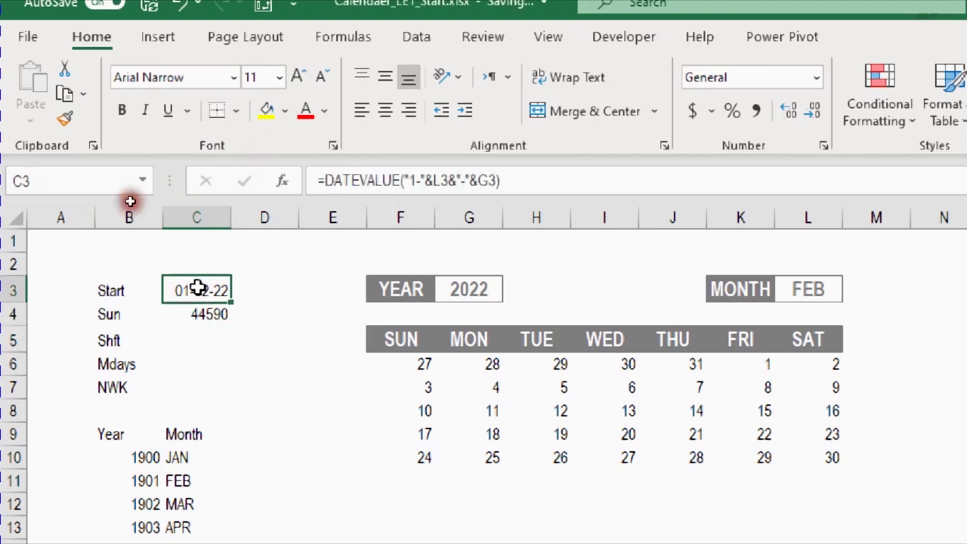
pyautogui.click(64, 118)
pyautogui.click(205, 313)
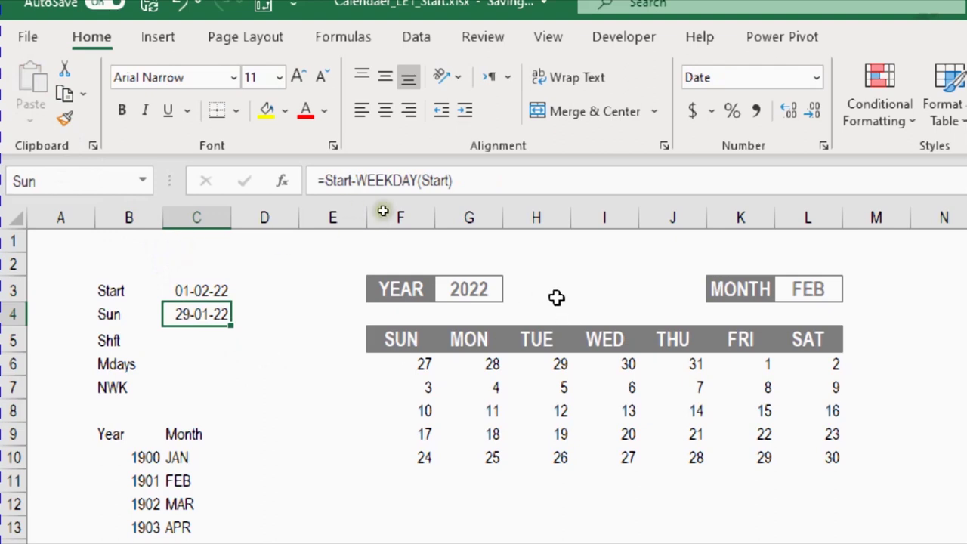
# Set the month in L3 to JAN and the year in G3 to 2021.
pyautogui.click(829, 295)
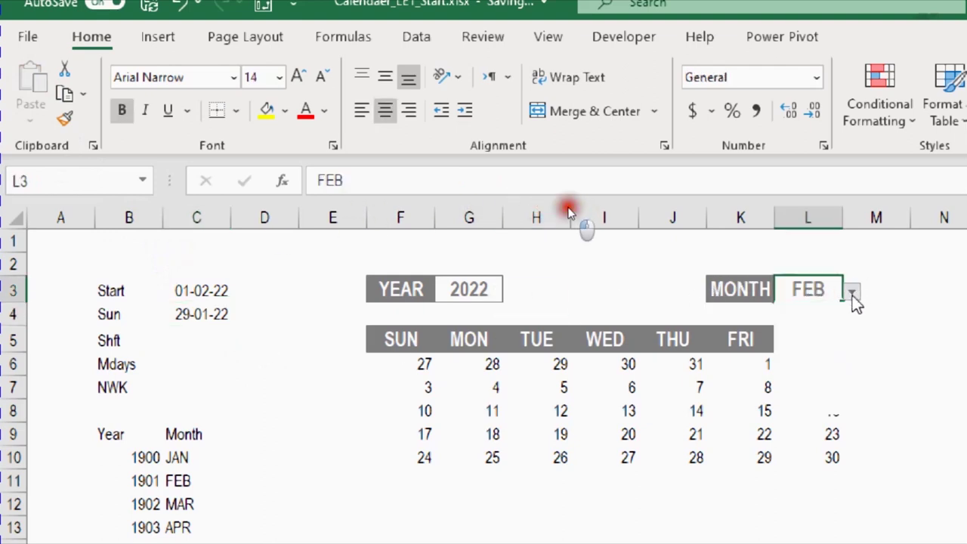
pyautogui.click(852, 292)
pyautogui.click(797, 310)
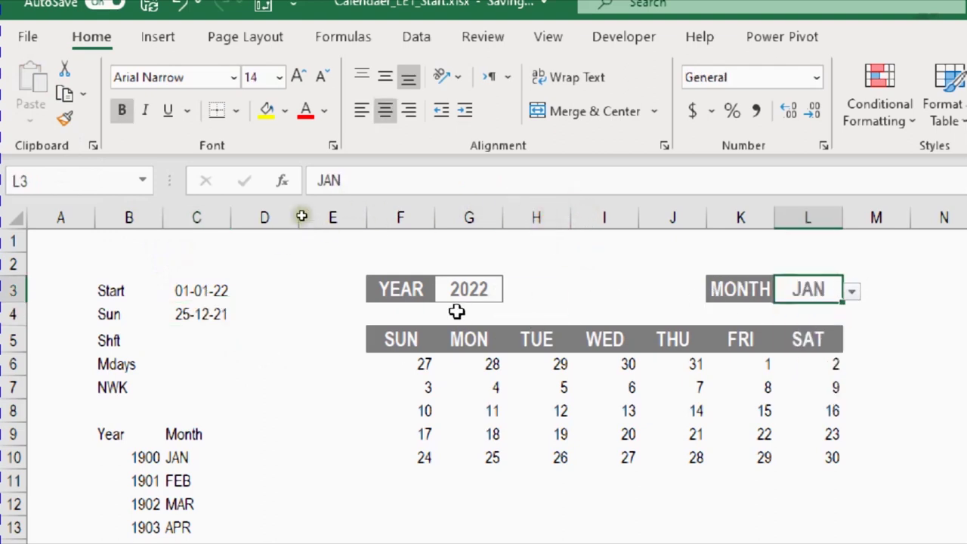
pyautogui.click(459, 296)
pyautogui.write('2021')
pyautogui.press('Return')
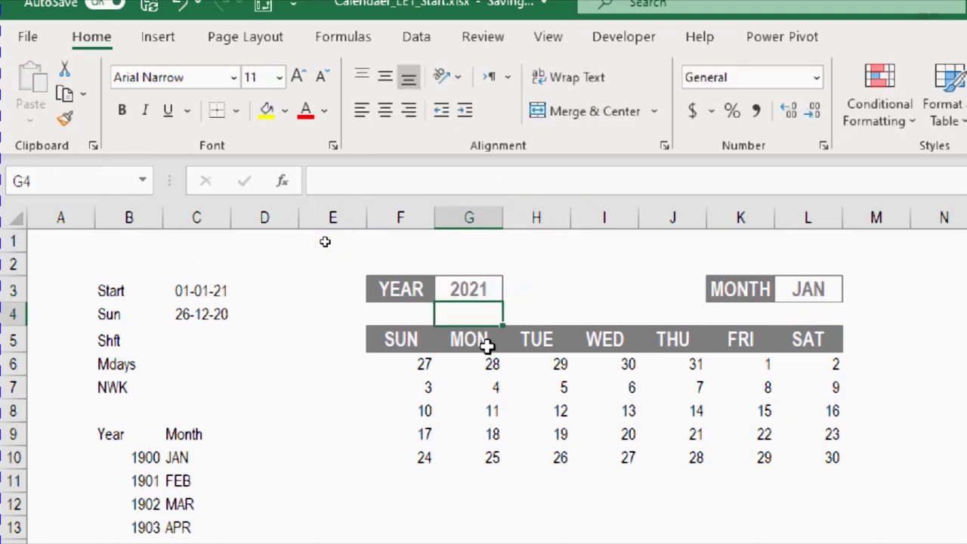
# Compare the Sun date in C4 with the calendar's first cell F6 and the first day of the month in K6.
pyautogui.click(202, 313)
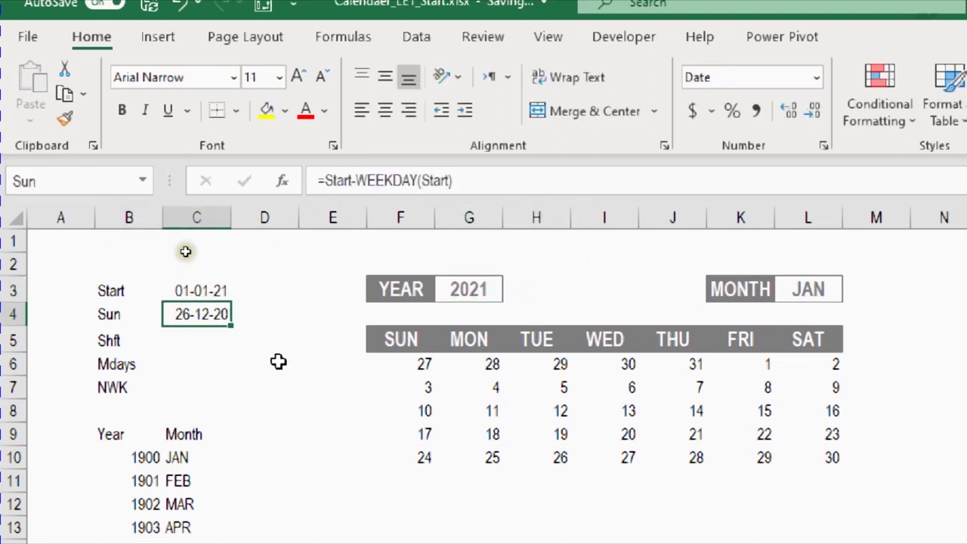
pyautogui.click(420, 367)
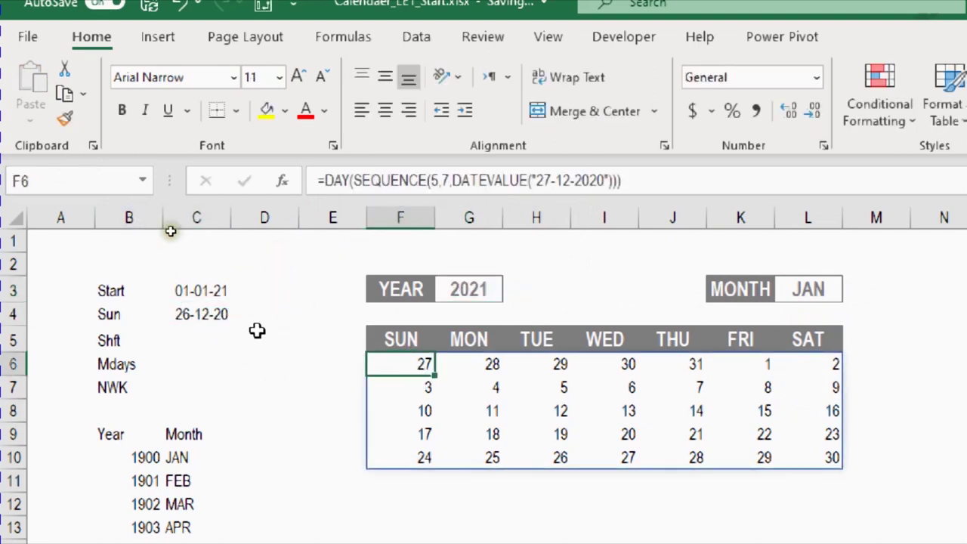
pyautogui.click(198, 314)
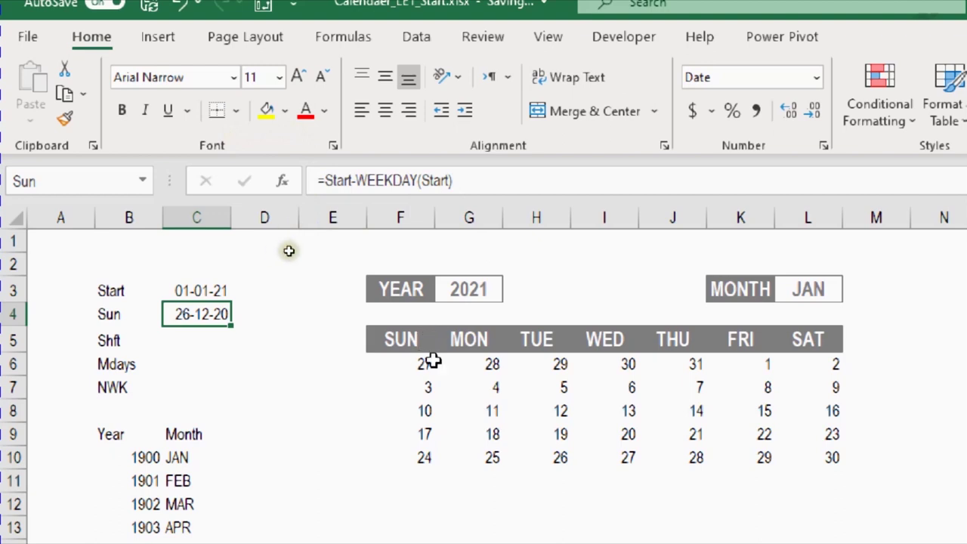
pyautogui.click(749, 363)
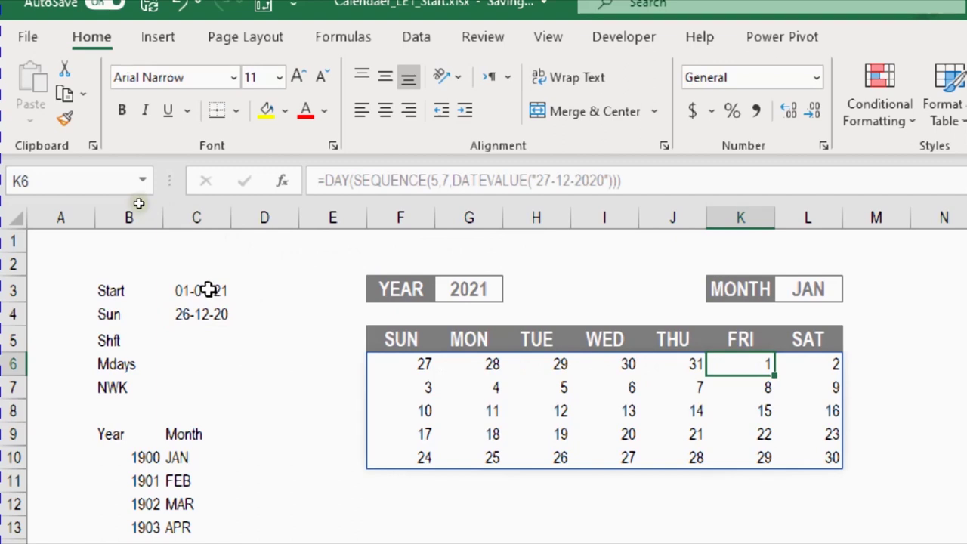
# Change the formula in the Sun cell C4 to =WEEKDAY(Start).
pyautogui.click(199, 313)
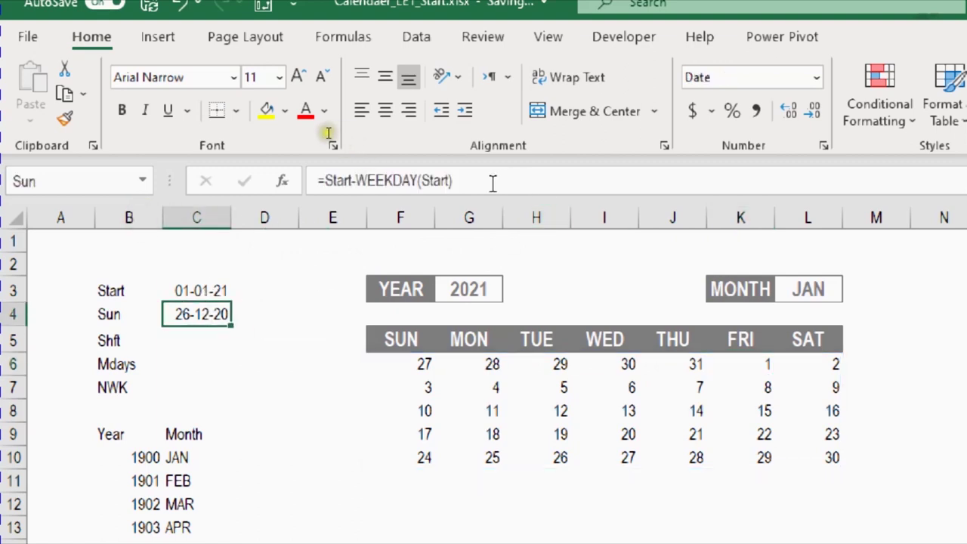
pyautogui.click(355, 180)
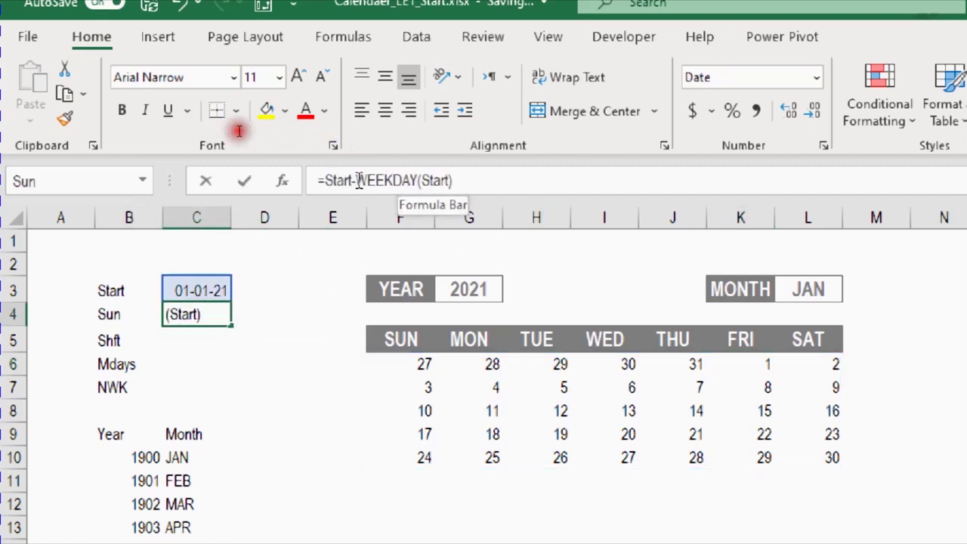
pyautogui.press('BackSpace')
pyautogui.press('BackSpace')
pyautogui.press('BackSpace')
pyautogui.press('BackSpace')
pyautogui.press('BackSpace')
pyautogui.press('BackSpace')
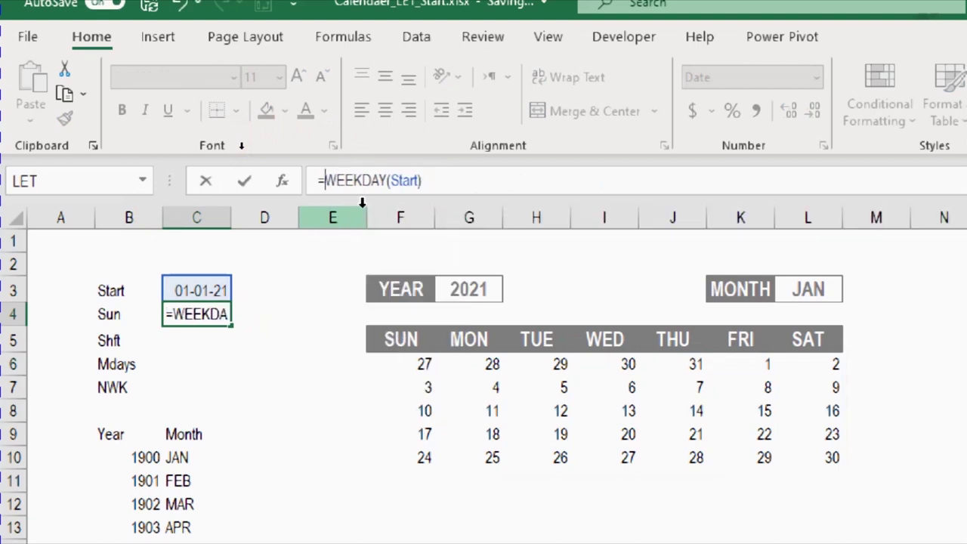
pyautogui.press('Return')
pyautogui.press('Up')
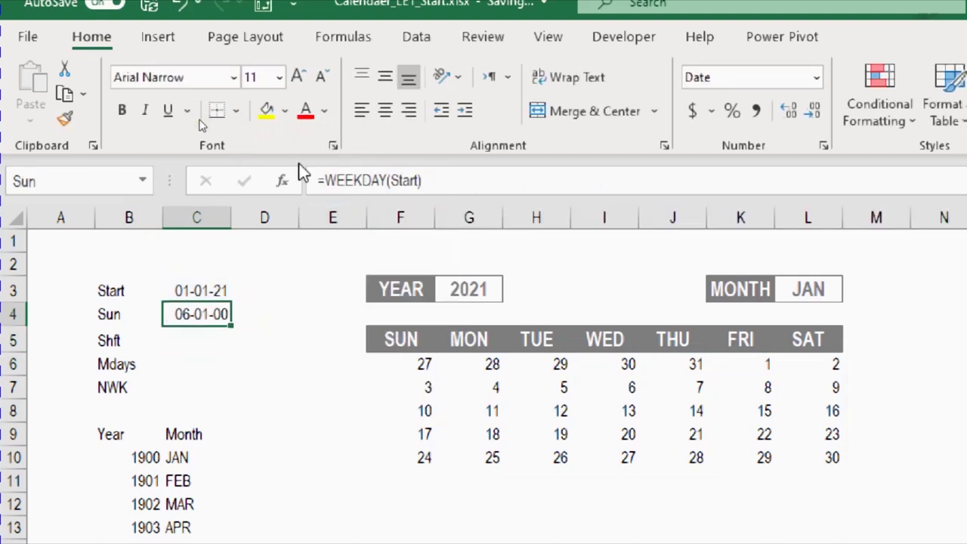
# Apply the General number format to the Sun cell C4, and undo both the formatting and the formula change.
pyautogui.click(815, 78)
pyautogui.click(788, 106)
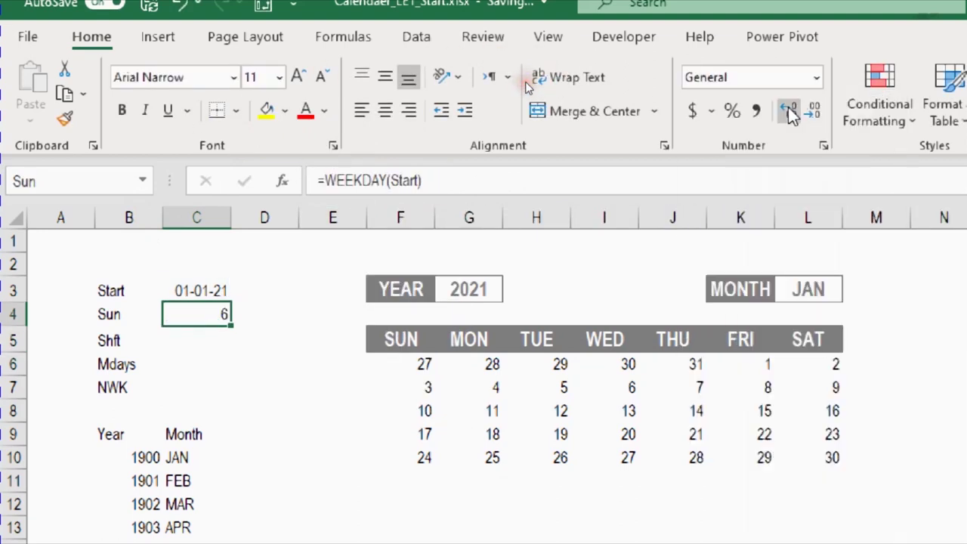
pyautogui.hotkey('ctrl', 'z')
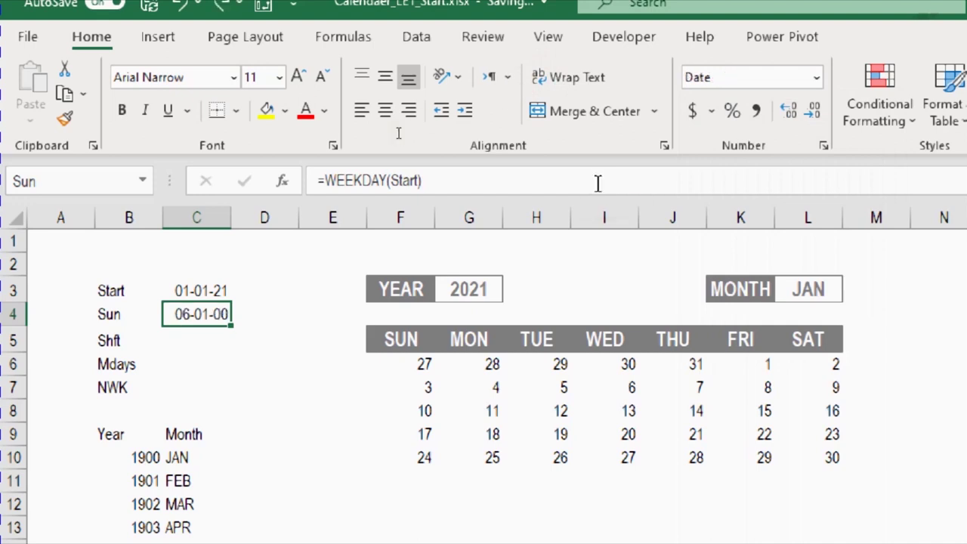
pyautogui.hotkey('ctrl', 'z')
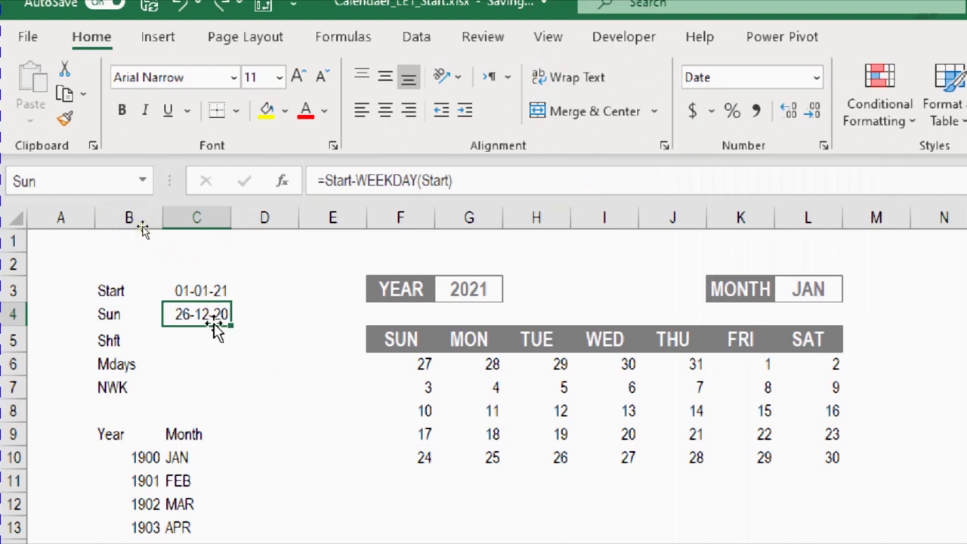
# Extend the formula in the Sun cell C4 to =Start-WEEKDAY(Start)+1.
pyautogui.click(502, 180)
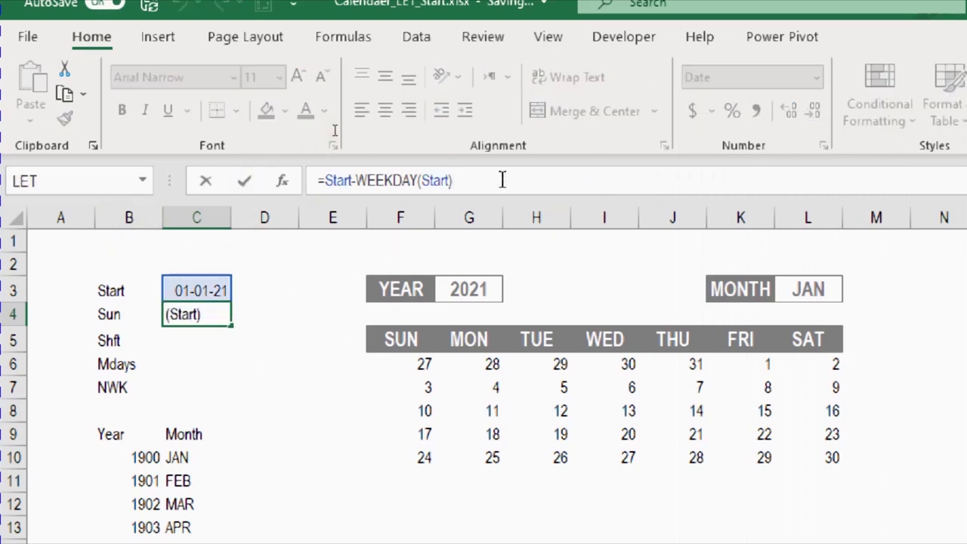
pyautogui.write('+')
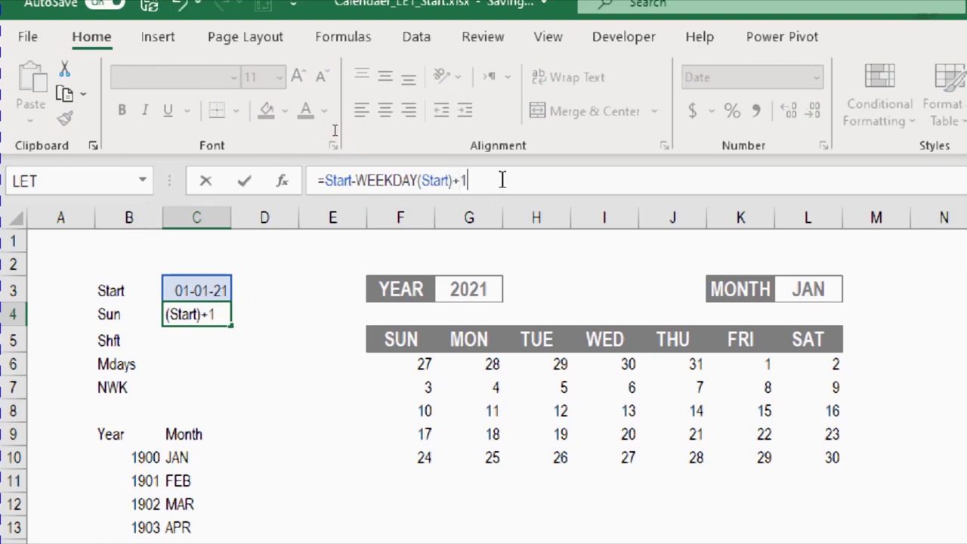
pyautogui.write('1')
pyautogui.press('Return')
pyautogui.press('Up')
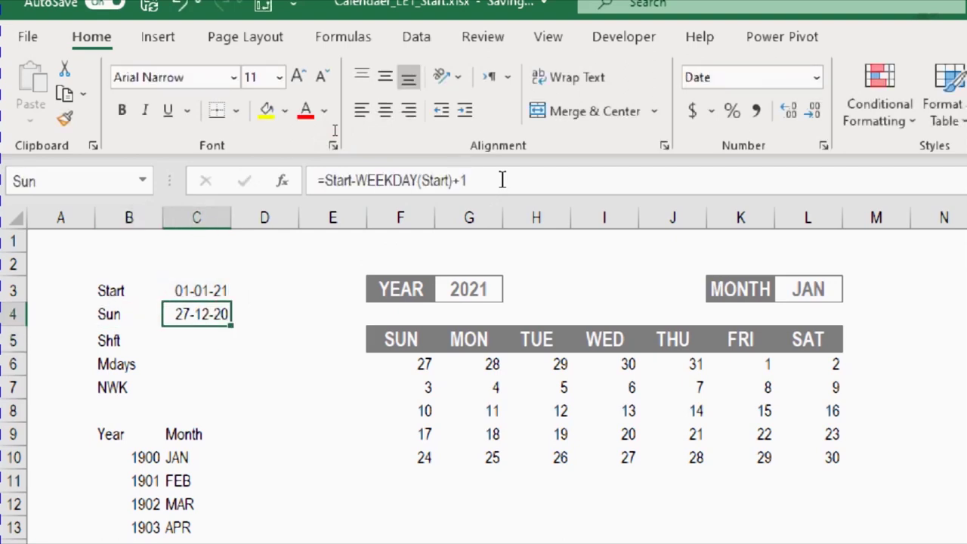
# Enter the formula =Start-Sun in the Shft cell C5.
pyautogui.press('Down')
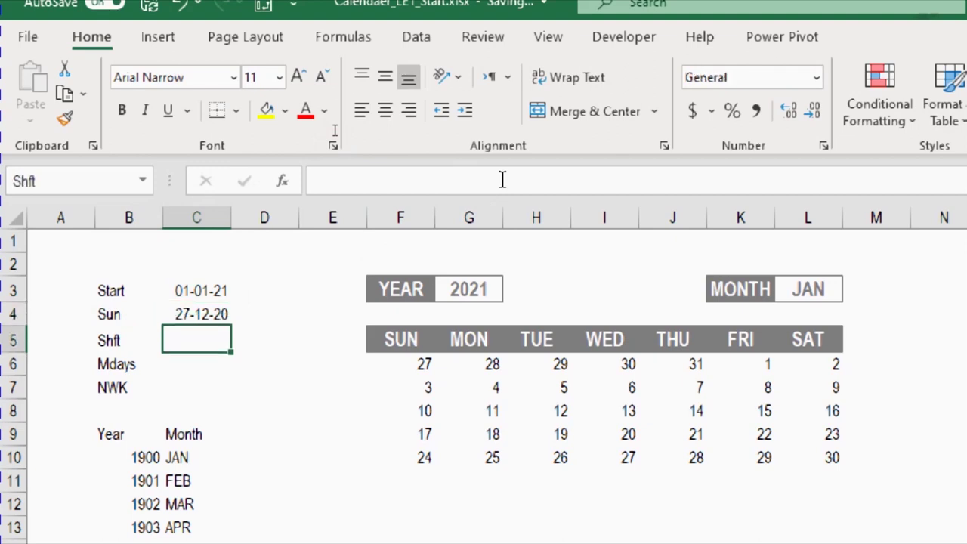
pyautogui.write('=')
pyautogui.press('Up')
pyautogui.press('Up')
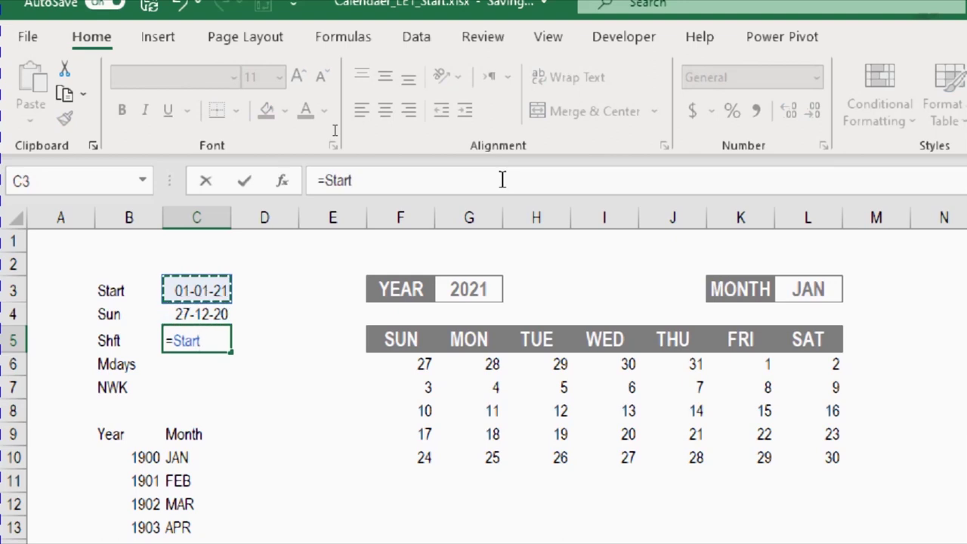
pyautogui.write('-')
pyautogui.press('Up')
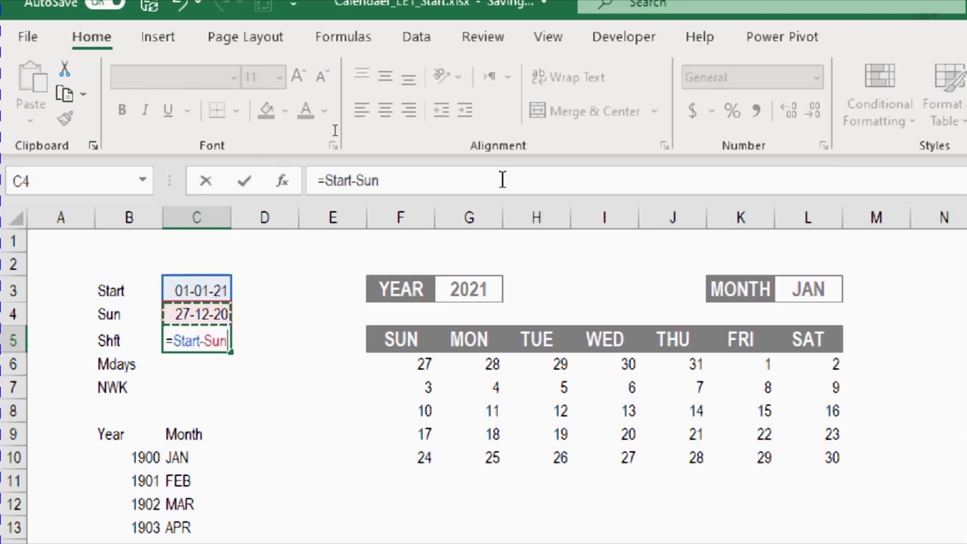
pyautogui.press('Return')
pyautogui.press('Up')
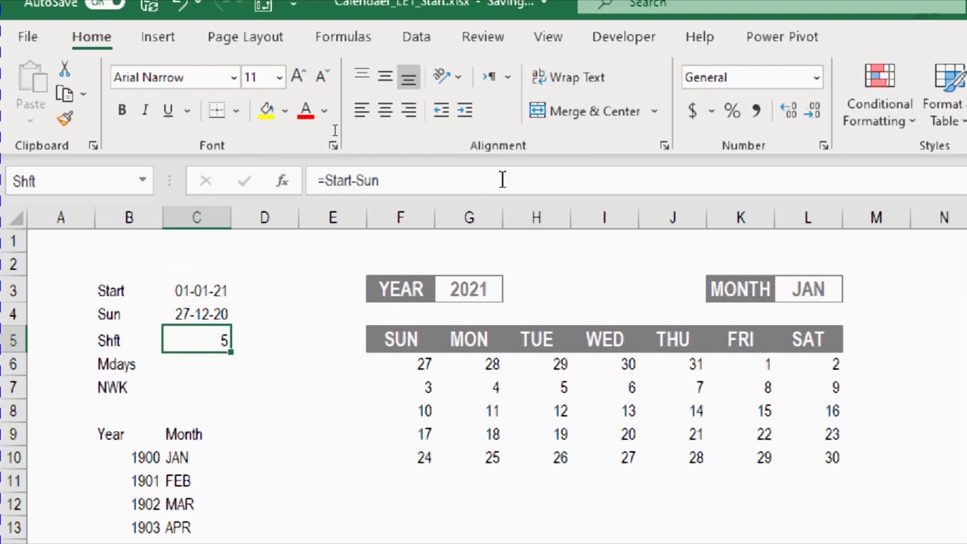
# Enter =EOMONTH(Start,0) in the Mdays cell C6 and format the cell as a date.
pyautogui.press('Down')
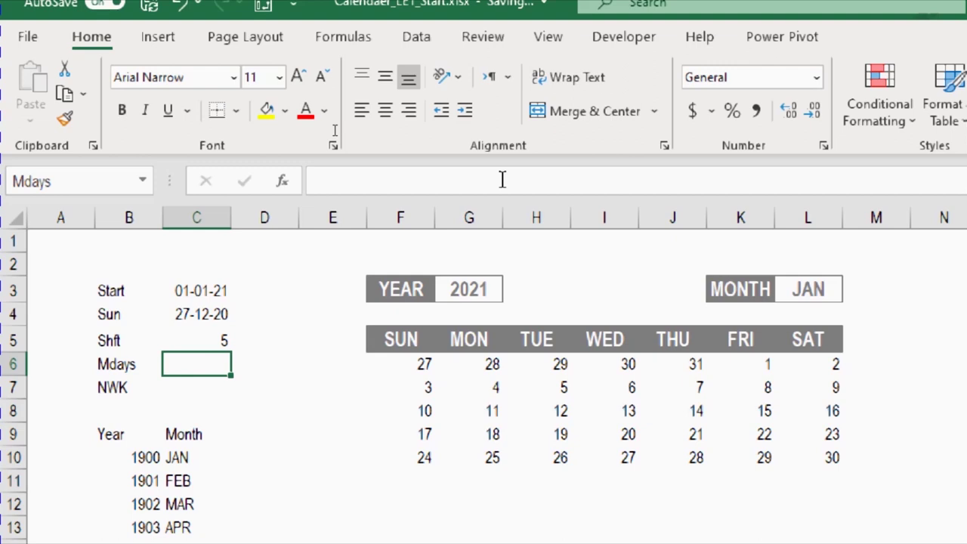
pyautogui.write('=')
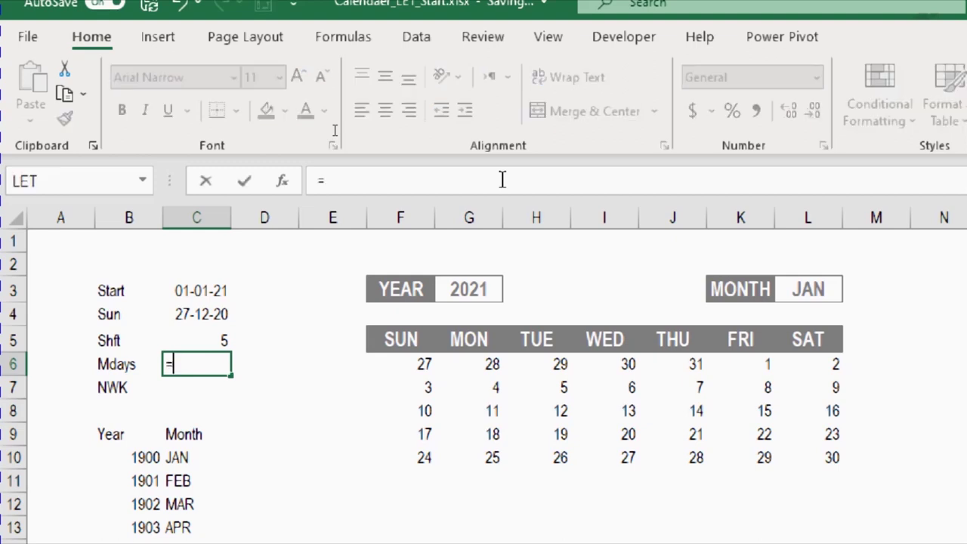
pyautogui.write('Eom')
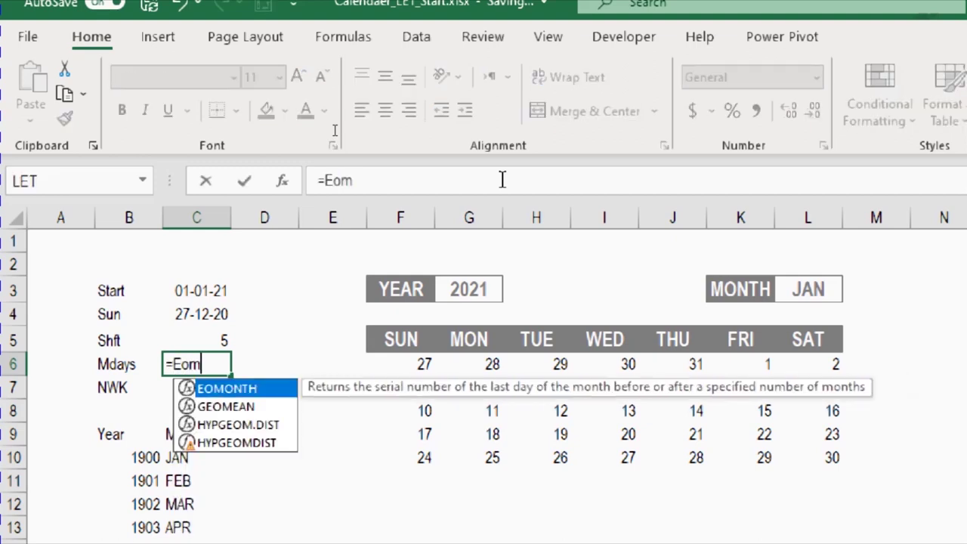
pyautogui.press('Tab')
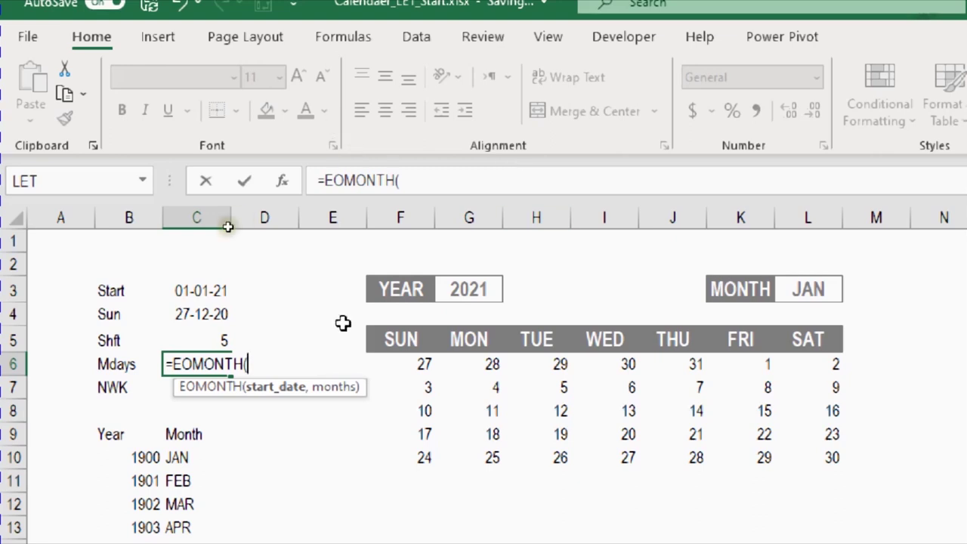
pyautogui.click(199, 290)
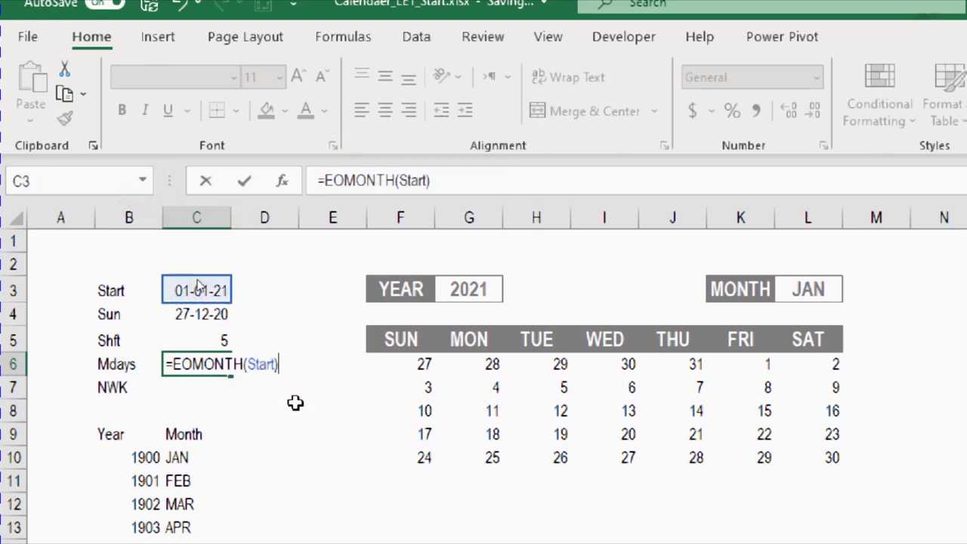
pyautogui.write(',')
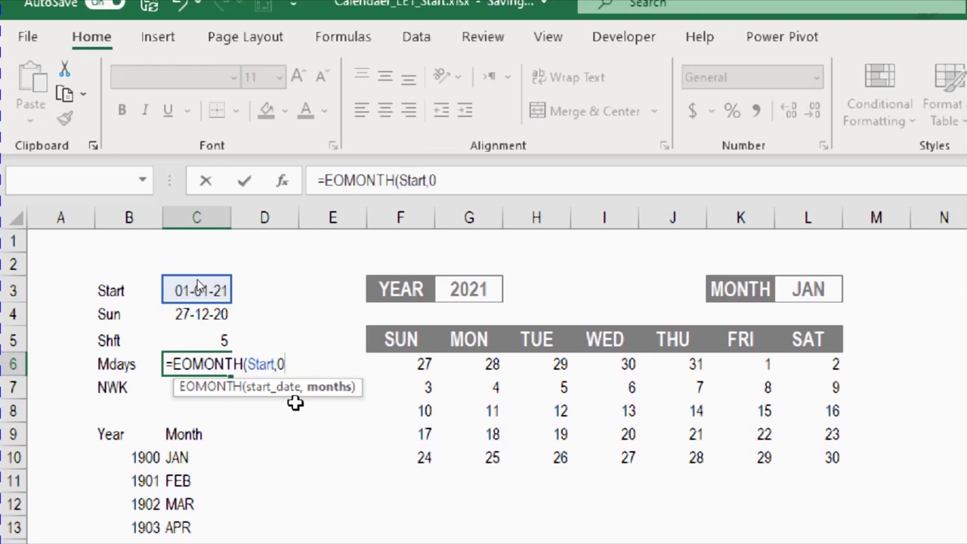
pyautogui.write('0)')
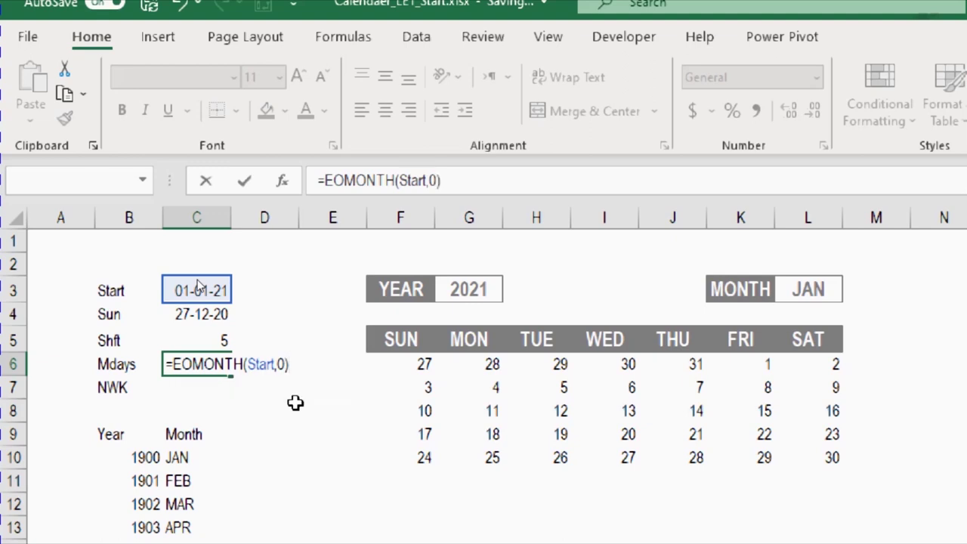
pyautogui.press('Return')
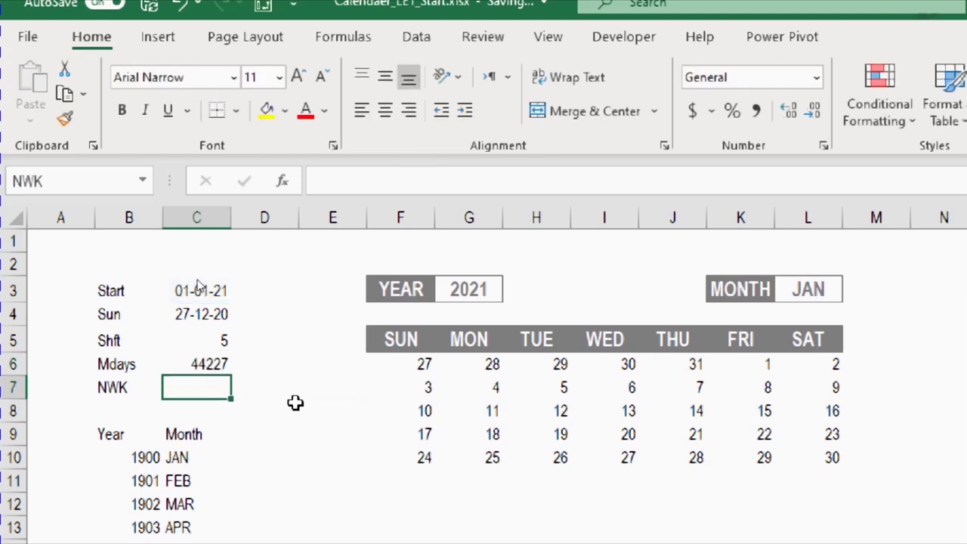
pyautogui.press('Up')
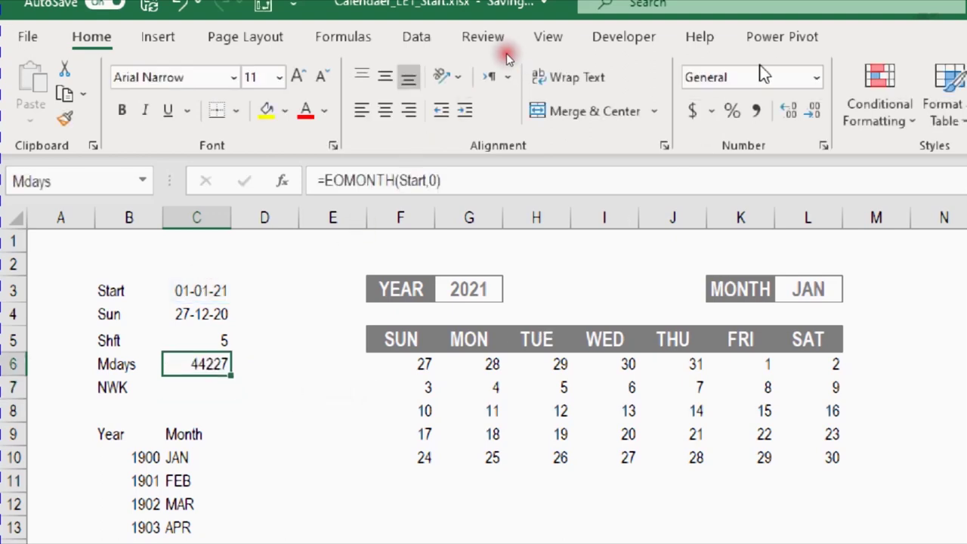
pyautogui.click(816, 77)
pyautogui.click(726, 265)
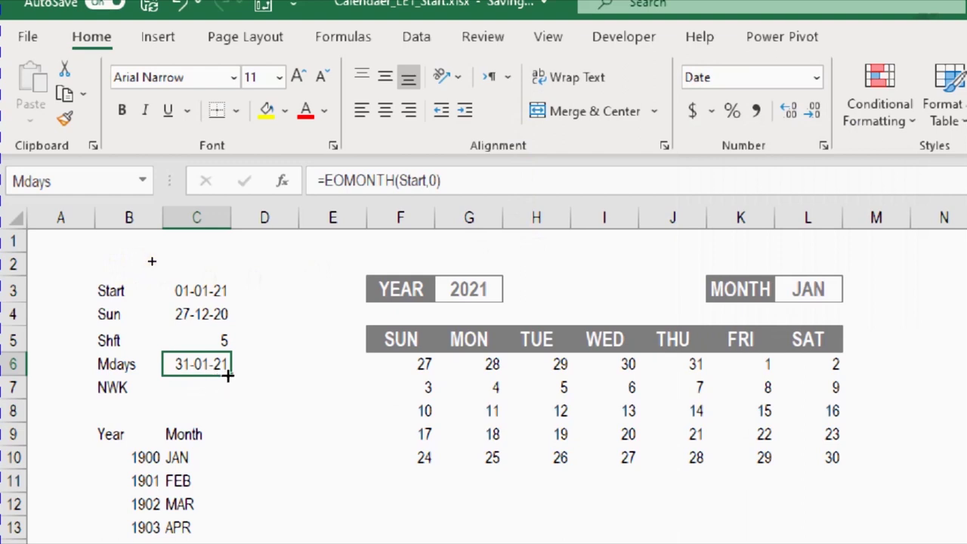
# Wrap the Mdays formula in DAY so it reads =DAY(EOMONTH(Start,0)), and set the cell's number format to General.
pyautogui.click(325, 180)
pyautogui.write('Day')
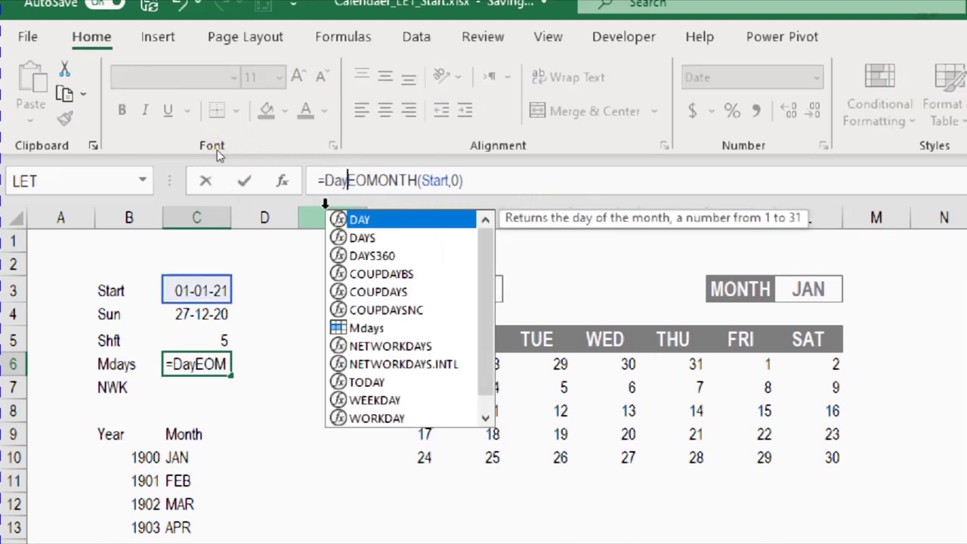
pyautogui.press('Tab')
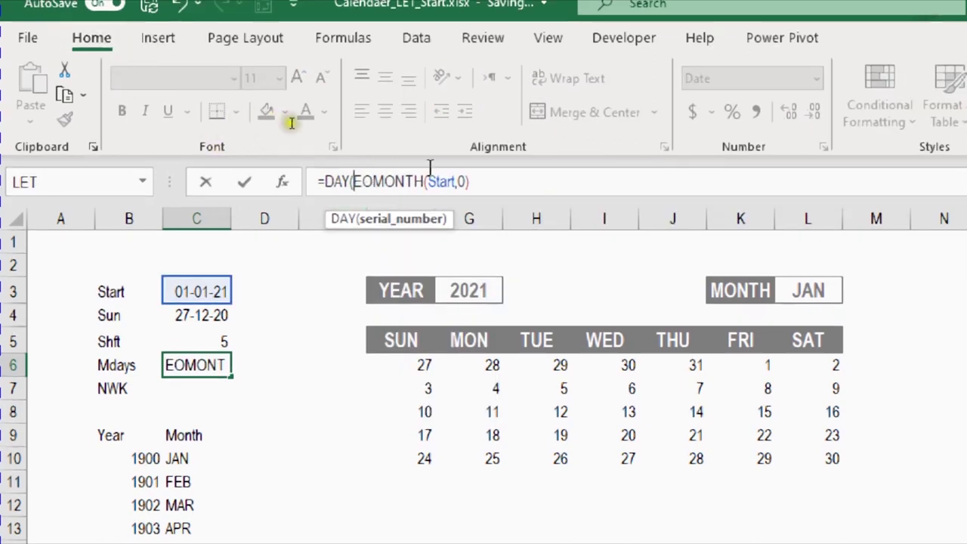
pyautogui.click(481, 188)
pyautogui.write(')')
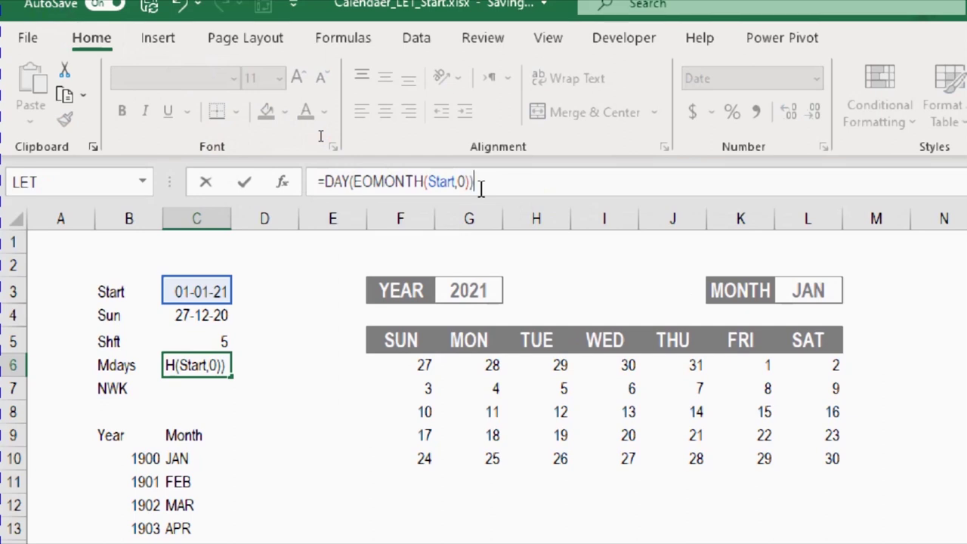
pyautogui.press('Return')
pyautogui.press('Up')
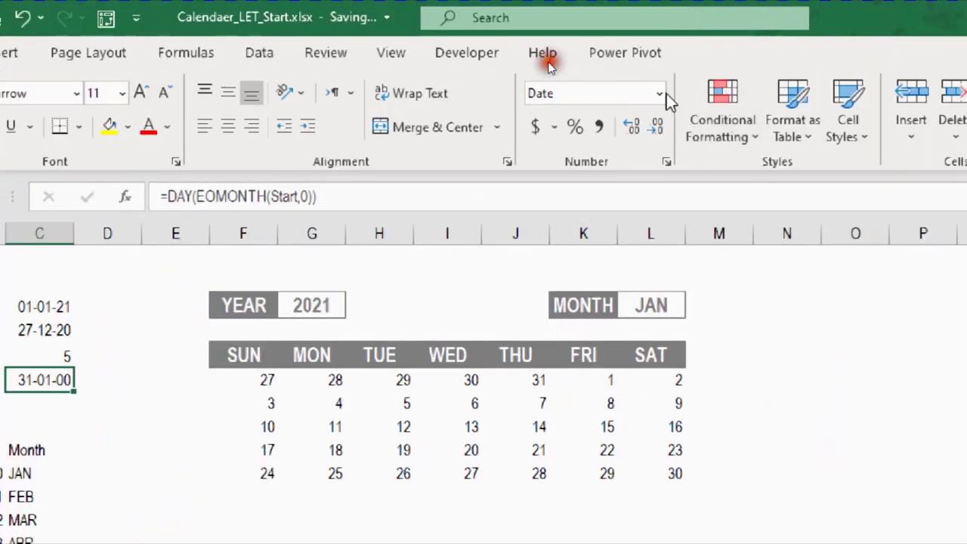
pyautogui.click(662, 93)
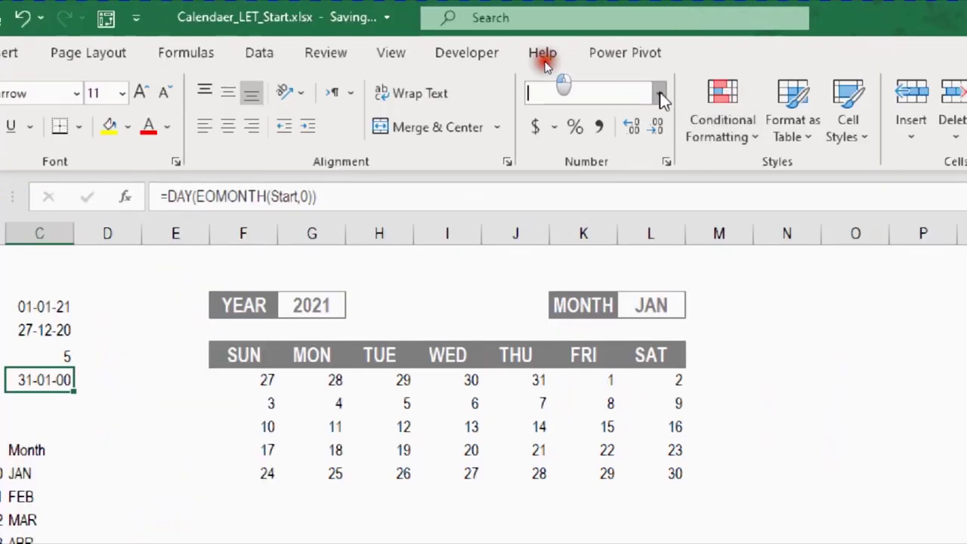
pyautogui.click(568, 144)
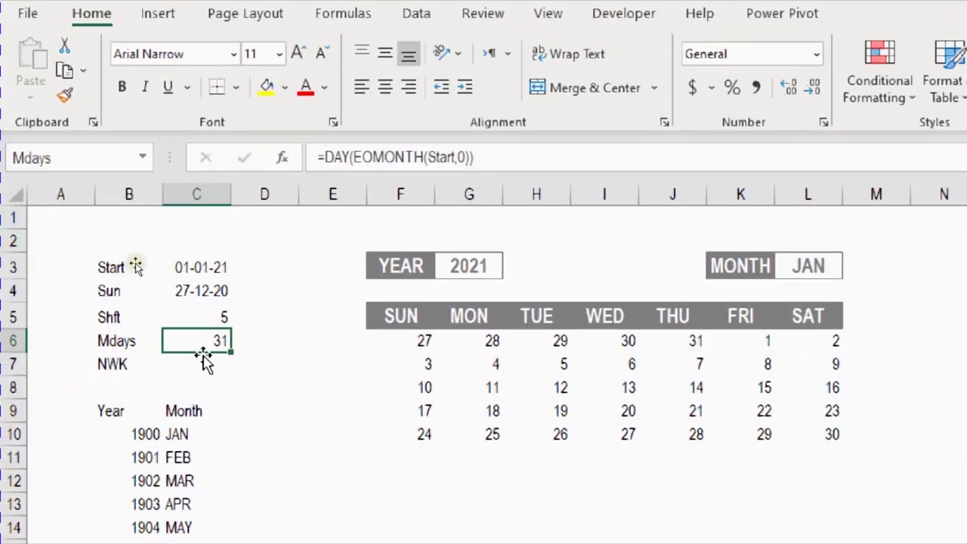
# Enter the formula =(Shft+Mdays)/7 in the NWK cell C7.
pyautogui.click(200, 364)
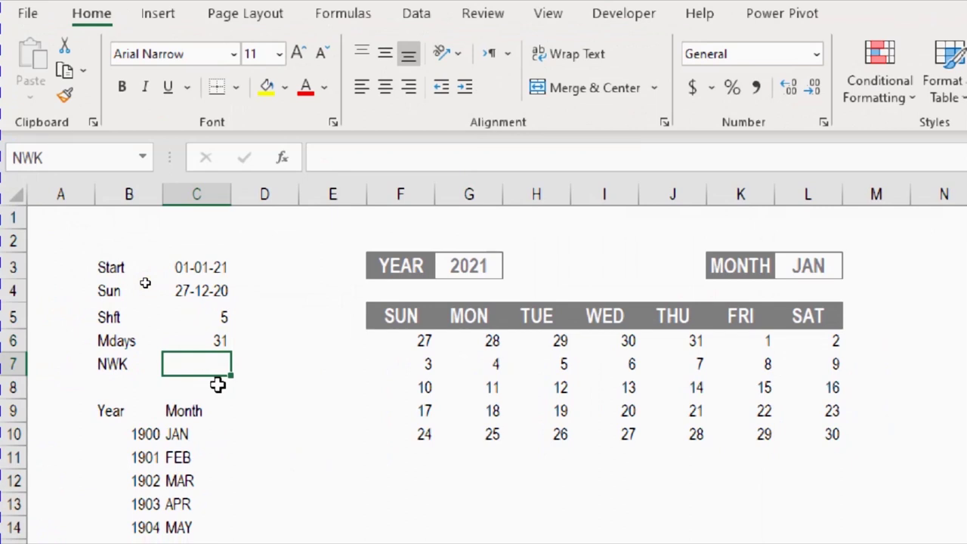
pyautogui.click(203, 340)
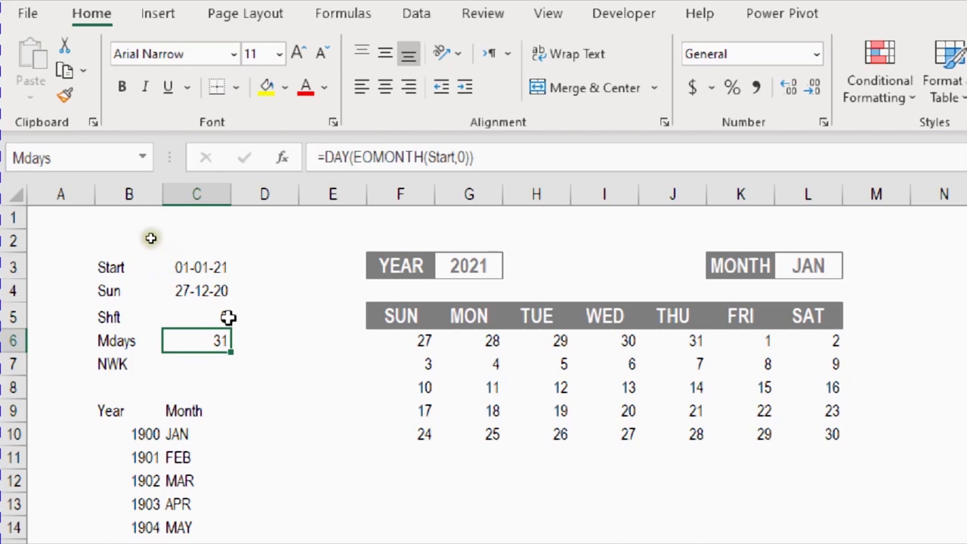
pyautogui.click(226, 317)
pyautogui.click(224, 340)
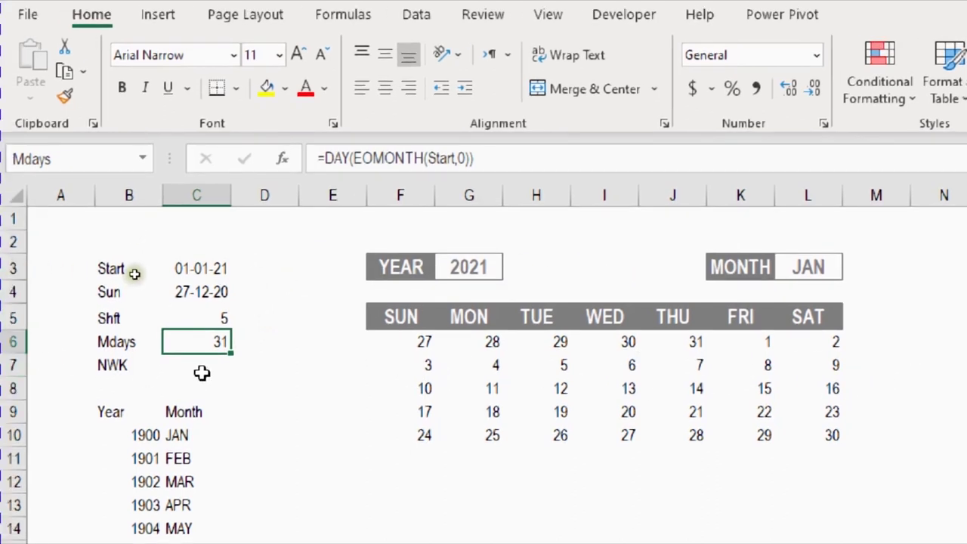
pyautogui.click(202, 373)
pyautogui.write('=')
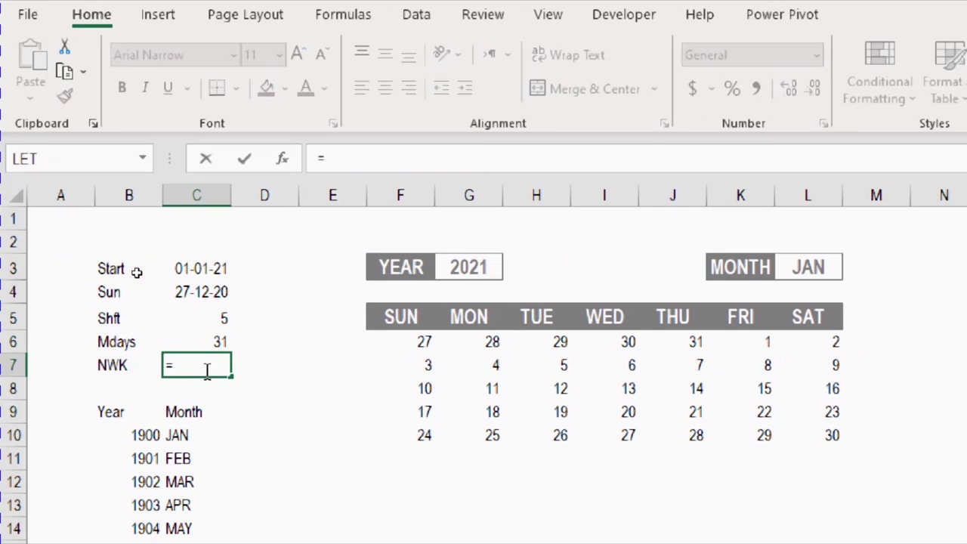
pyautogui.write('(')
pyautogui.press('Up')
pyautogui.press('Up')
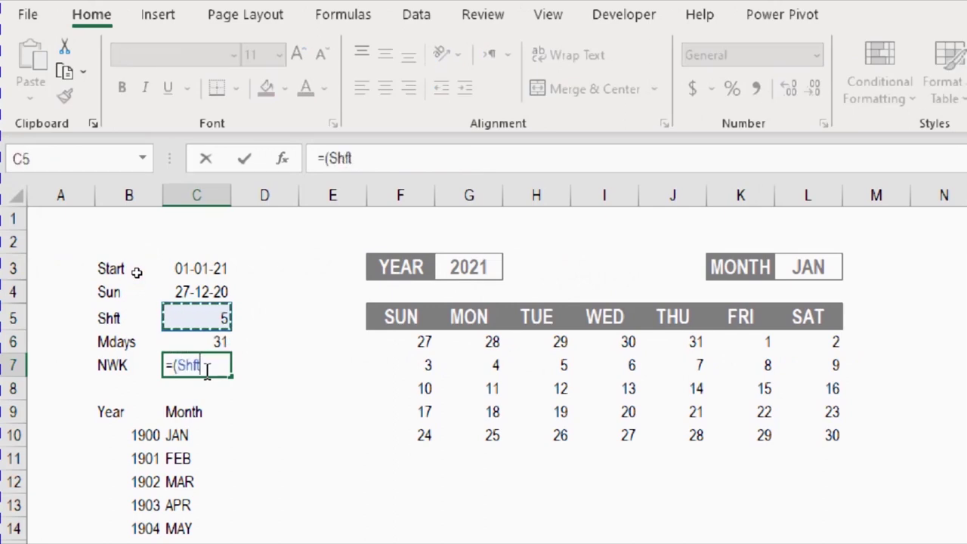
pyautogui.write('+')
pyautogui.press('Up')
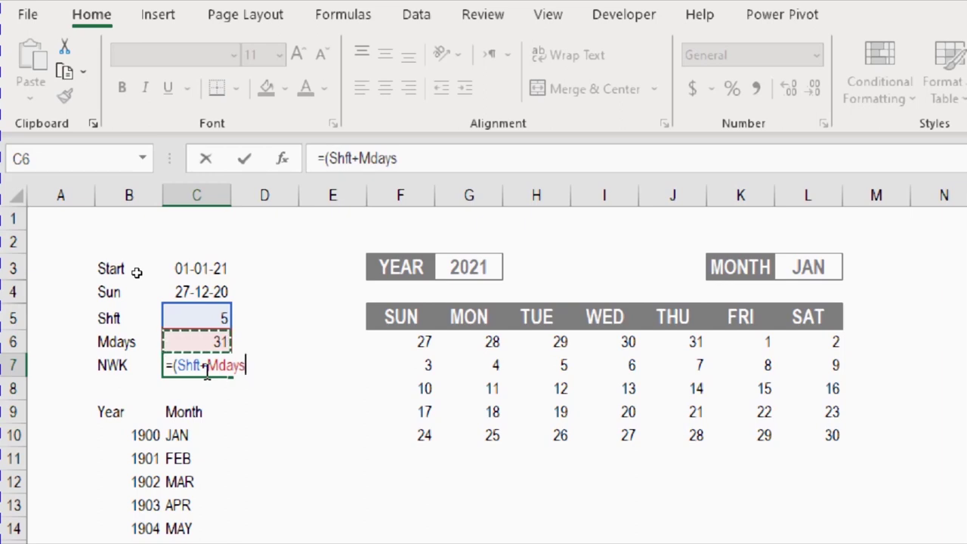
pyautogui.write(')/7')
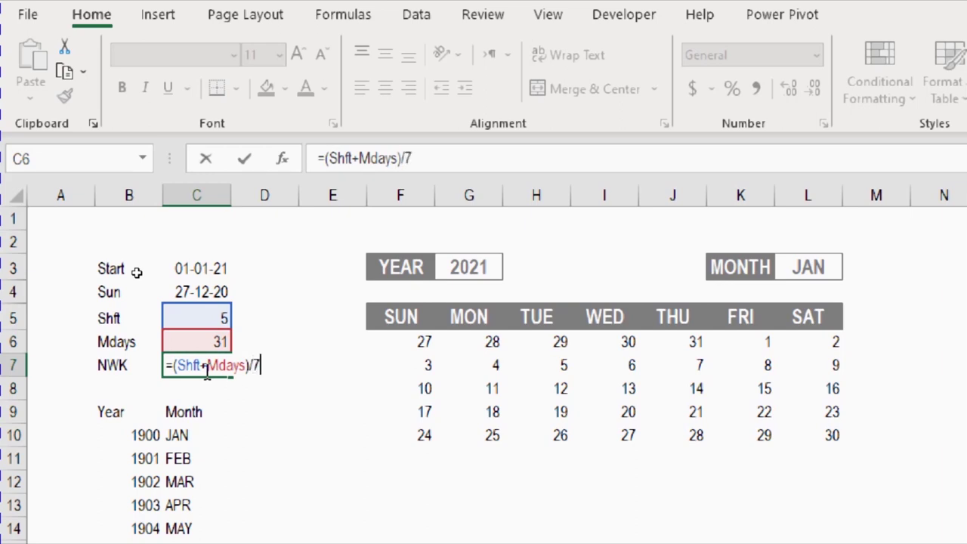
pyautogui.press('Return')
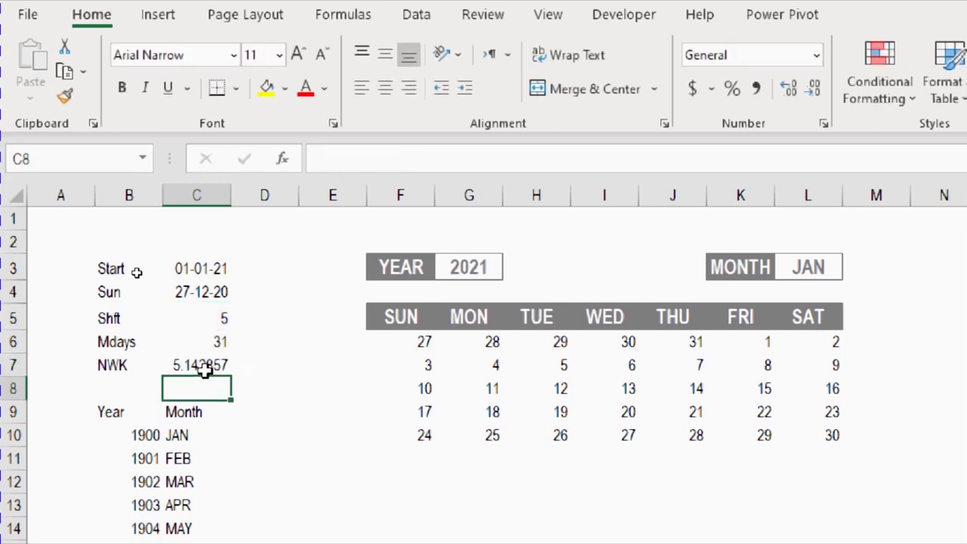
# Wrap the NWK formula in CEILING.MATH so it reads =CEILING.MATH((Shft+Mdays)/7).
pyautogui.click(205, 369)
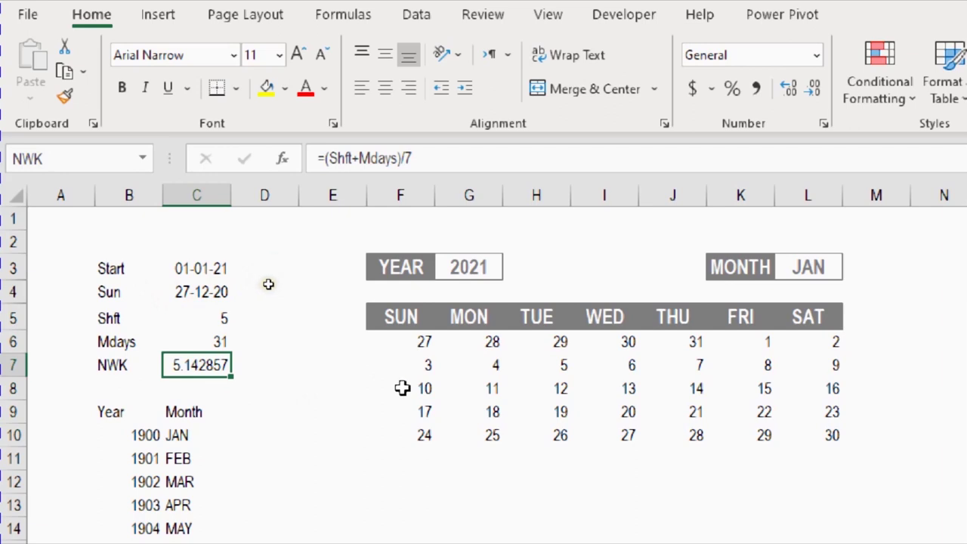
pyautogui.click(324, 158)
pyautogui.write('Cel')
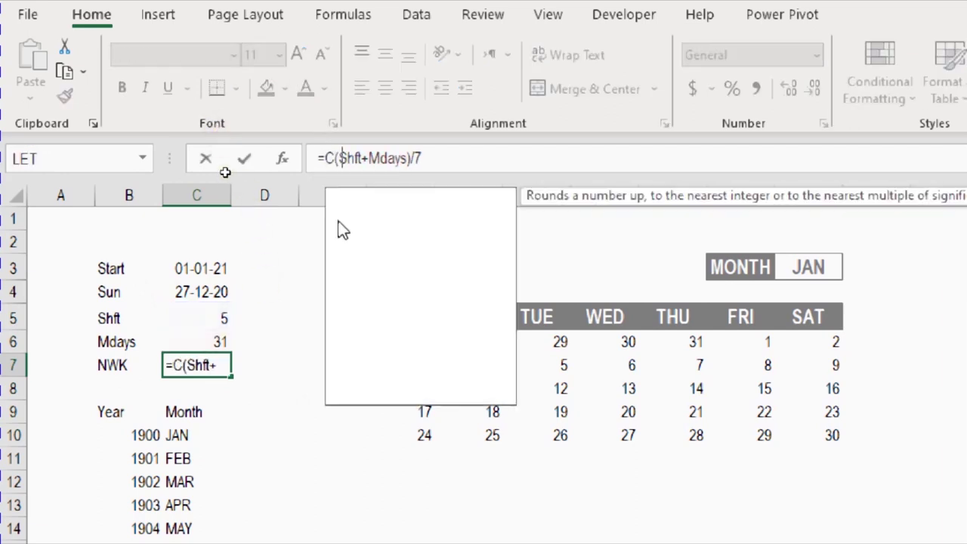
pyautogui.press('BackSpace')
pyautogui.press('BackSpace')
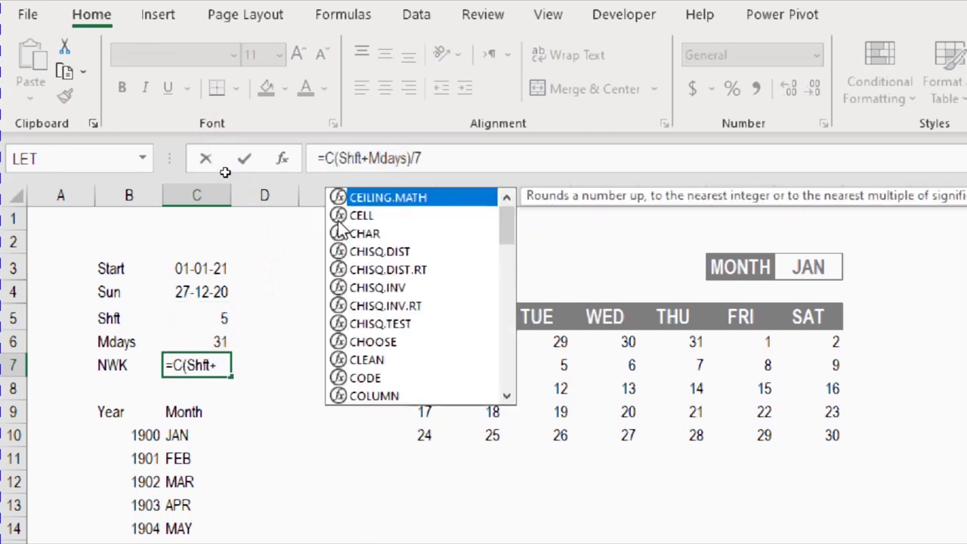
pyautogui.doubleClick(370, 198)
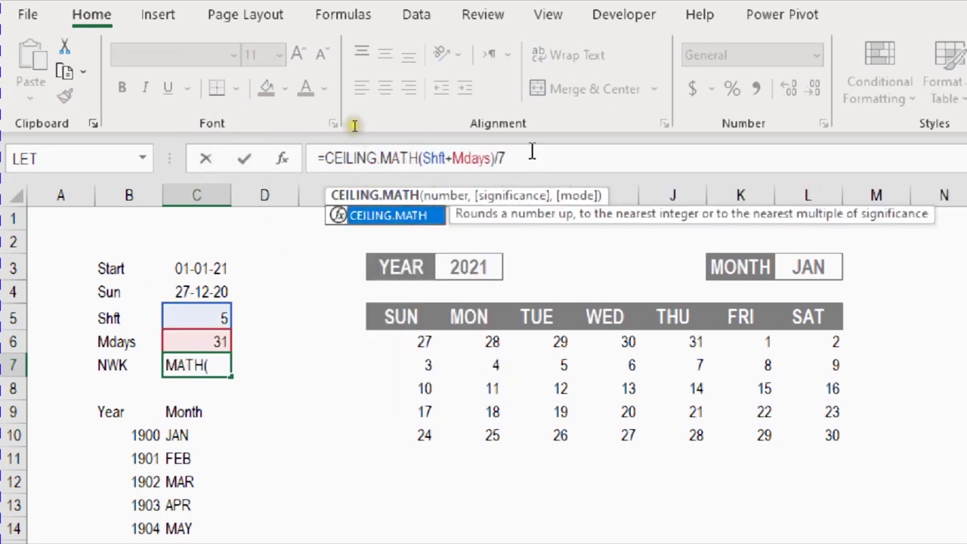
pyautogui.click(421, 158)
pyautogui.write('(')
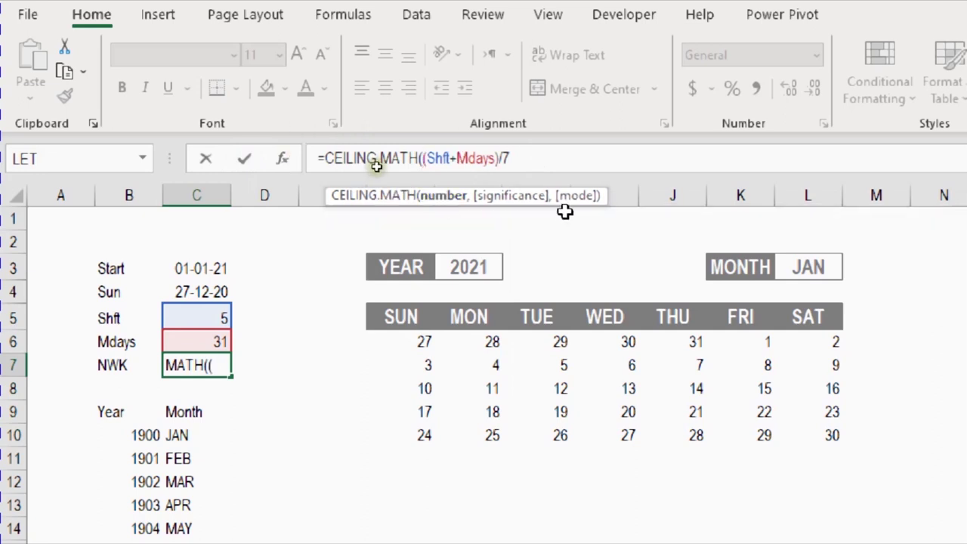
pyautogui.press('End')
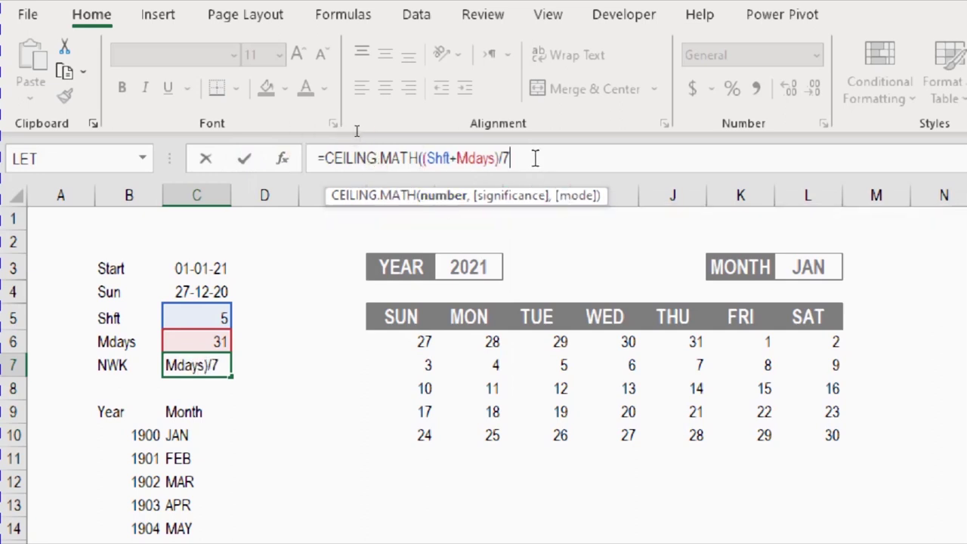
pyautogui.write(')')
pyautogui.press('Return')
pyautogui.press('Up')
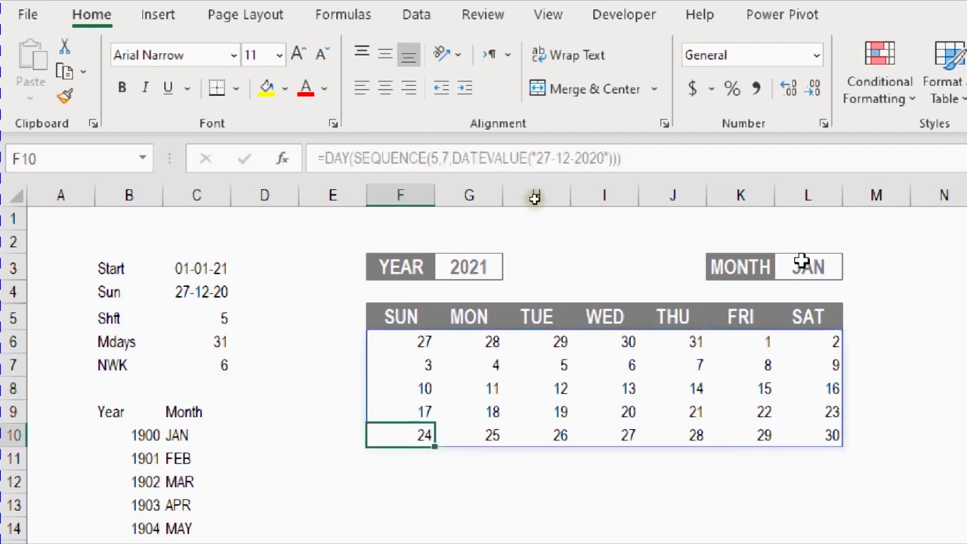
# Switch the calendar month in L3 to FEB and check the NWK and Mdays helper cells.
pyautogui.click(804, 264)
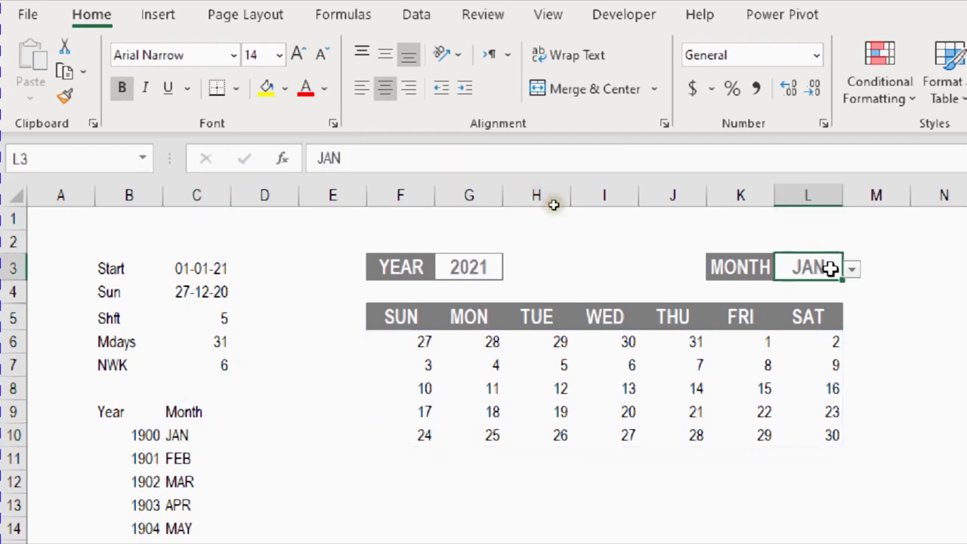
pyautogui.click(852, 269)
pyautogui.click(821, 303)
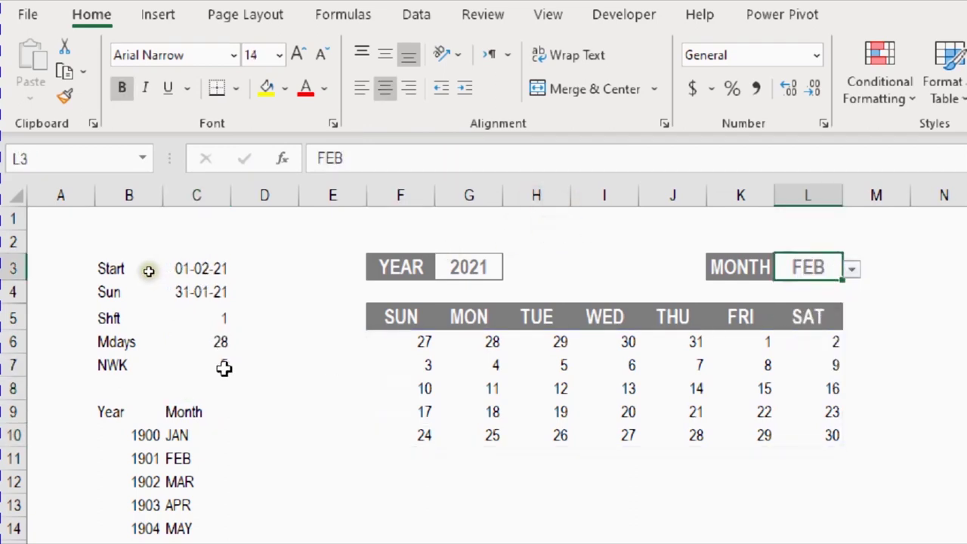
pyautogui.click(195, 362)
pyautogui.click(227, 341)
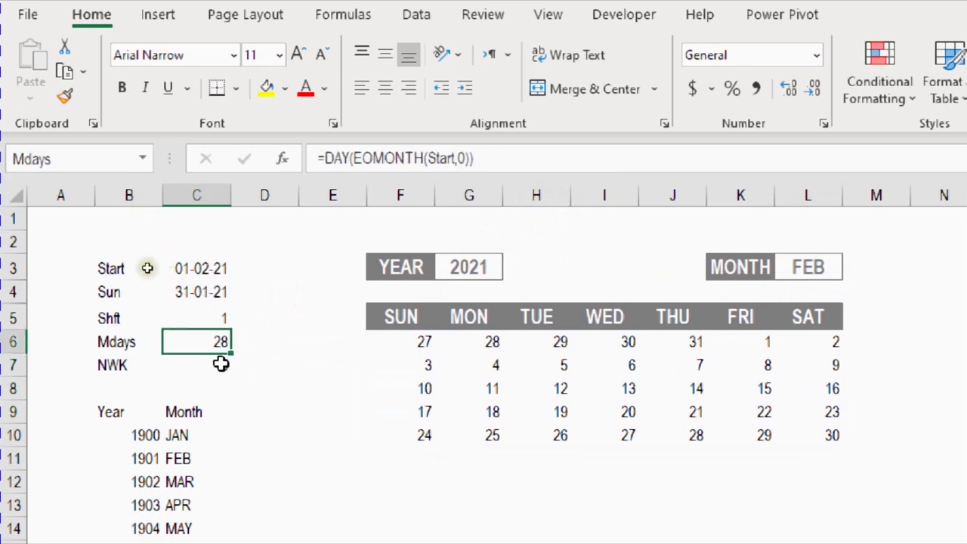
# Replace the fixed row count and start date in the F6 calendar formula so it reads =DAY(SEQUENCE(NWK,7,Sun)).
pyautogui.click(425, 344)
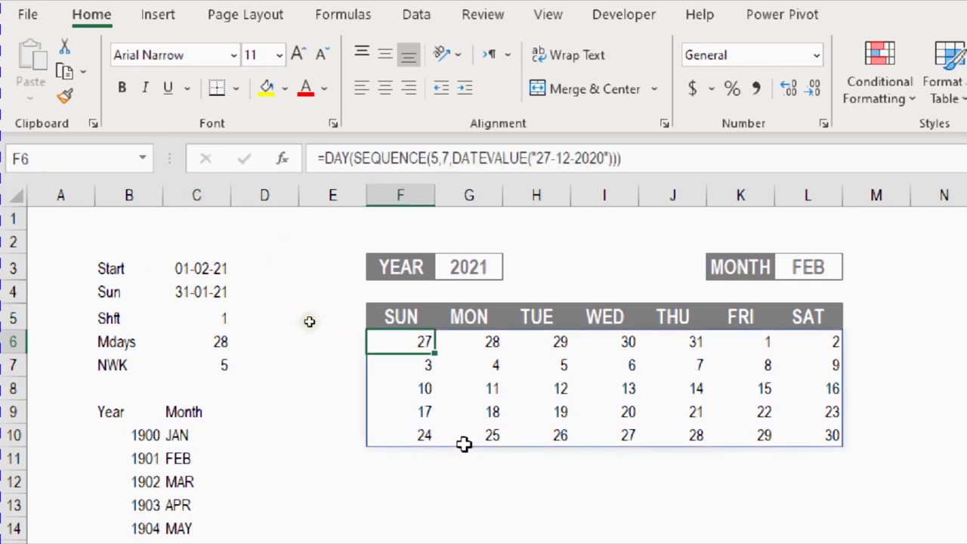
pyautogui.press('F2')
pyautogui.click(353, 158)
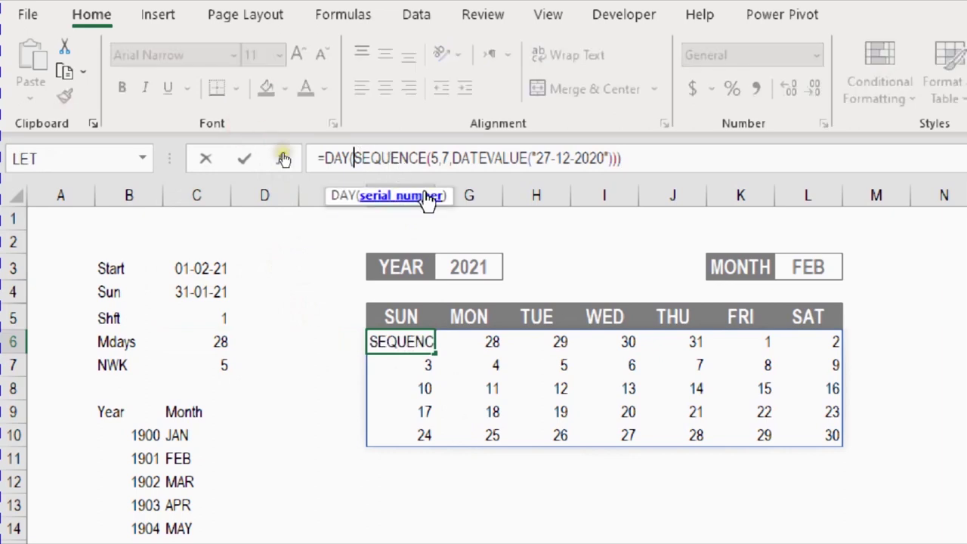
pyautogui.doubleClick(429, 166)
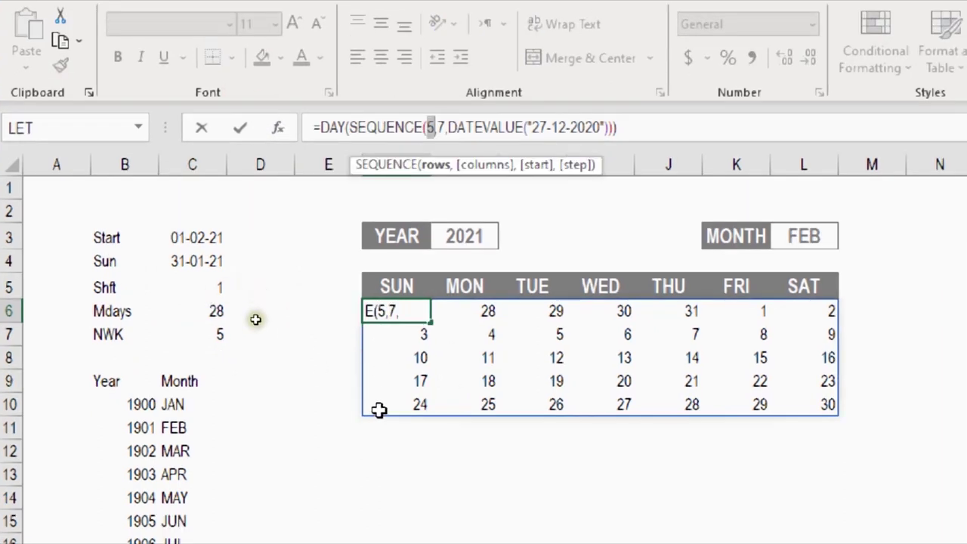
pyautogui.click(174, 337)
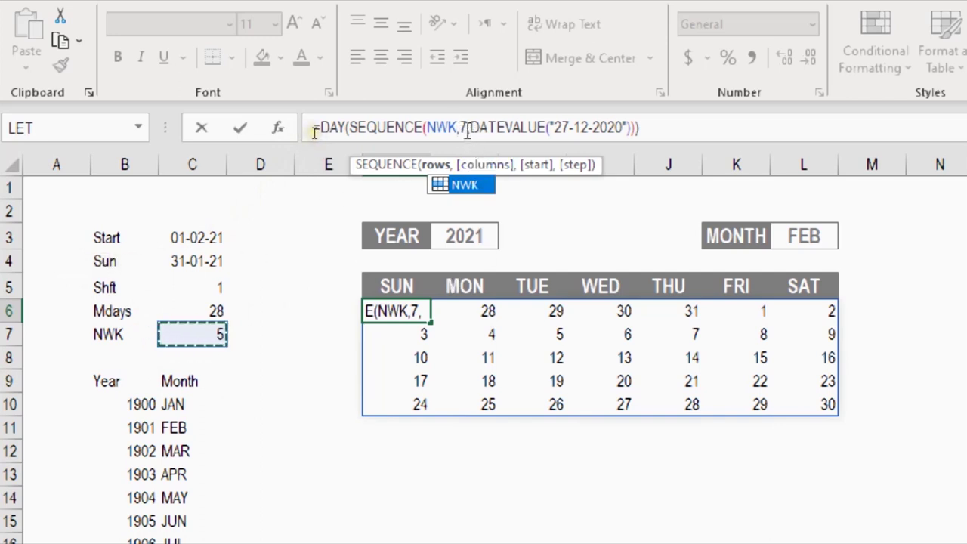
pyautogui.moveTo(470, 127); pyautogui.dragTo(632, 128)
pyautogui.press('Delete')
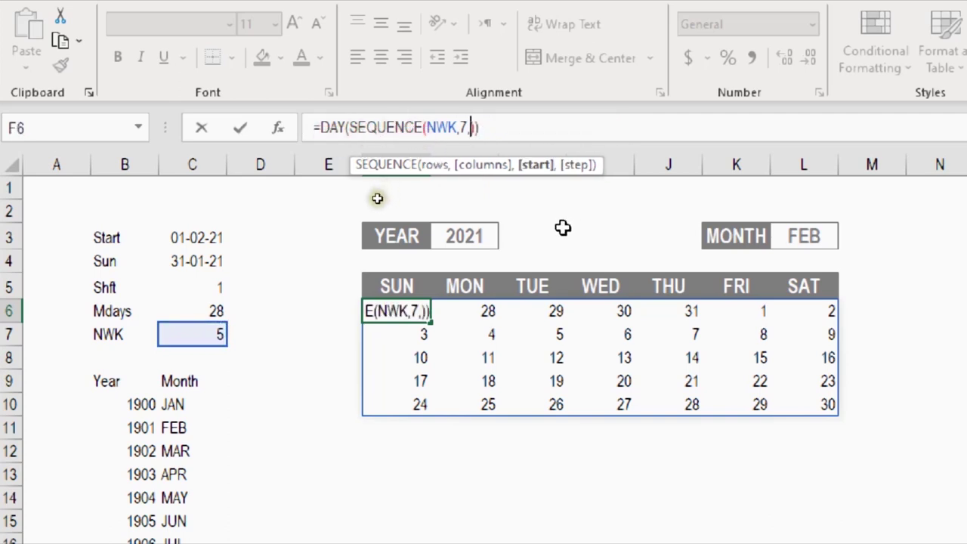
pyautogui.click(200, 261)
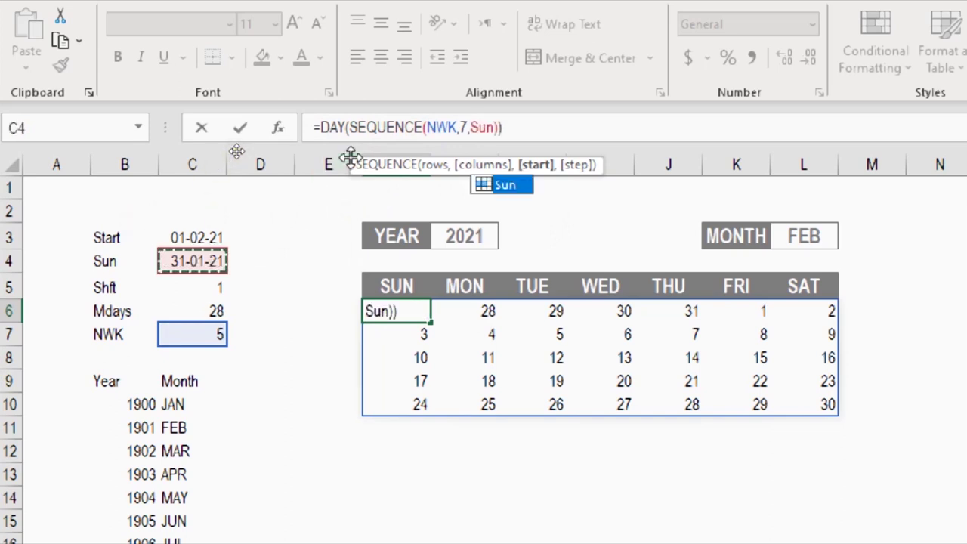
pyautogui.press('Return')
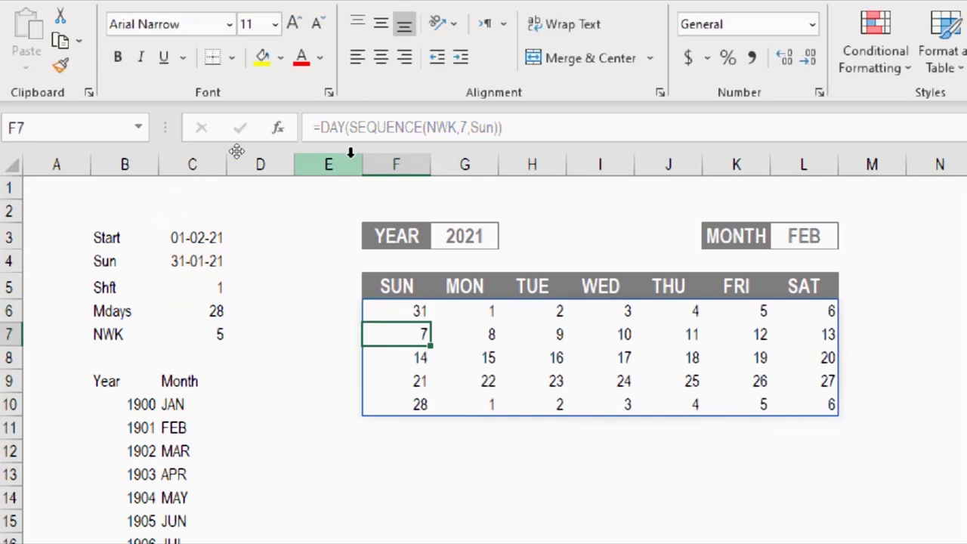
# Test the calendar by changing the month in L3 to MAR and to MAY, and inspect the formula in F6.
pyautogui.click(417, 312)
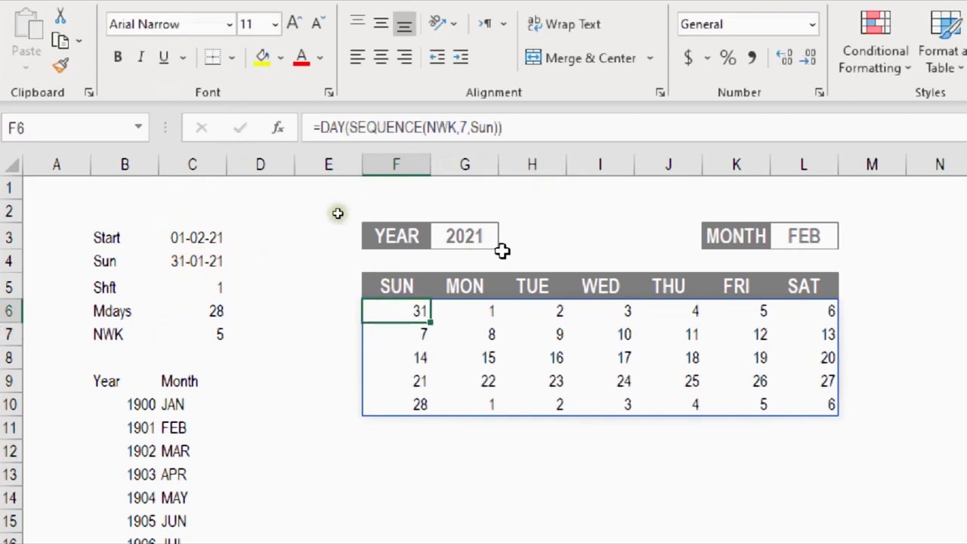
pyautogui.click(848, 238)
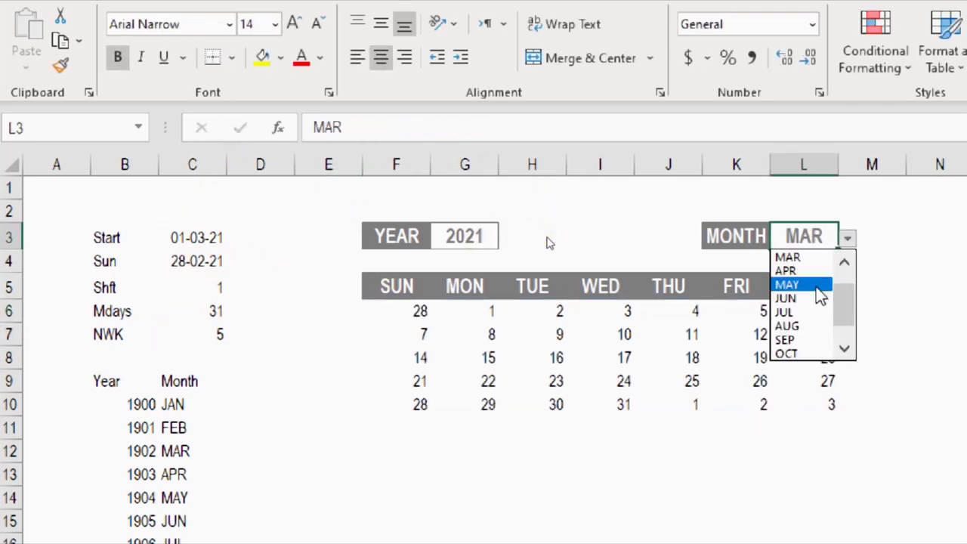
pyautogui.click(816, 285)
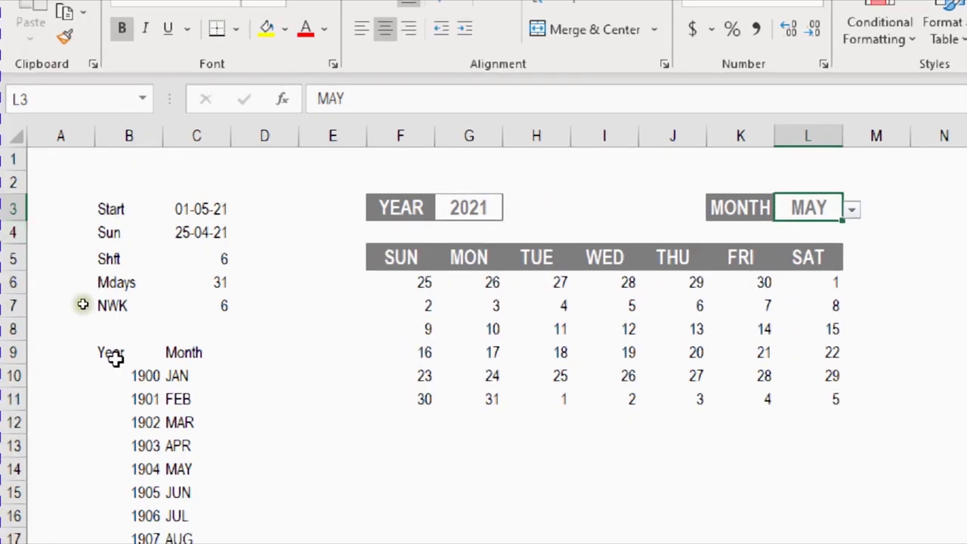
pyautogui.click(419, 280)
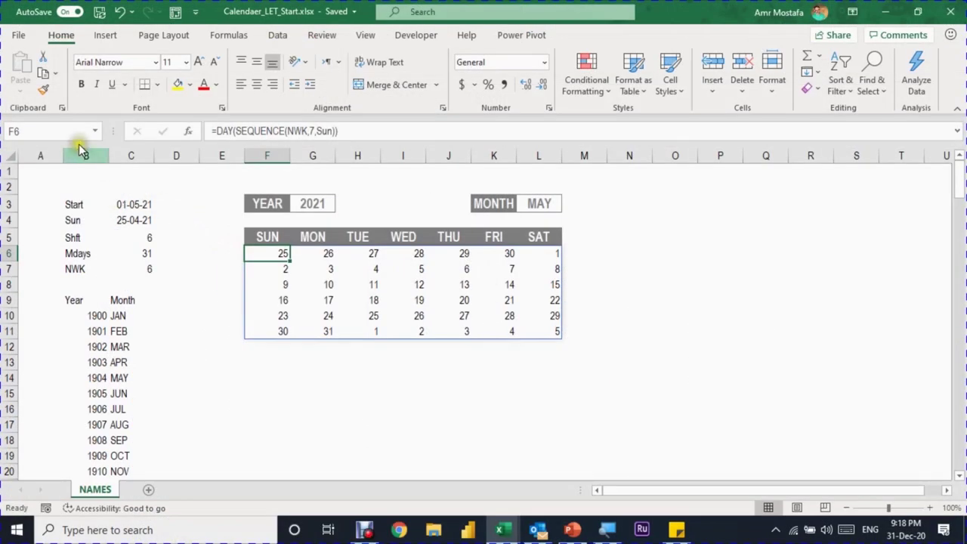
# Hide columns B to D, which hold the helper cells and the year and month lists.
pyautogui.moveTo(82, 154); pyautogui.dragTo(163, 159)
pyautogui.rightClick(163, 159)
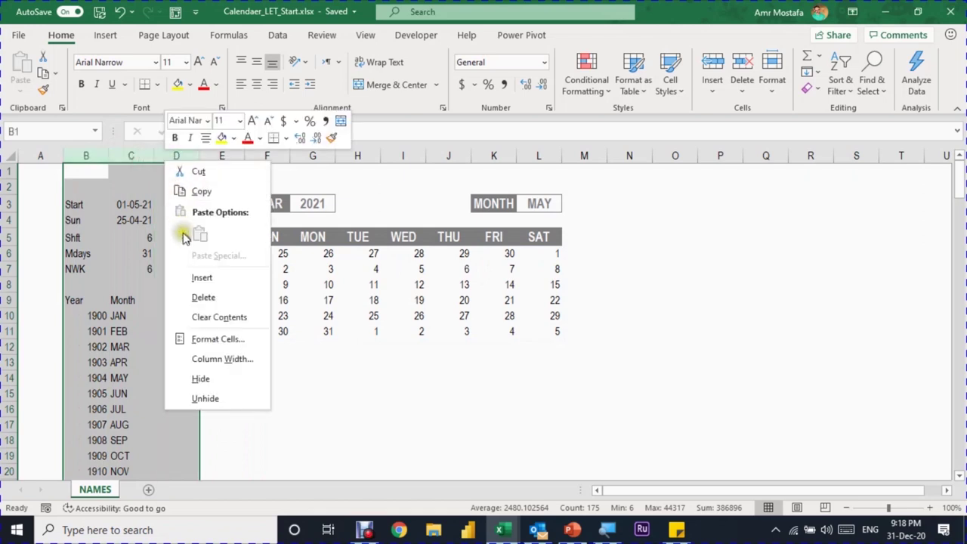
pyautogui.click(203, 379)
pyautogui.click(175, 300)
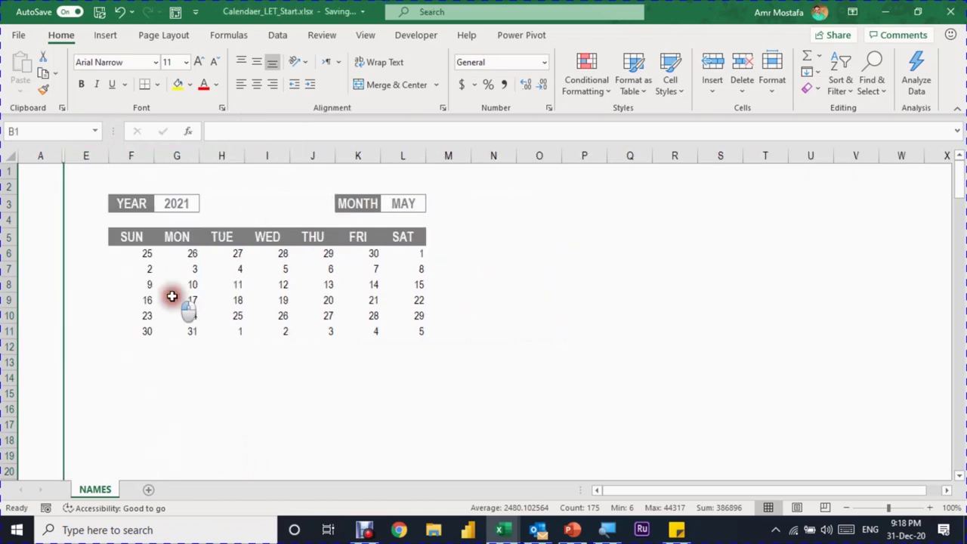
# Increase the height of rows 6 to 13 and widen the calendar columns F to L.
pyautogui.moveTo(9, 253); pyautogui.dragTo(14, 356)
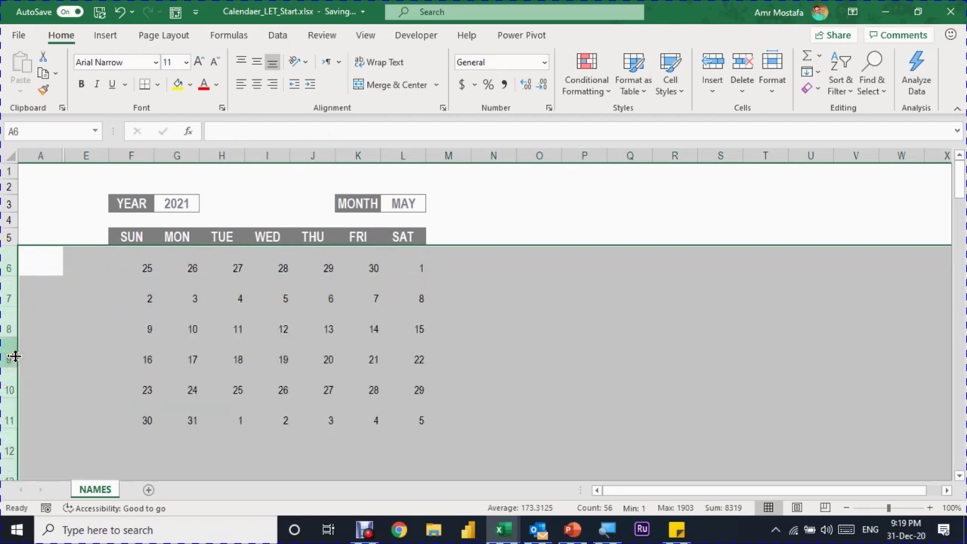
pyautogui.moveTo(130, 155); pyautogui.dragTo(443, 156)
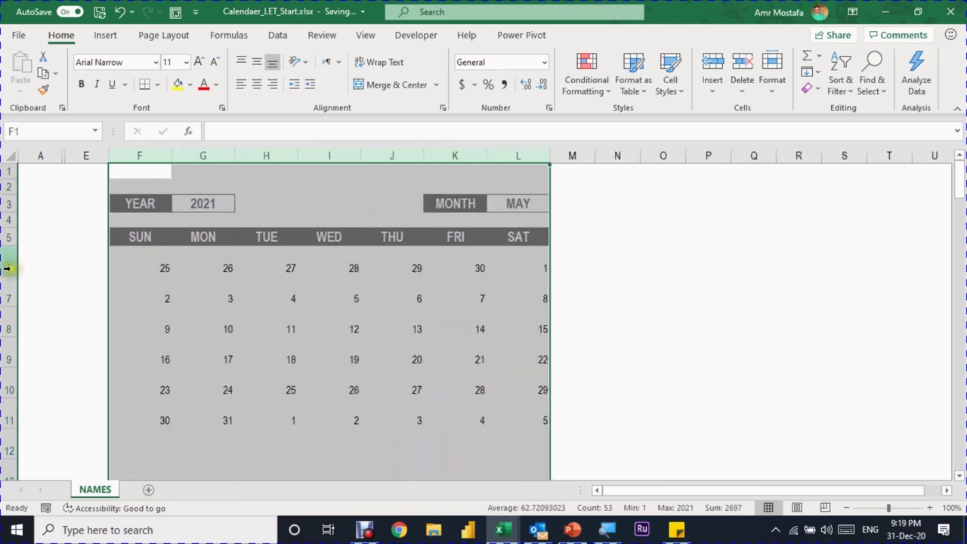
# Set the font size of rows 6 to 13 to 13 and align their contents to the top of the cells.
pyautogui.moveTo(8, 264); pyautogui.dragTo(38, 449)
pyautogui.click(174, 62)
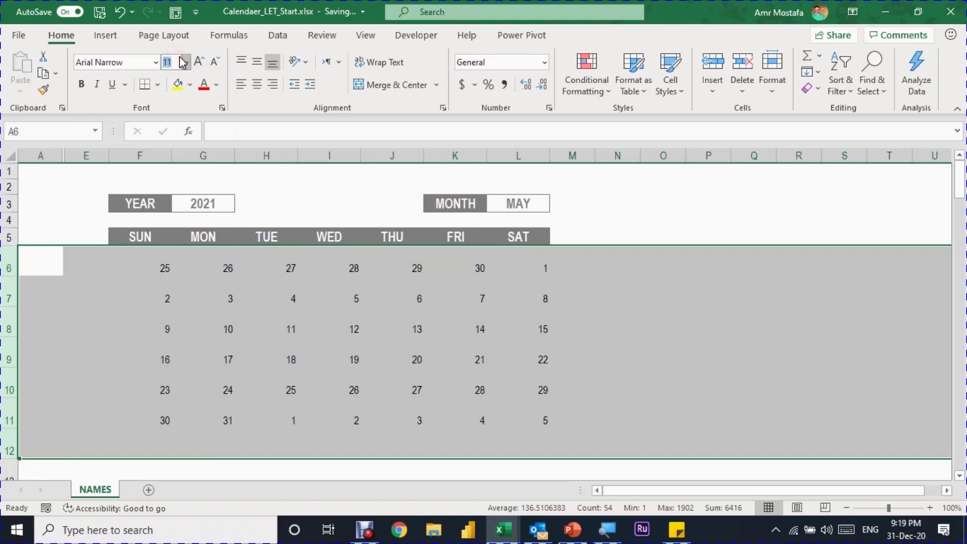
pyautogui.scroll(-1, 182, 62)
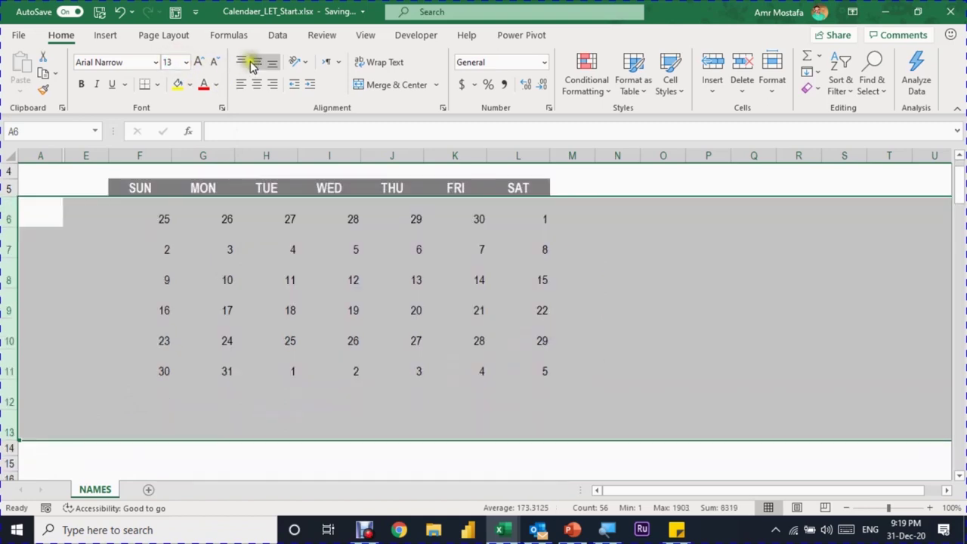
pyautogui.click(241, 62)
# Select the calendar date area F6:L13 for formatting.
pyautogui.click(163, 210)
pyautogui.moveTo(163, 210); pyautogui.dragTo(534, 438)
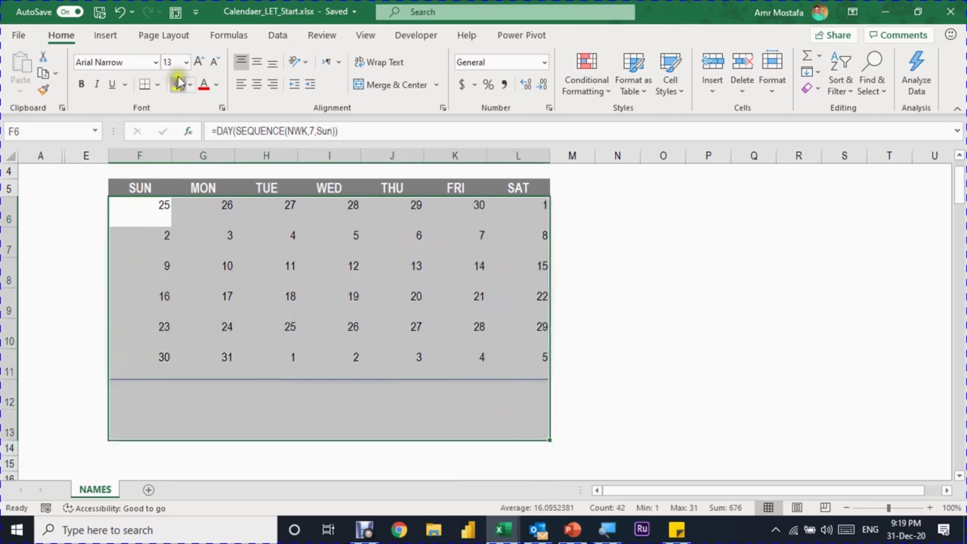
# Change the font color of the calendar dates in F6:L13 to a very dark gray.
pyautogui.click(216, 84)
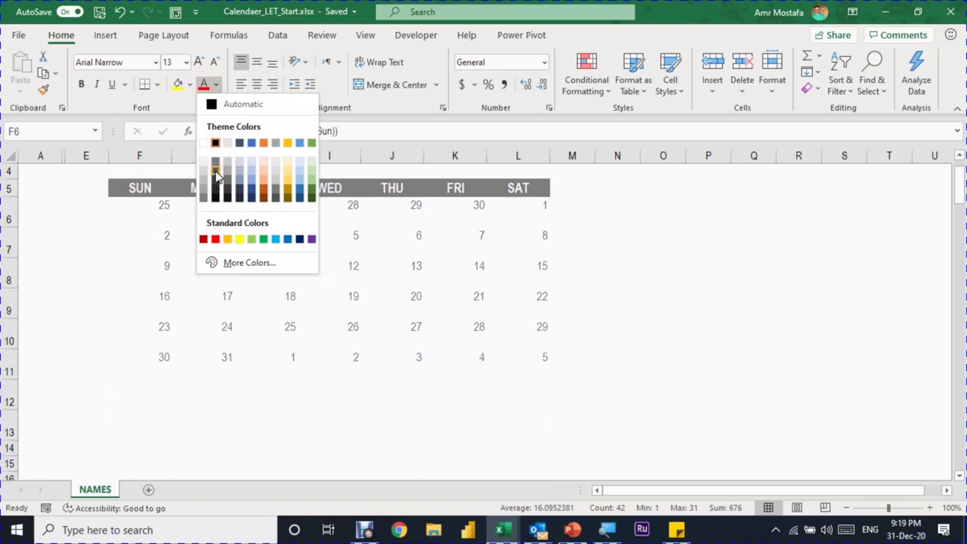
pyautogui.click(228, 198)
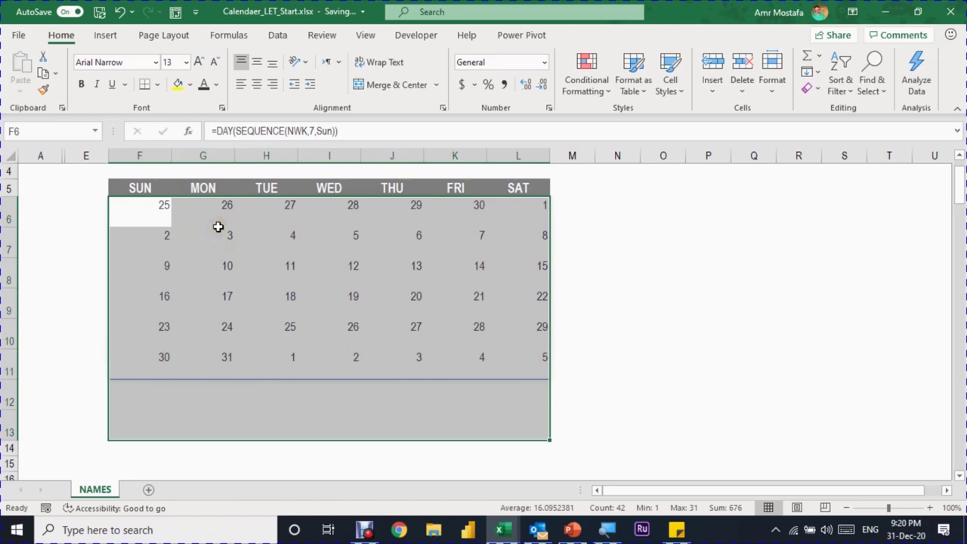
pyautogui.click(157, 216)
pyautogui.scroll(1, 328, 254)
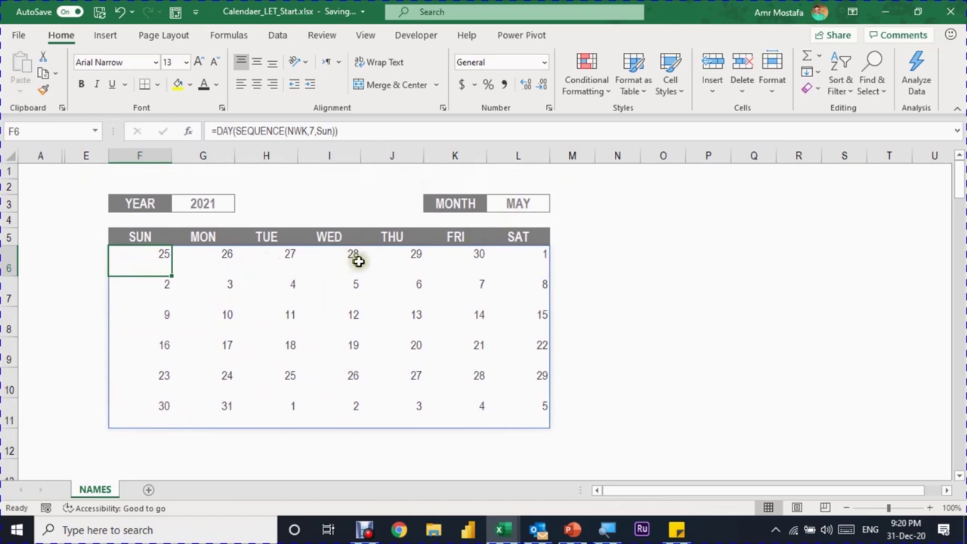
# Test the calendar by switching the month in L3 to FEB and back to MAY.
pyautogui.click(517, 204)
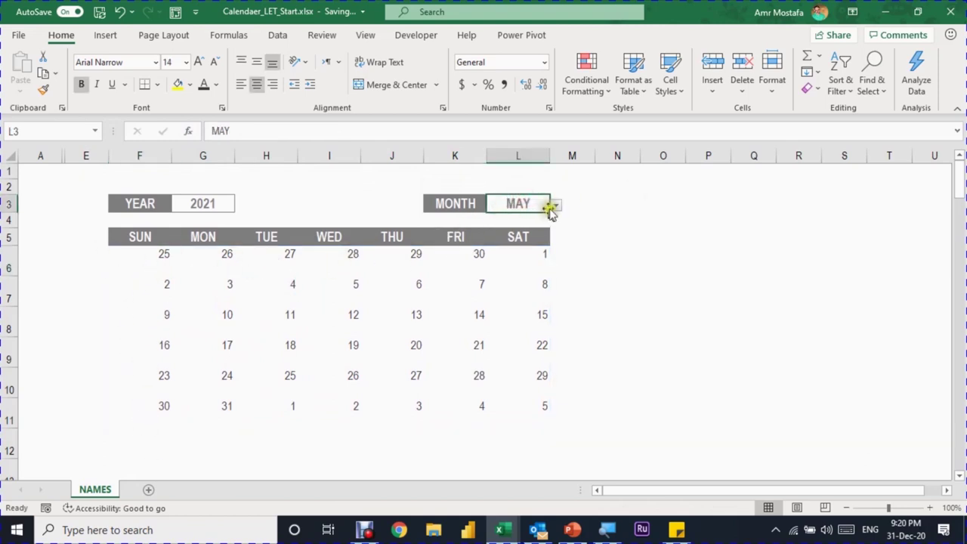
pyautogui.click(557, 206)
pyautogui.click(554, 217)
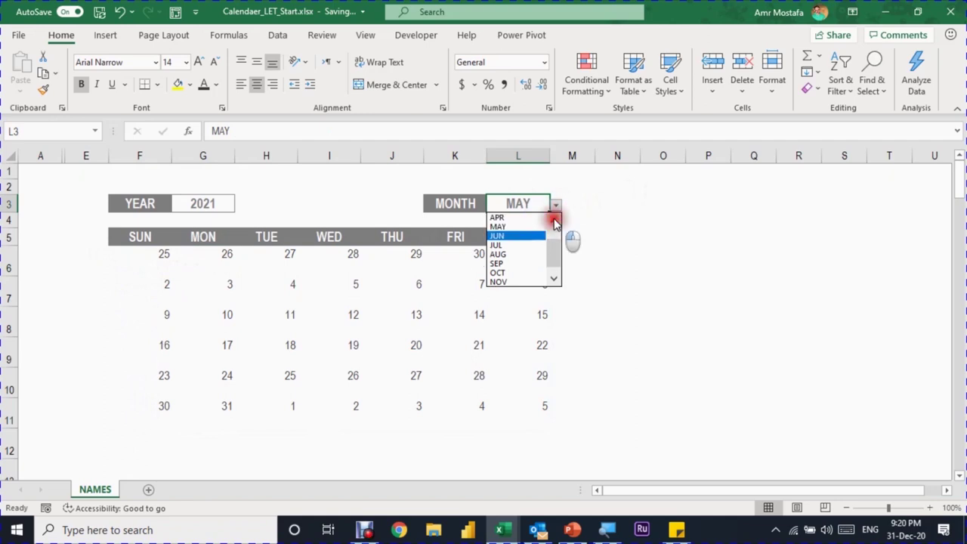
pyautogui.click(555, 218)
pyautogui.click(529, 222)
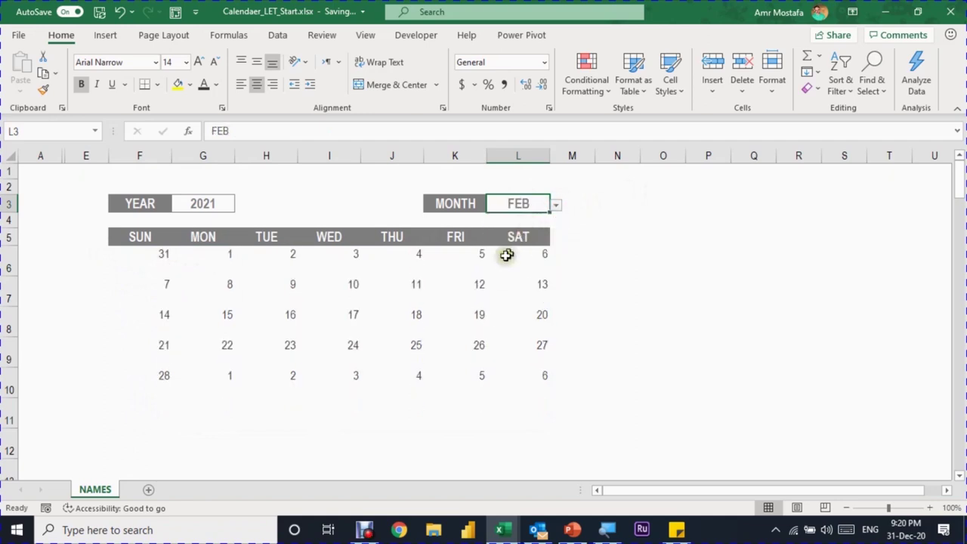
pyautogui.click(557, 206)
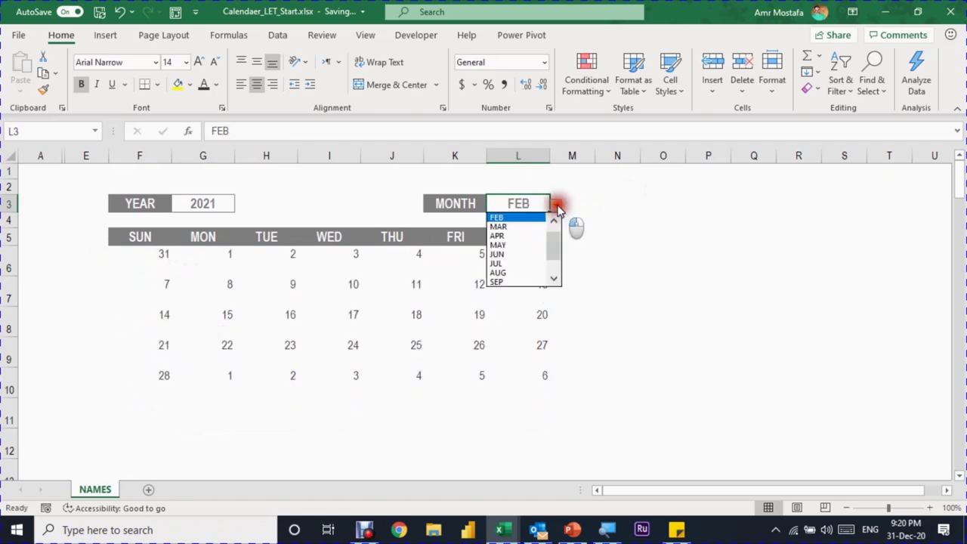
pyautogui.click(530, 245)
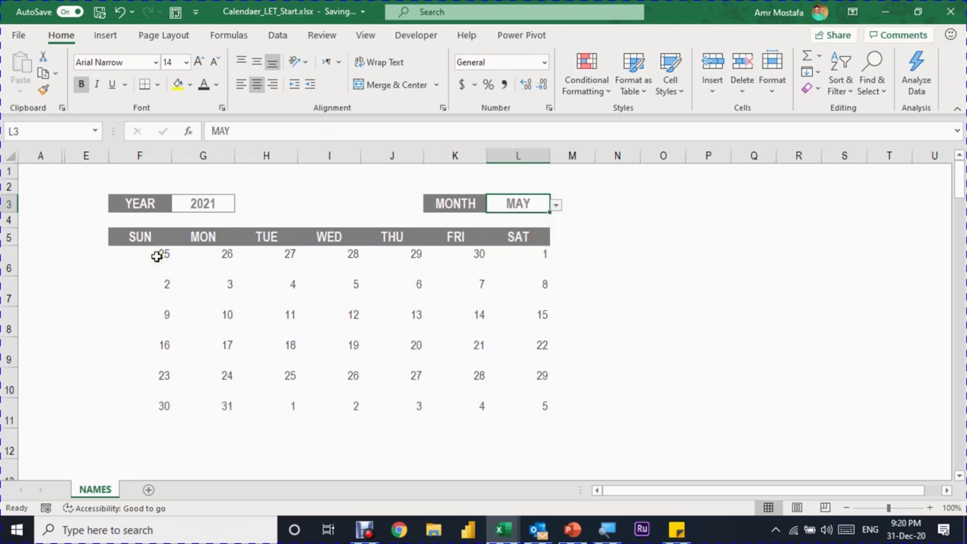
# Start a new conditional formatting rule for F6:L13 that formats only cells containing No Blanks.
pyautogui.moveTo(157, 255); pyautogui.dragTo(537, 426)
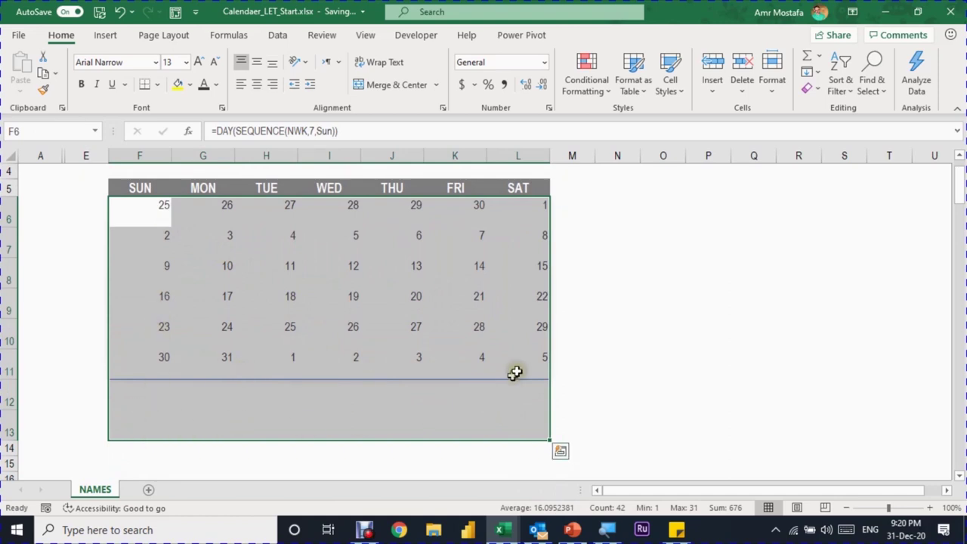
pyautogui.click(584, 66)
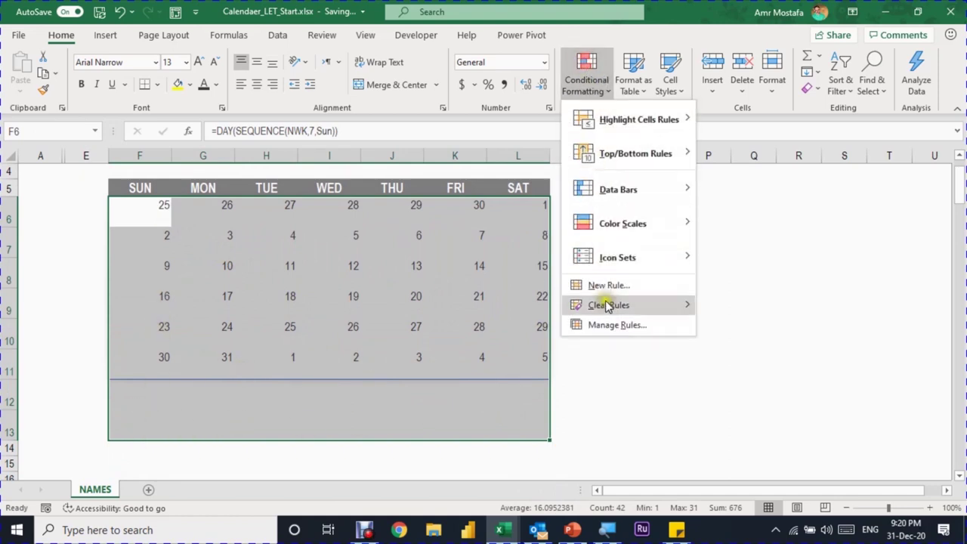
pyautogui.click(612, 286)
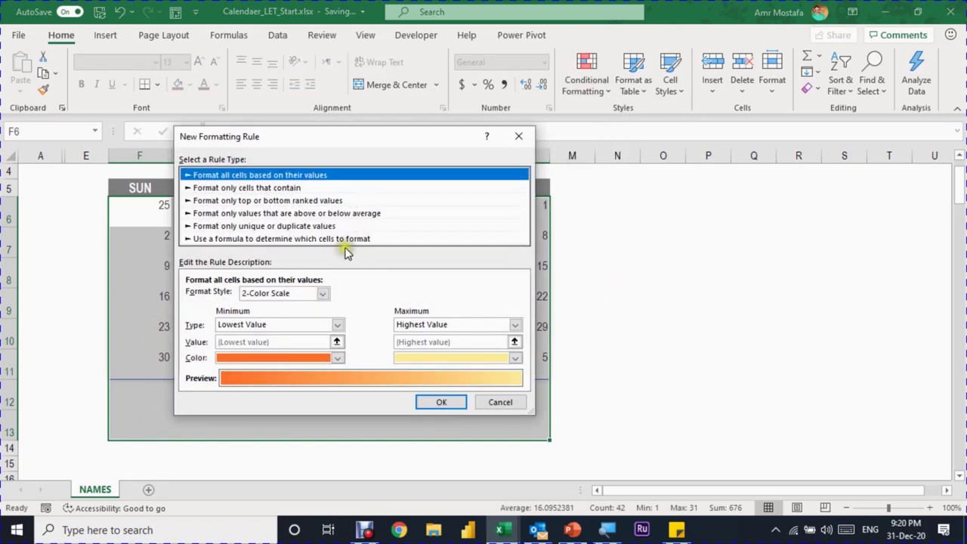
pyautogui.click(220, 188)
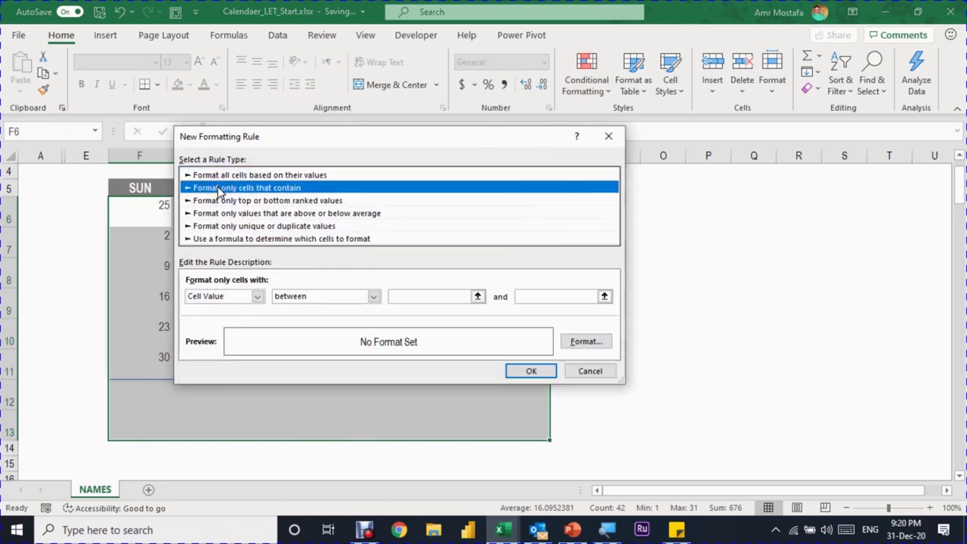
pyautogui.click(258, 297)
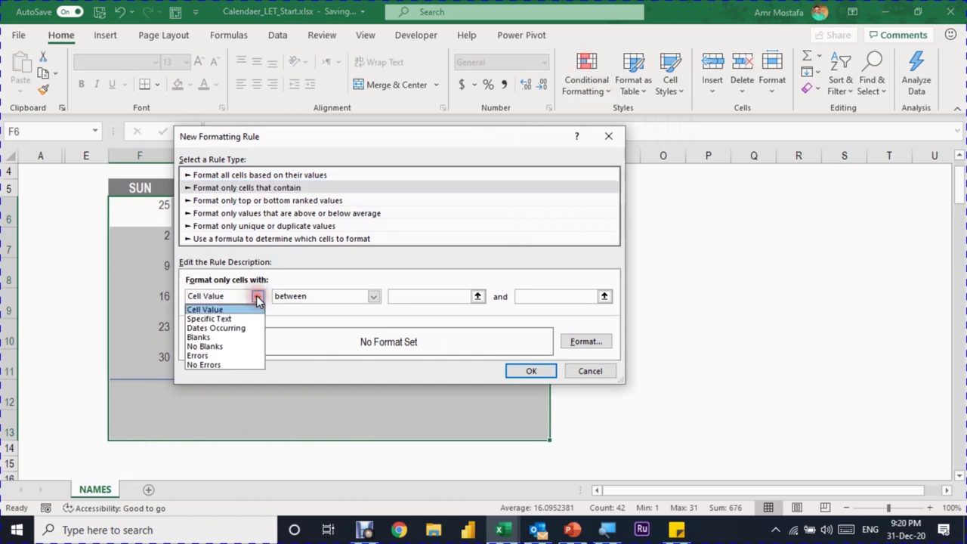
pyautogui.click(231, 346)
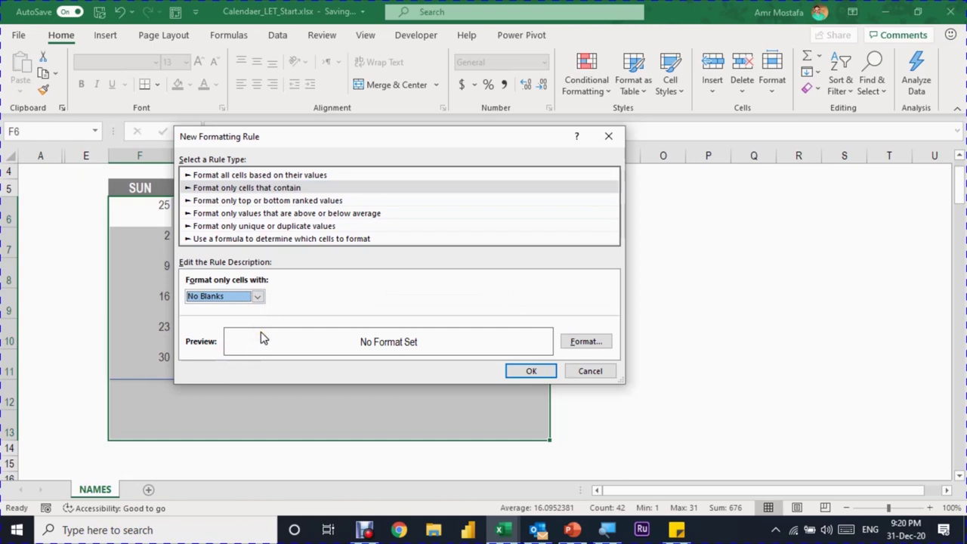
# Give the No Blanks rule a dotted outline border and a very light gray fill, and apply it to the calendar.
pyautogui.click(566, 342)
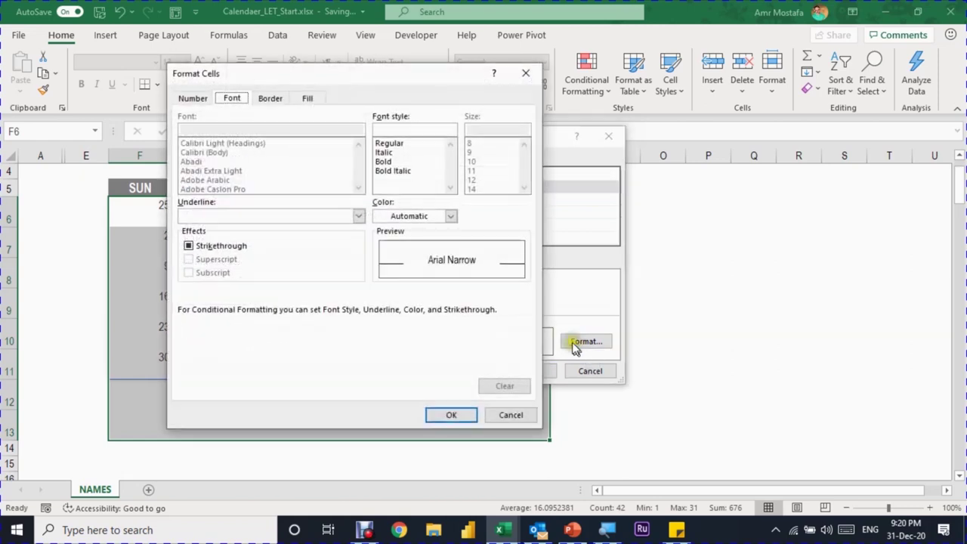
pyautogui.click(270, 100)
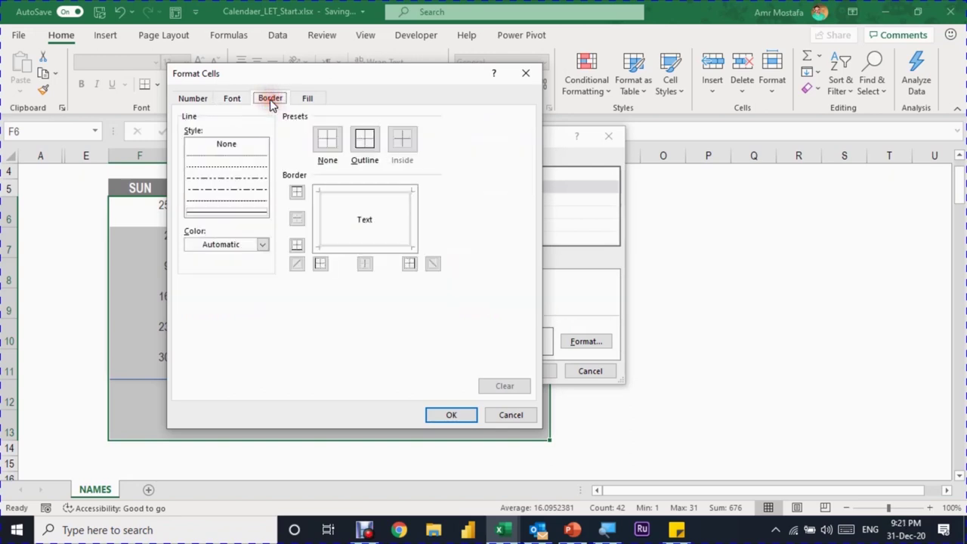
pyautogui.click(239, 166)
pyautogui.click(368, 137)
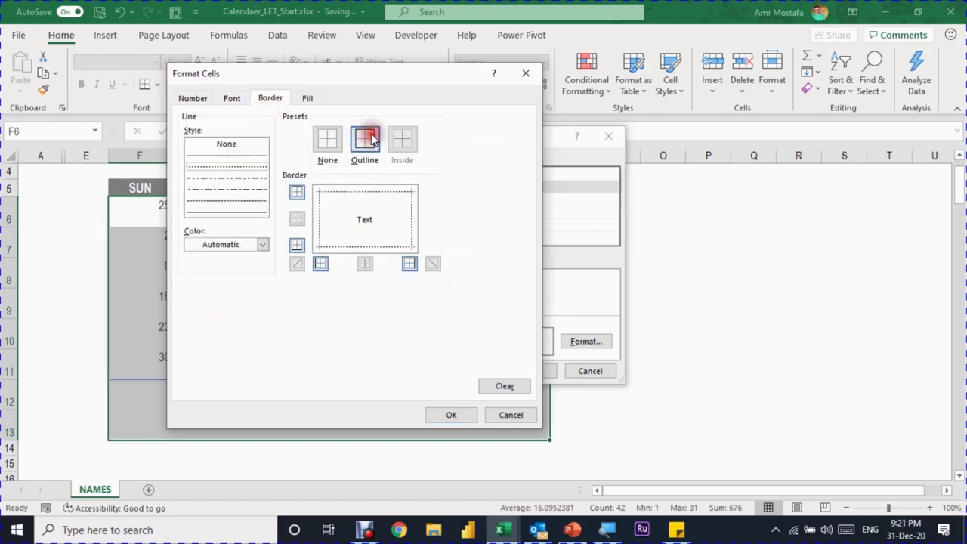
pyautogui.click(307, 98)
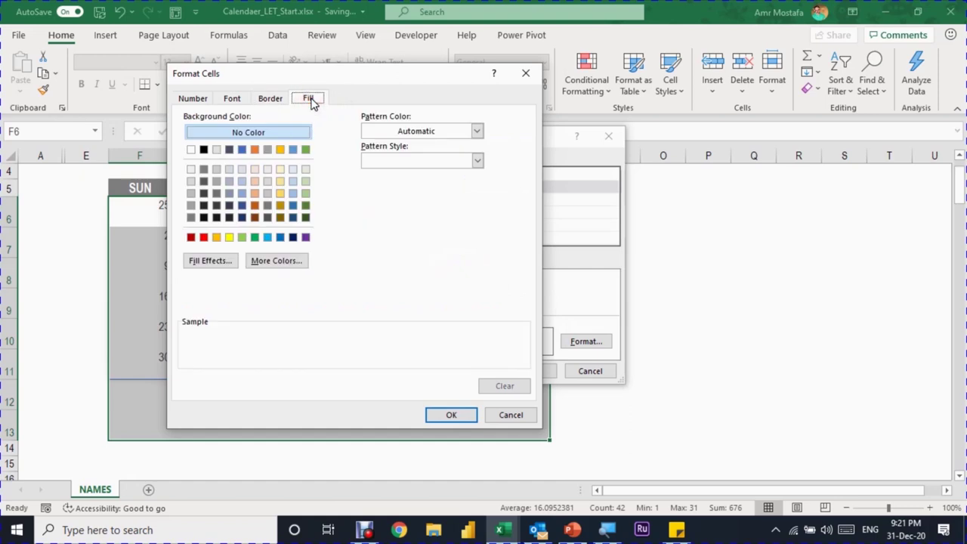
pyautogui.click(192, 170)
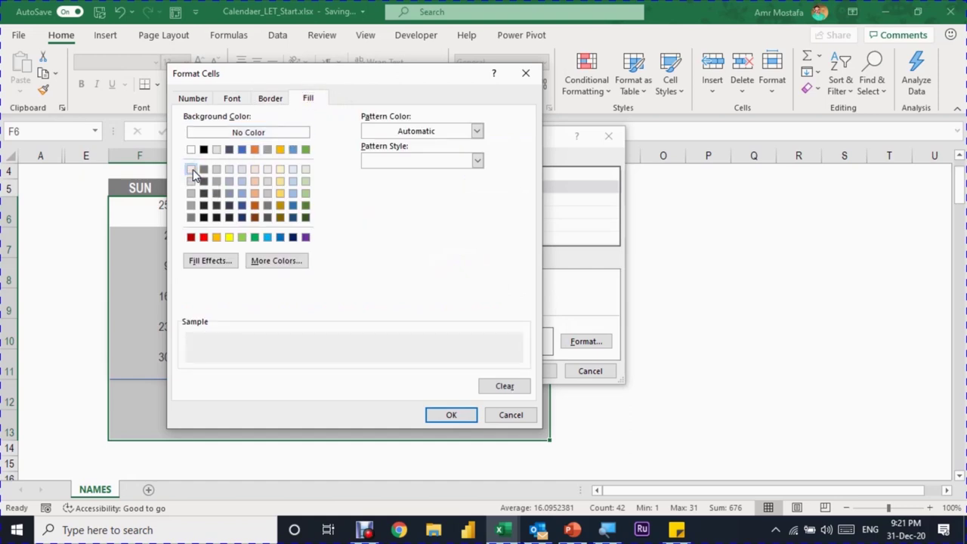
pyautogui.click(451, 415)
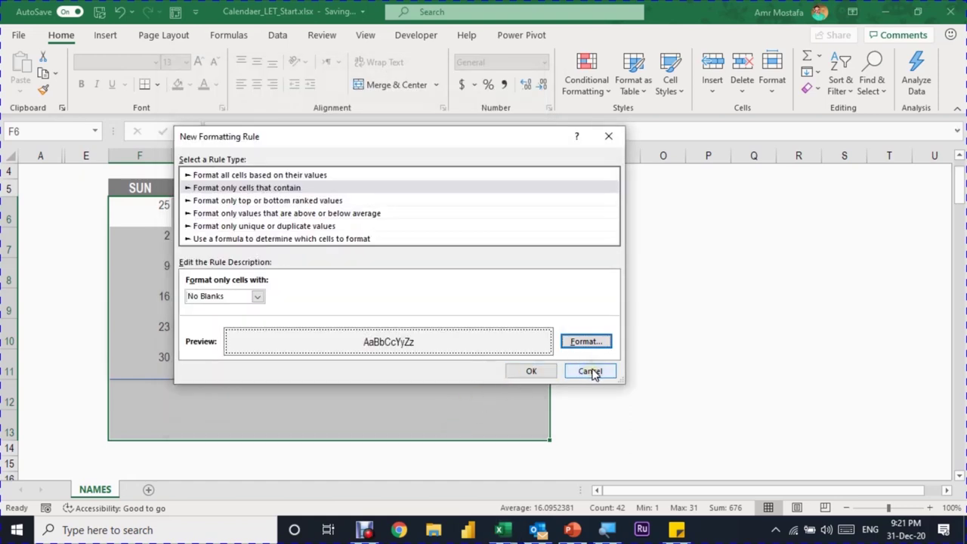
pyautogui.click(531, 371)
pyautogui.click(356, 298)
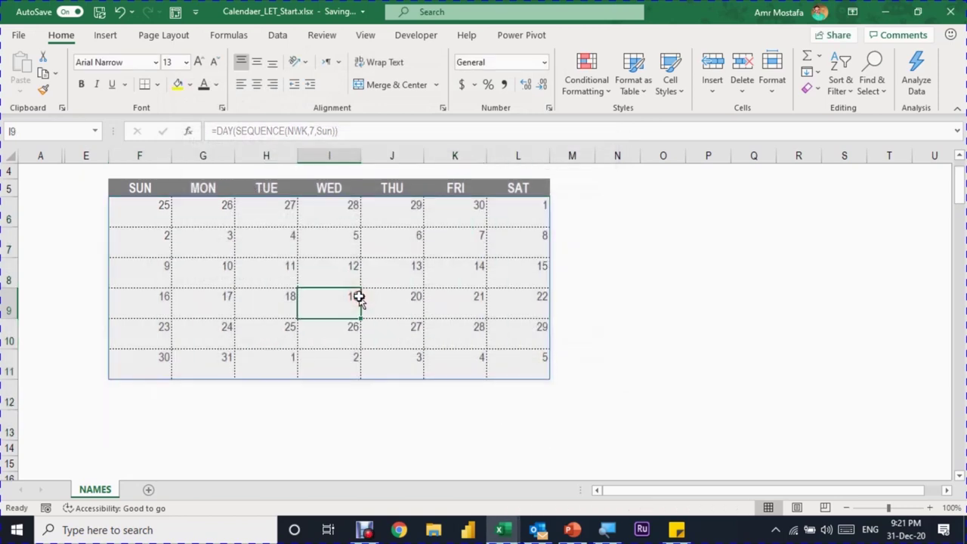
pyautogui.click(169, 233)
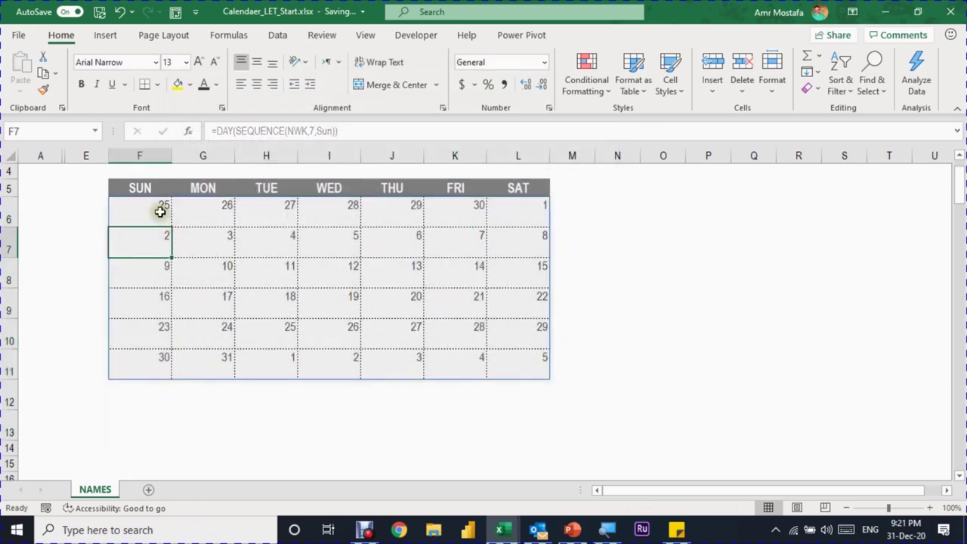
pyautogui.click(283, 403)
# Set the calendar month in L3 to FEB.
pyautogui.scroll(1, 579, 219)
pyautogui.click(529, 204)
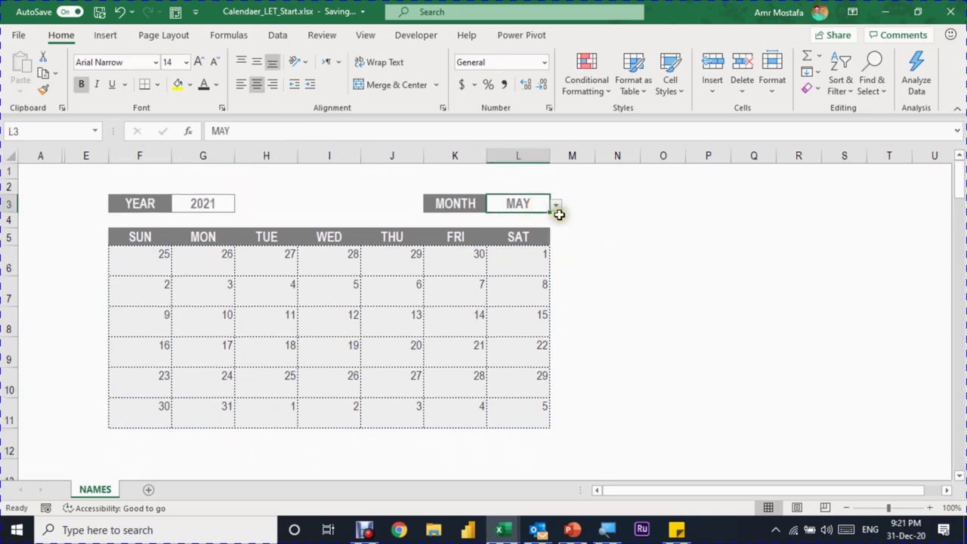
pyautogui.click(556, 204)
pyautogui.click(558, 221)
pyautogui.click(558, 221)
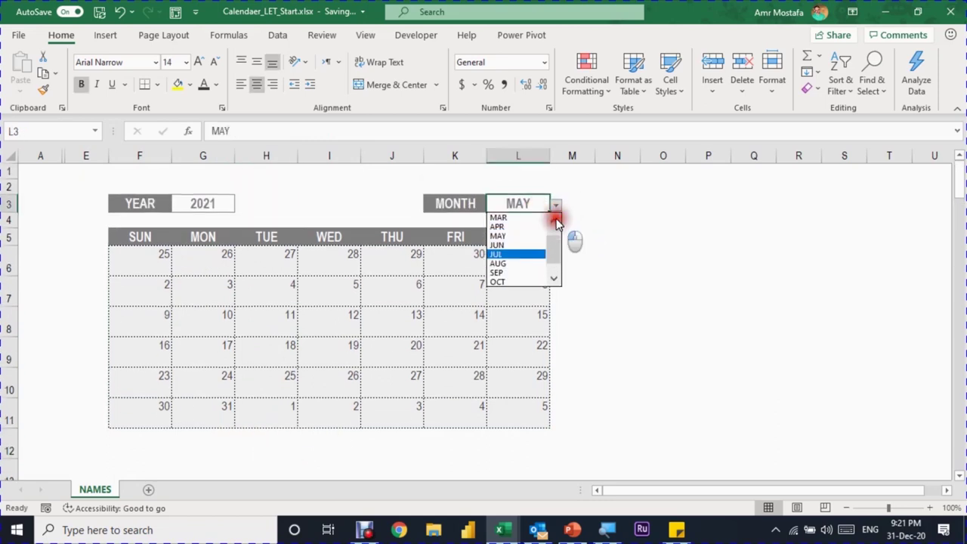
pyautogui.click(558, 220)
pyautogui.click(534, 219)
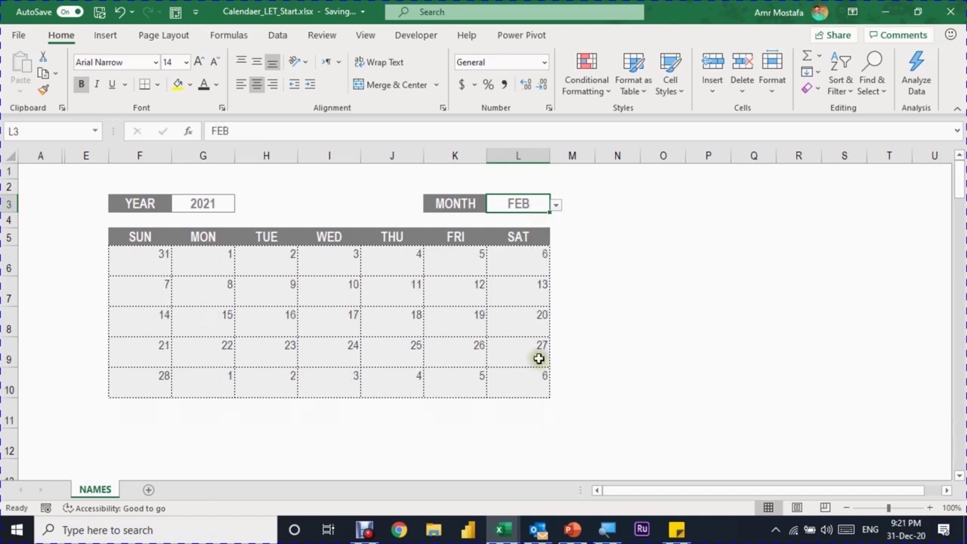
pyautogui.click(572, 313)
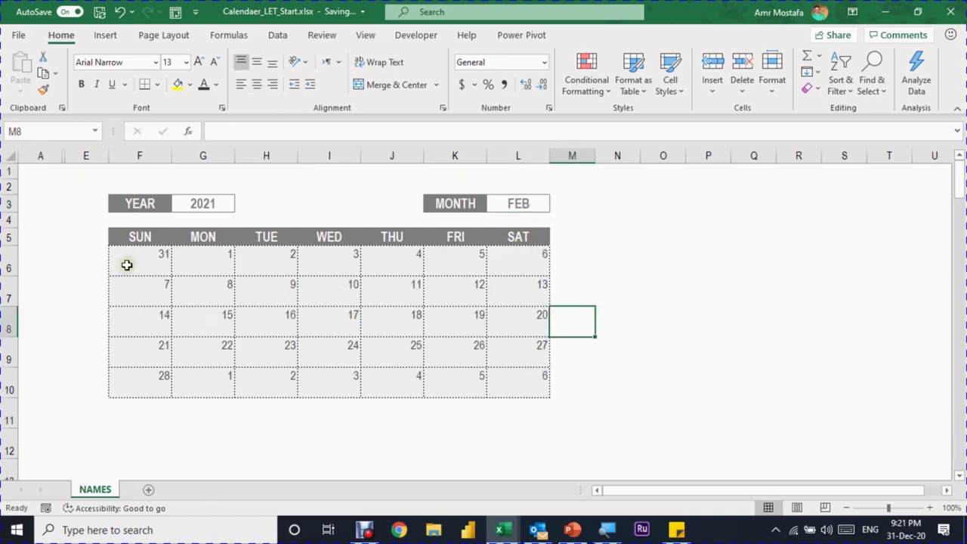
# Examine the days from adjacent months in the calendar's first week (F6) and last week (G10:L10).
pyautogui.moveTo(127, 263); pyautogui.dragTo(231, 261)
pyautogui.click(151, 264)
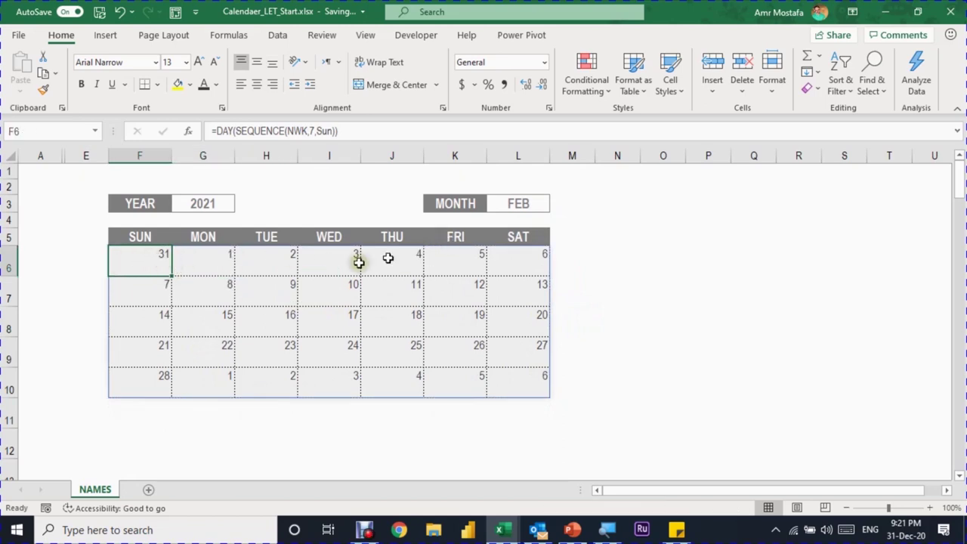
pyautogui.moveTo(205, 269); pyautogui.dragTo(517, 379)
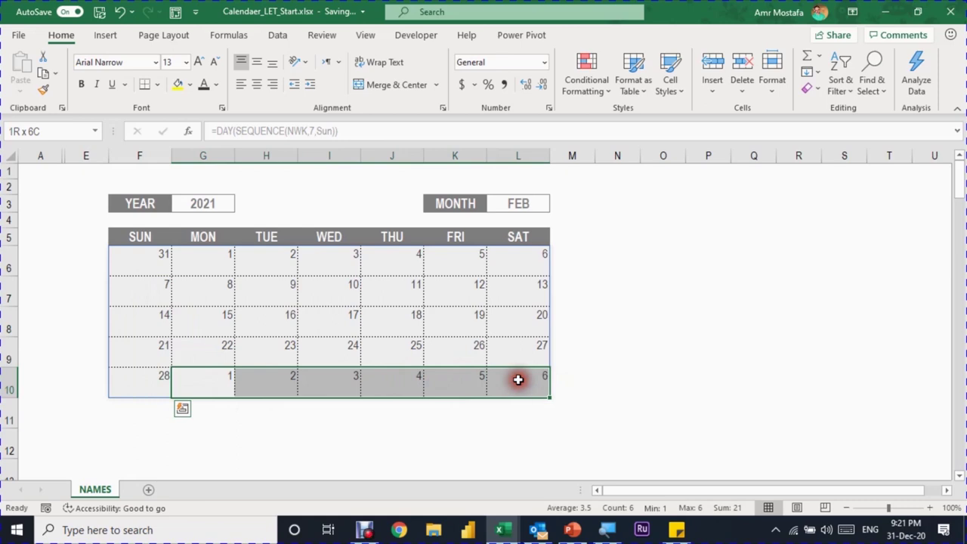
pyautogui.click(151, 261)
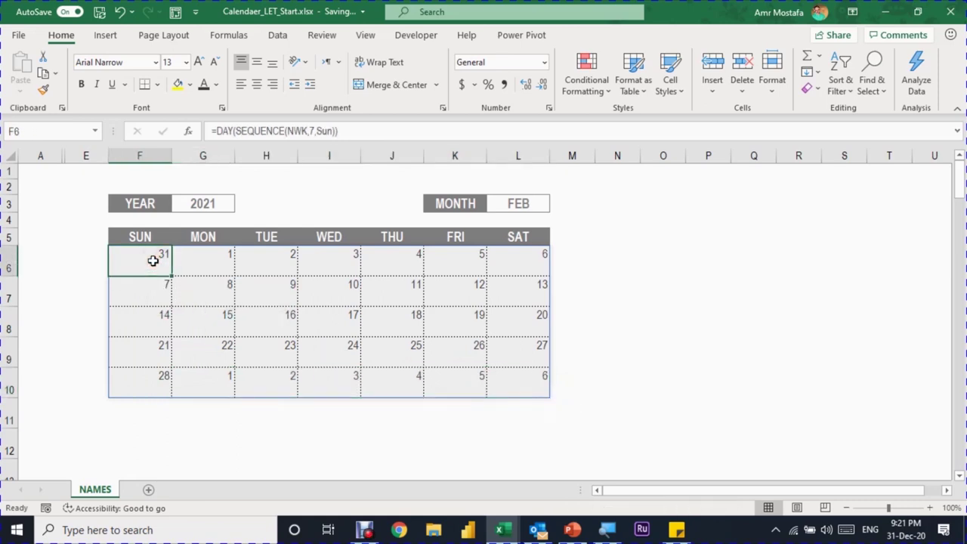
pyautogui.moveTo(215, 380); pyautogui.dragTo(511, 391)
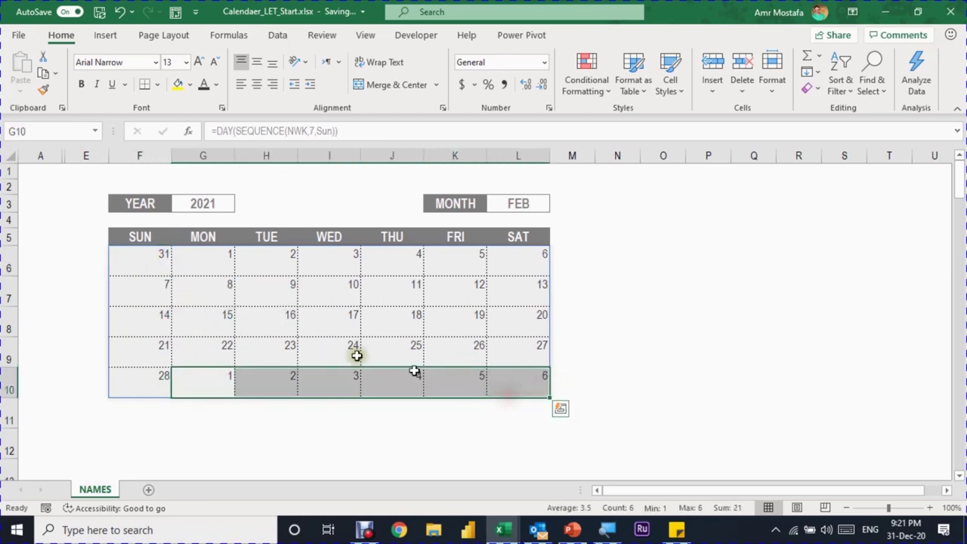
pyautogui.click(156, 261)
pyautogui.moveTo(206, 381); pyautogui.dragTo(500, 394)
pyautogui.click(156, 255)
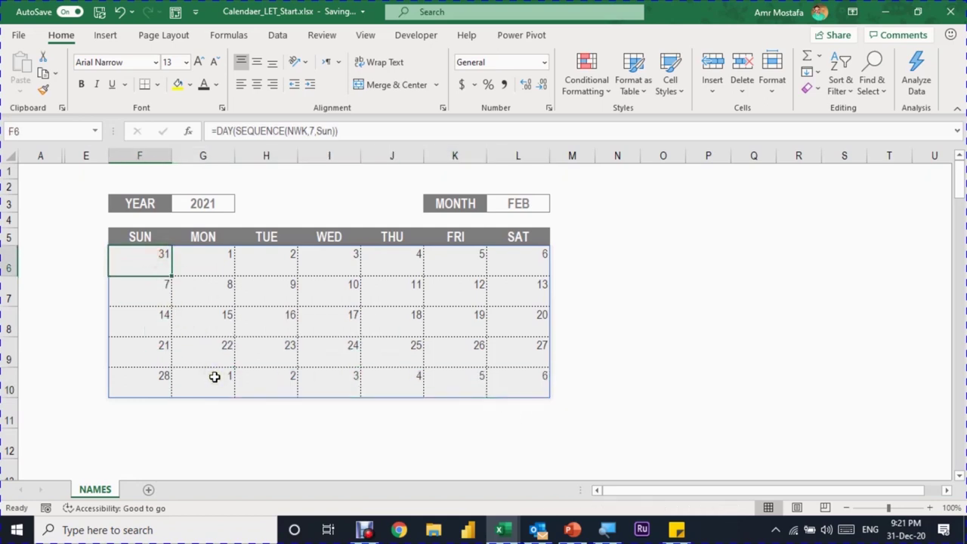
# Create a conditional formatting rule for the first week F6:L6 that formats only cells with a value greater than 7.
pyautogui.moveTo(151, 257); pyautogui.dragTo(508, 255)
pyautogui.click(586, 75)
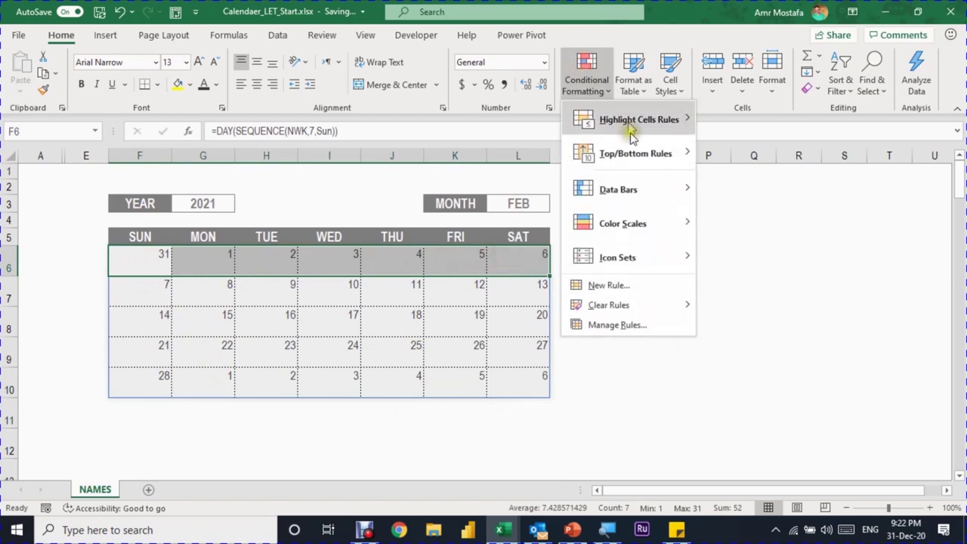
pyautogui.click(612, 285)
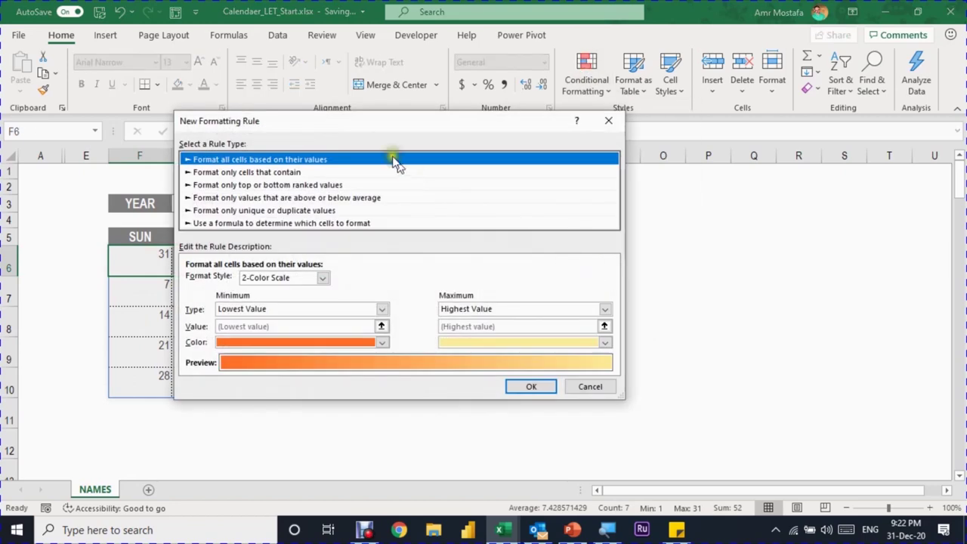
pyautogui.moveTo(370, 134); pyautogui.dragTo(597, 141)
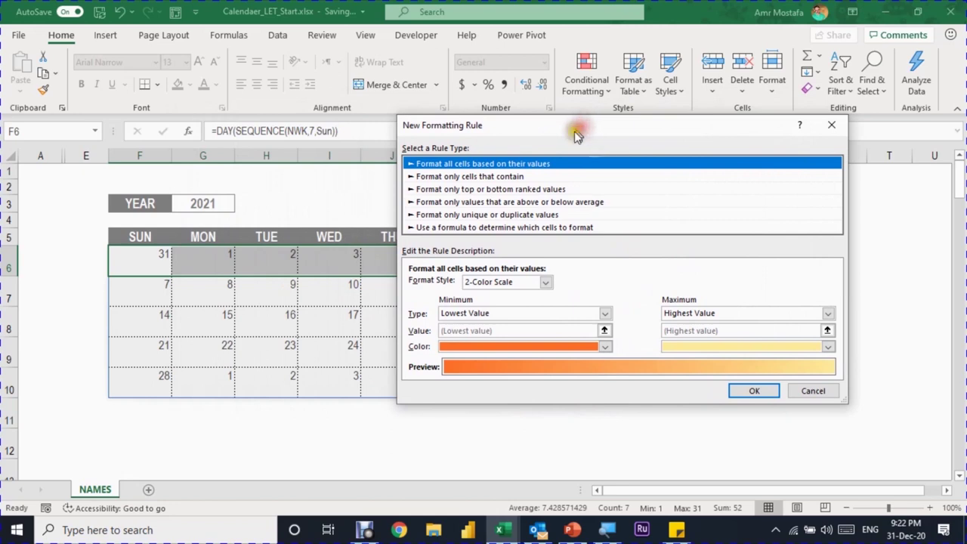
pyautogui.click(489, 177)
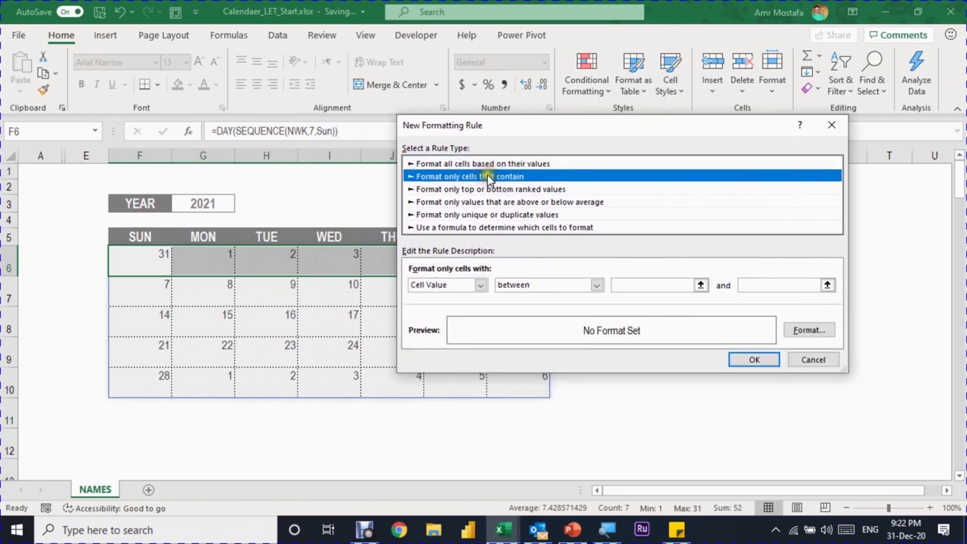
pyautogui.click(522, 288)
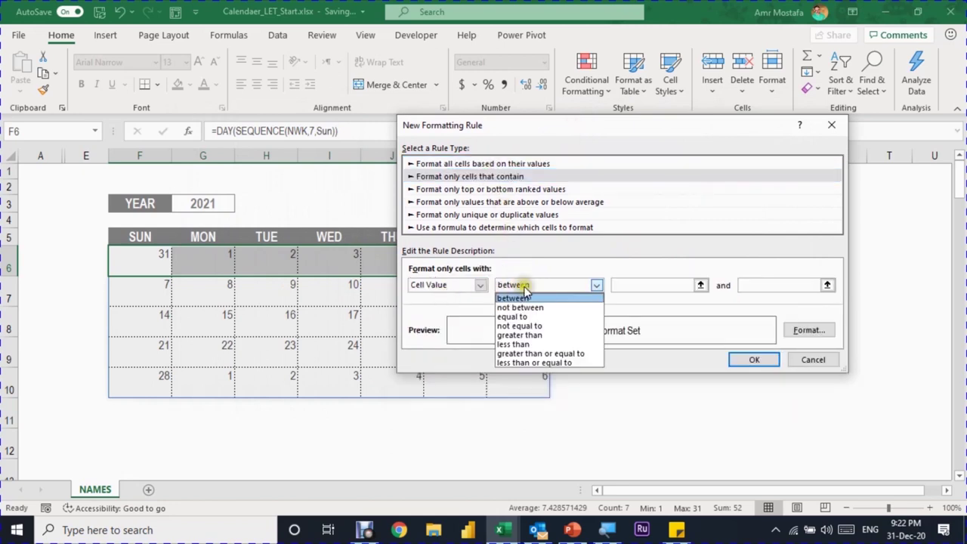
pyautogui.click(535, 336)
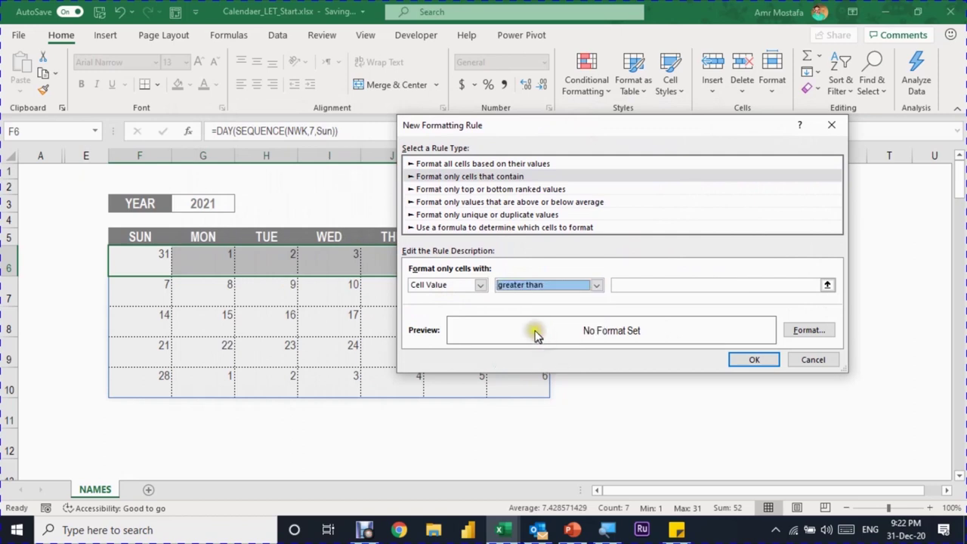
pyautogui.click(668, 289)
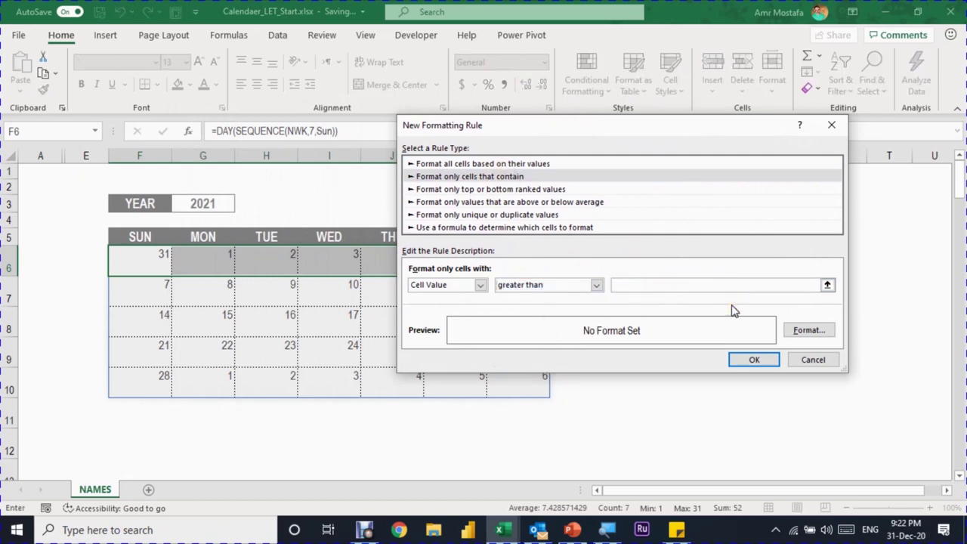
pyautogui.moveTo(518, 125); pyautogui.dragTo(626, 276)
pyautogui.moveTo(619, 321); pyautogui.dragTo(401, 306)
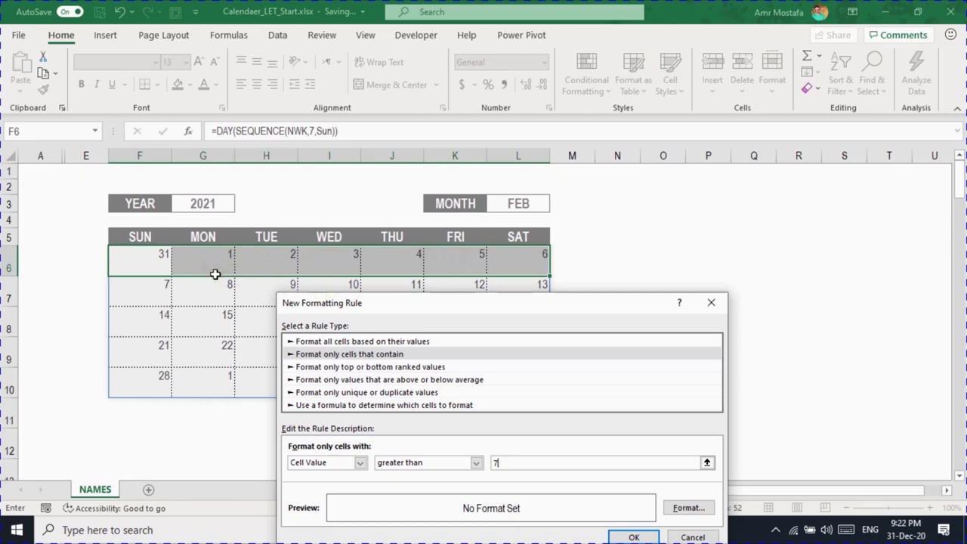
pyautogui.moveTo(375, 303); pyautogui.dragTo(382, 163)
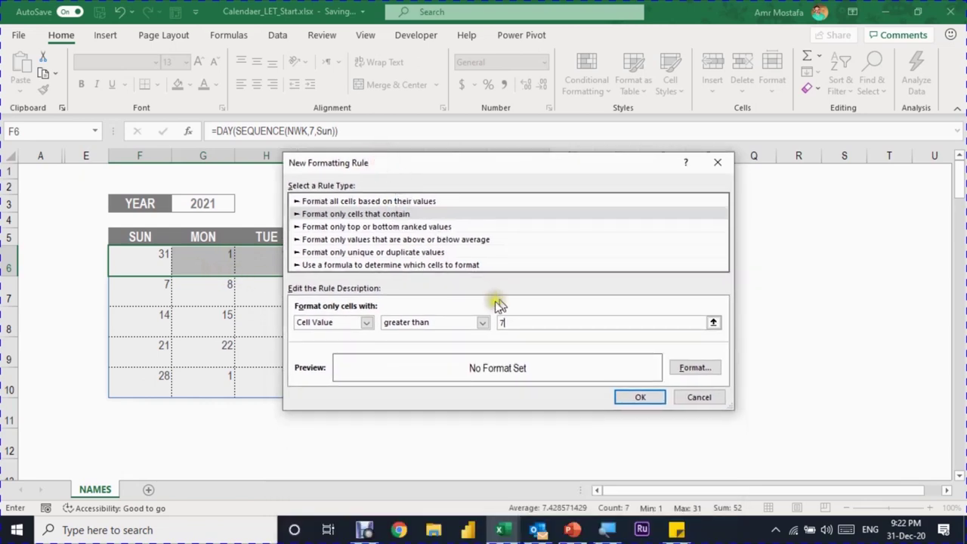
# Give the greater than 7 rule no fill color and a gray italic font, and apply it to the first week.
pyautogui.click(712, 368)
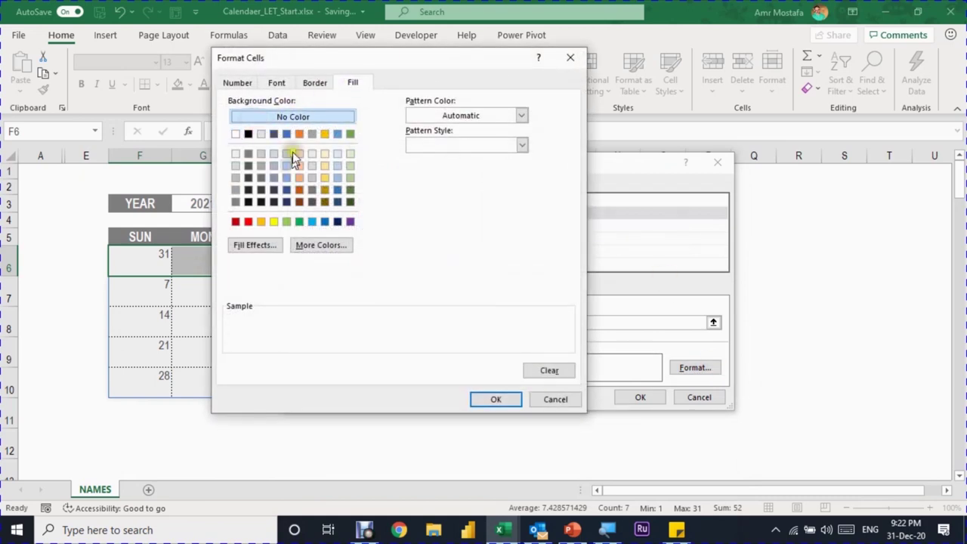
pyautogui.click(280, 83)
pyautogui.click(496, 201)
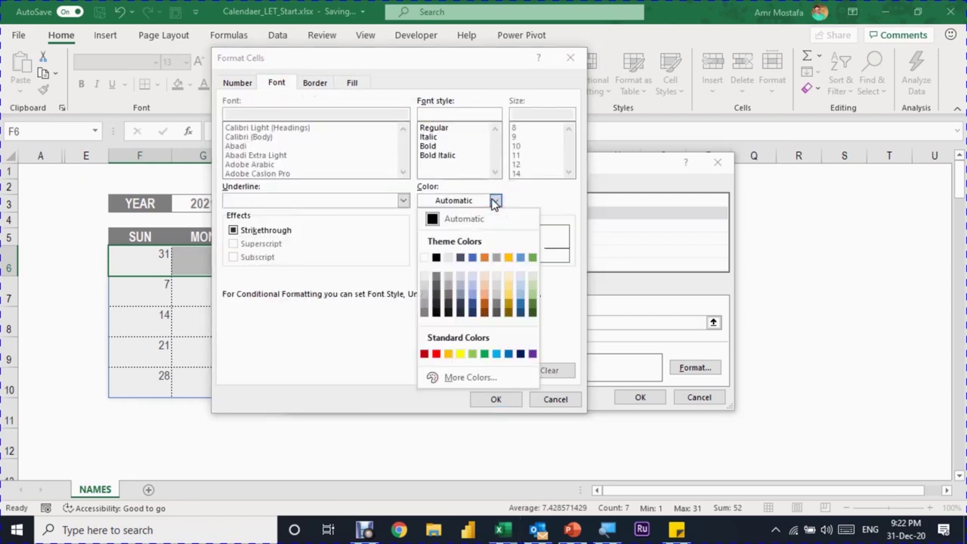
pyautogui.click(434, 277)
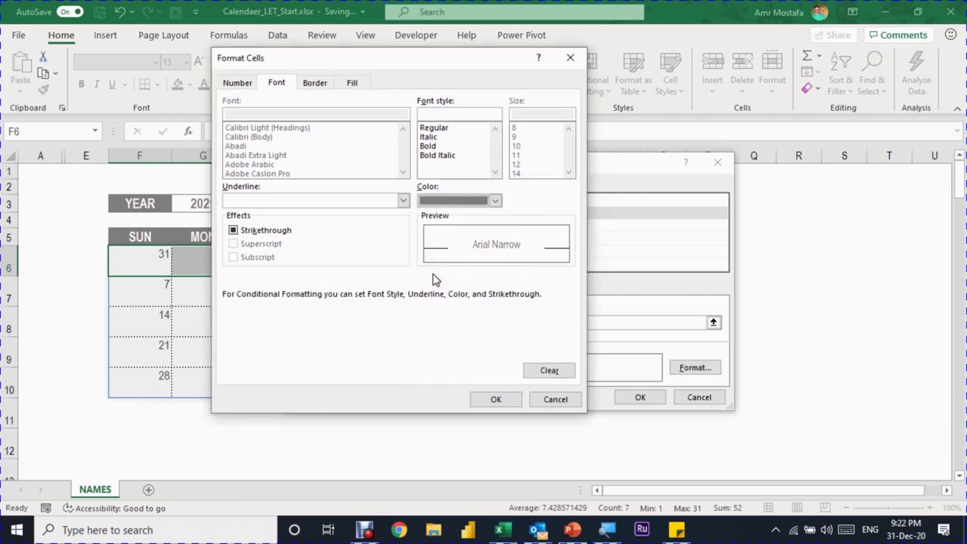
pyautogui.click(428, 137)
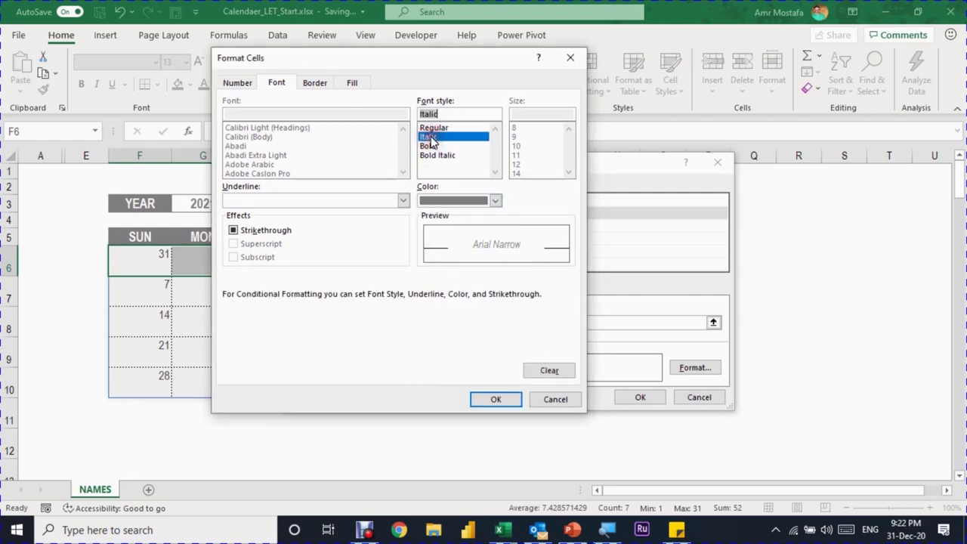
pyautogui.click(495, 399)
pyautogui.click(639, 398)
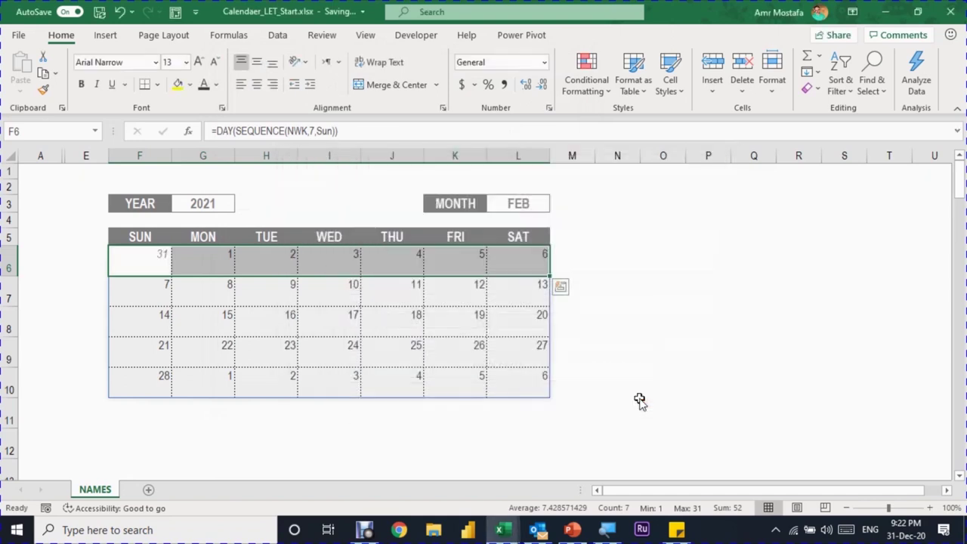
# Examine the previous-month day in F6 against the current-month dates in columns F and G.
pyautogui.click(356, 371)
pyautogui.click(149, 259)
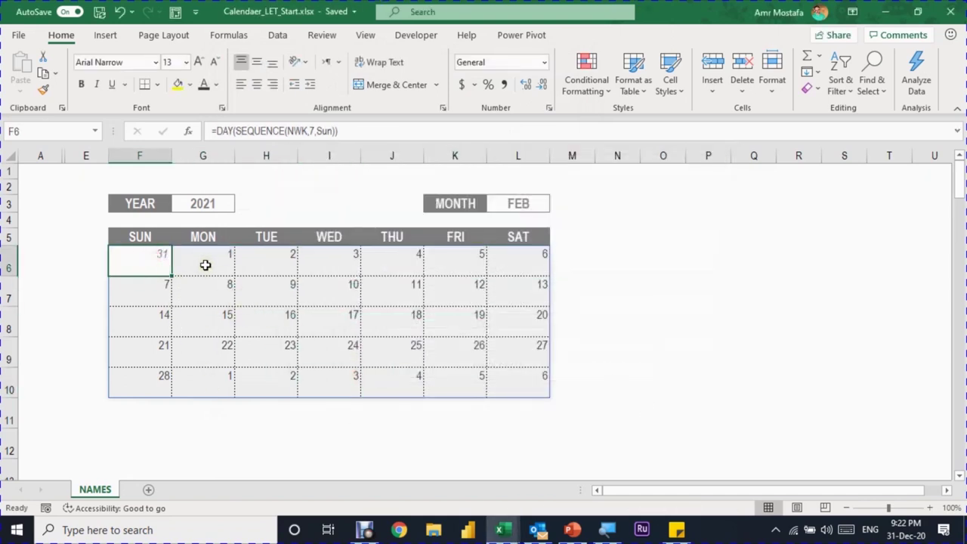
pyautogui.click(151, 313)
pyautogui.click(148, 264)
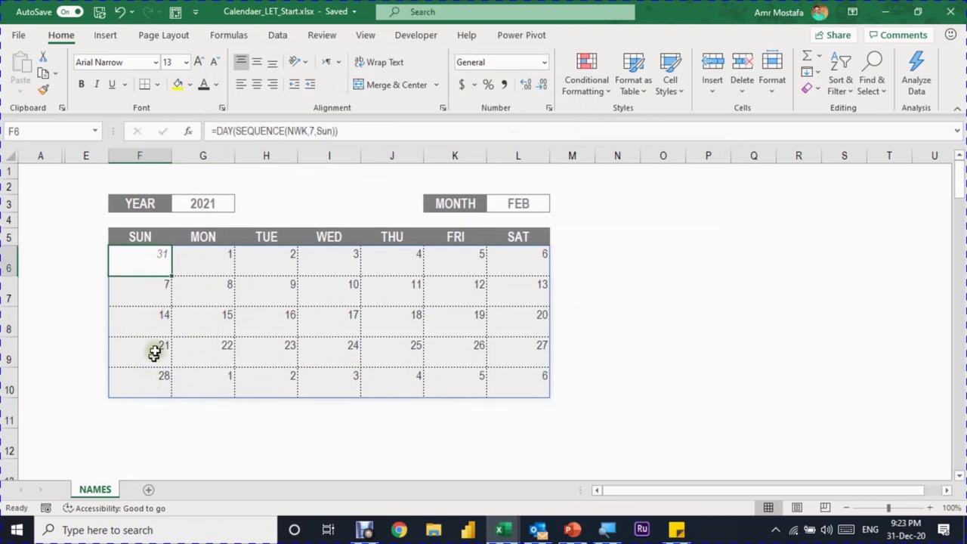
pyautogui.click(198, 257)
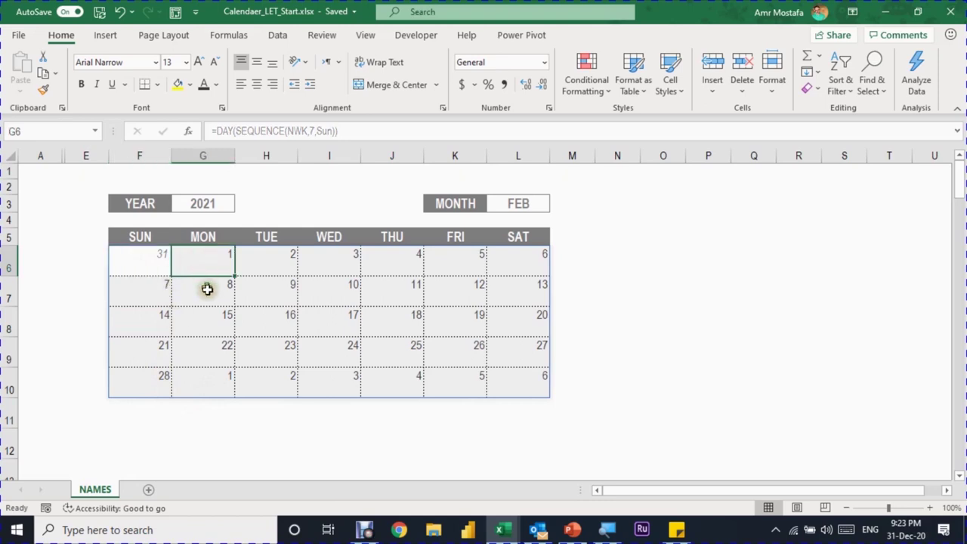
pyautogui.click(207, 289)
pyautogui.click(210, 326)
pyautogui.click(216, 356)
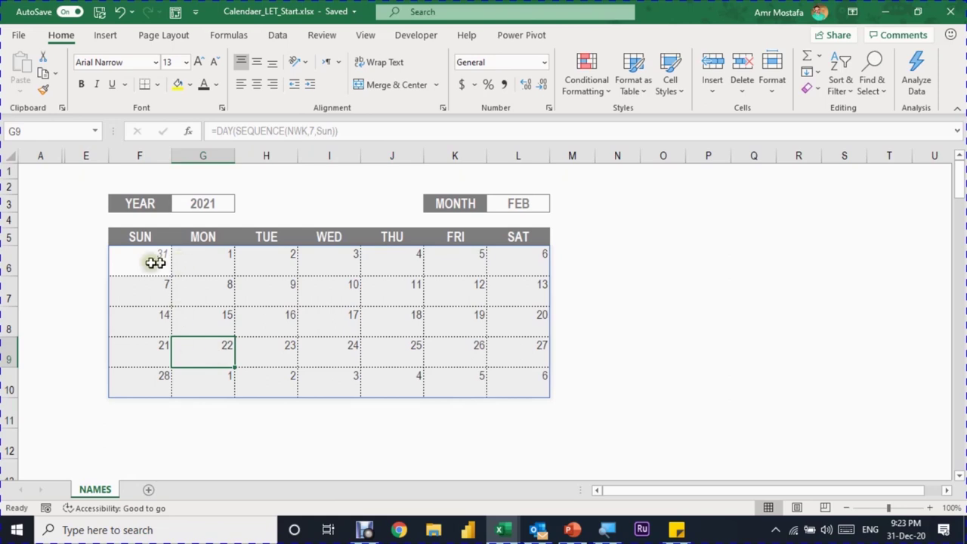
# Create a conditional formatting rule for the last weeks F10:L11 that formats only cells with a value less than 7.
pyautogui.moveTo(151, 259); pyautogui.dragTo(537, 416)
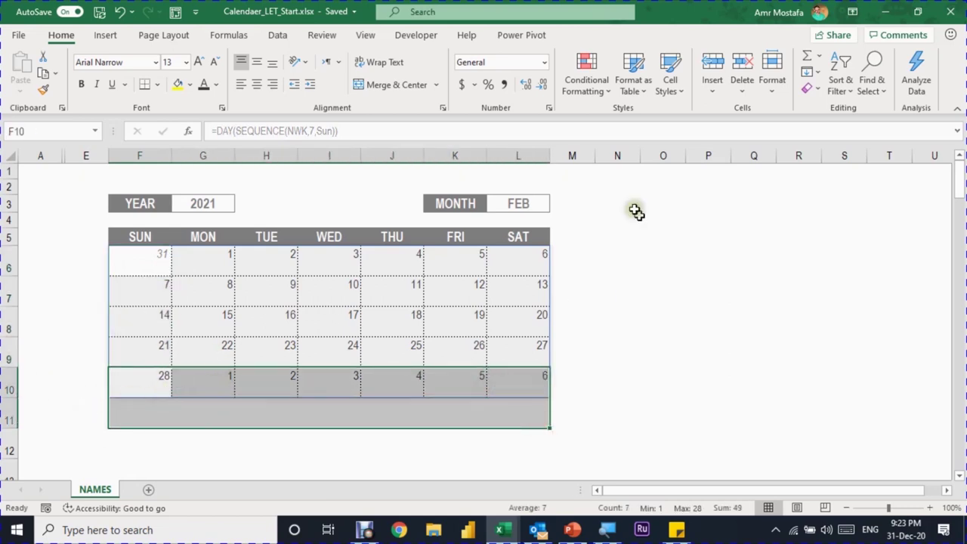
pyautogui.click(587, 80)
pyautogui.click(635, 295)
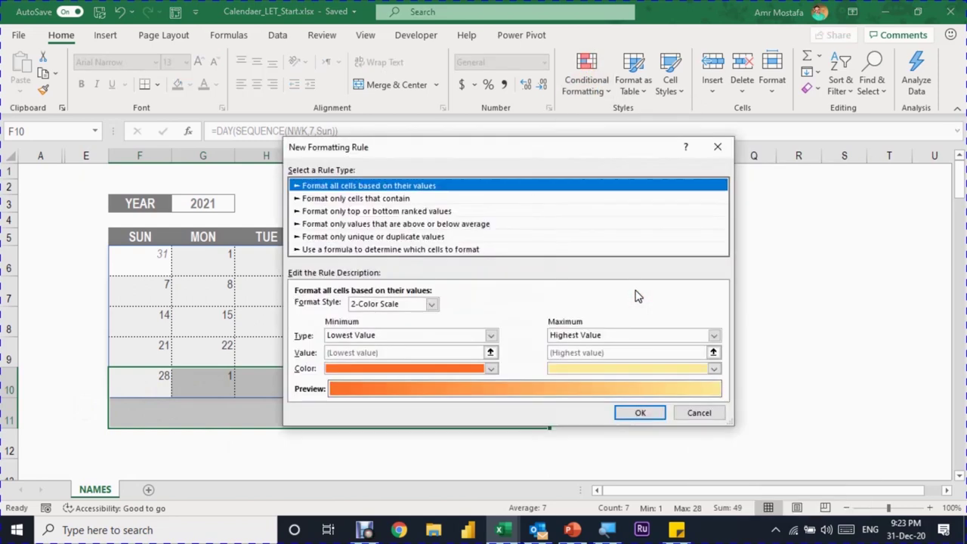
pyautogui.click(359, 198)
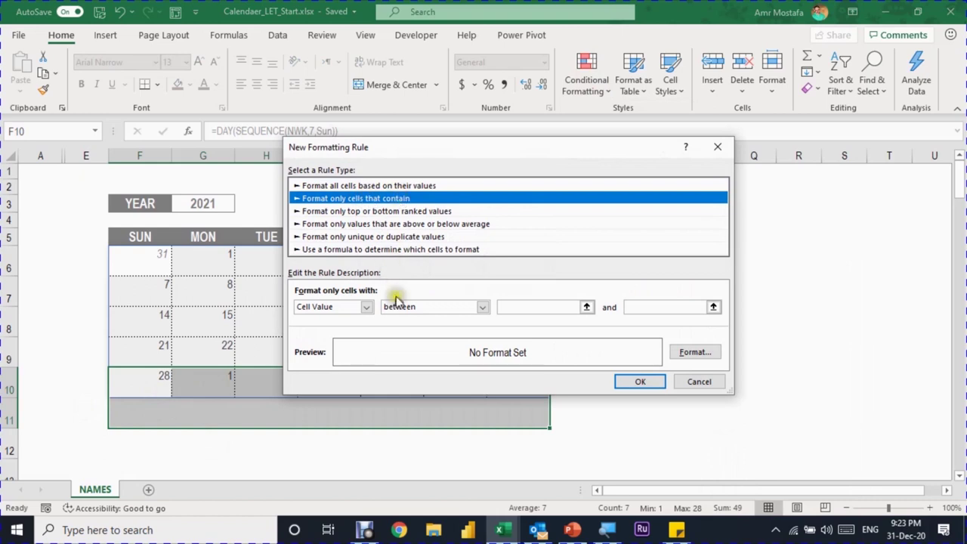
pyautogui.click(433, 309)
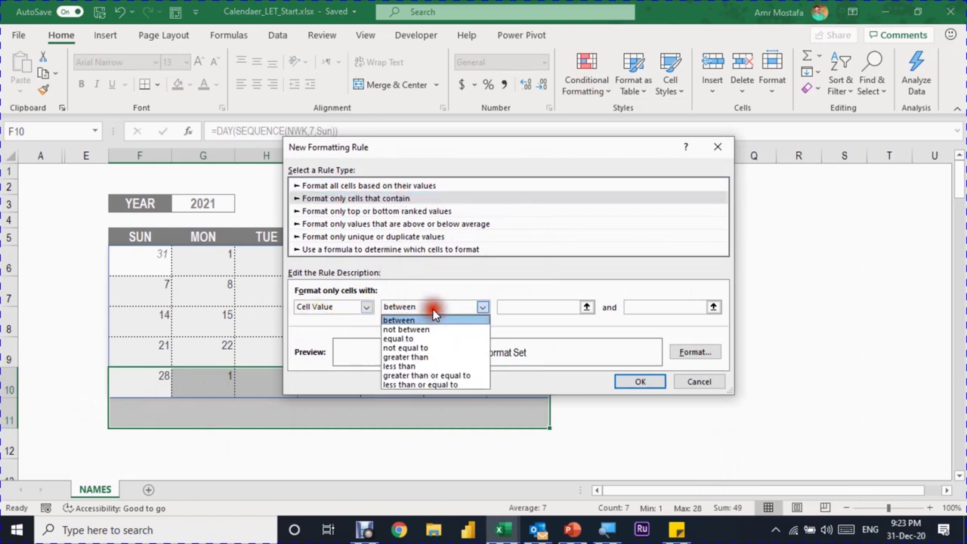
pyautogui.click(431, 367)
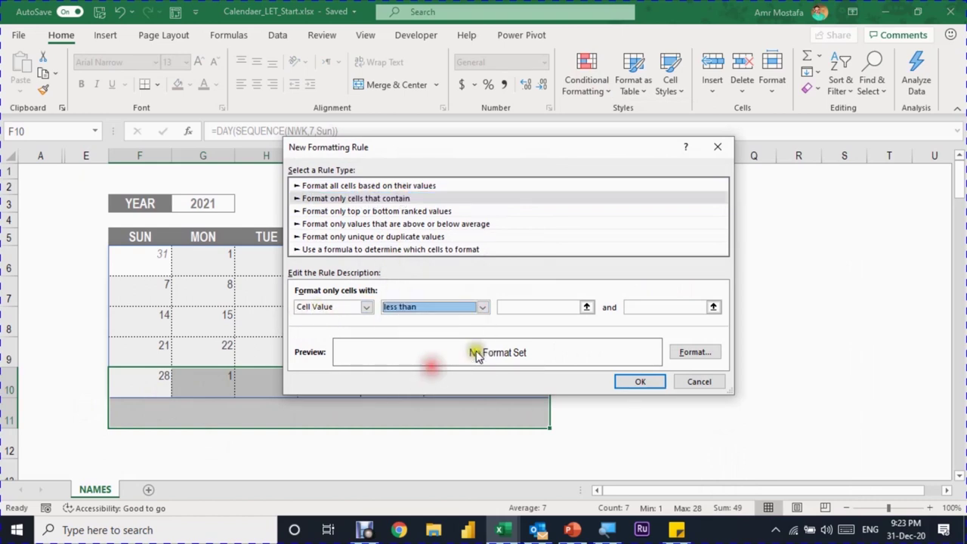
pyautogui.click(533, 307)
pyautogui.write('=7')
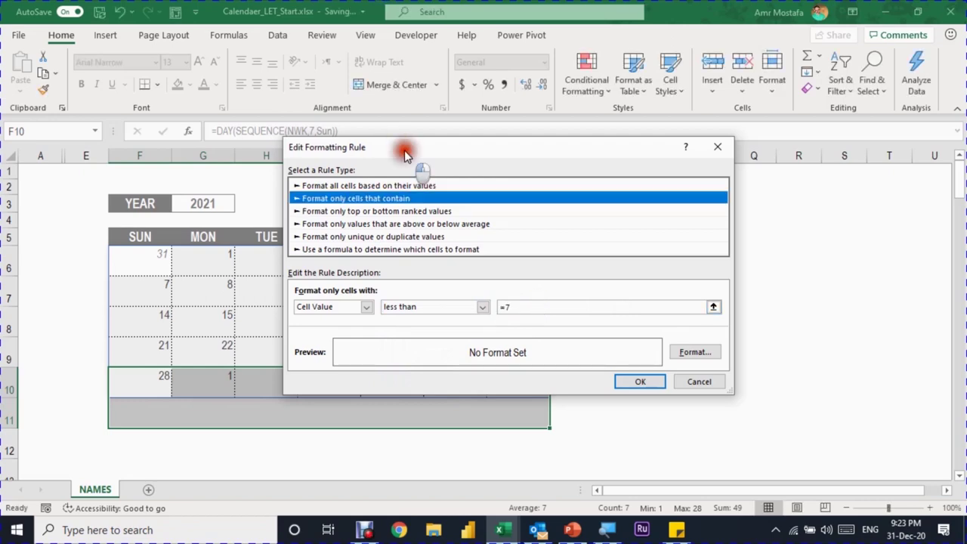
pyautogui.moveTo(401, 147); pyautogui.dragTo(631, 121)
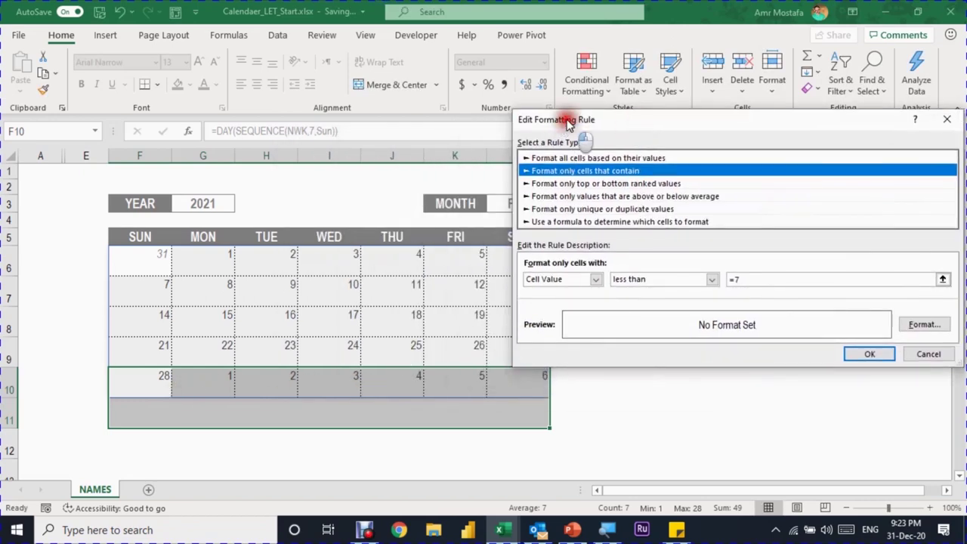
pyautogui.moveTo(566, 121); pyautogui.dragTo(151, 77)
# Give the less than 7 rule no fill color and a gray italic font.
pyautogui.click(506, 282)
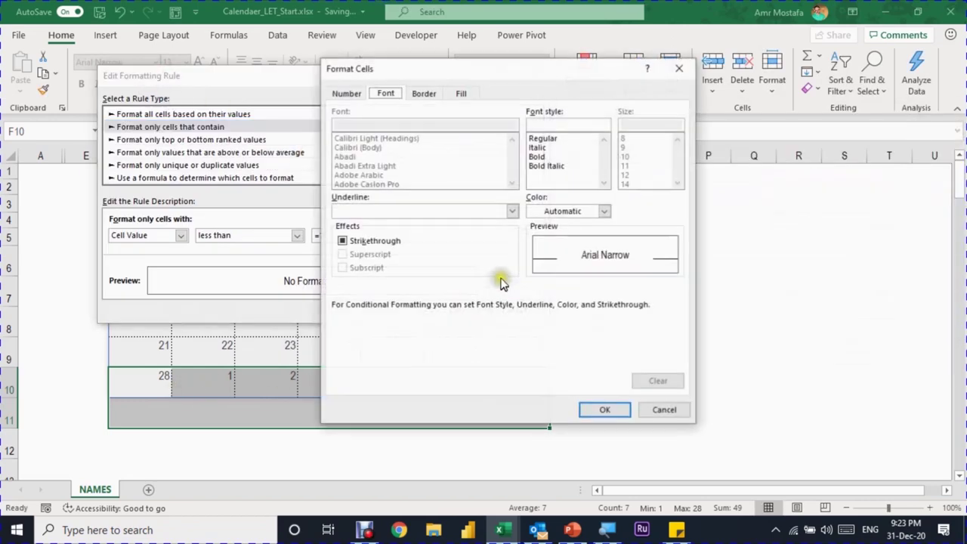
pyautogui.click(460, 93)
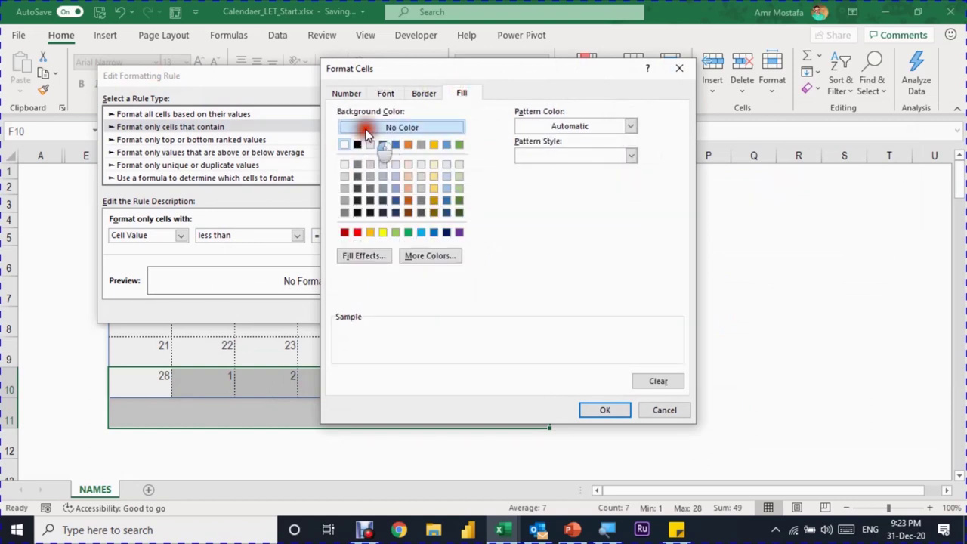
pyautogui.click(386, 97)
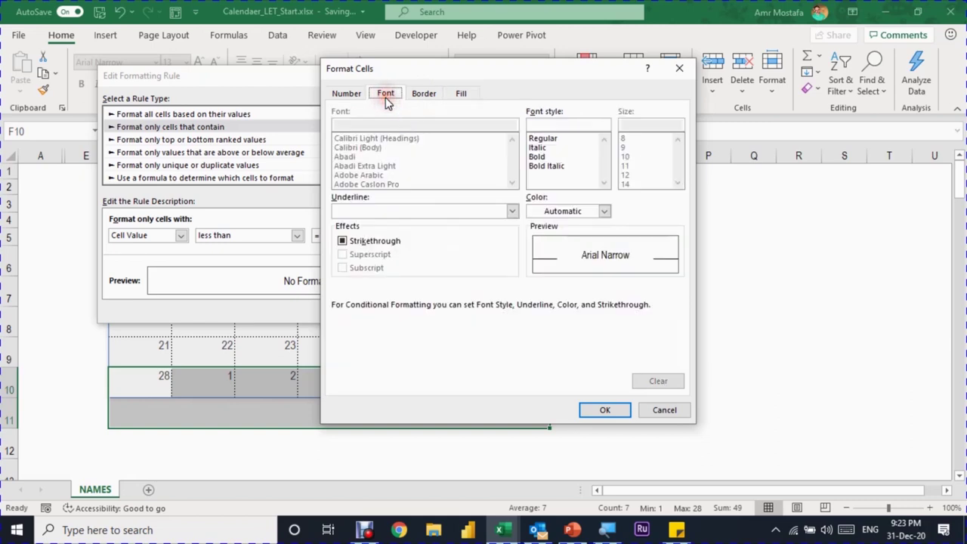
pyautogui.click(604, 211)
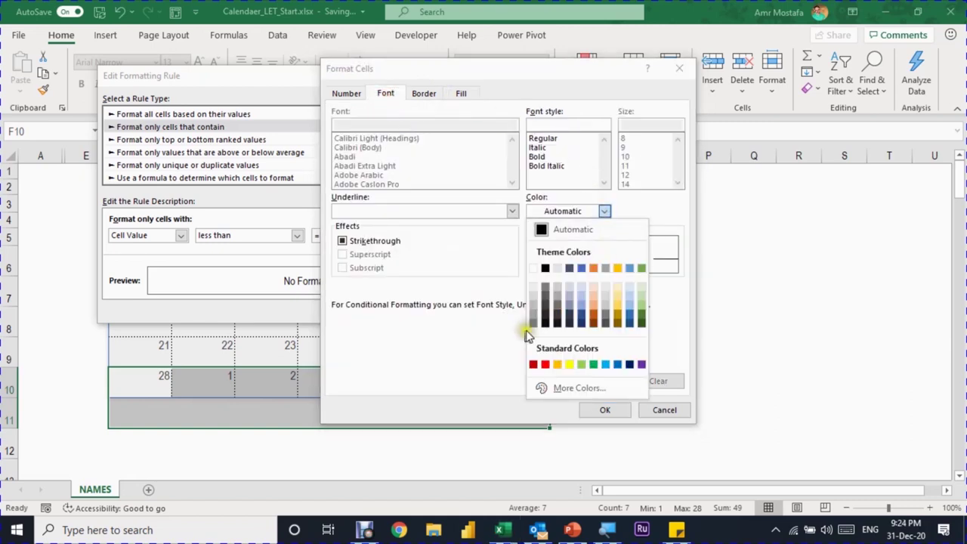
pyautogui.click(545, 288)
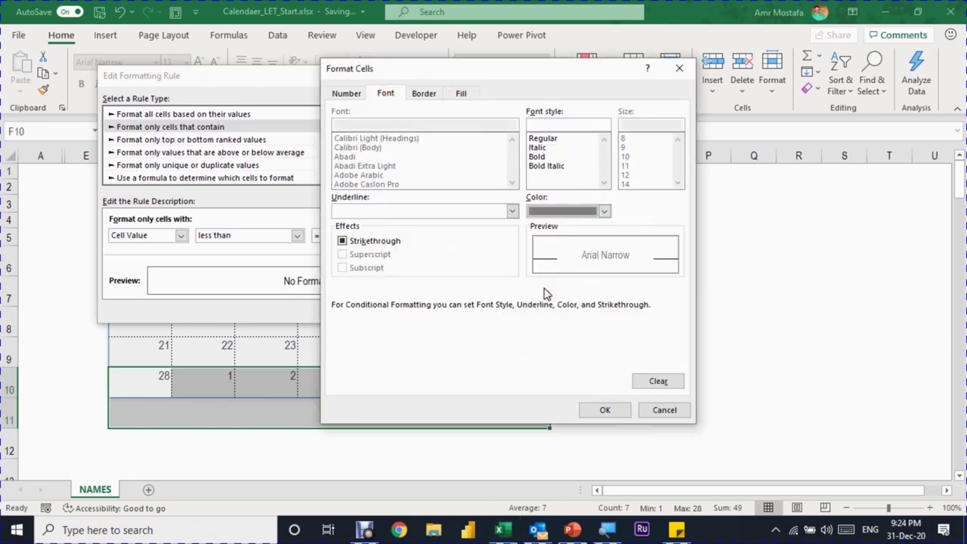
pyautogui.click(547, 148)
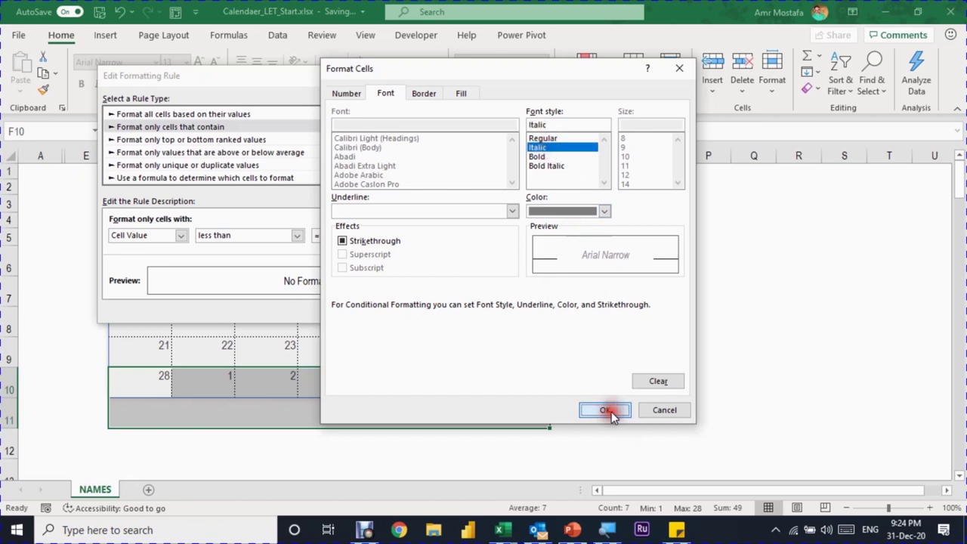
pyautogui.click(613, 408)
pyautogui.click(458, 314)
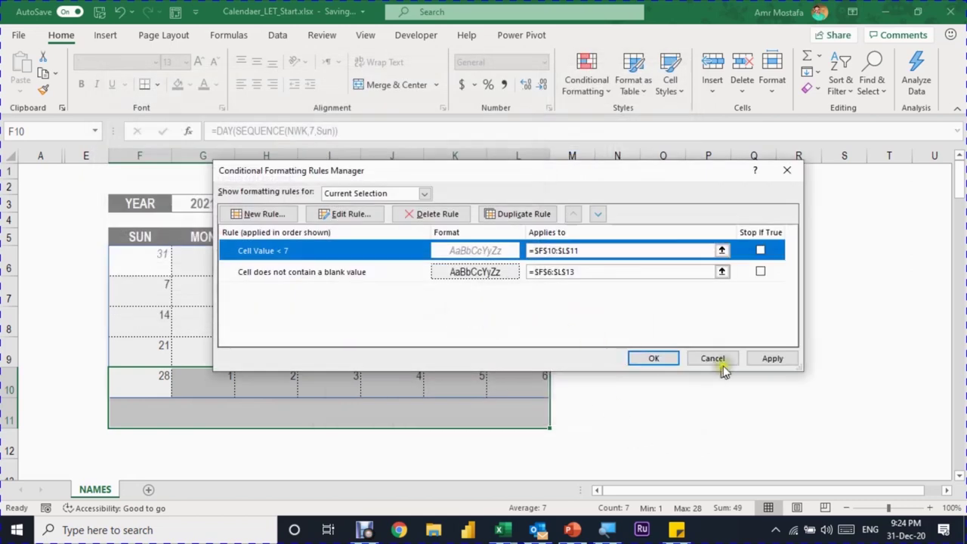
# Apply the less than 7 rule to F10:L11 and check the next-month days in G10:L10.
pyautogui.click(772, 358)
pyautogui.click(653, 358)
pyautogui.click(483, 323)
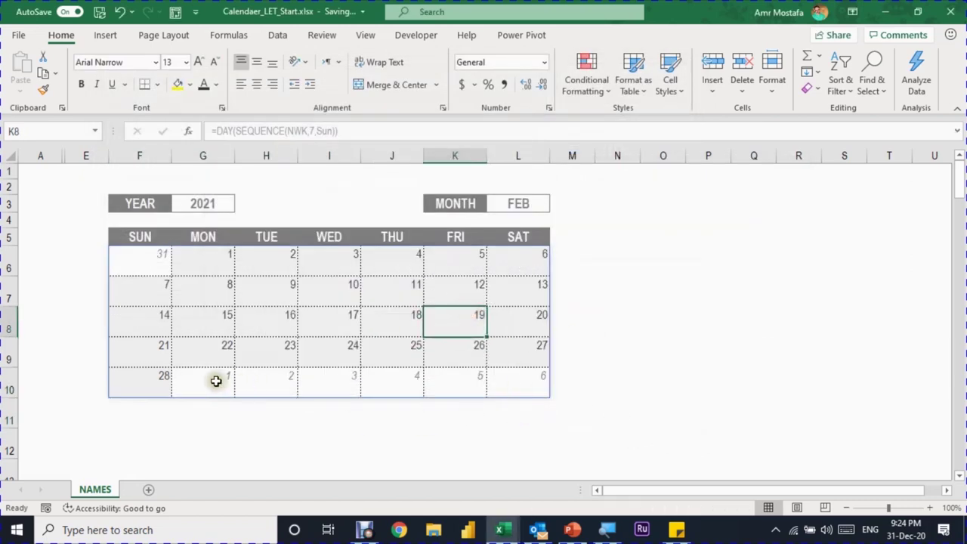
pyautogui.moveTo(214, 379); pyautogui.dragTo(532, 386)
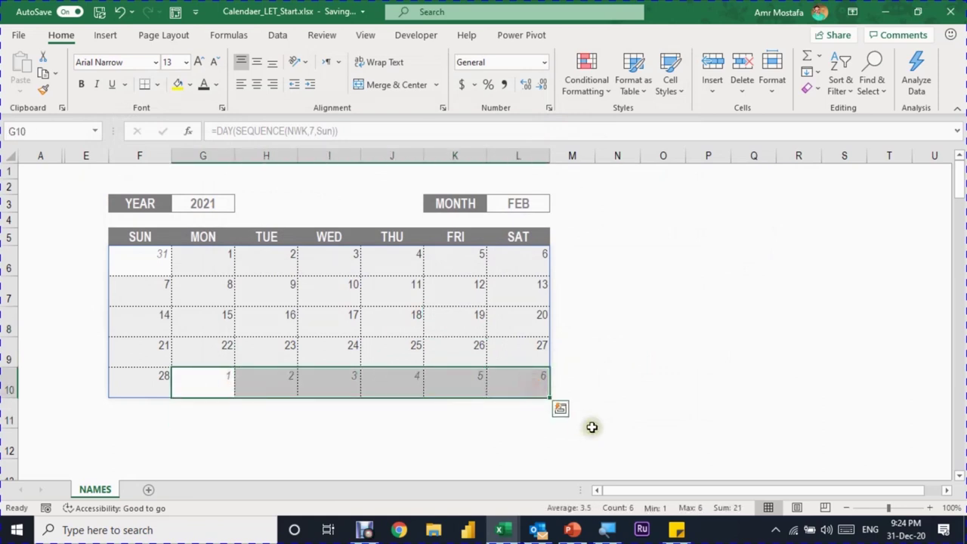
pyautogui.click(453, 328)
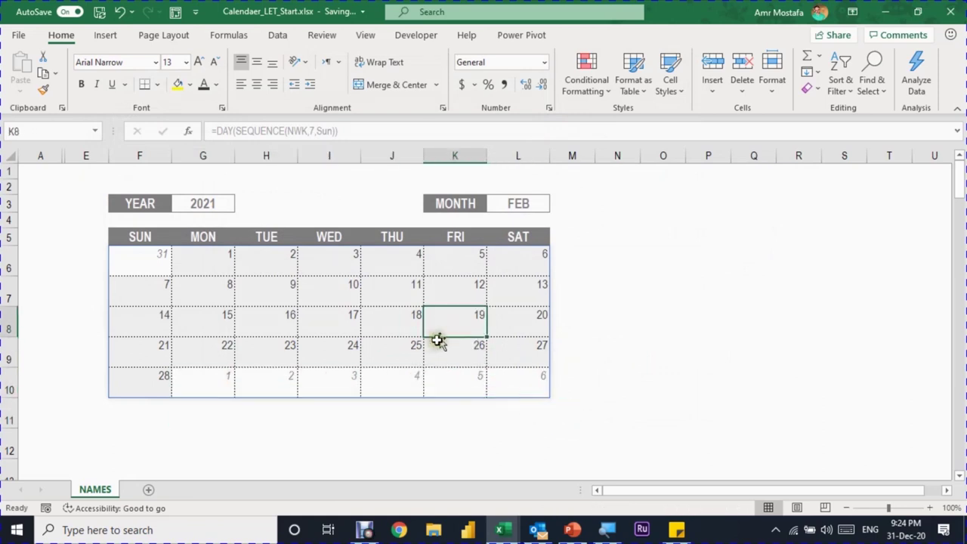
# Set the calendar month to MAR and check the dimmed adjacent-month days in F6 and J10:L10.
pyautogui.click(515, 205)
pyautogui.click(556, 204)
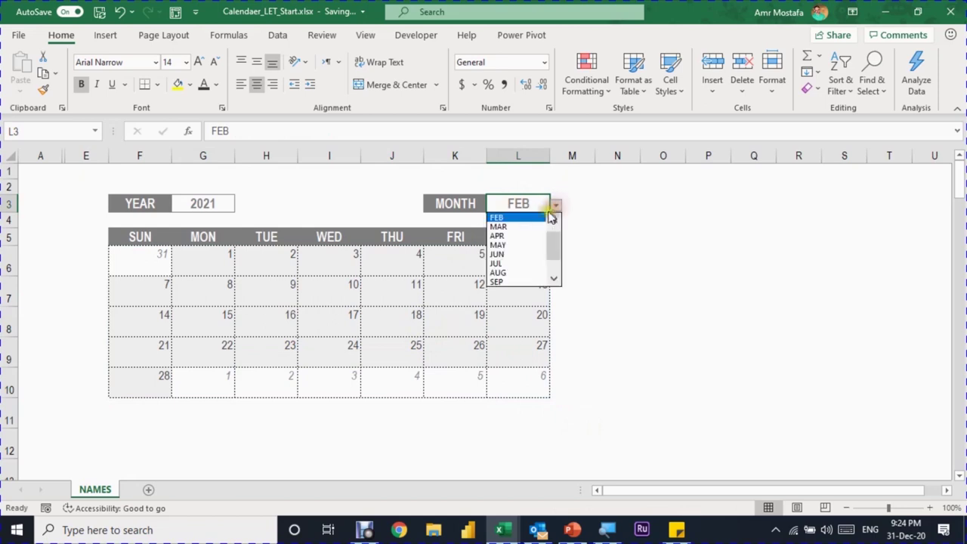
pyautogui.click(540, 229)
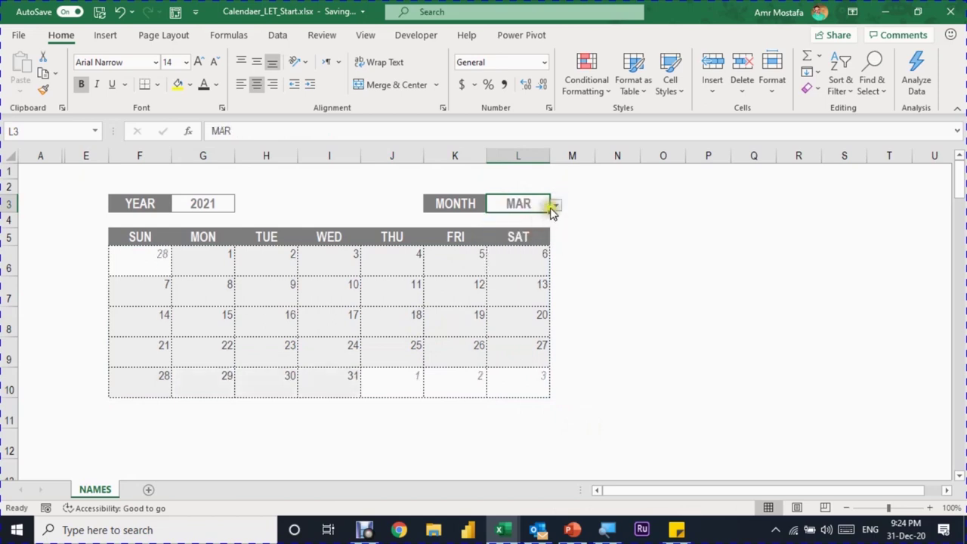
pyautogui.click(146, 261)
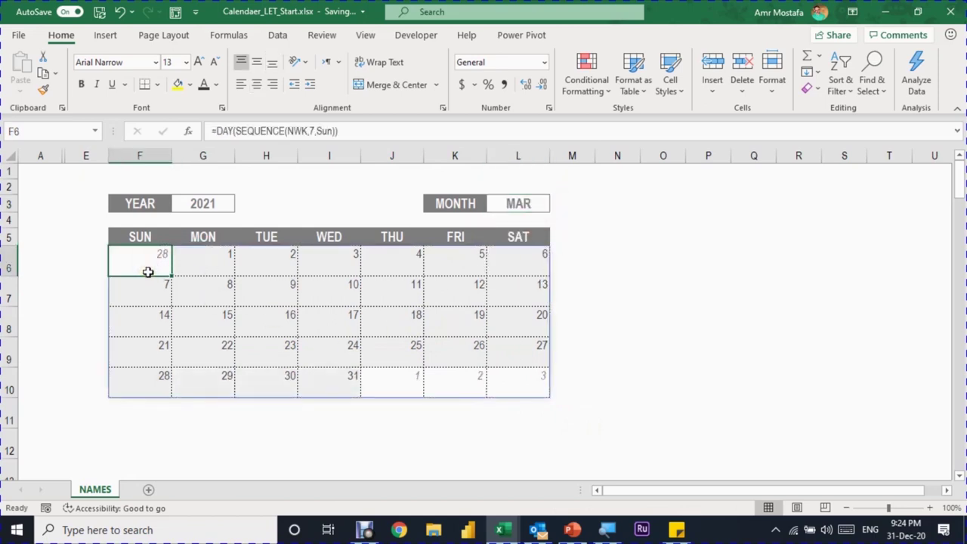
pyautogui.moveTo(393, 385); pyautogui.dragTo(516, 382)
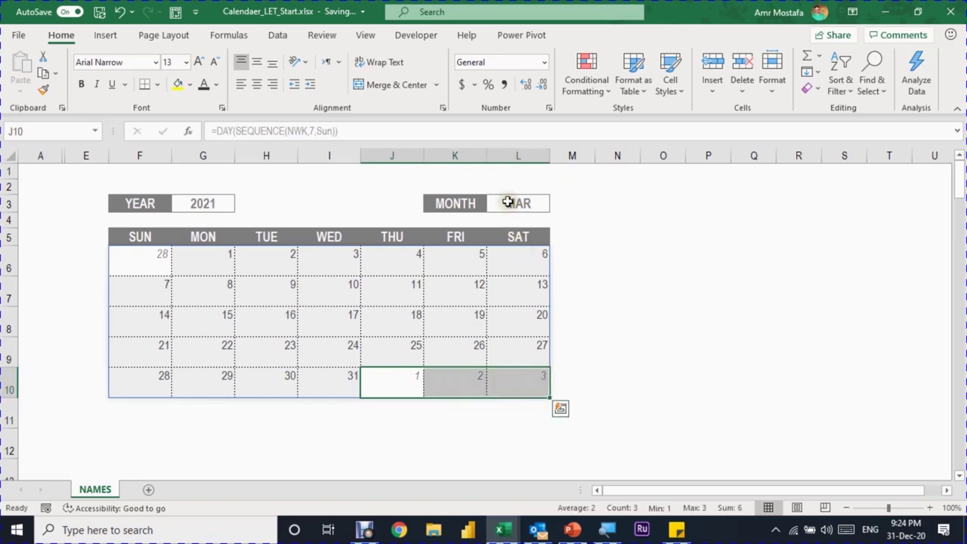
# Set the calendar month to OCT and check the dimmed days of the adjacent months.
pyautogui.click(508, 203)
pyautogui.click(555, 205)
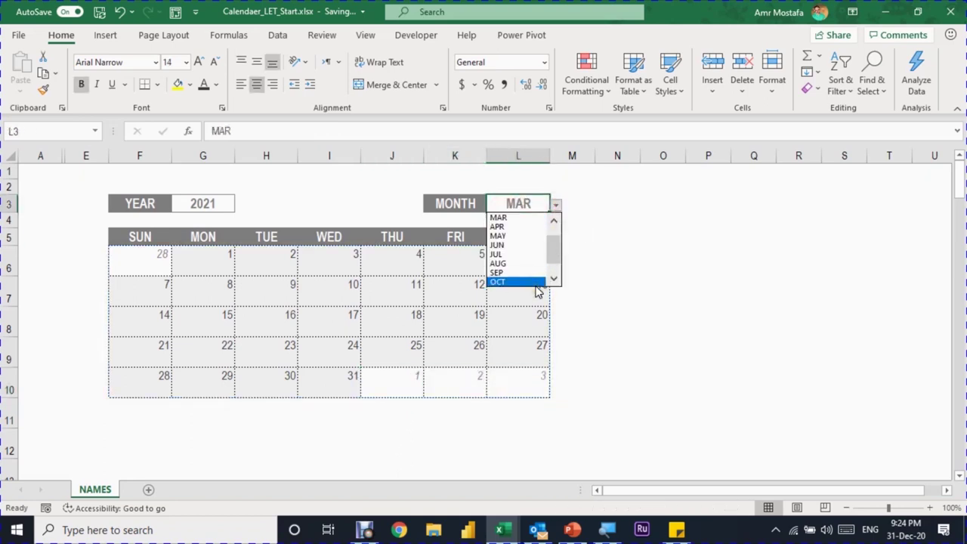
pyautogui.click(533, 283)
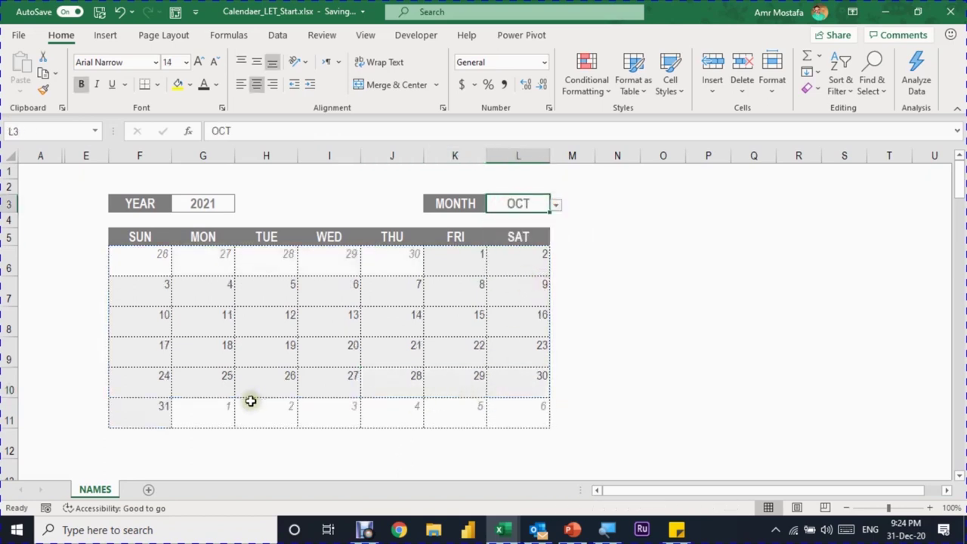
pyautogui.click(249, 305)
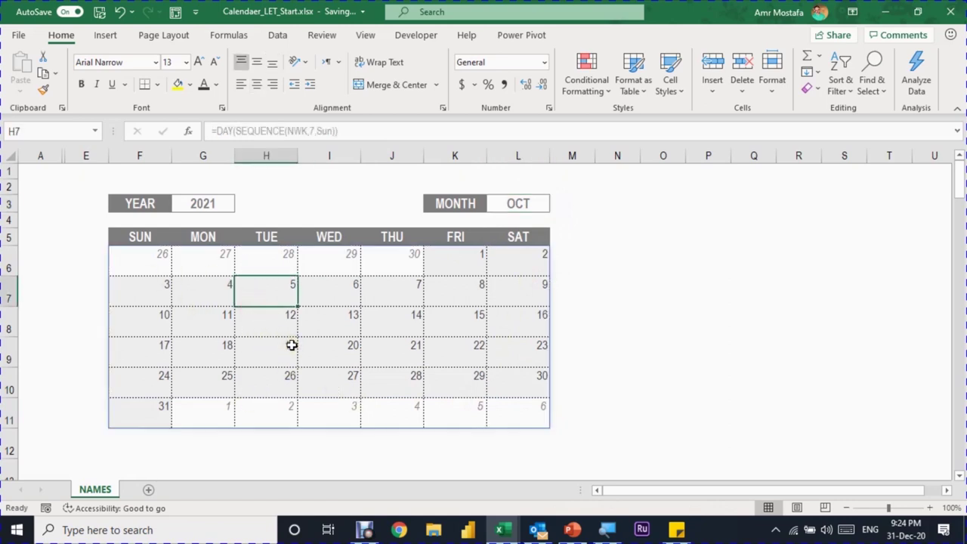
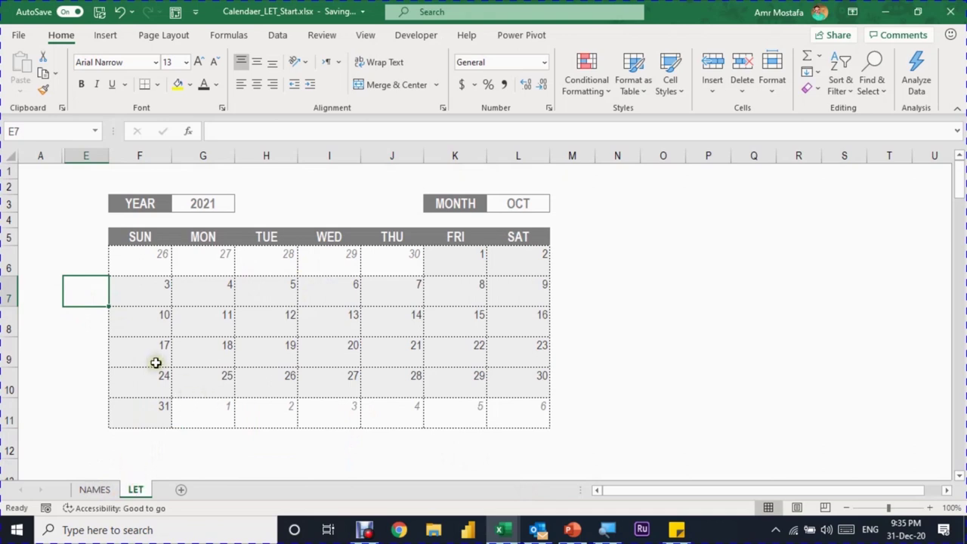
# Examine the Sales, Cost and Profit example in H17:I19 of the LET sheet, including the profit formula in I19.
pyautogui.scroll(-4, 322, 343)
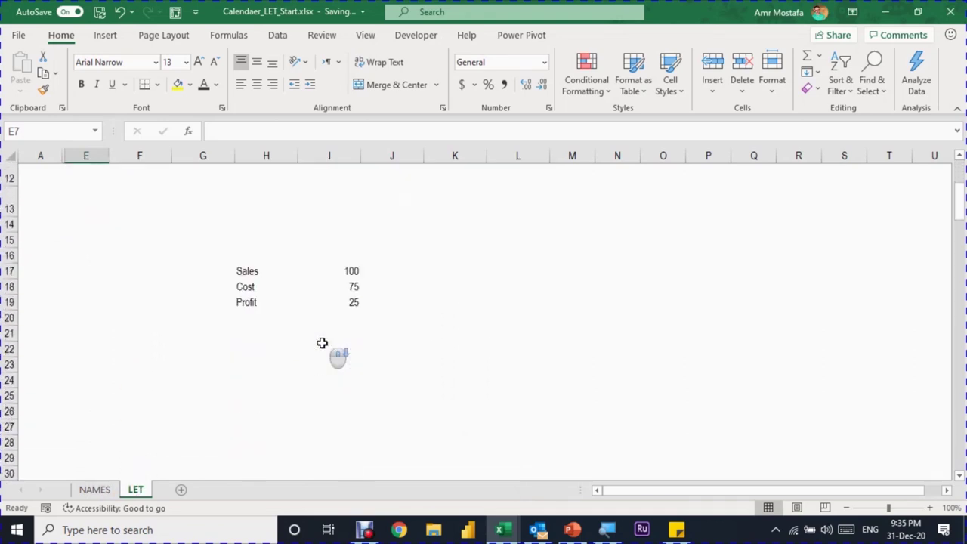
pyautogui.scroll(1, 287, 309)
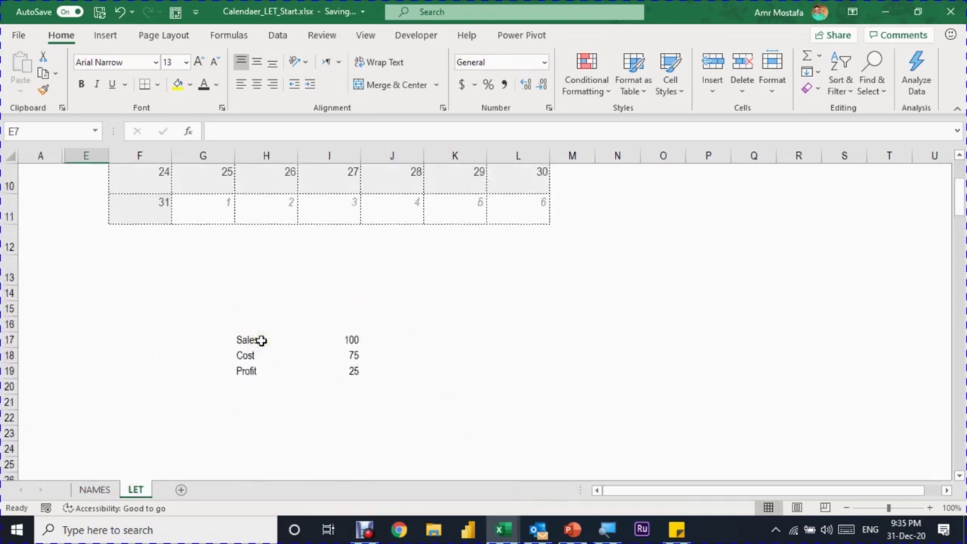
pyautogui.moveTo(260, 340); pyautogui.dragTo(275, 364)
pyautogui.click(272, 339)
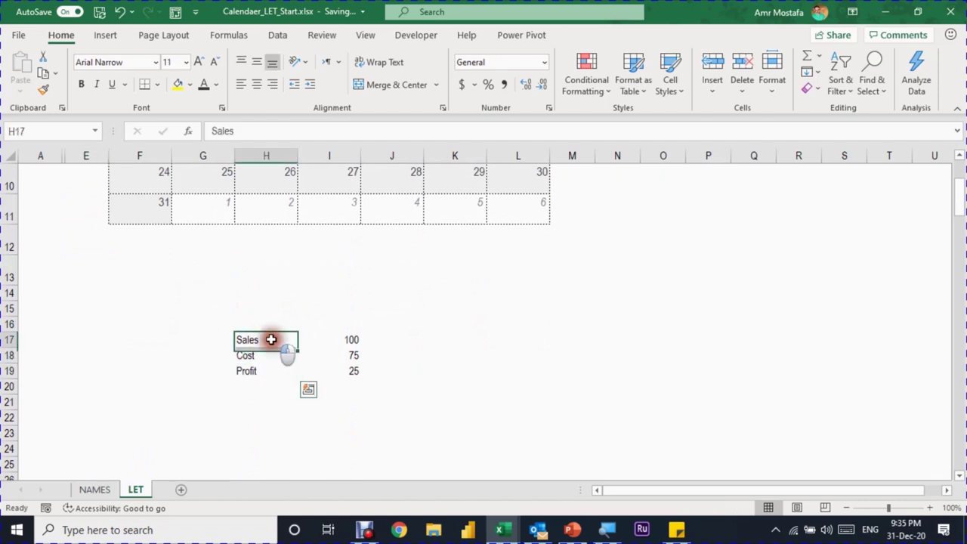
pyautogui.click(362, 339)
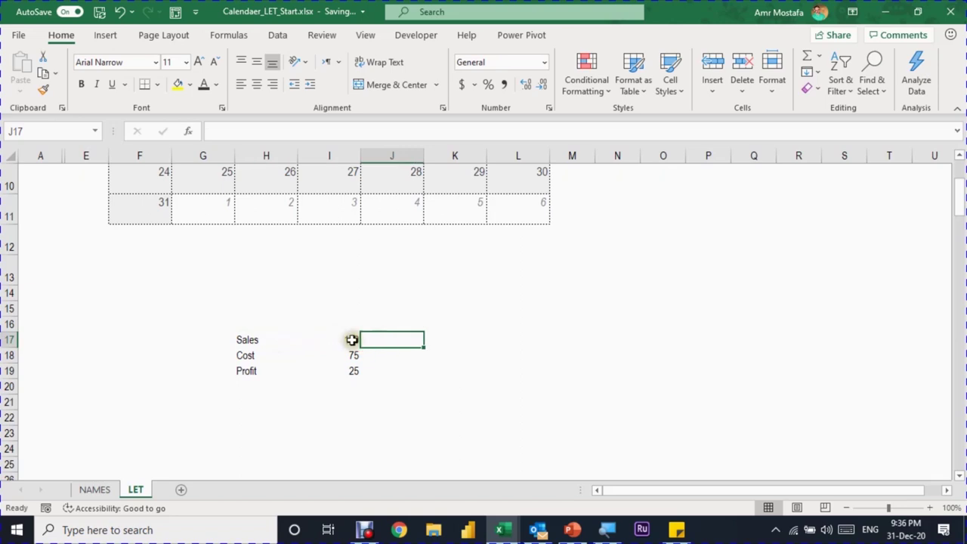
pyautogui.click(352, 339)
pyautogui.click(250, 356)
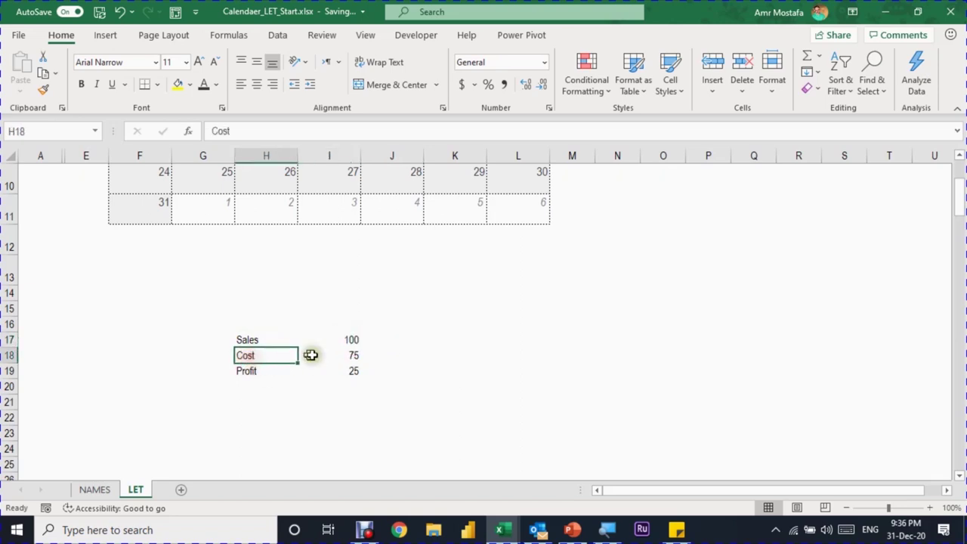
pyautogui.click(345, 353)
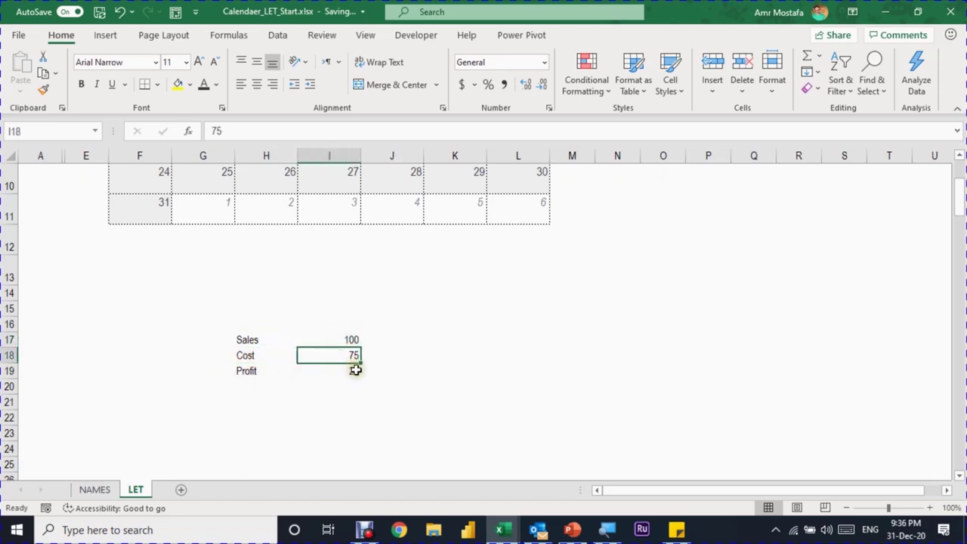
pyautogui.click(355, 369)
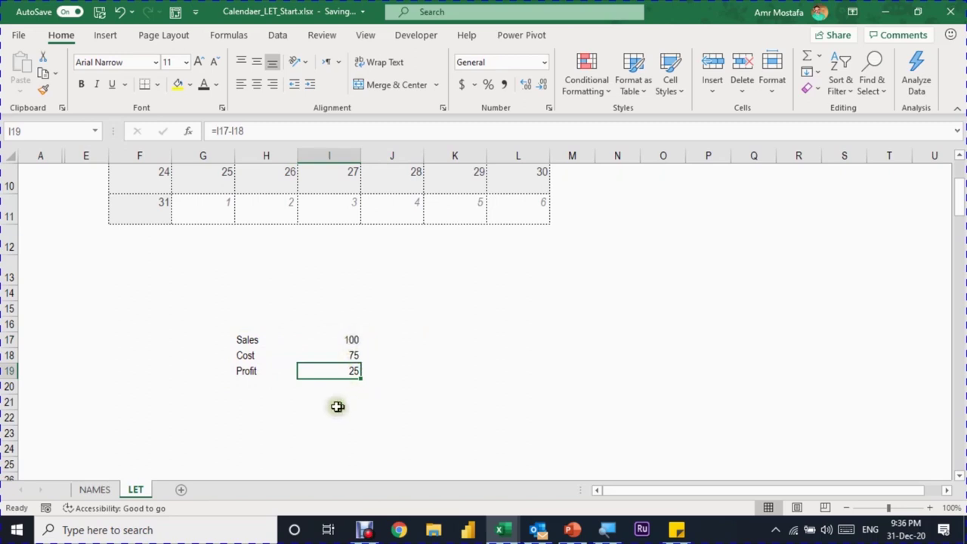
# Start a LET formula in H22 that defines the name Sales with cell I17 as its value.
pyautogui.click(266, 417)
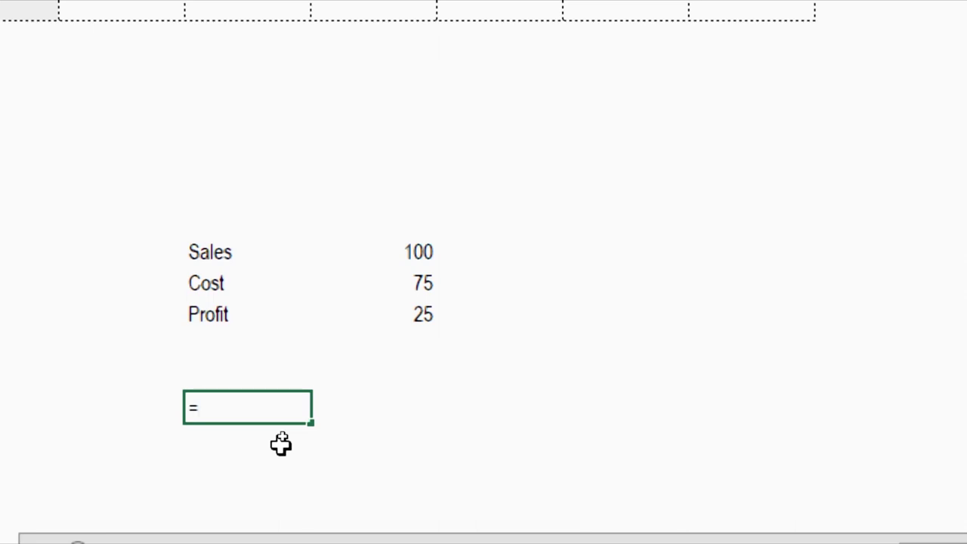
pyautogui.write('let')
pyautogui.press('Tab')
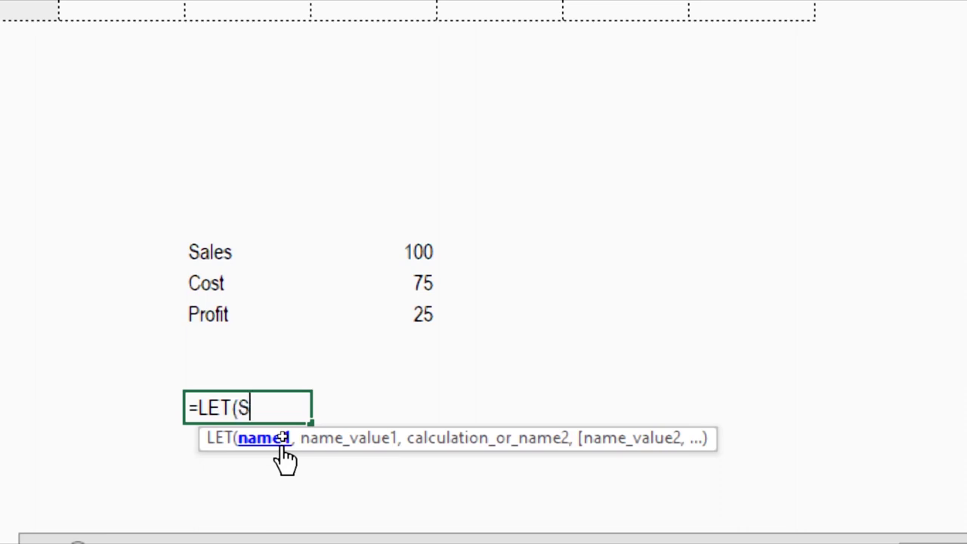
pyautogui.write('ales,')
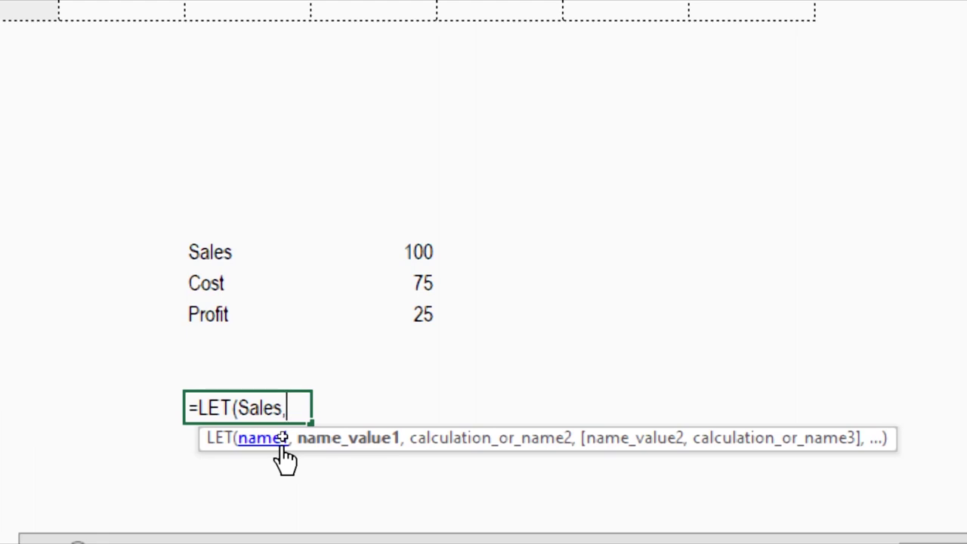
pyautogui.write('100')
pyautogui.click(421, 253)
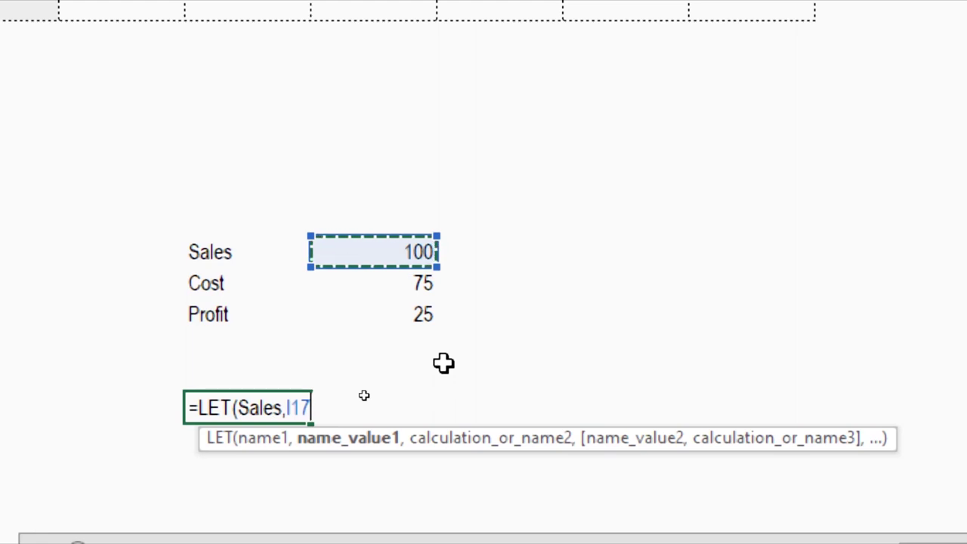
pyautogui.write(',')
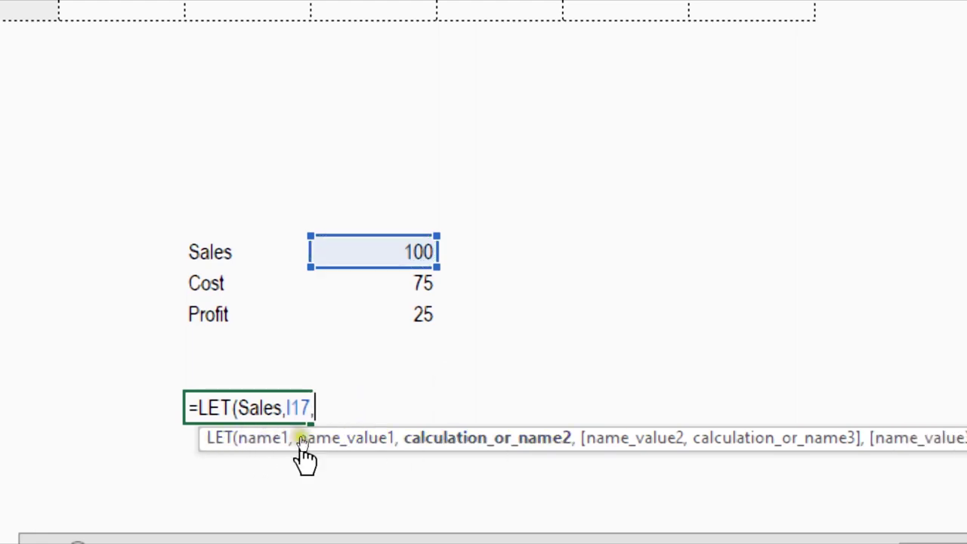
# Review the LET formula's Sales name and value arguments, and add a second name Cost with cell I18 as its value.
pyautogui.click(257, 441)
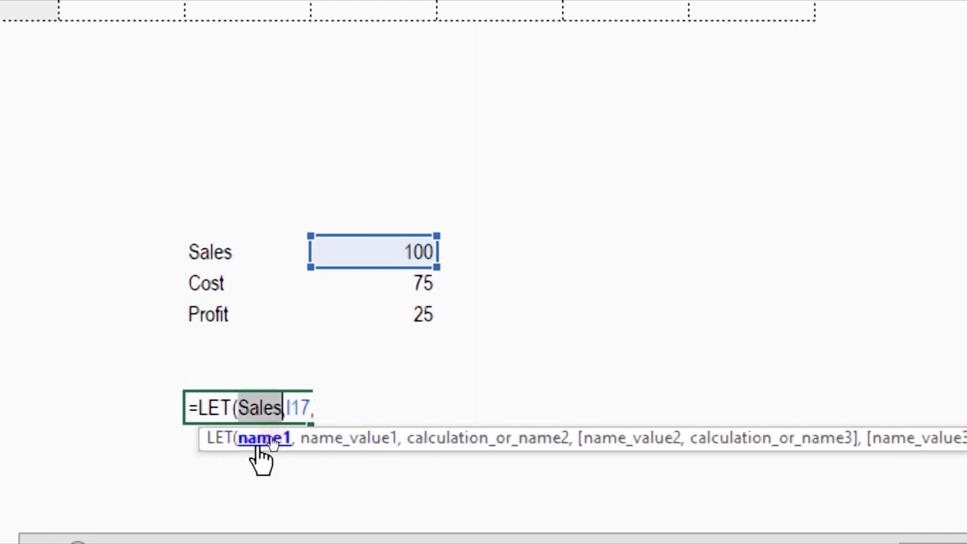
pyautogui.click(361, 441)
pyautogui.click(470, 442)
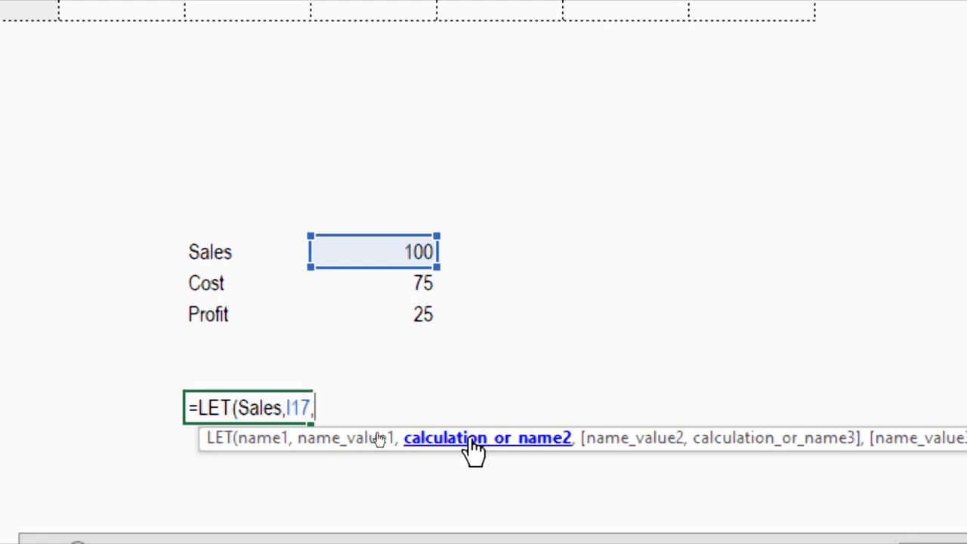
pyautogui.click(248, 442)
pyautogui.click(332, 442)
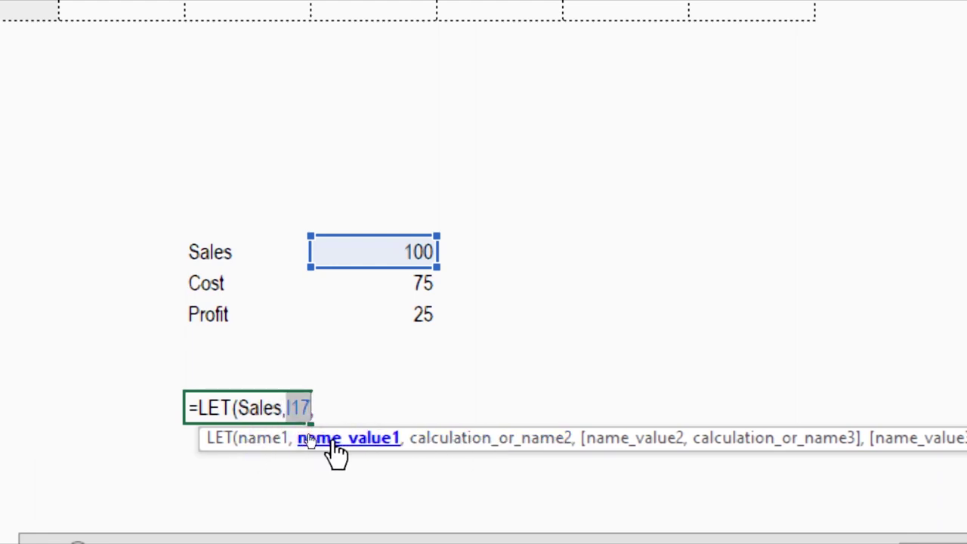
pyautogui.press('Right')
pyautogui.press('Right')
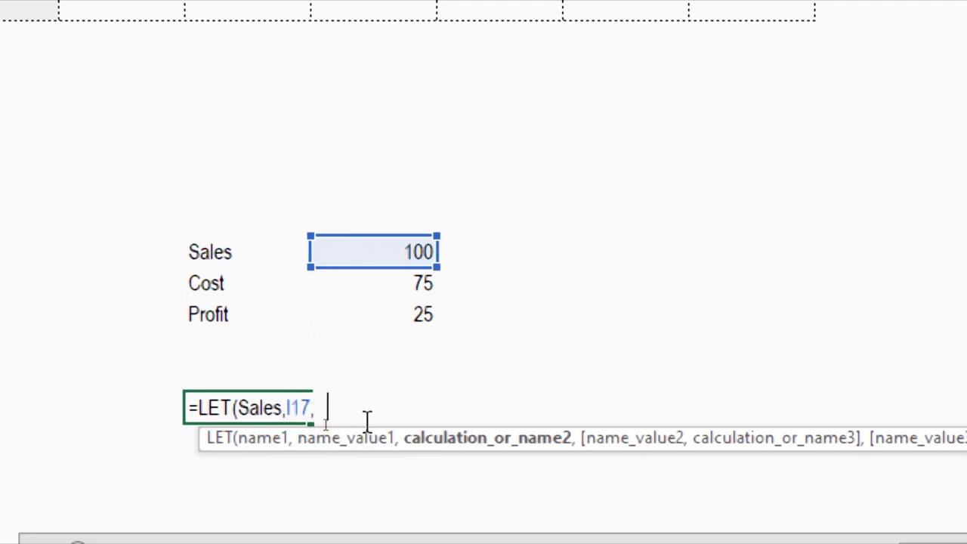
pyautogui.write('Cost,')
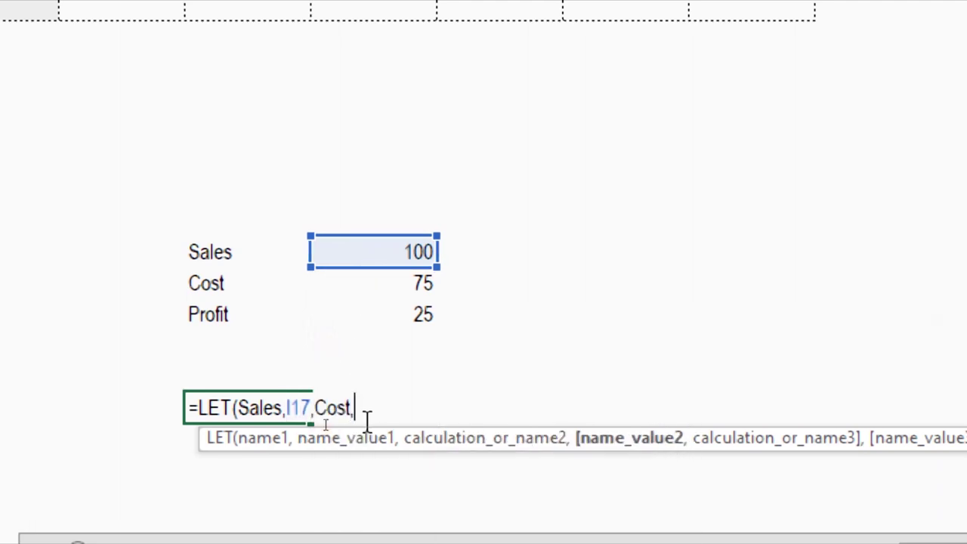
pyautogui.click(393, 282)
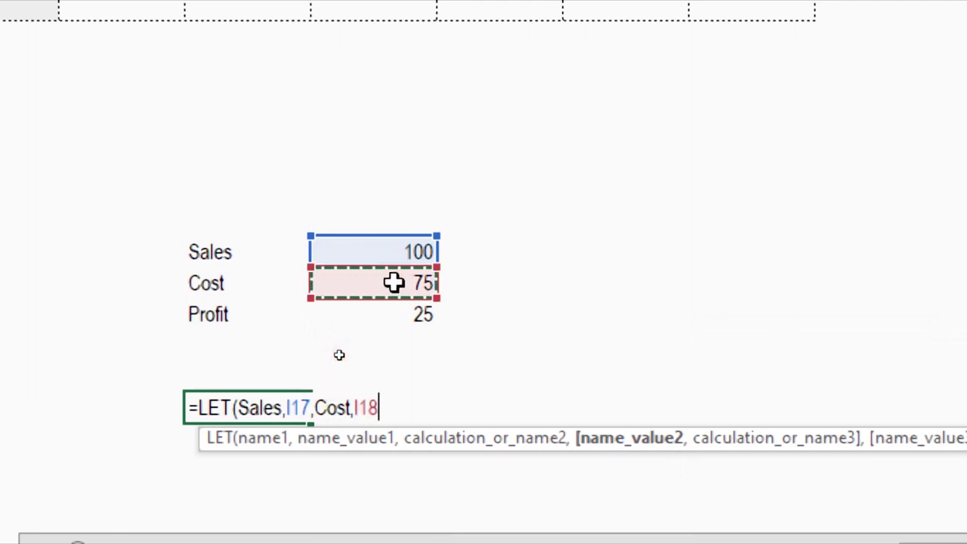
pyautogui.write(',')
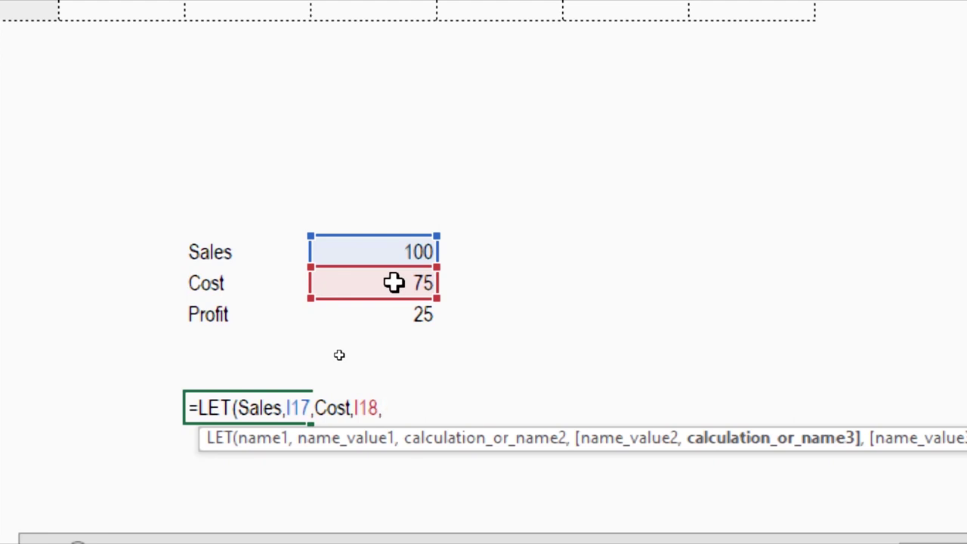
# Add a third name Profit to the LET formula, defined as Sales-Cost, and check its name and value arguments.
pyautogui.write('Profit,')
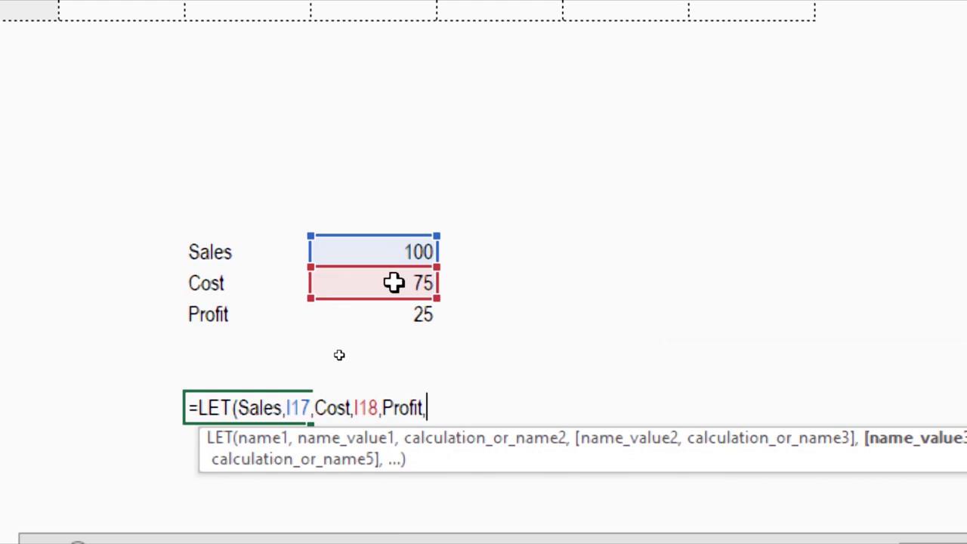
pyautogui.write('Sales')
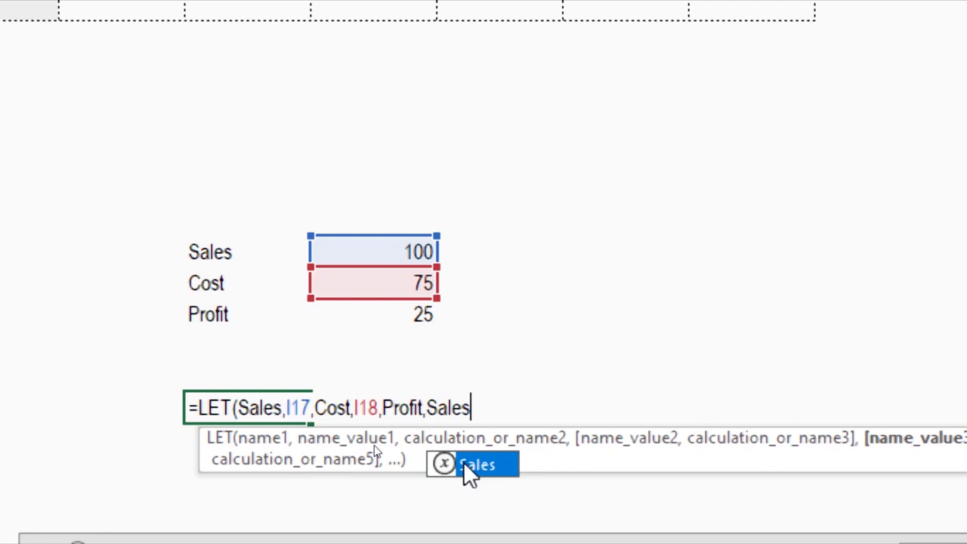
pyautogui.write('-')
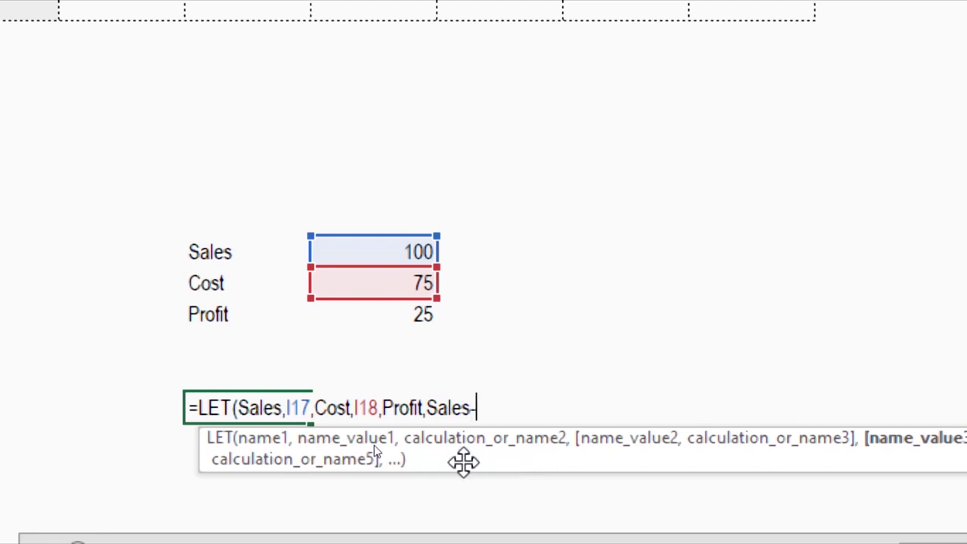
pyautogui.write('Cost')
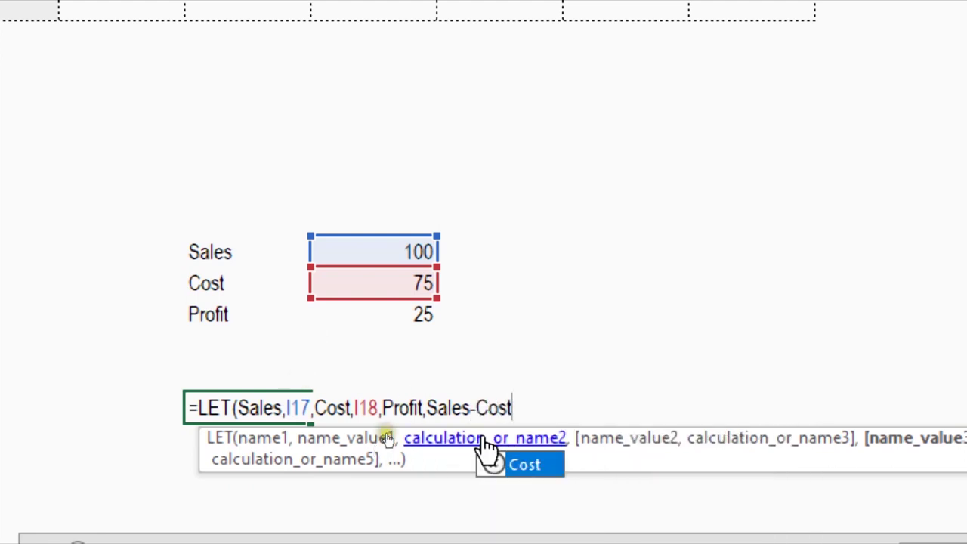
pyautogui.doubleClick(529, 464)
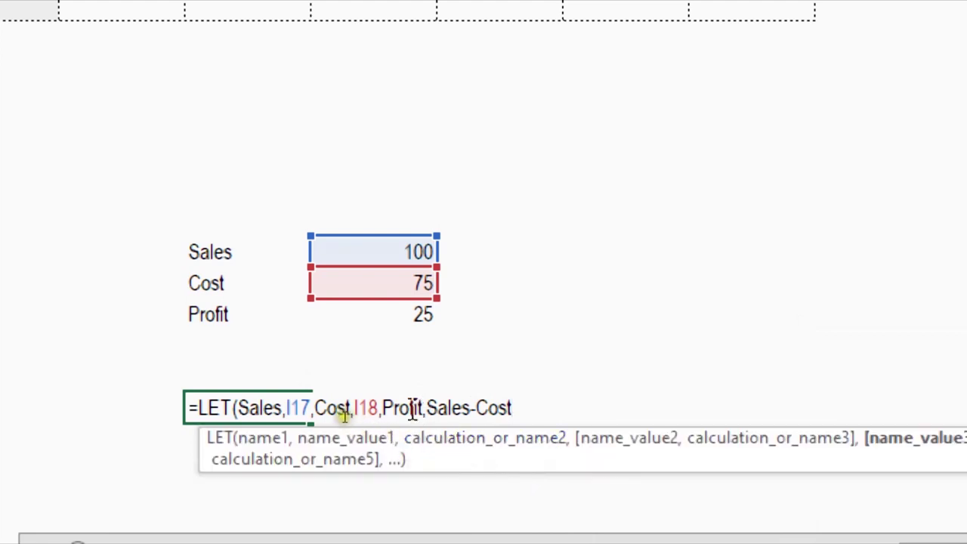
pyautogui.click(789, 442)
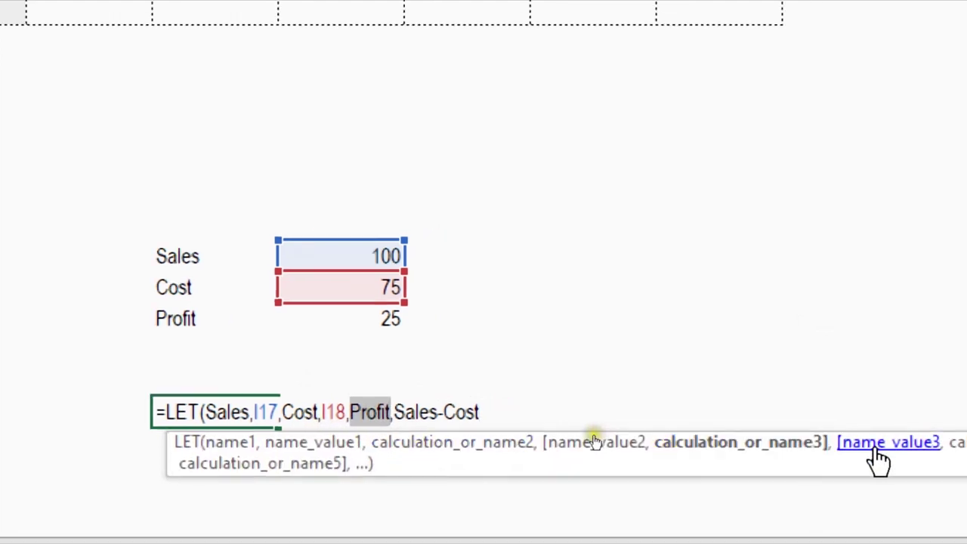
pyautogui.click(893, 443)
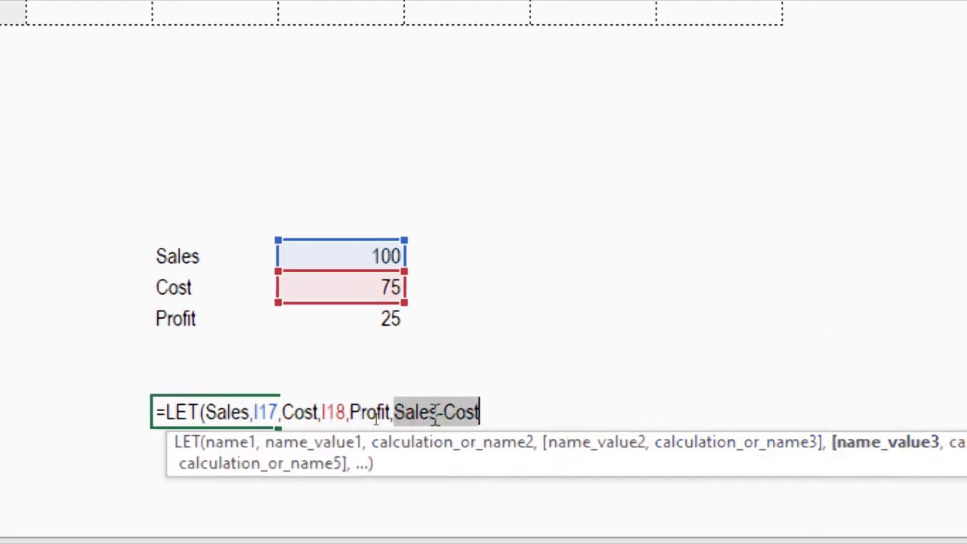
pyautogui.click(504, 409)
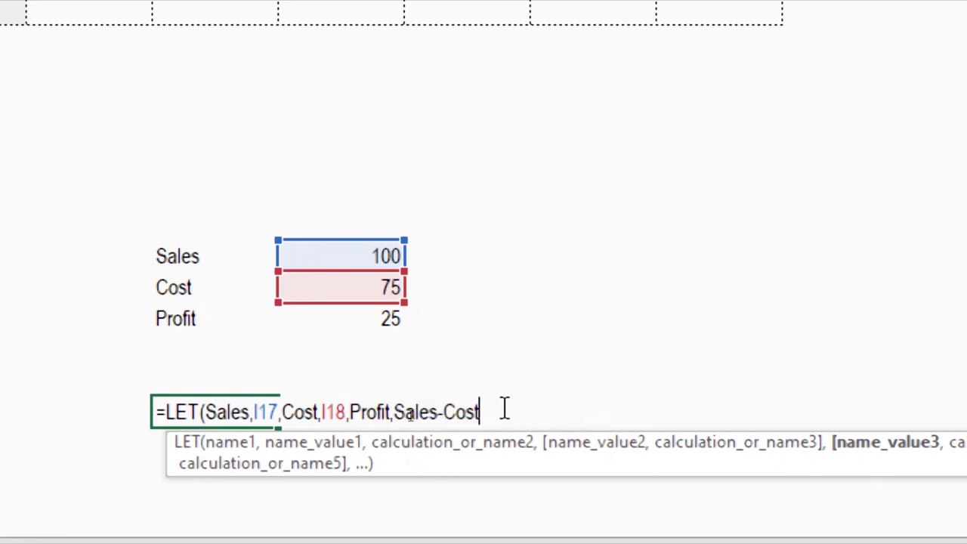
# Complete the LET formula in H22 with Profit as its final calculation.
pyautogui.write(',')
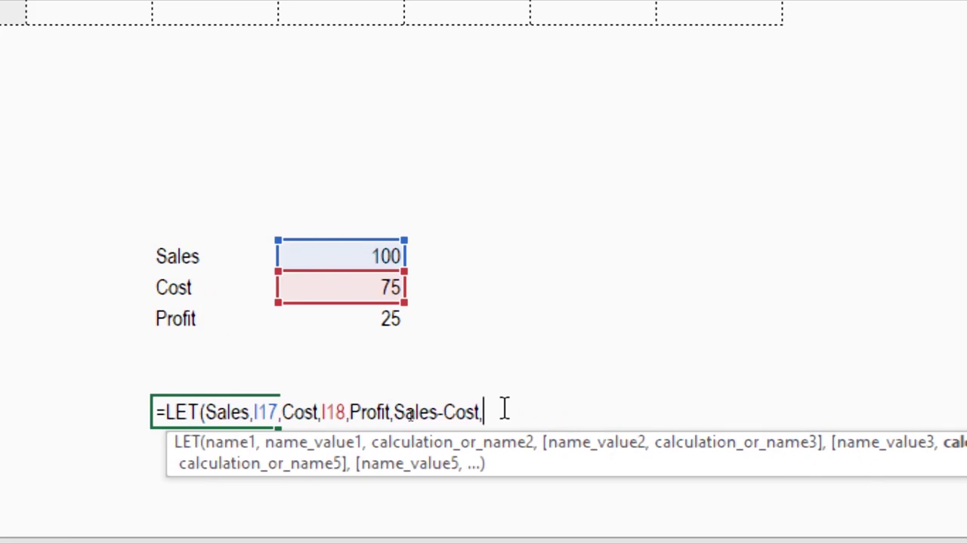
pyautogui.write('Profit')
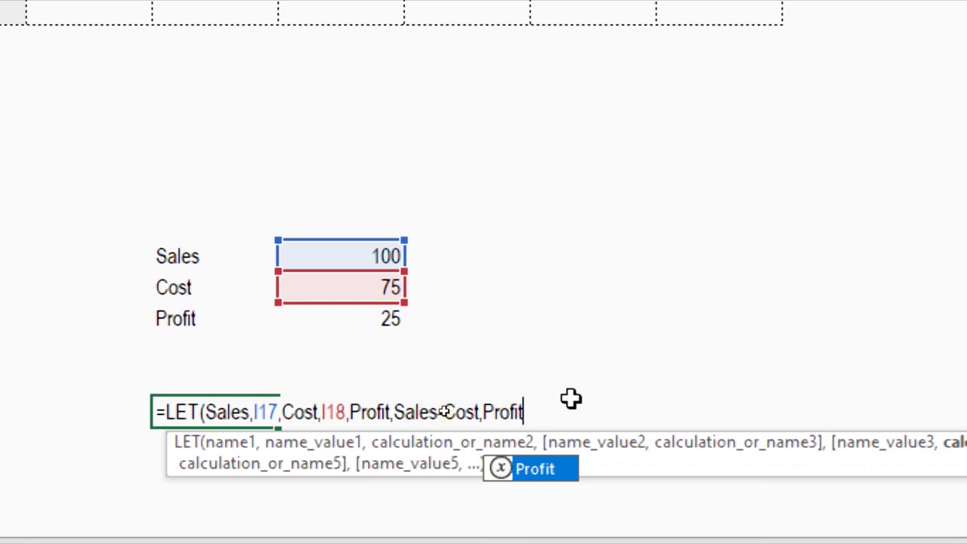
pyautogui.write(')')
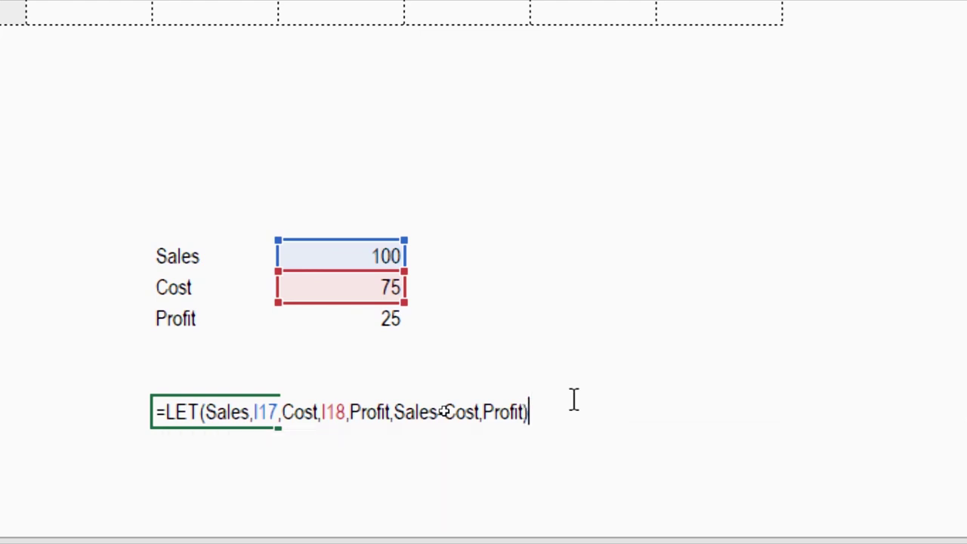
pyautogui.press('Return')
pyautogui.click(198, 407)
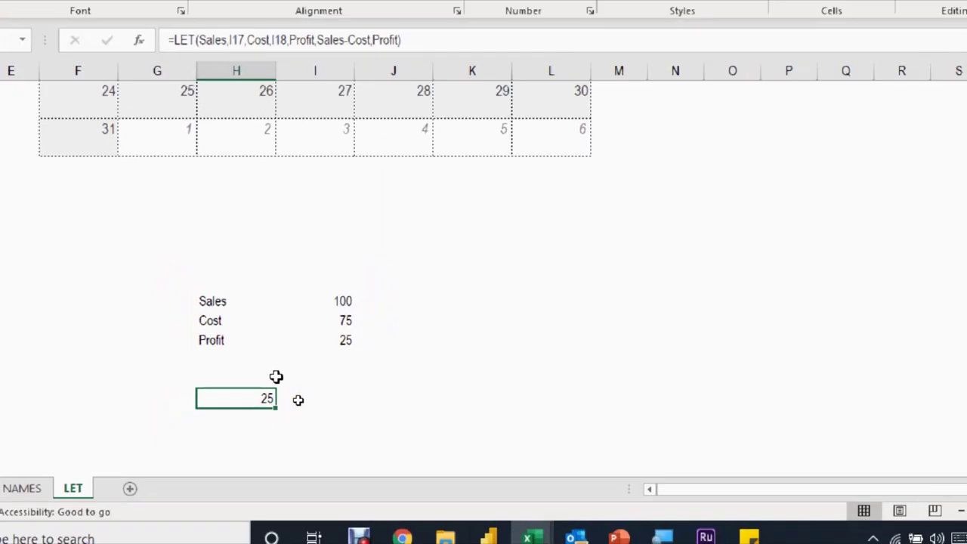
# Move the Sales, Cost and Profit example with its LET formula, H17:I22, down so that it starts at H24.
pyautogui.scroll(2, 45, 292)
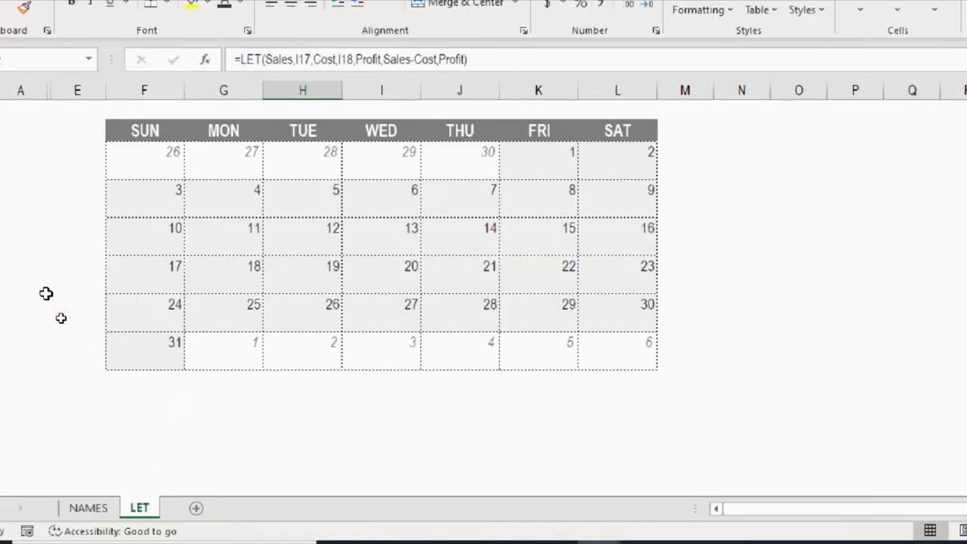
pyautogui.scroll(-2, 46, 293)
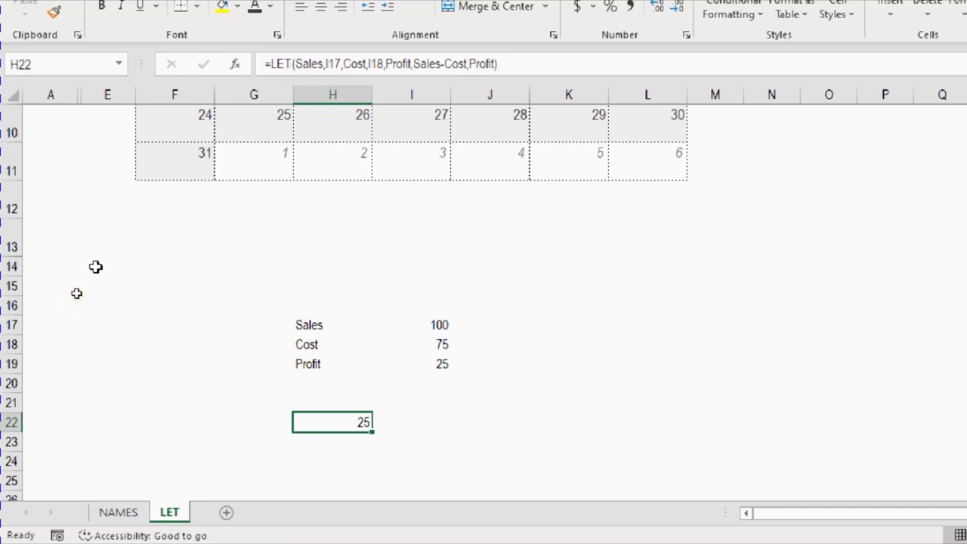
pyautogui.scroll(3, 95, 267)
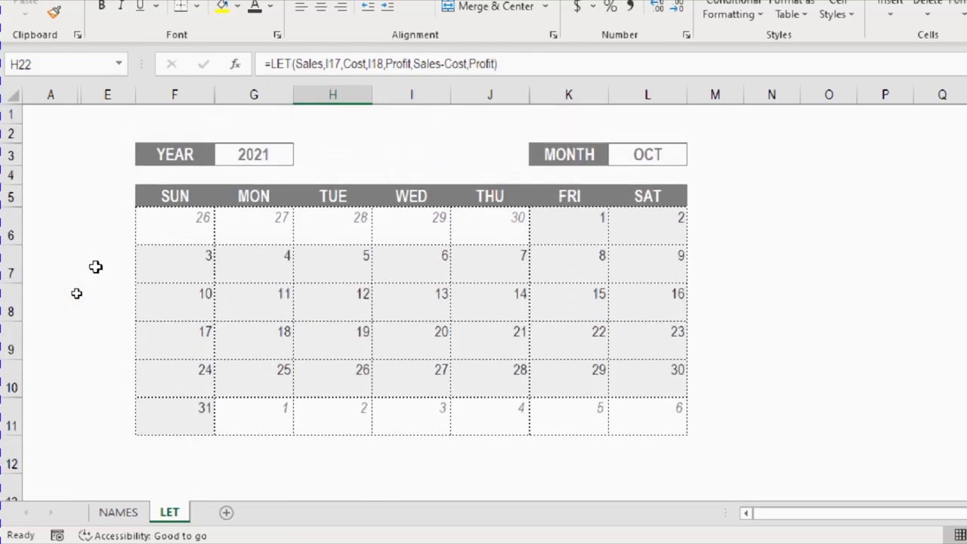
pyautogui.scroll(-3, 95, 267)
pyautogui.click(403, 383)
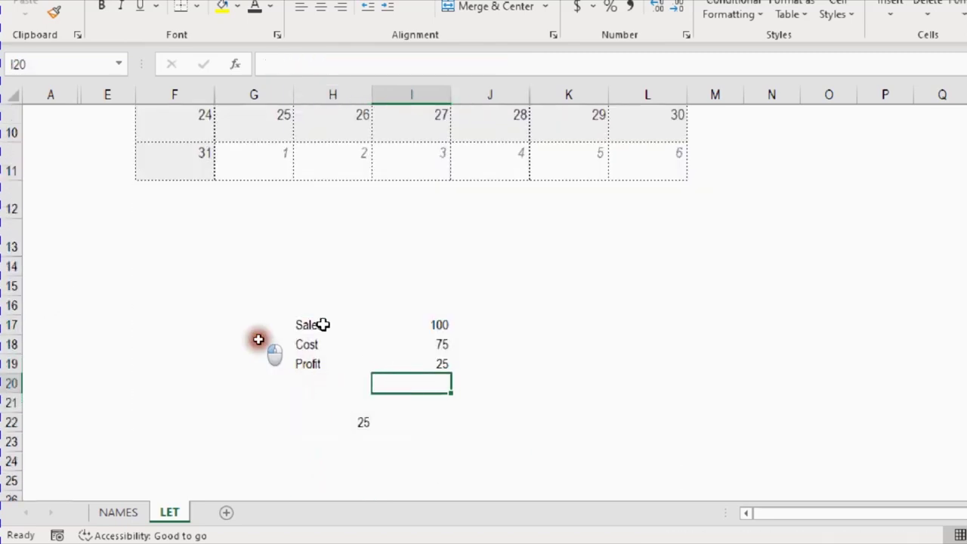
pyautogui.moveTo(319, 324); pyautogui.dragTo(341, 425)
pyautogui.moveTo(425, 431); pyautogui.dragTo(435, 431)
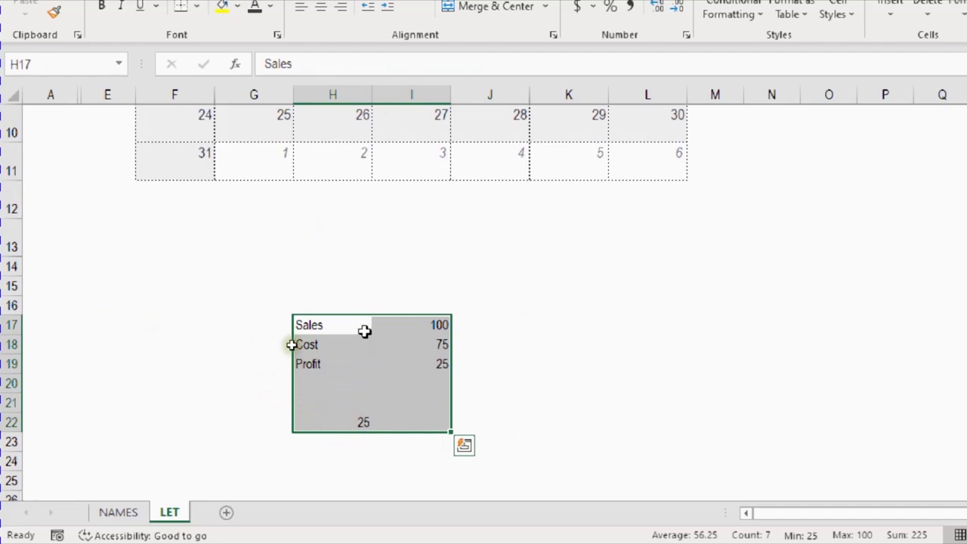
pyautogui.moveTo(367, 318); pyautogui.dragTo(356, 467)
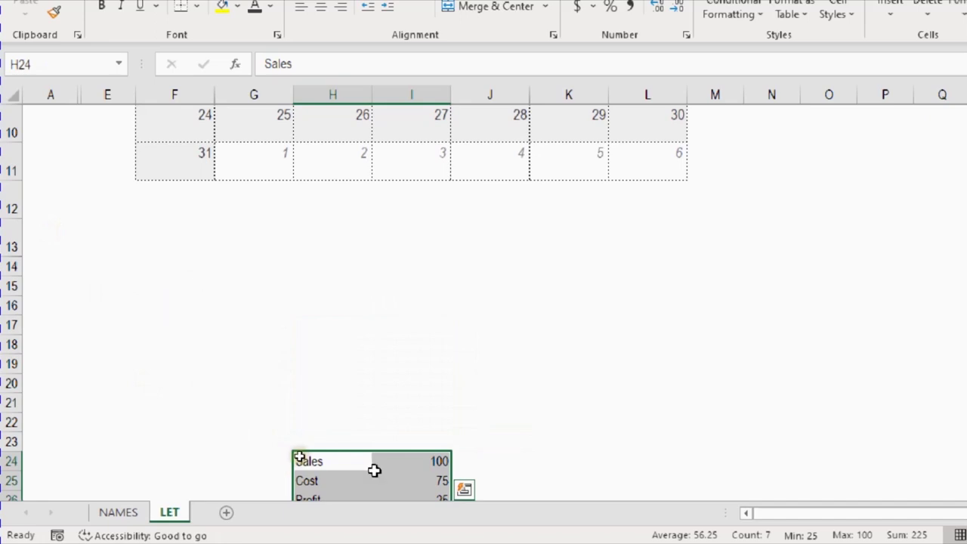
# Unhide the helper columns between A and E on the LET sheet.
pyautogui.scroll(3, 152, 405)
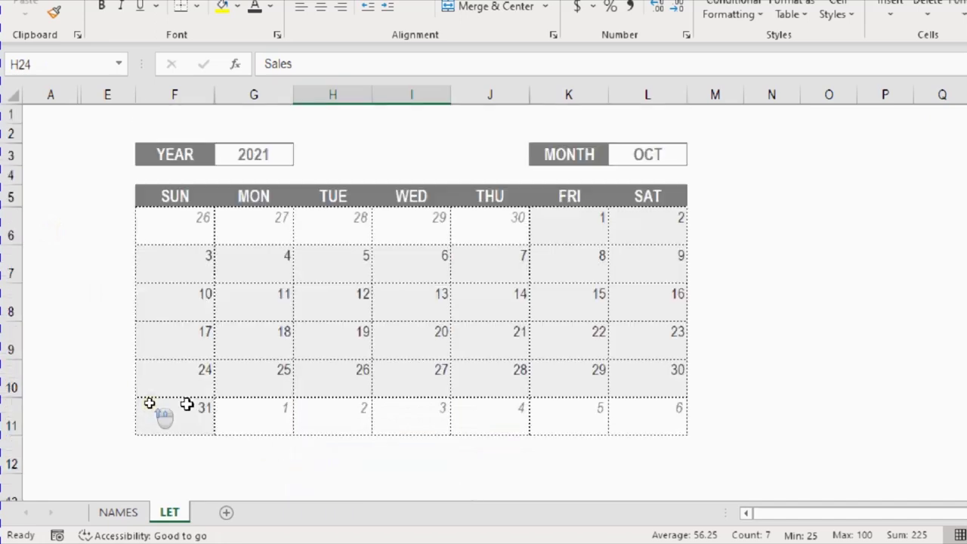
pyautogui.moveTo(67, 94); pyautogui.dragTo(89, 94)
pyautogui.rightClick(91, 99)
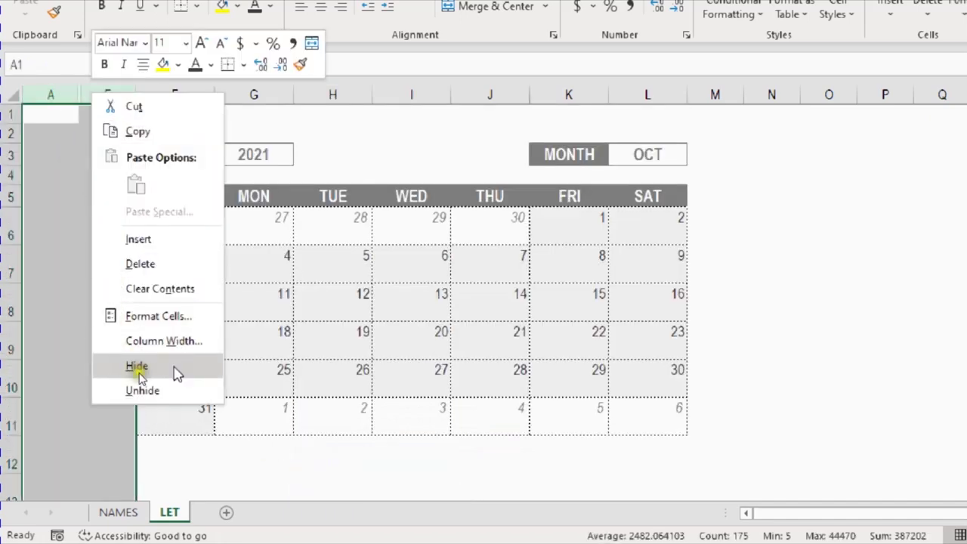
pyautogui.click(183, 390)
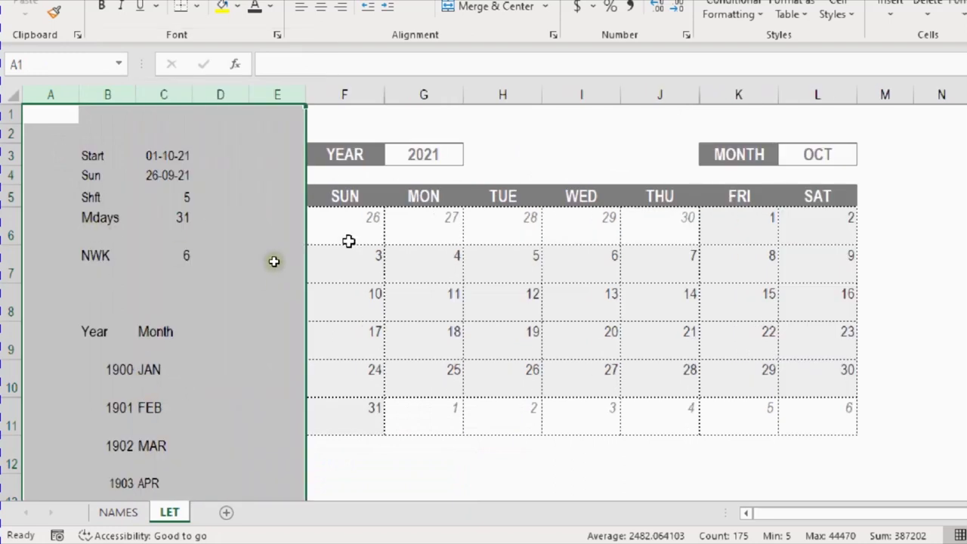
# Hide the calendar columns F to L and select cell N3.
pyautogui.click(330, 92)
pyautogui.moveTo(330, 93); pyautogui.dragTo(812, 92)
pyautogui.rightClick(817, 97)
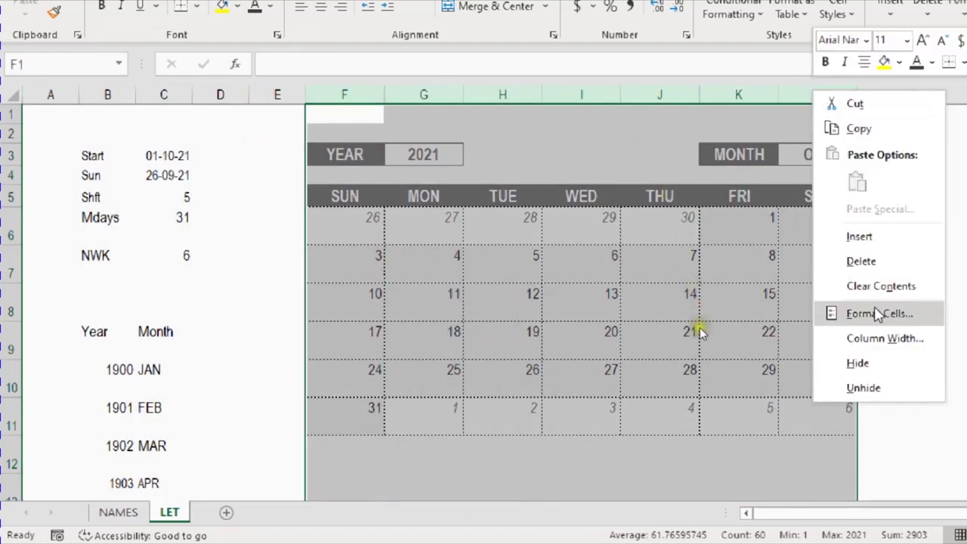
pyautogui.click(839, 364)
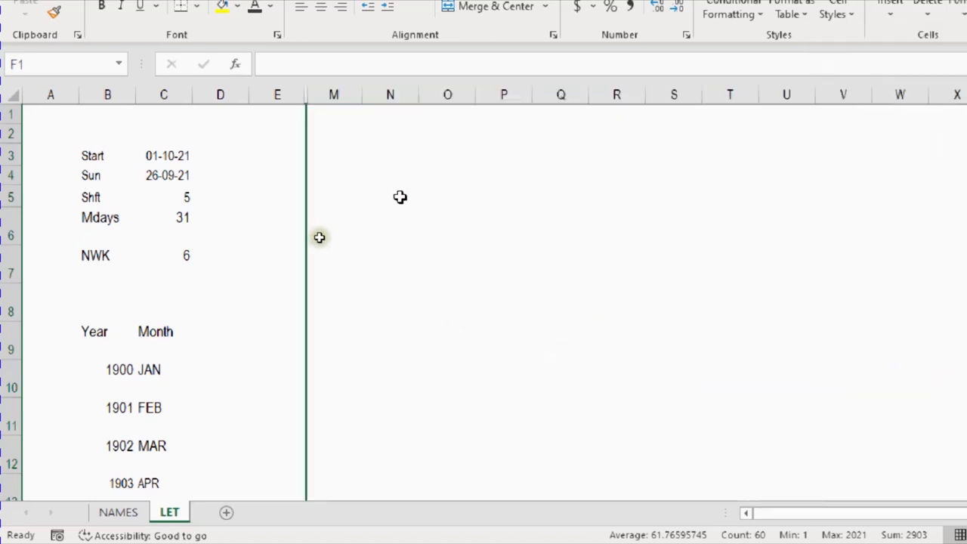
pyautogui.click(389, 154)
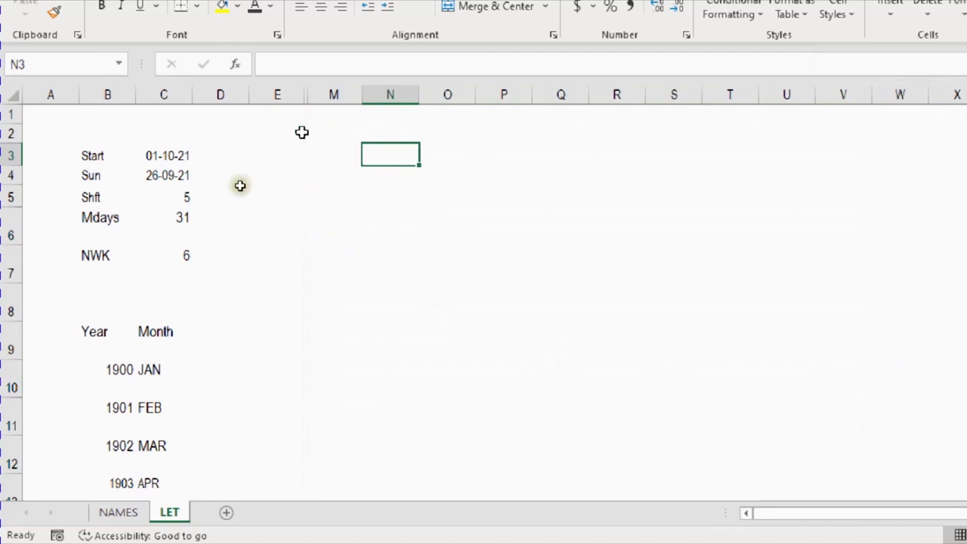
# Copy the Start formula text DATEVALUE("1-"&L3&"-"&G3) from C3 without its equals sign, leaving the cell unchanged.
pyautogui.moveTo(92, 155); pyautogui.dragTo(86, 276)
pyautogui.click(171, 156)
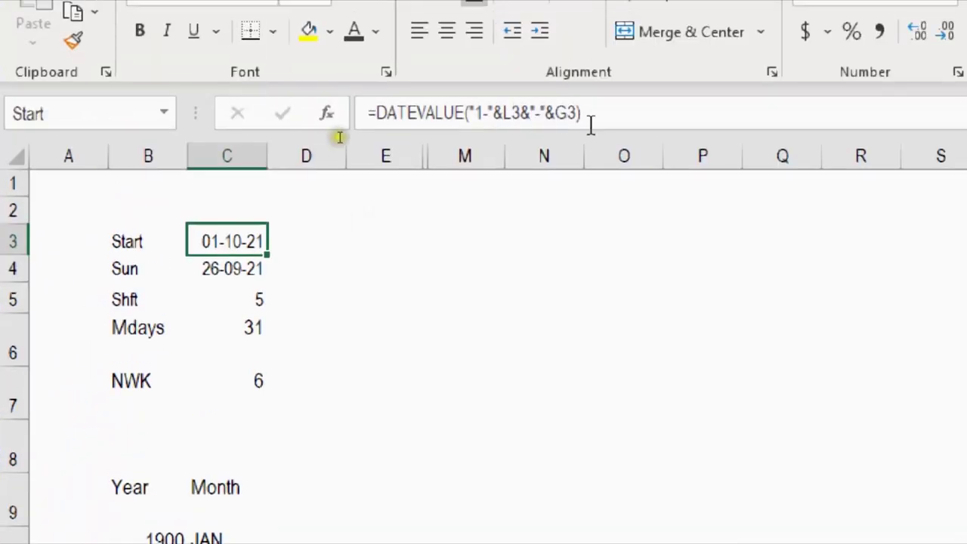
pyautogui.moveTo(587, 28); pyautogui.dragTo(416, 37)
pyautogui.moveTo(414, 121); pyautogui.dragTo(384, 136)
pyautogui.press('Escape')
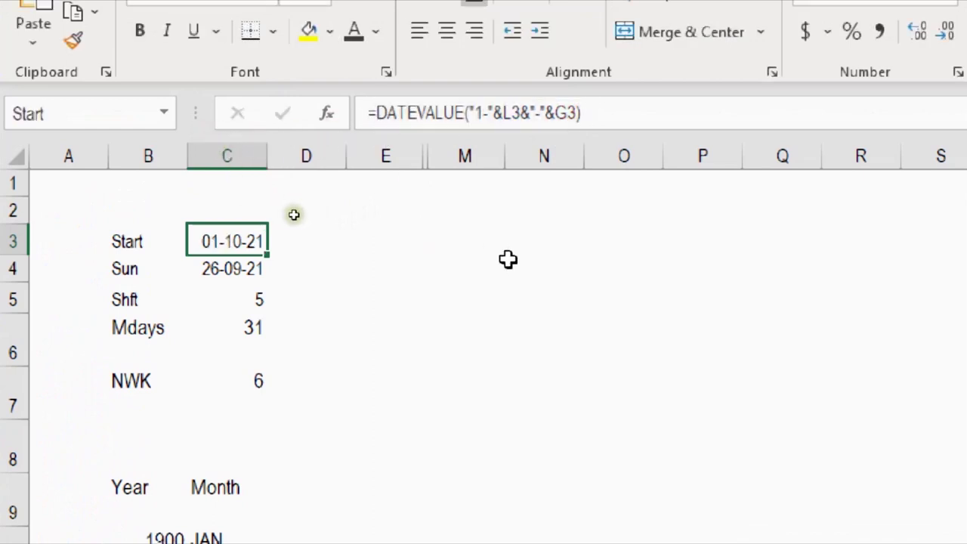
# Begin a LET formula in N3 that defines the name Start with the copied DATEVALUE("1-"&L3&"-"&G3) as its value.
pyautogui.click(561, 245)
pyautogui.write('=')
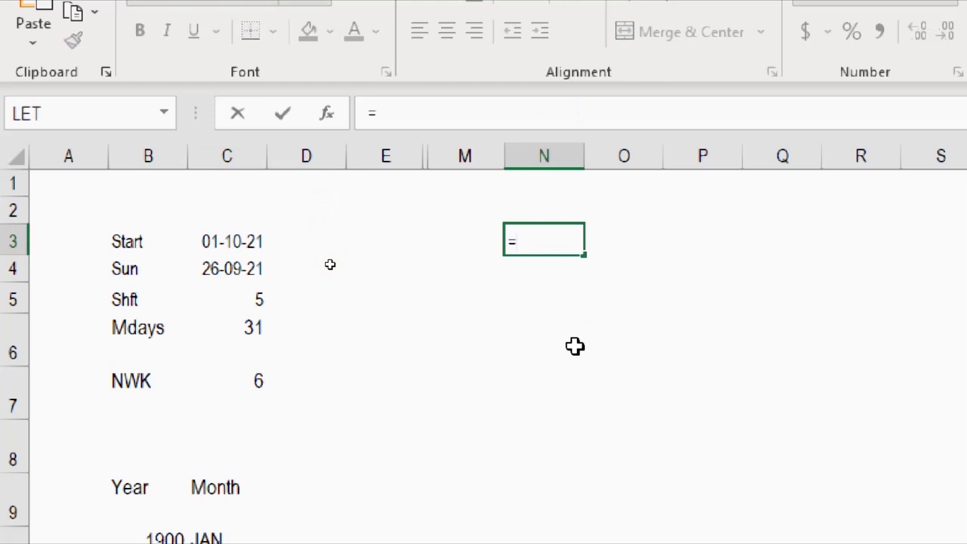
pyautogui.write('Let')
pyautogui.press('Tab')
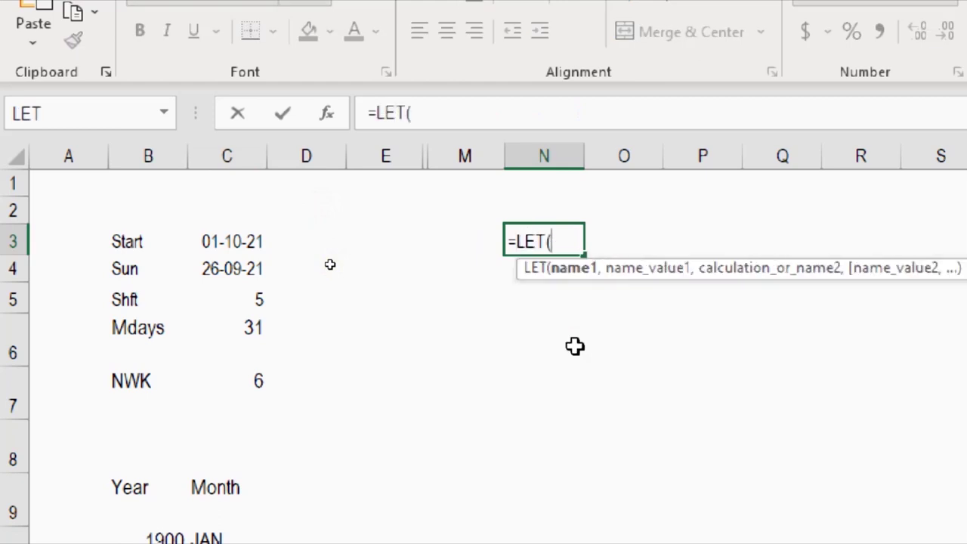
pyautogui.write('Start')
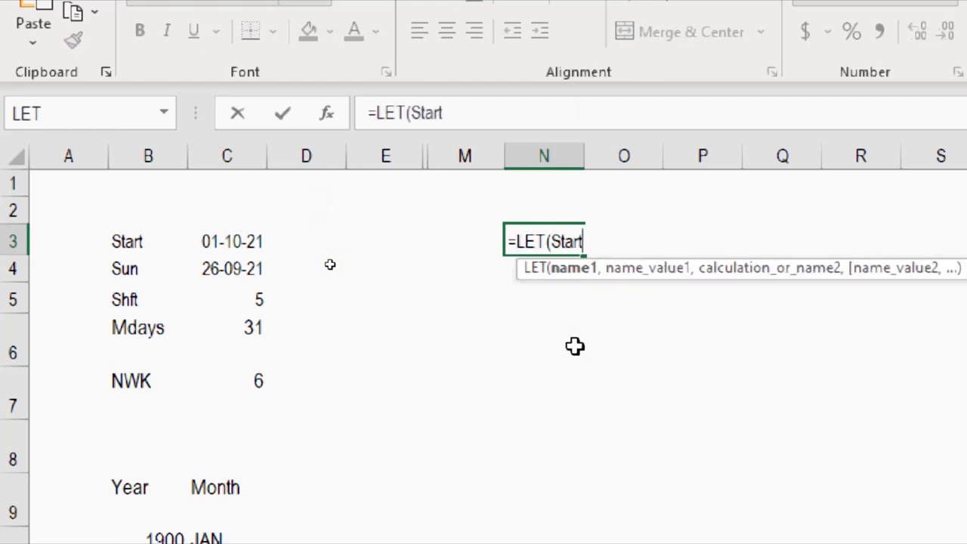
pyautogui.write(',')
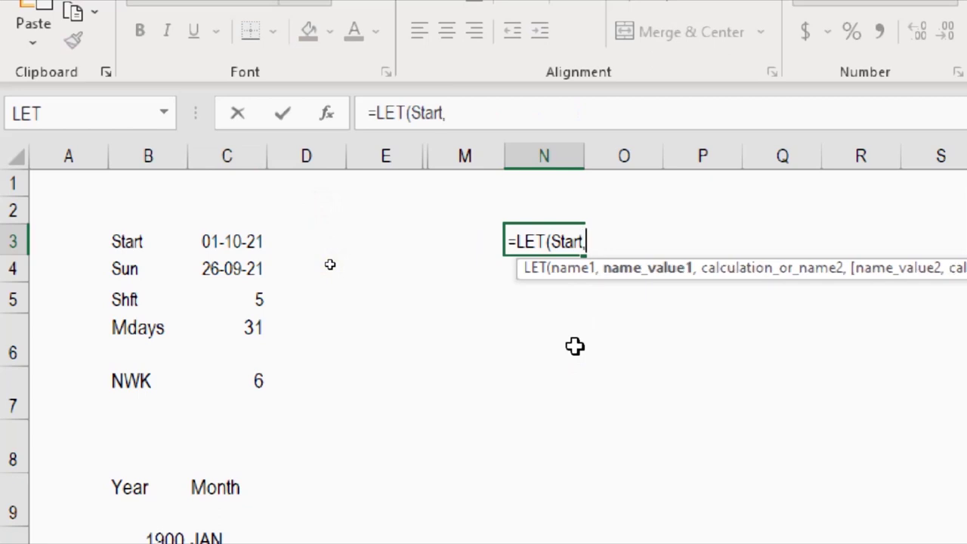
pyautogui.hotkey('ctrl', 'v')
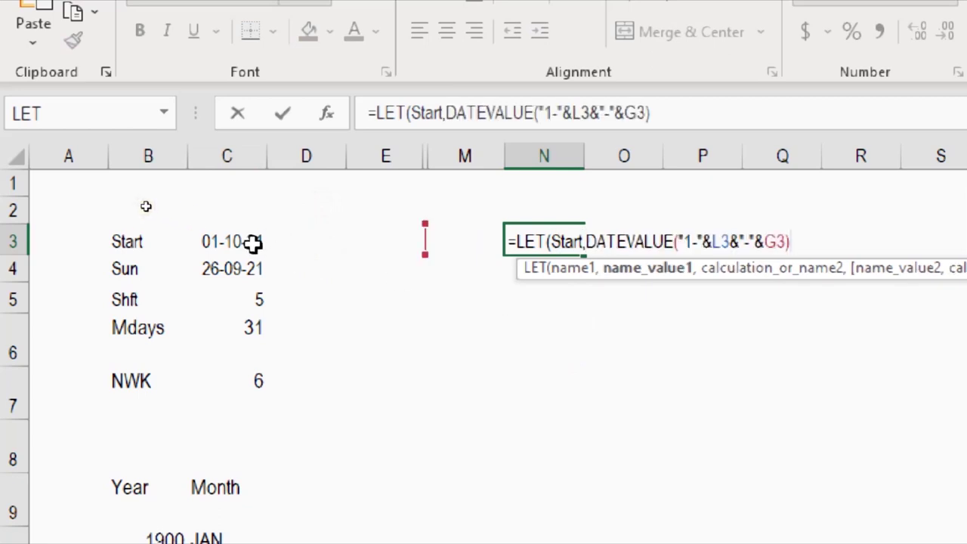
# Finish the LET formula in N3 with Start as the final calculation.
pyautogui.write(',')
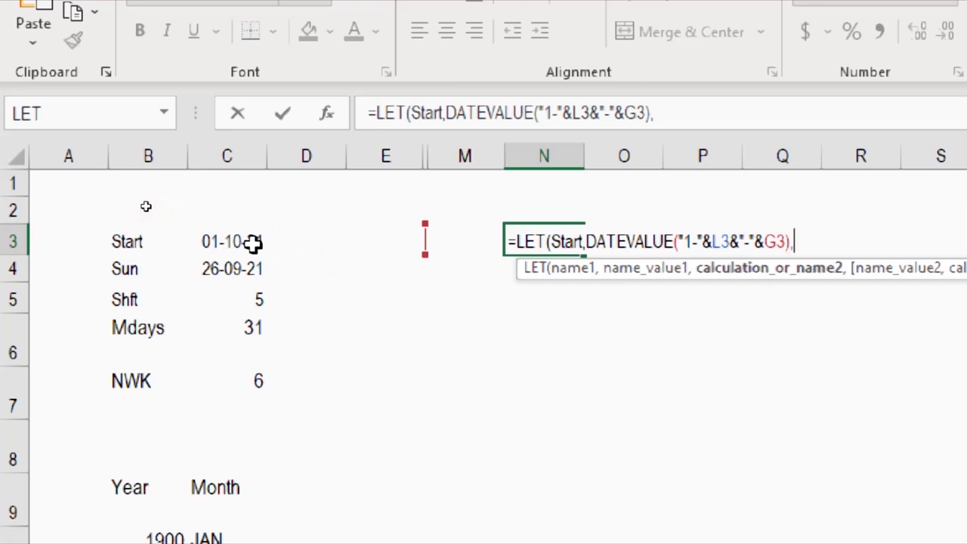
pyautogui.write('Start')
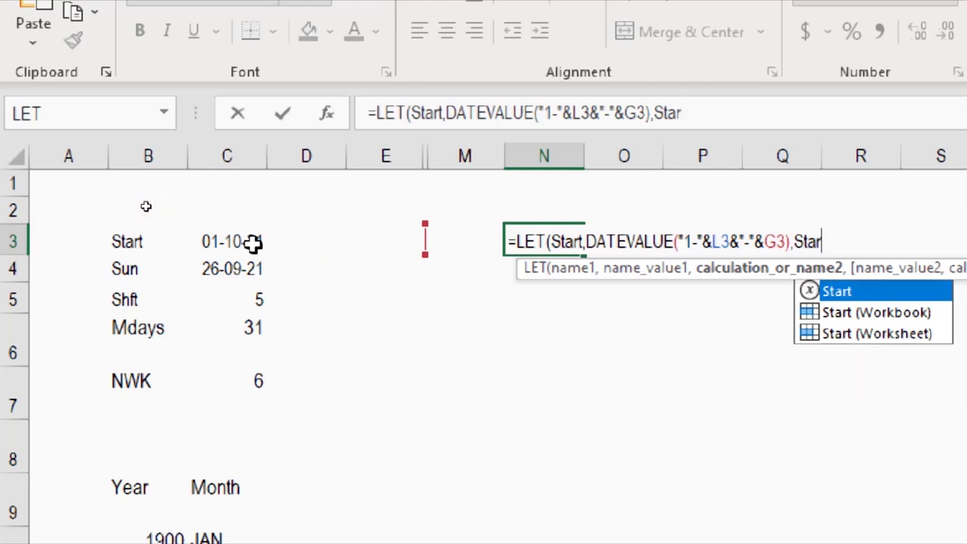
pyautogui.write(')')
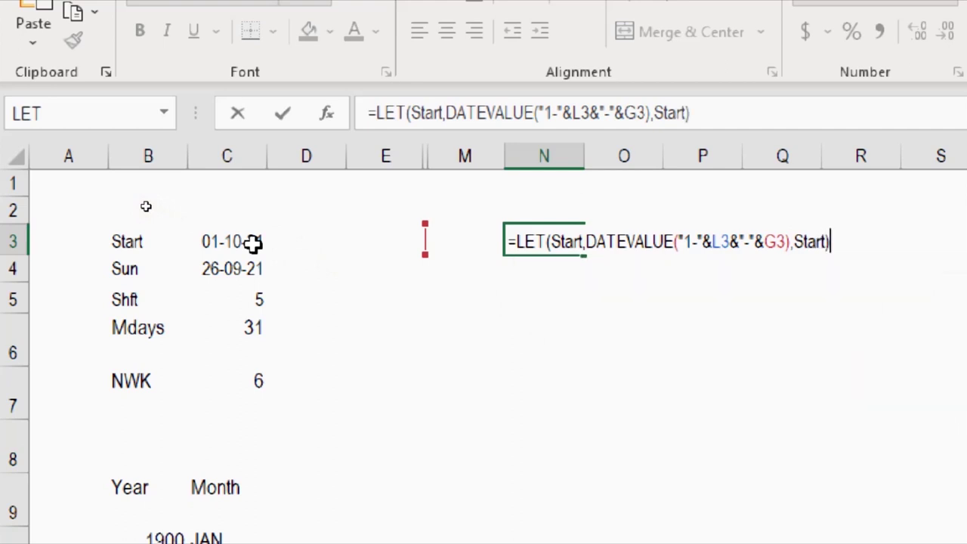
pyautogui.press('Return')
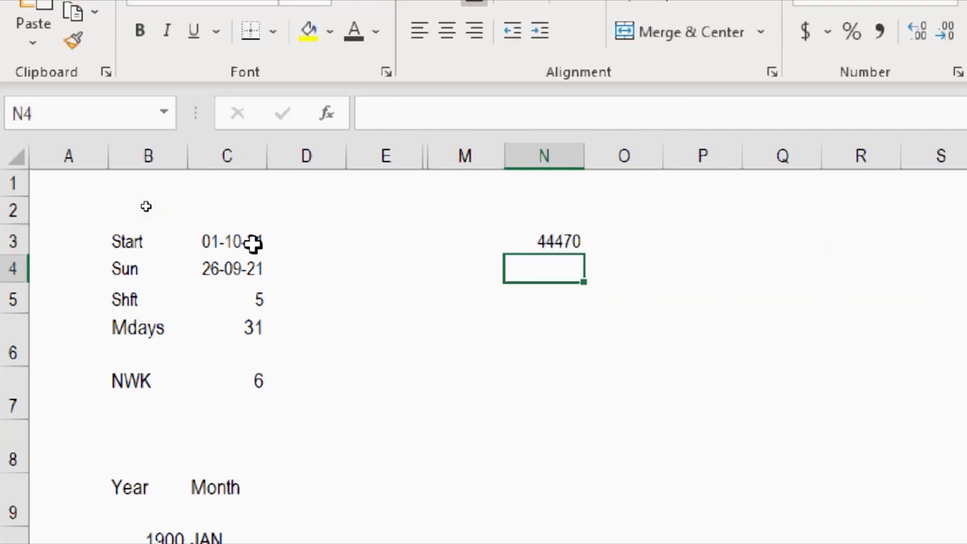
pyautogui.press('Up')
# Try applying the date format of C3 to N3, and undo the formatting.
pyautogui.click(252, 243)
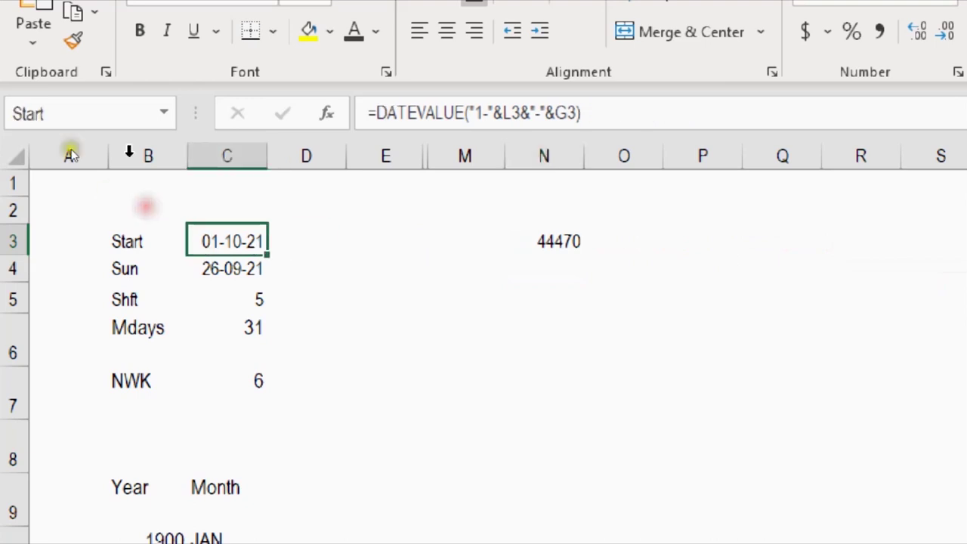
pyautogui.click(73, 40)
pyautogui.click(579, 245)
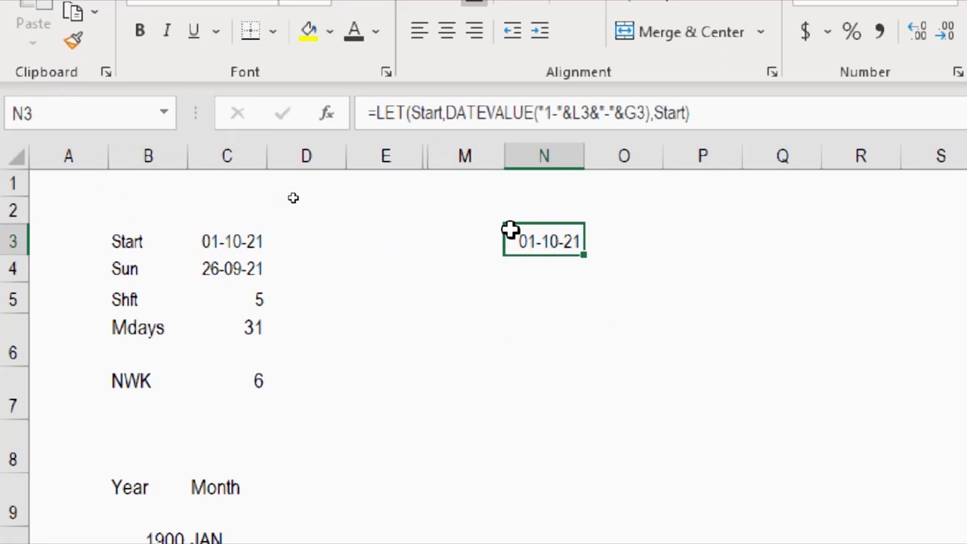
pyautogui.hotkey('ctrl', 'z')
pyautogui.press('Escape')
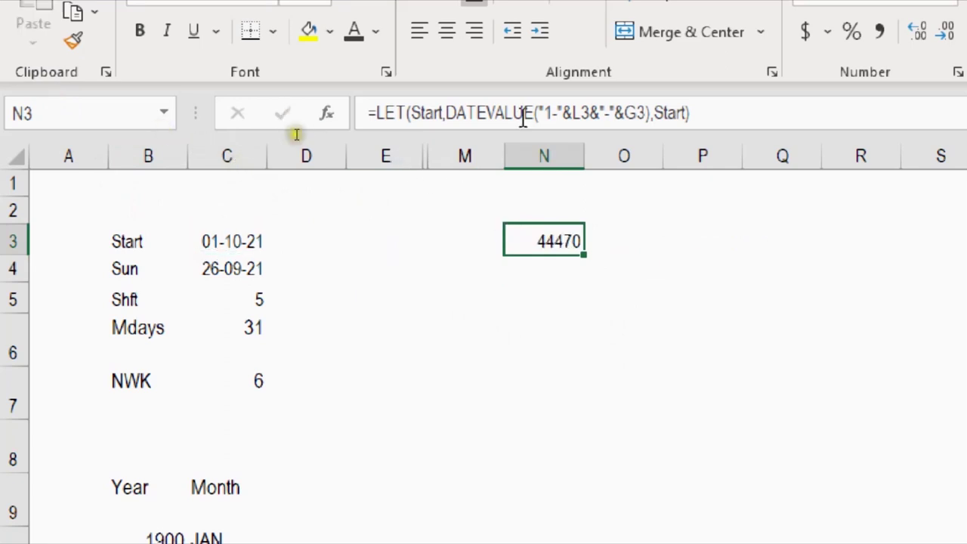
# Copy the Sun formula text Start-WEEKDAY(Start)+1 from C4 without its equals sign, leaving the cell unchanged.
pyautogui.click(232, 263)
pyautogui.moveTo(543, 112); pyautogui.dragTo(217, 132)
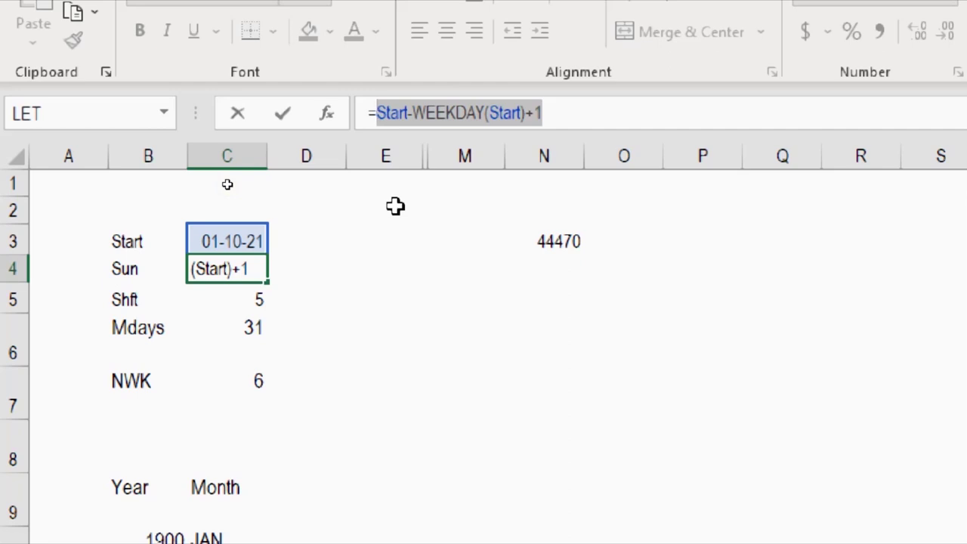
pyautogui.press('Escape')
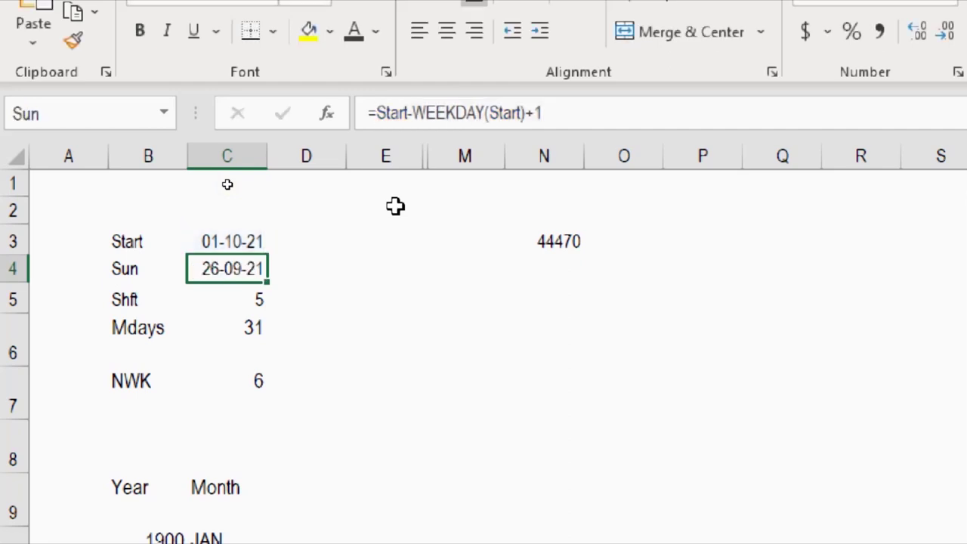
# Replace the final Start argument of N3's LET formula with the name Sun, defined as Start-WEEKDAY(Start)+1.
pyautogui.click(539, 243)
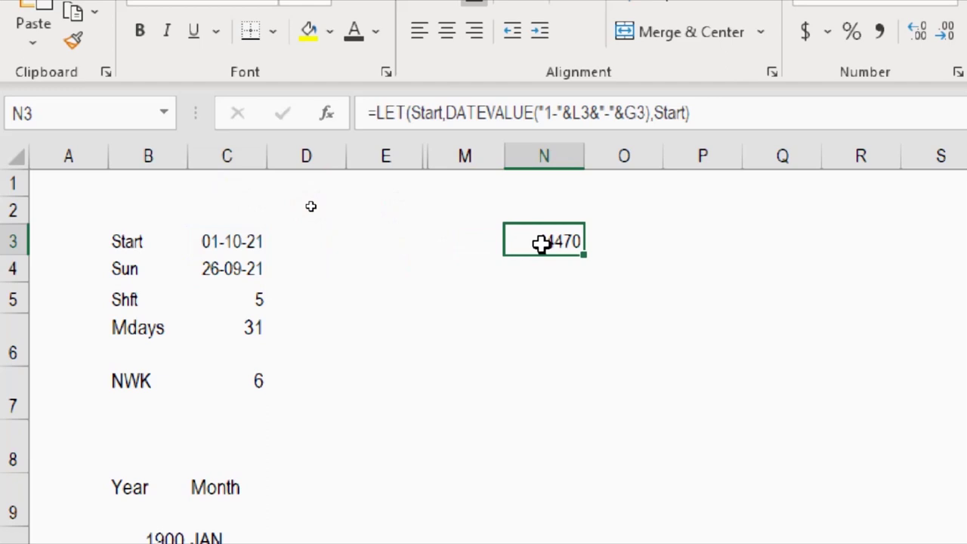
pyautogui.press('F2')
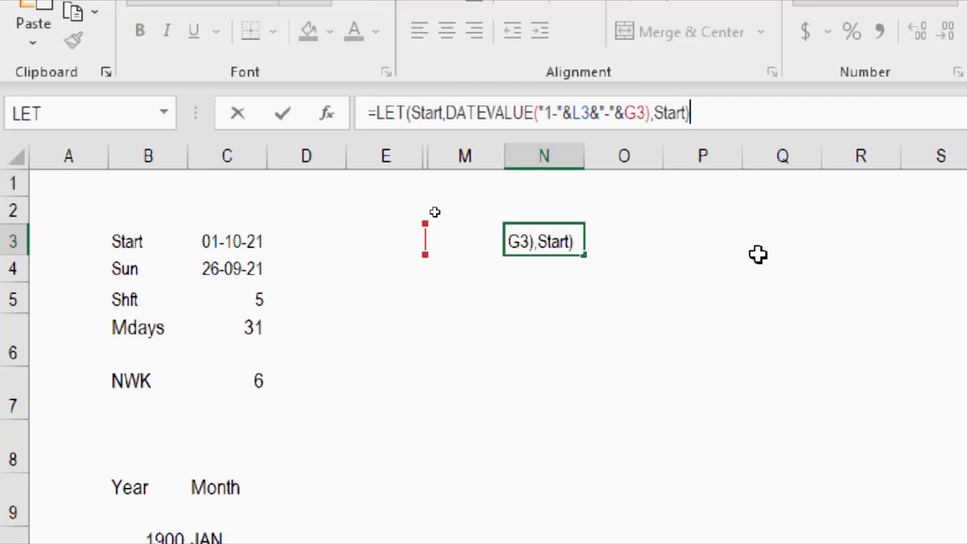
pyautogui.press('BackSpace')
pyautogui.press('BackSpace')
pyautogui.press('BackSpace')
pyautogui.press('BackSpace')
pyautogui.press('BackSpace')
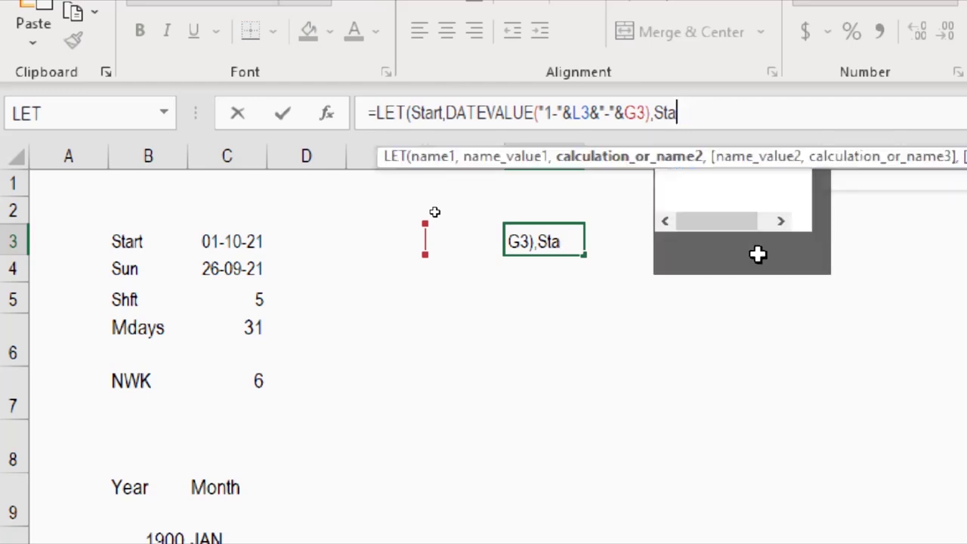
pyautogui.press('BackSpace')
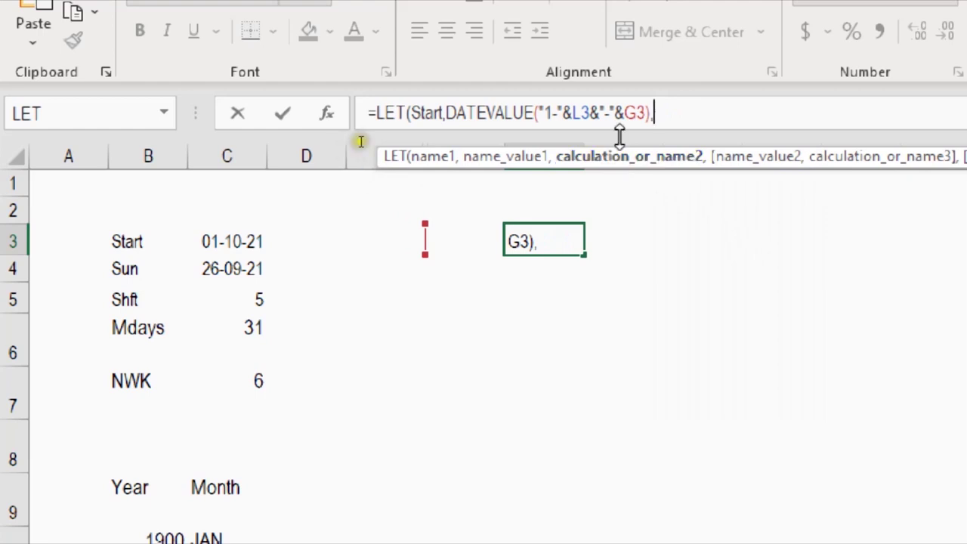
pyautogui.write('S')
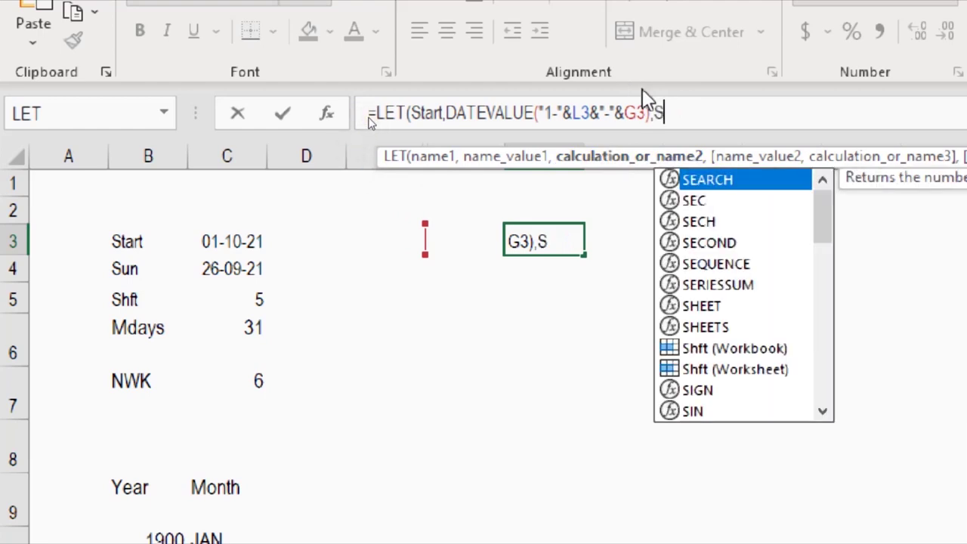
pyautogui.write('un,')
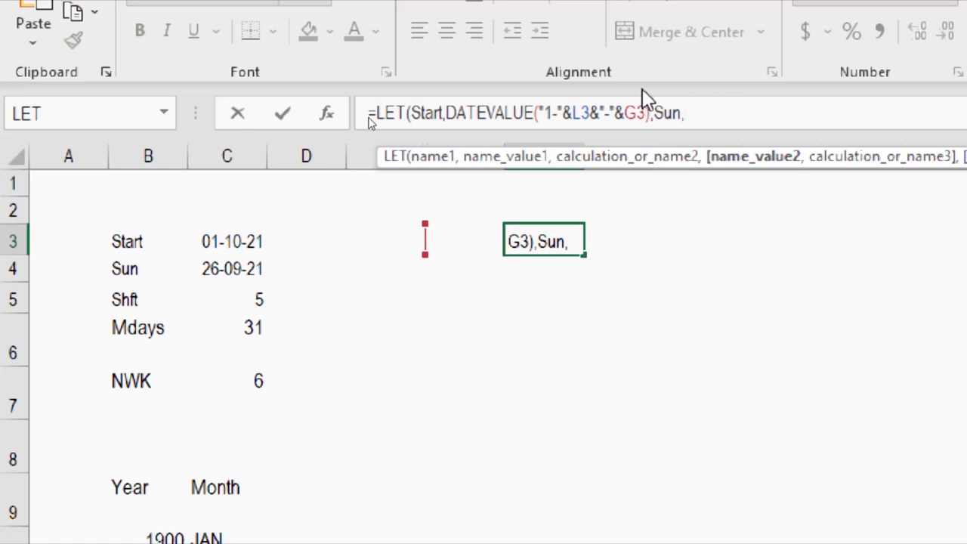
pyautogui.write('Start-WEEKDAY(Start)+1')
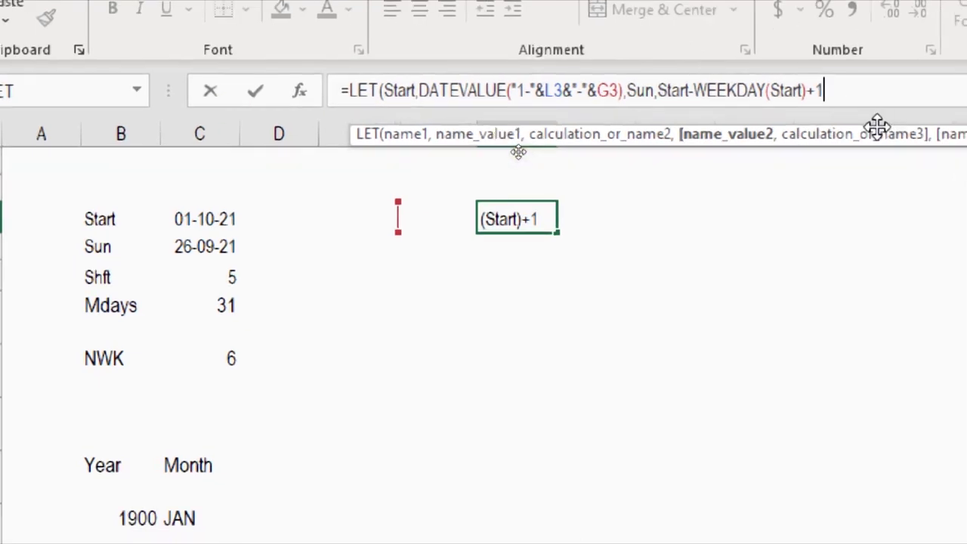
# Complete the LET formula in N3 with Sun as the final calculation.
pyautogui.write(',Sjn')
pyautogui.press('BackSpace')
pyautogui.press('BackSpace')
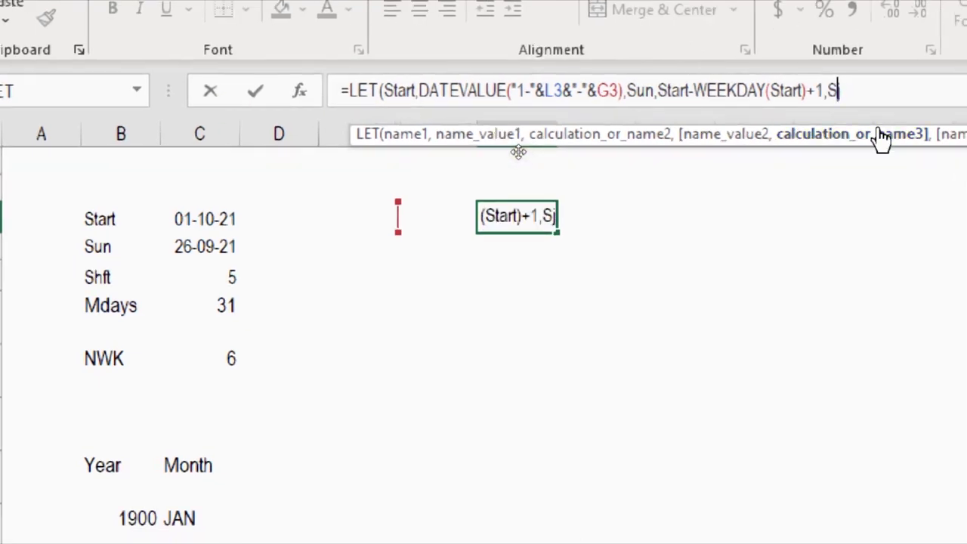
pyautogui.write('un')
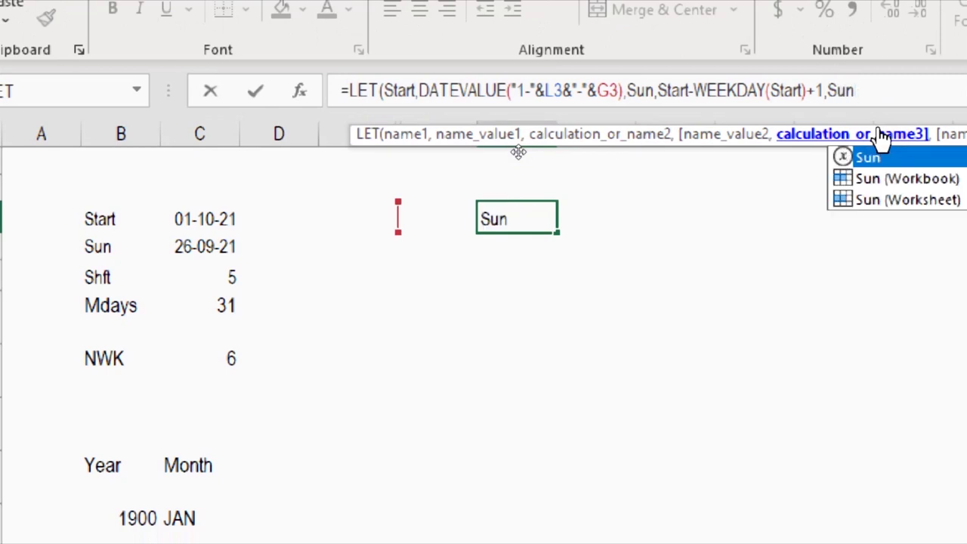
pyautogui.write(')')
pyautogui.press('Return')
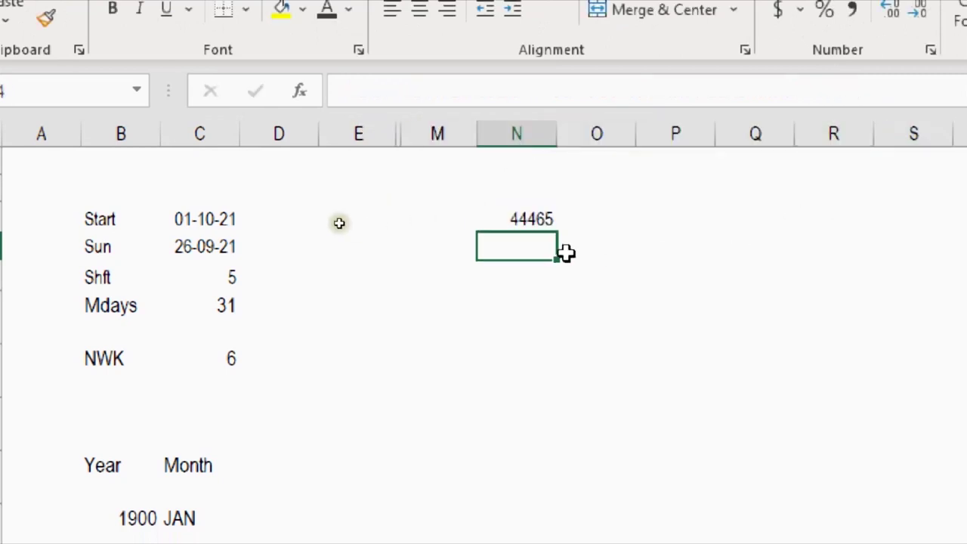
# Try applying the date format of C4 to N3, and undo the formatting.
pyautogui.click(193, 243)
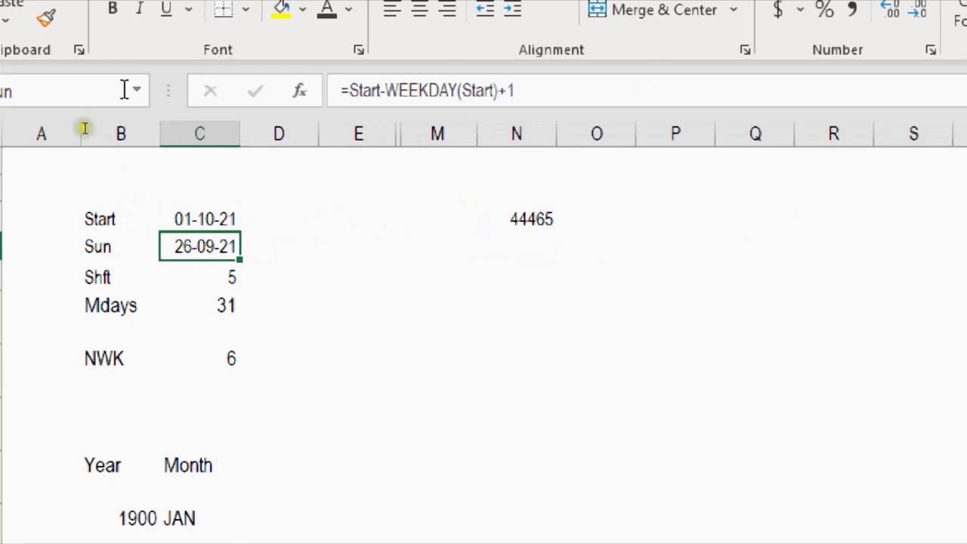
pyautogui.click(45, 21)
pyautogui.click(544, 211)
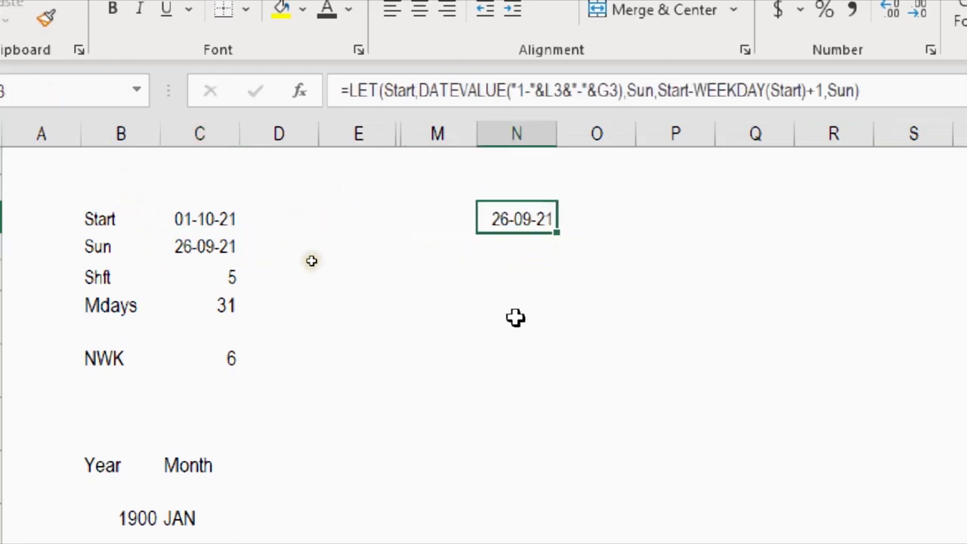
pyautogui.hotkey('ctrl', 'z')
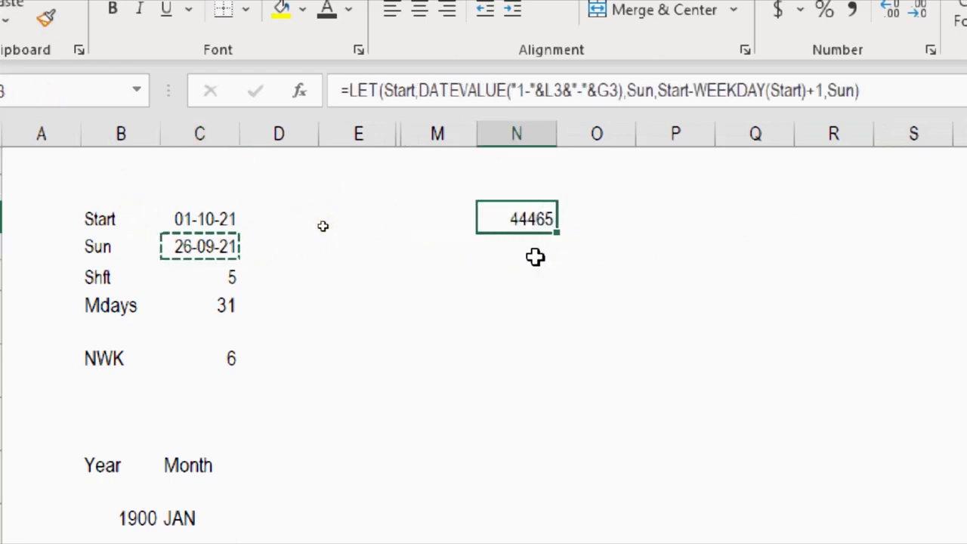
pyautogui.press('Escape')
# Copy the Shft formula text Start-Sun from C5 without its equals sign, leaving the cell unchanged.
pyautogui.click(201, 277)
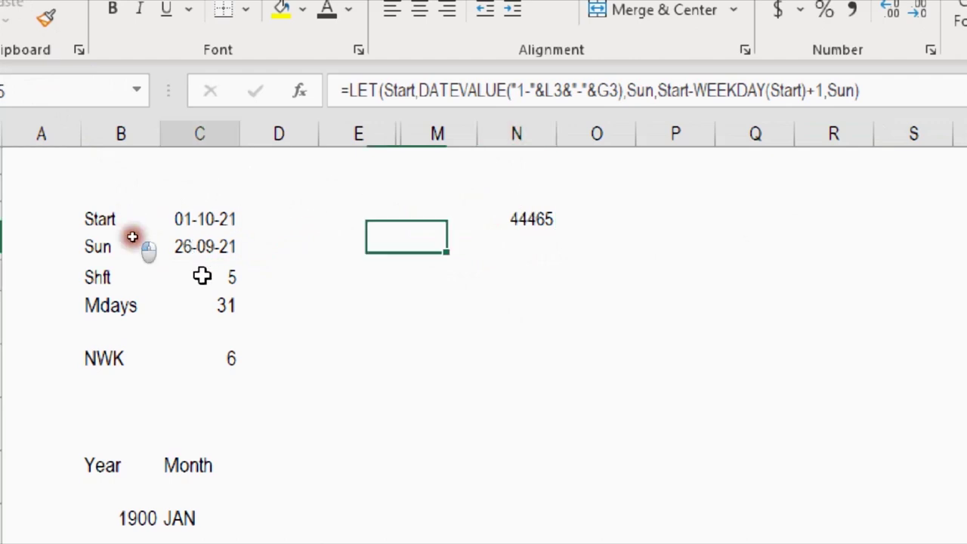
pyautogui.click(418, 90)
pyautogui.moveTo(418, 91); pyautogui.dragTo(350, 90)
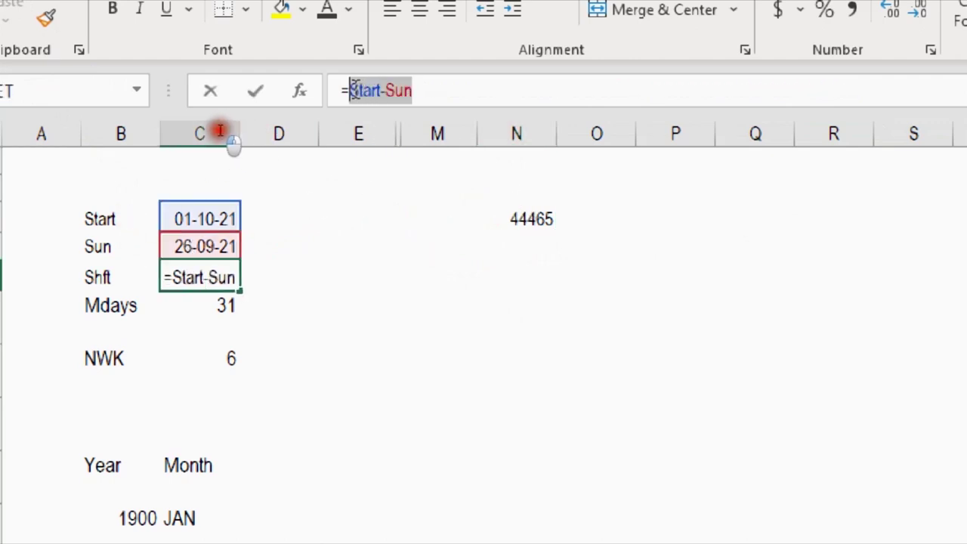
pyautogui.press('Escape')
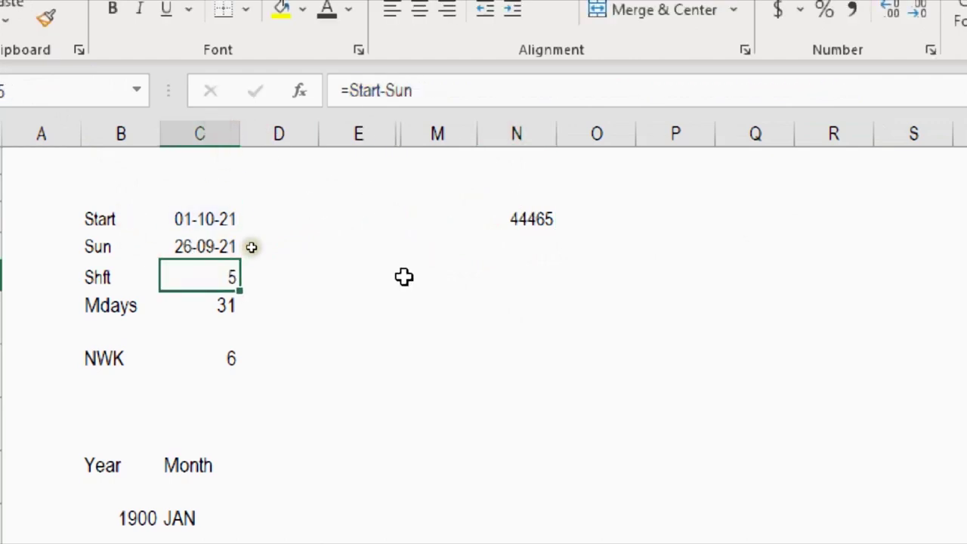
# Replace the final Sun argument of N3's LET formula with the name Shft, defined as Start-Sun.
pyautogui.click(531, 218)
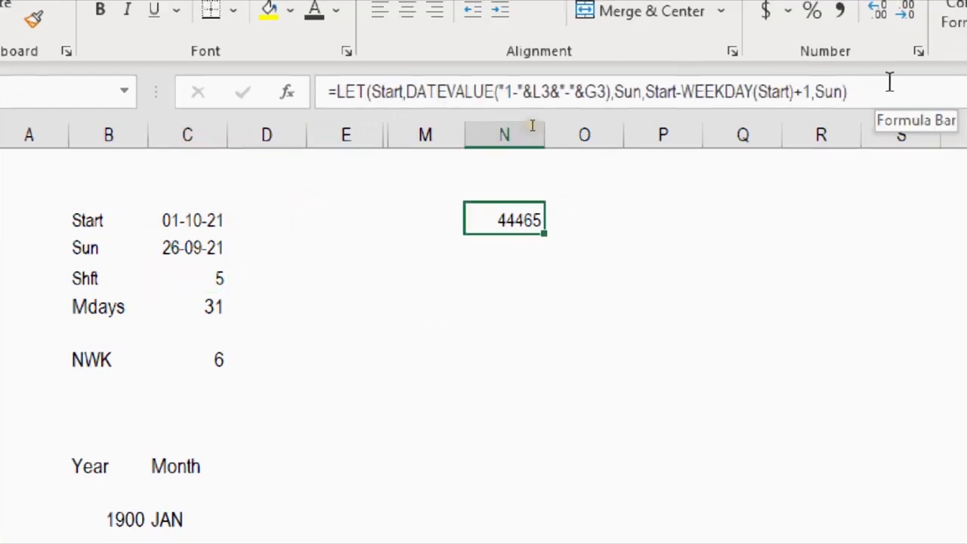
pyautogui.click(903, 90)
pyautogui.press('BackSpace')
pyautogui.press('BackSpace')
pyautogui.press('BackSpace')
pyautogui.press('BackSpace')
pyautogui.press('BackSpace')
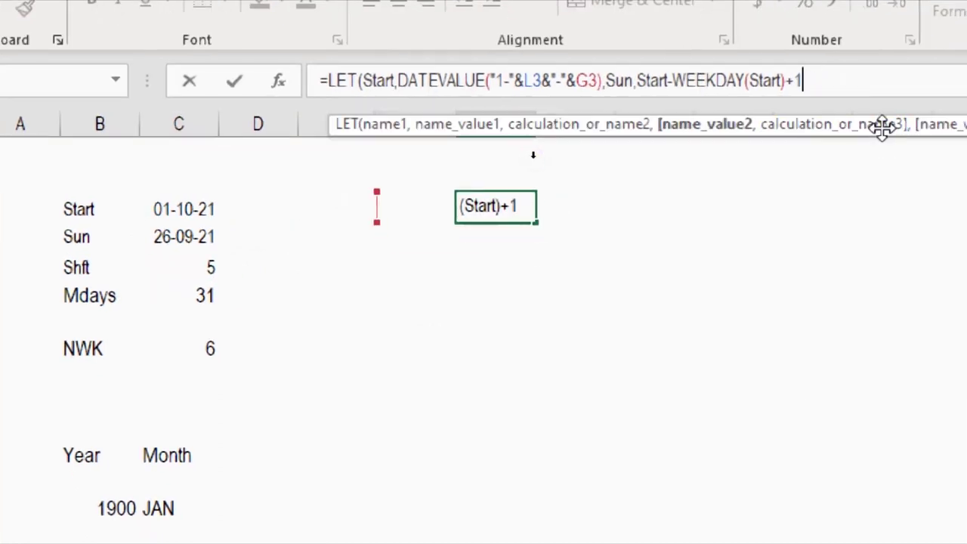
pyautogui.write(',')
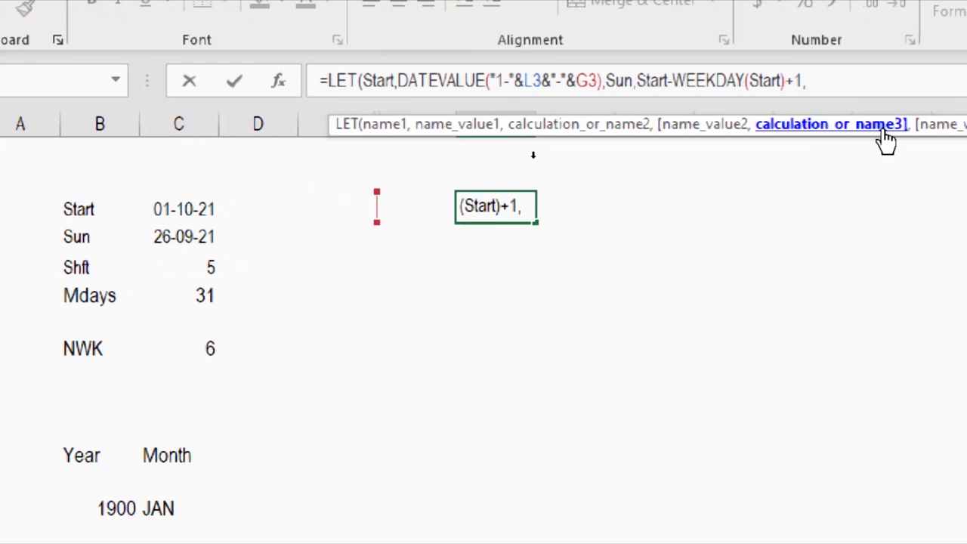
pyautogui.write('S')
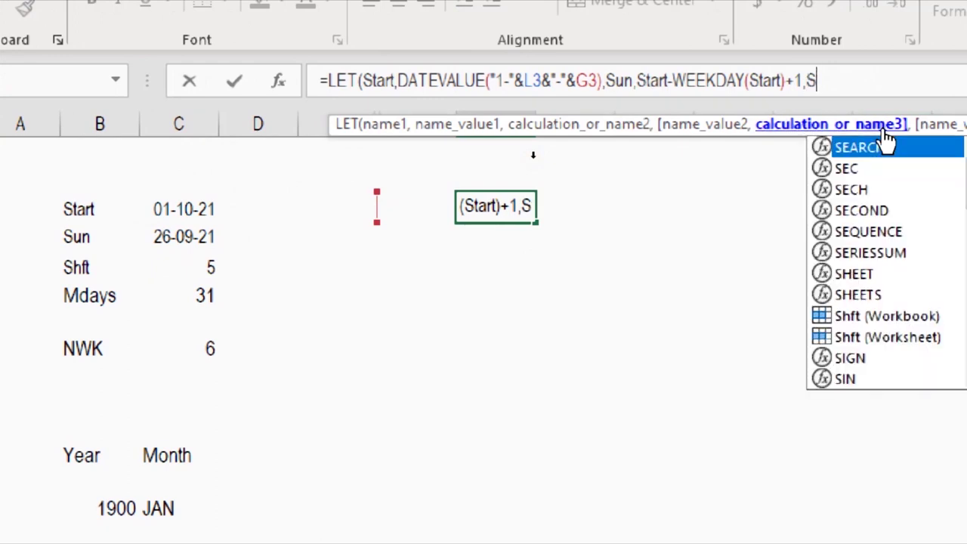
pyautogui.write('hft')
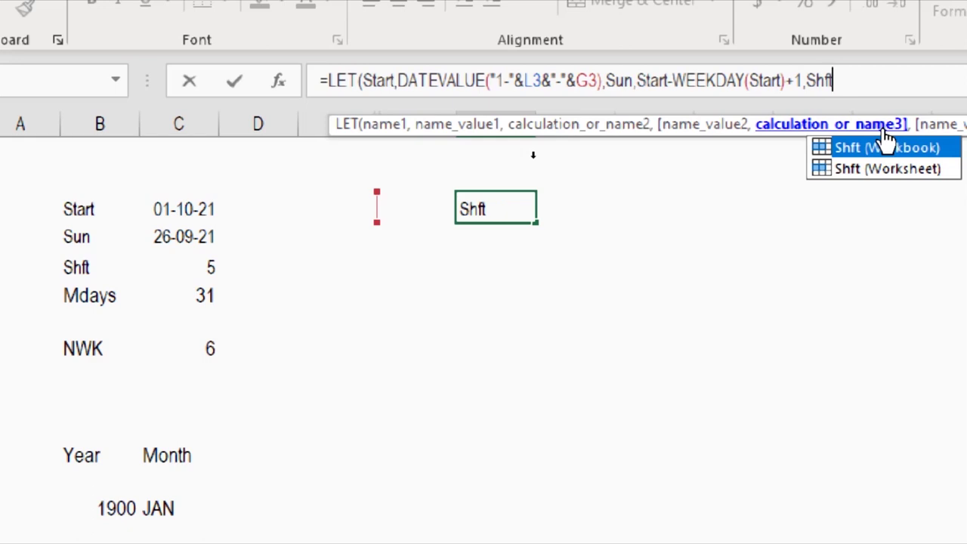
pyautogui.write(',')
pyautogui.write('Start-Sun')
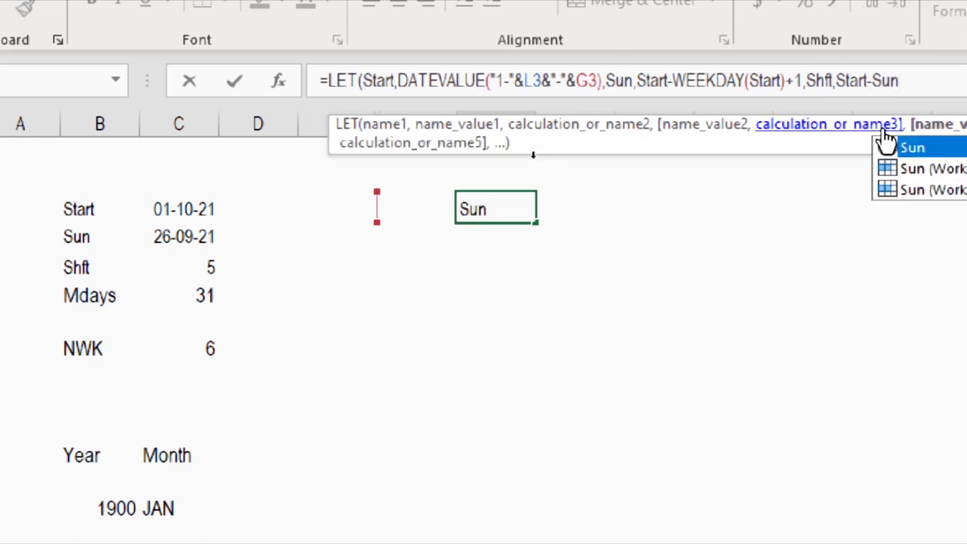
# Complete the LET formula in N3 with Shft as the final calculation.
pyautogui.write(',Shft')
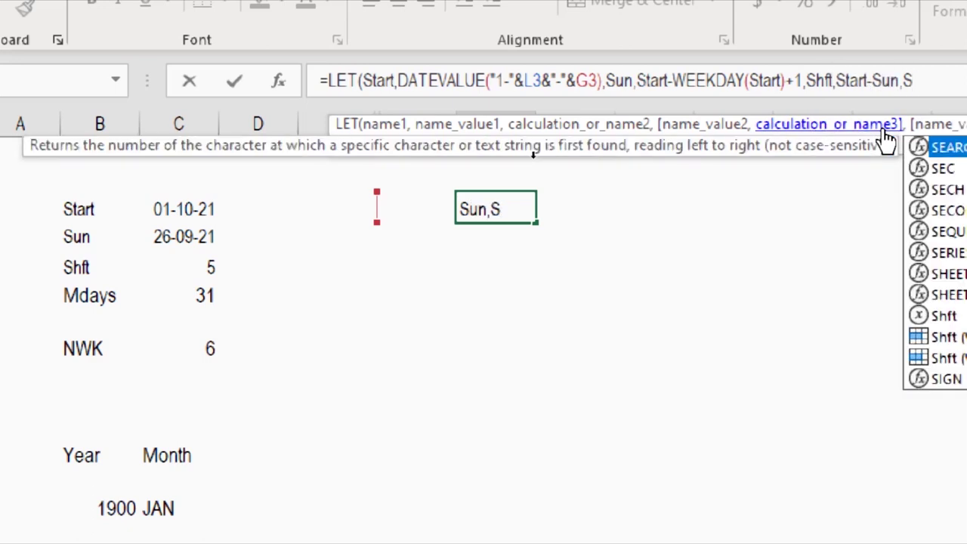
pyautogui.press('BackSpace')
pyautogui.press('BackSpace')
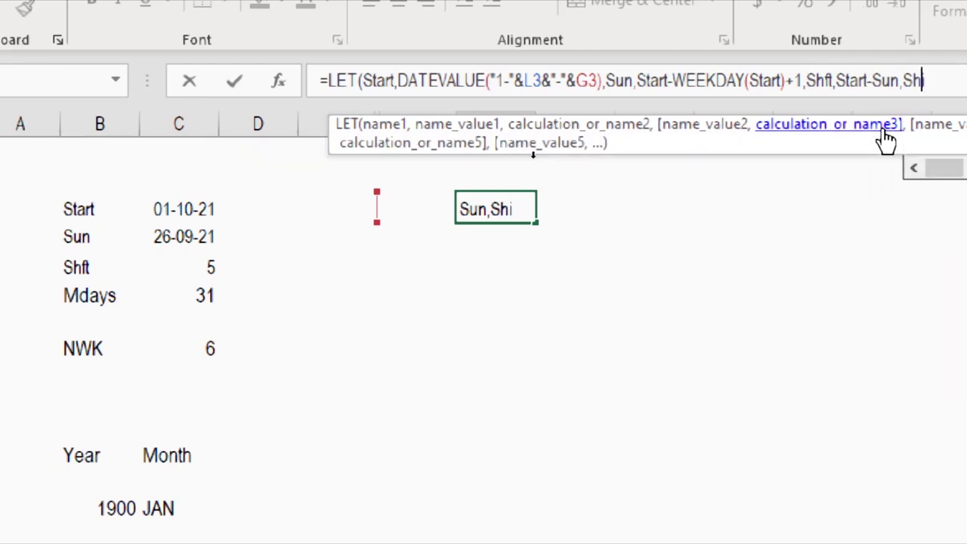
pyautogui.write('ft')
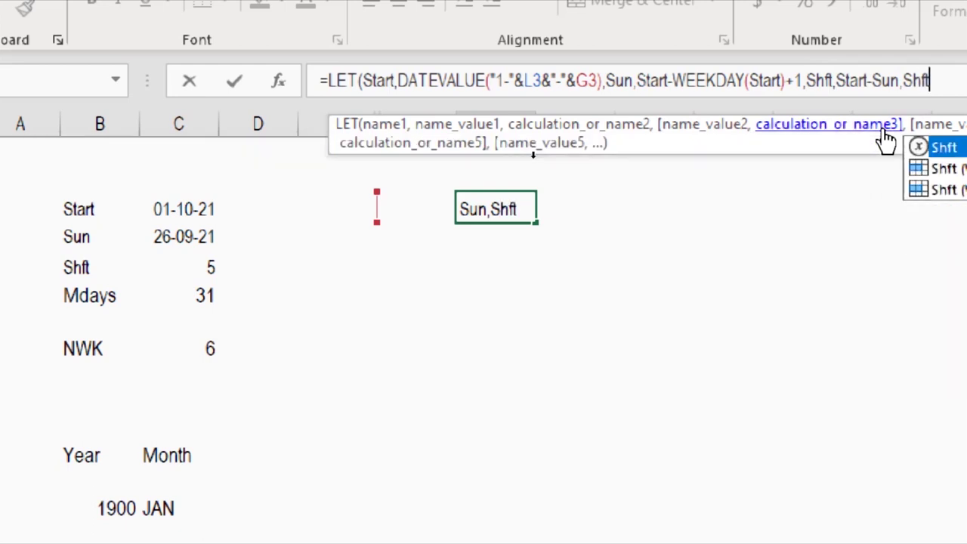
pyautogui.write(')')
pyautogui.press('Return')
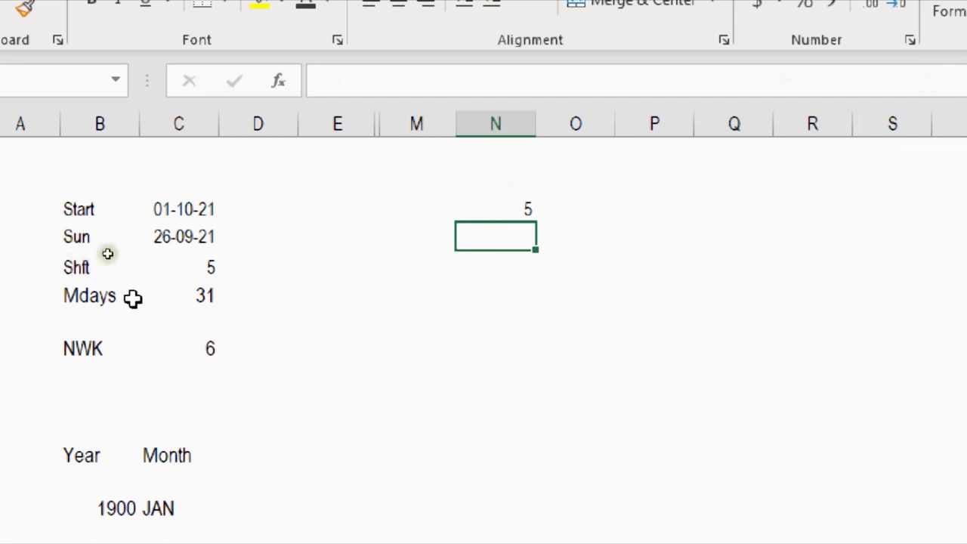
# Copy the Mdays formula text DAY(EOMONTH(Start,0)) from C6 without its equals sign, leaving the cell unchanged.
pyautogui.click(514, 207)
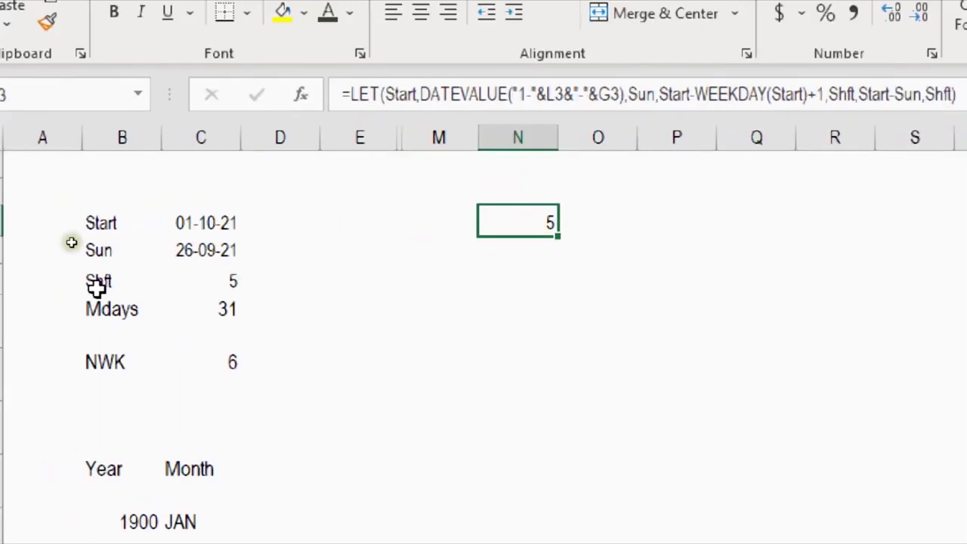
pyautogui.click(93, 318)
pyautogui.click(234, 321)
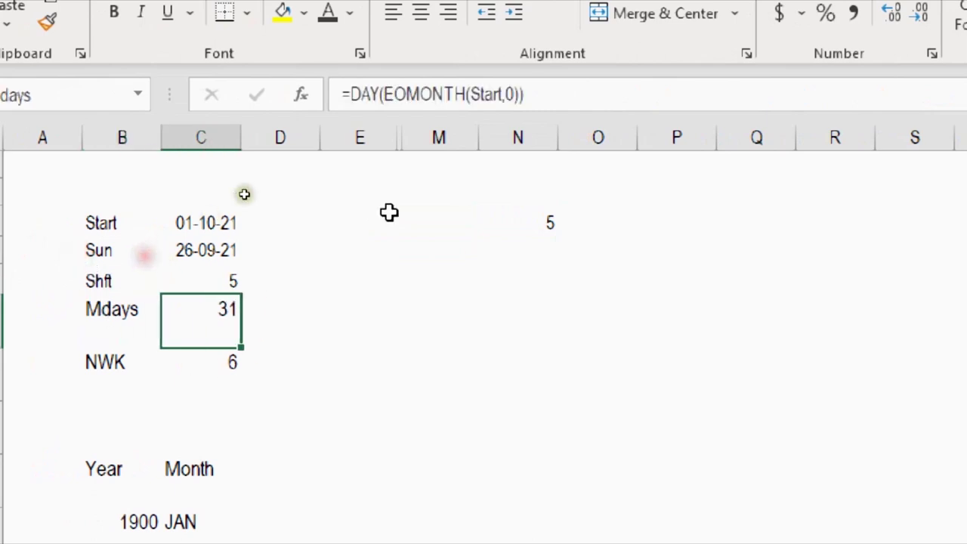
pyautogui.moveTo(533, 94); pyautogui.dragTo(357, 102)
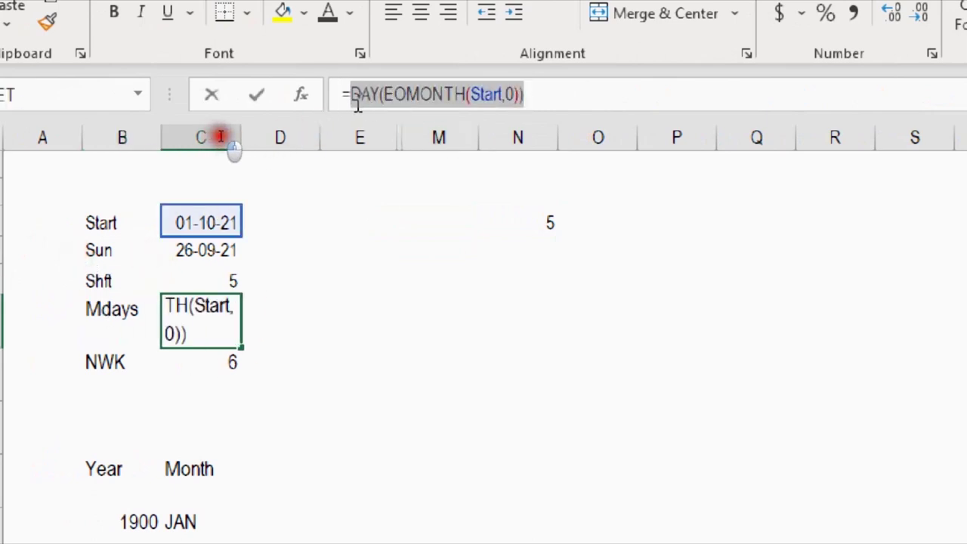
pyautogui.press('Escape')
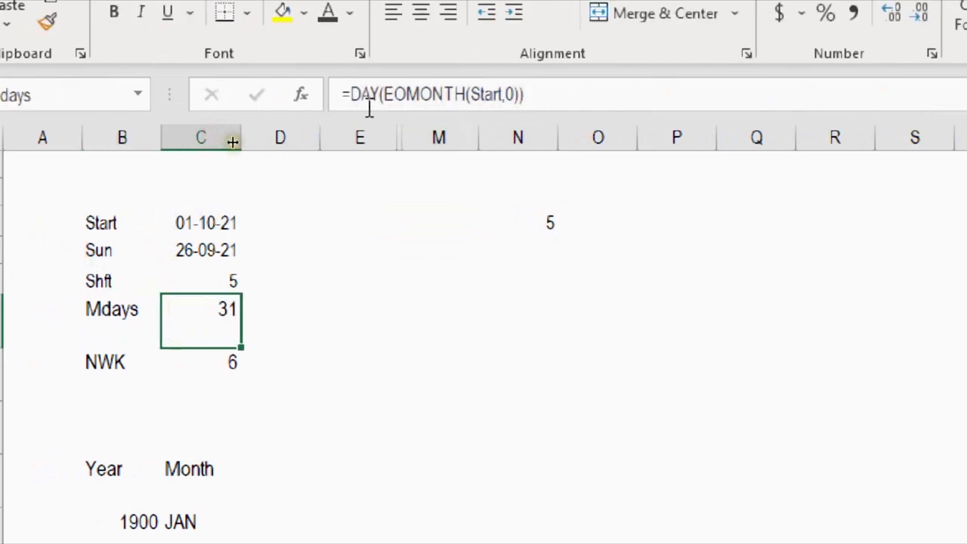
# Replace the final Shft argument of N3's LET formula with the name Mdays, defined as DAY(EOMONTH(Start,0)).
pyautogui.click(557, 224)
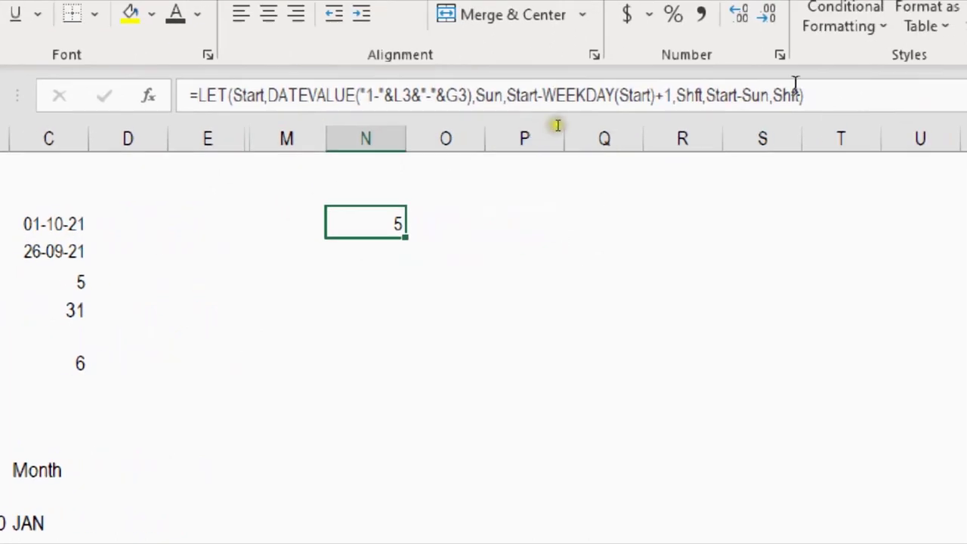
pyautogui.click(899, 90)
pyautogui.press('BackSpace')
pyautogui.press('BackSpace')
pyautogui.press('BackSpace')
pyautogui.press('BackSpace')
pyautogui.press('BackSpace')
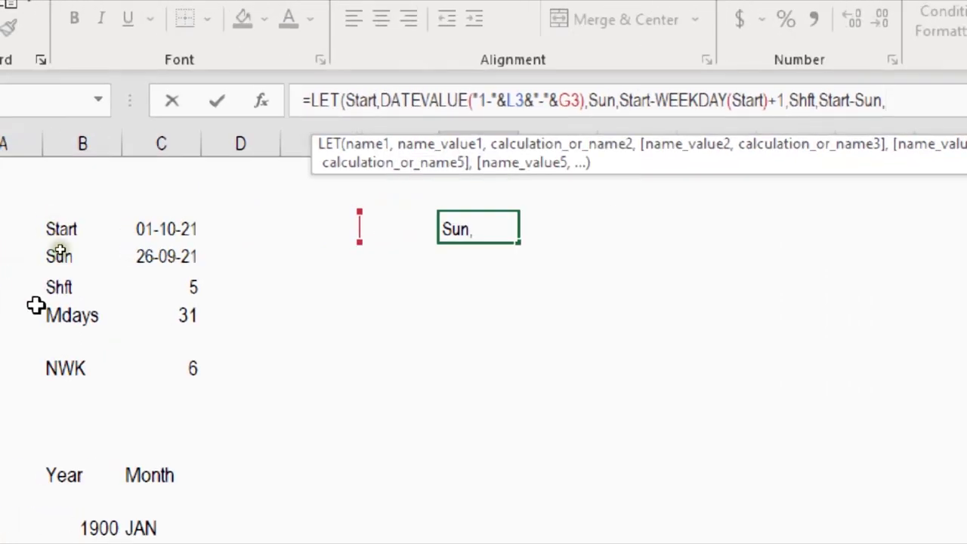
pyautogui.write('Mdays')
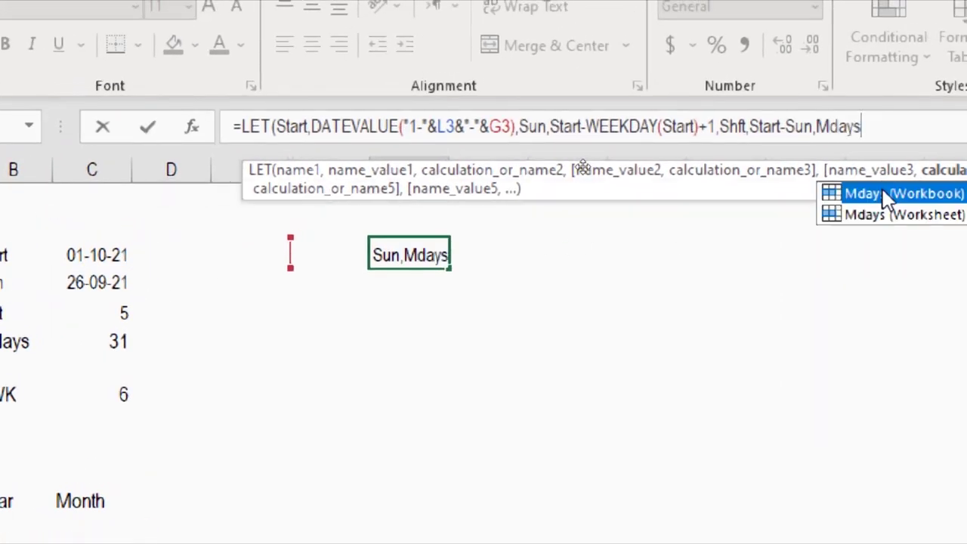
pyautogui.write(',')
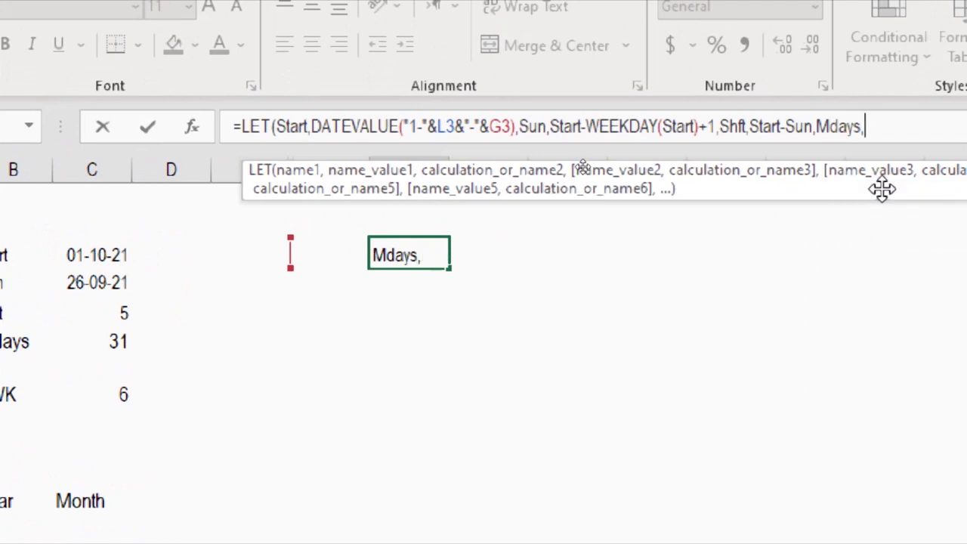
pyautogui.write('DAY(EOMONTH(Start,0))')
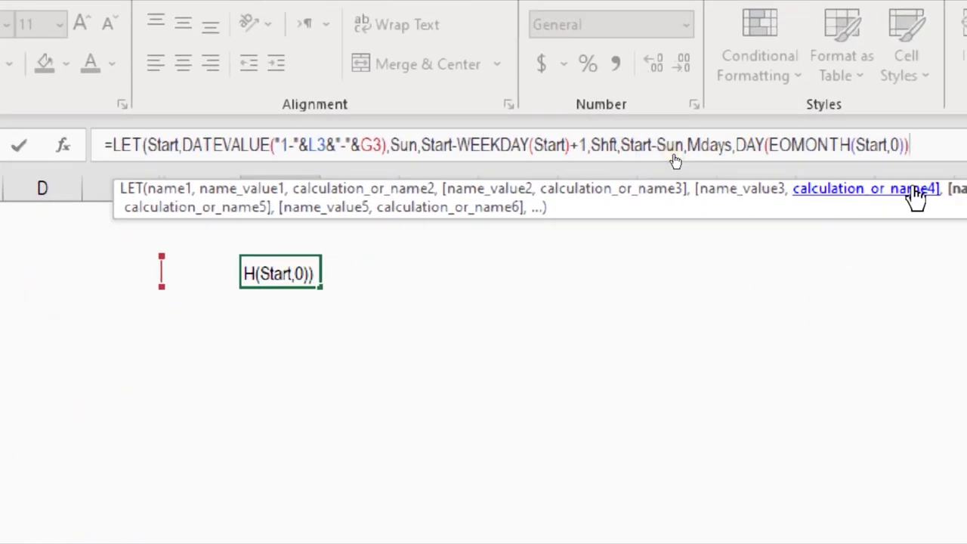
# Complete the LET formula in N3 with Mdays as the final calculation.
pyautogui.write(',')
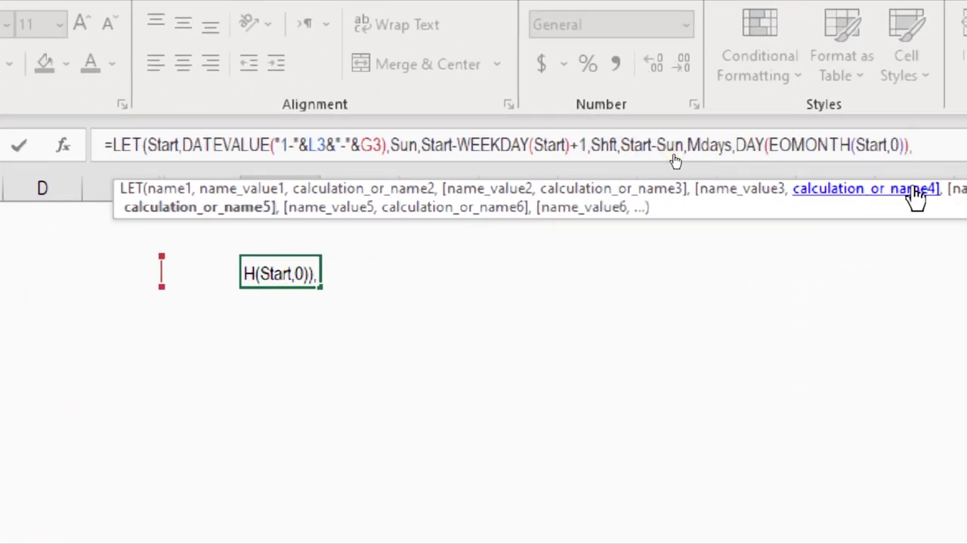
pyautogui.write('Mds')
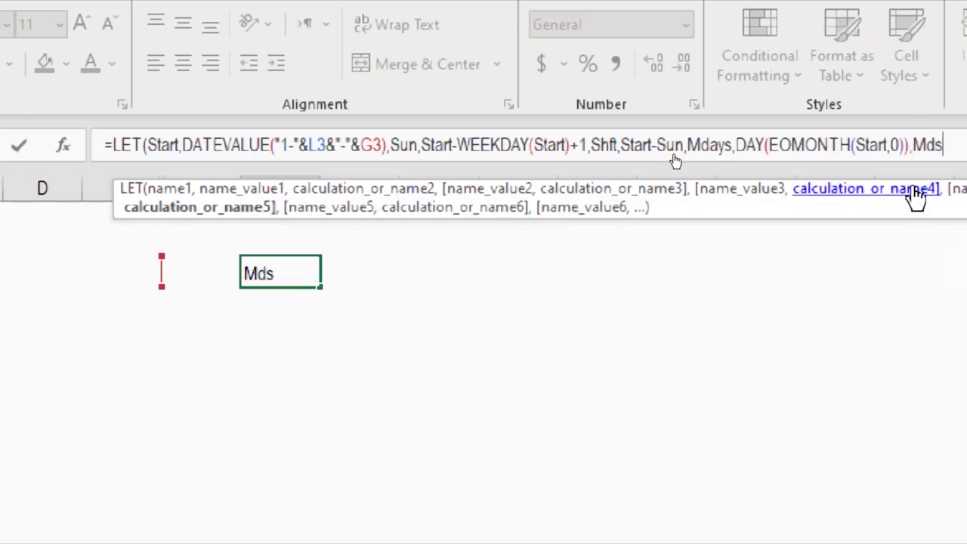
pyautogui.press('Tab')
pyautogui.write(')')
pyautogui.press('Return')
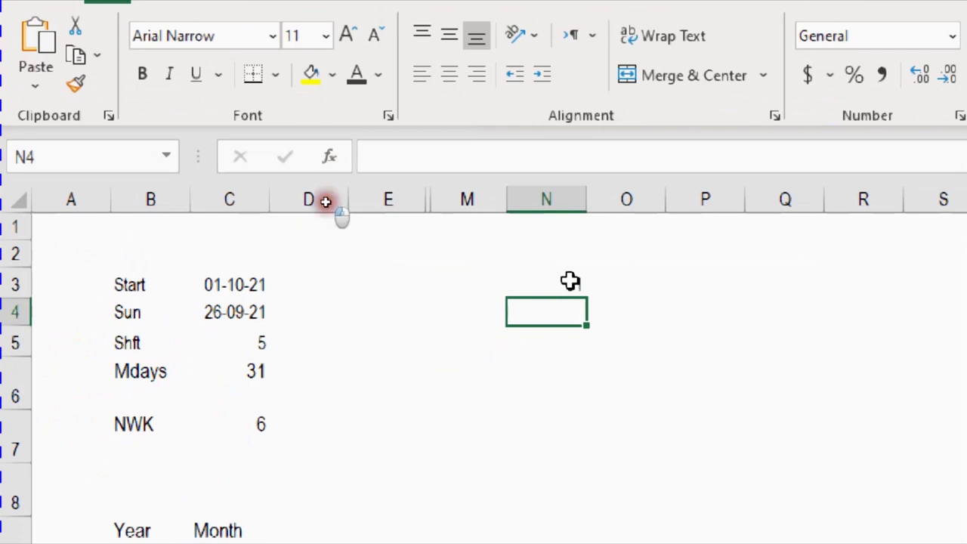
pyautogui.click(533, 337)
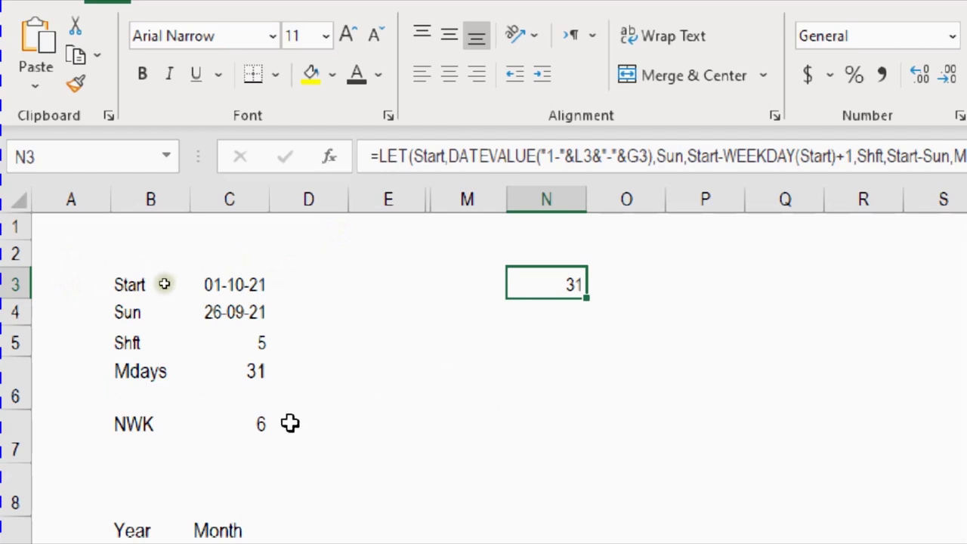
# Copy the NWK formula text CEILING.MATH((Shft+Mdays)/7) from C7 without its equals sign, leaving the cell unchanged.
pyautogui.click(259, 420)
pyautogui.moveTo(600, 156); pyautogui.dragTo(384, 163)
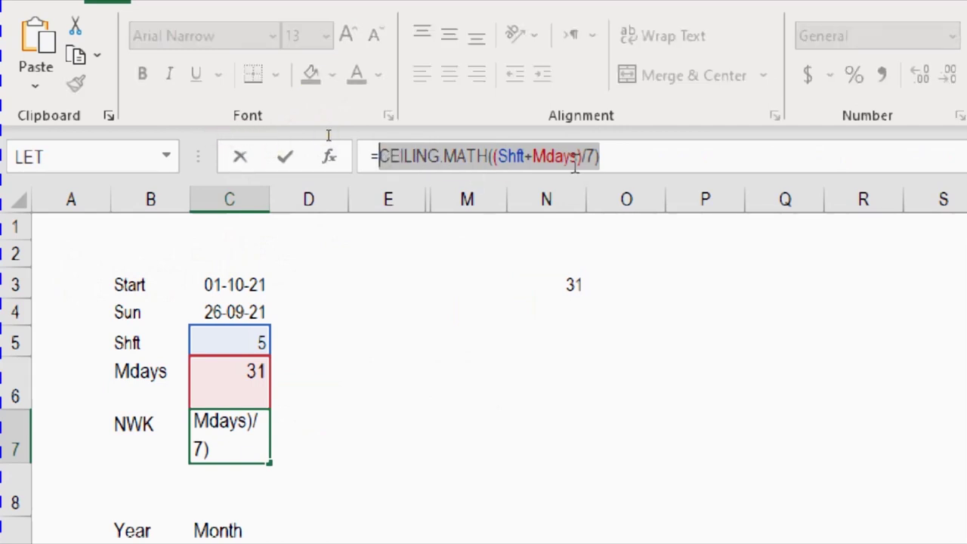
pyautogui.hotkey('ctrl', 'Return')
# Replace the final Mdays argument of N3's LET formula with the name MWK, defined as CEILING.MATH((Shft+Mdays)/7).
pyautogui.click(576, 281)
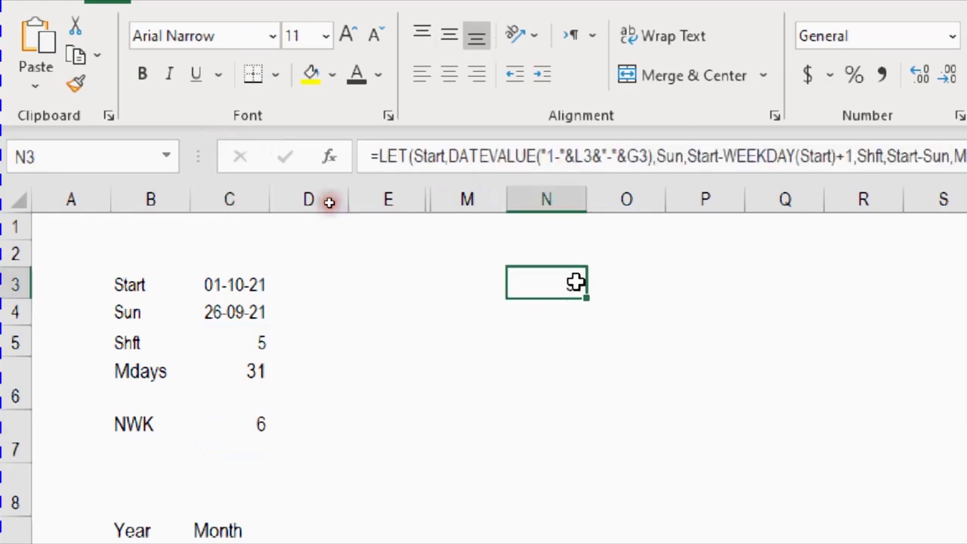
pyautogui.click(820, 174)
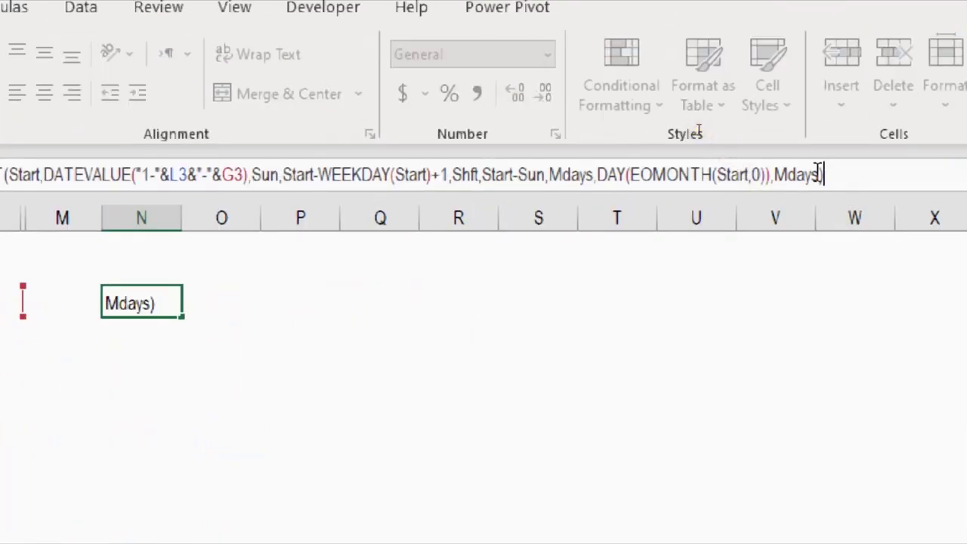
pyautogui.press('BackSpace')
pyautogui.press('BackSpace')
pyautogui.press('BackSpace')
pyautogui.press('BackSpace')
pyautogui.press('BackSpace')
pyautogui.press('BackSpace')
pyautogui.press('BackSpace')
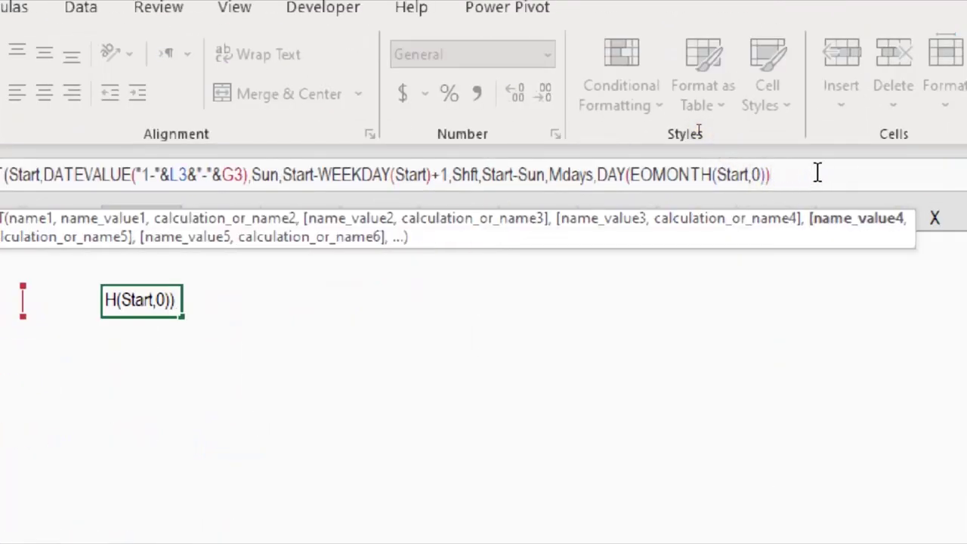
pyautogui.write(',MW')
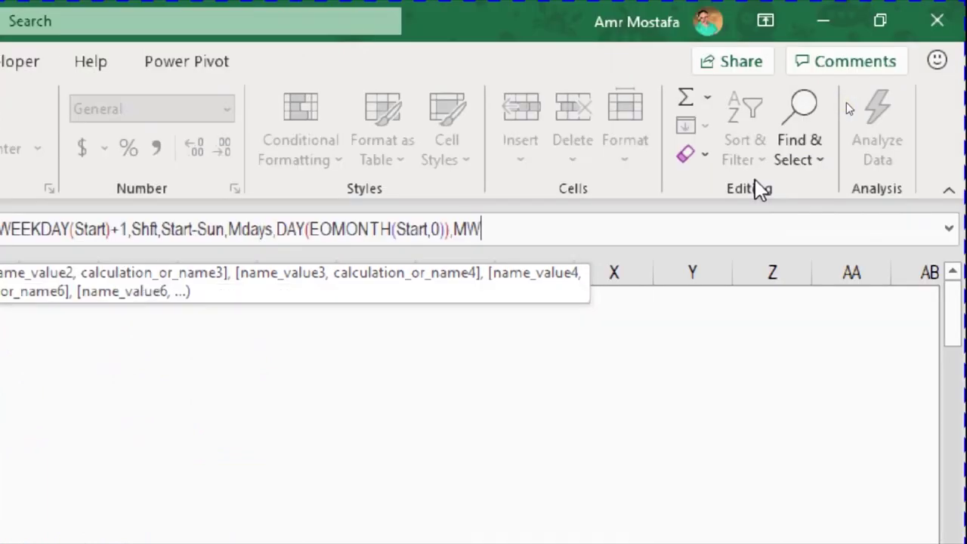
pyautogui.write('K,CEILING.MATH((Shft+Mdays)/7)')
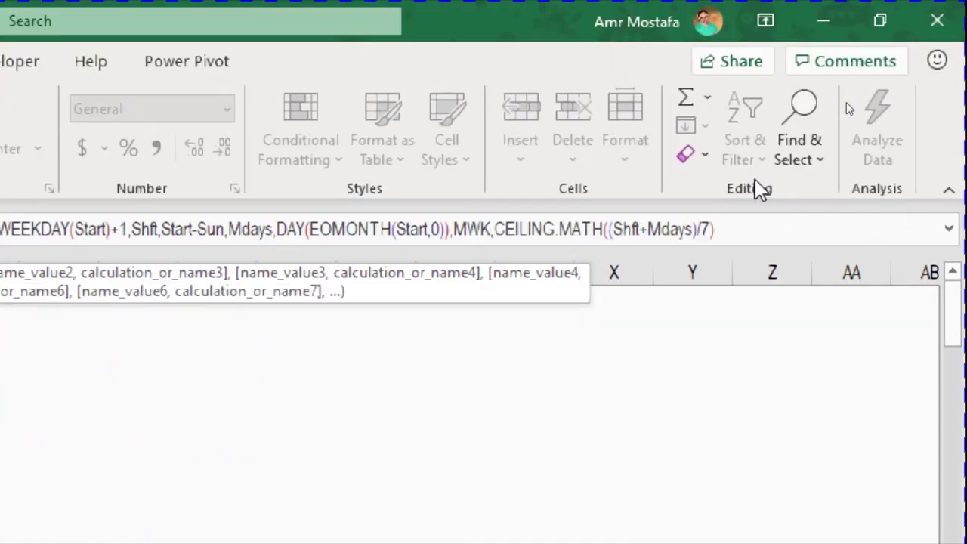
# Complete the LET formula in N3 with MWK as the final calculation.
pyautogui.write(',')
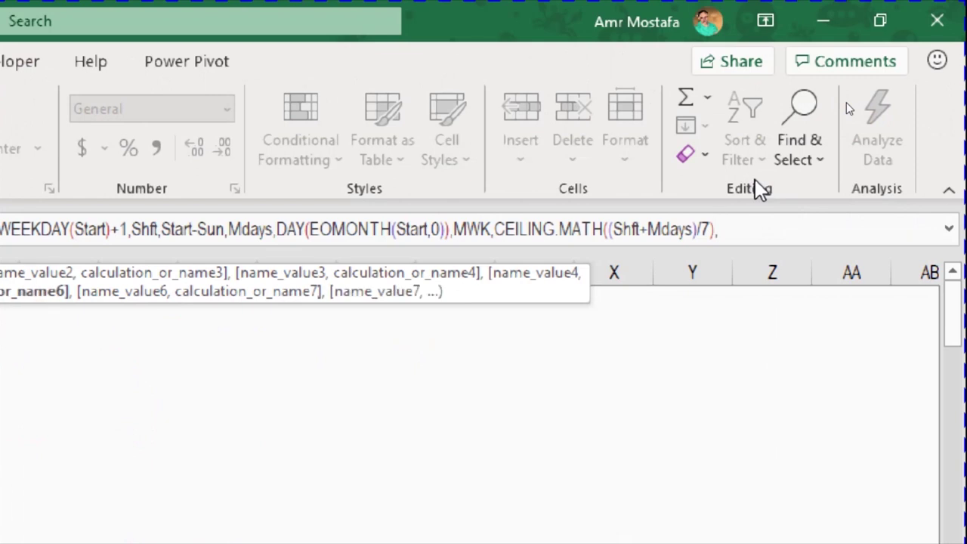
pyautogui.write('MWK')
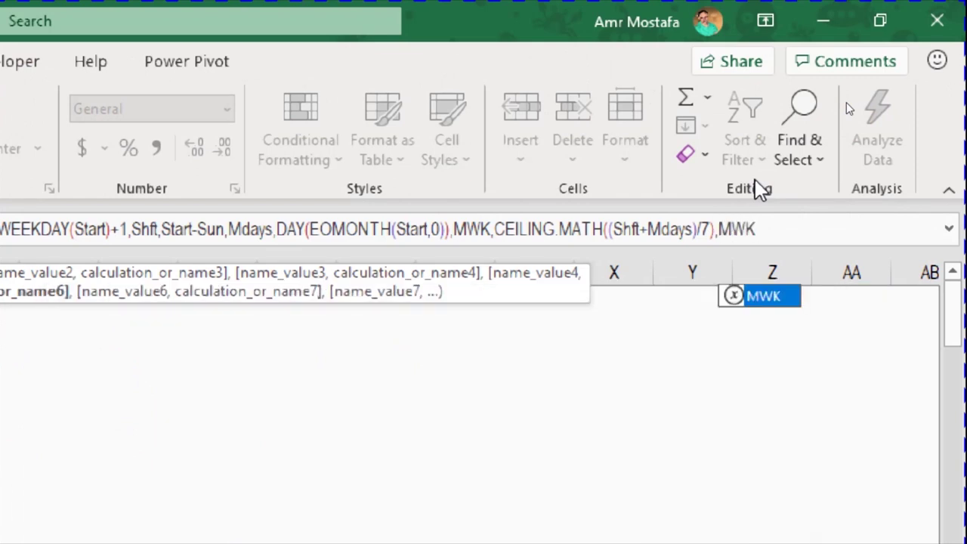
pyautogui.write(')')
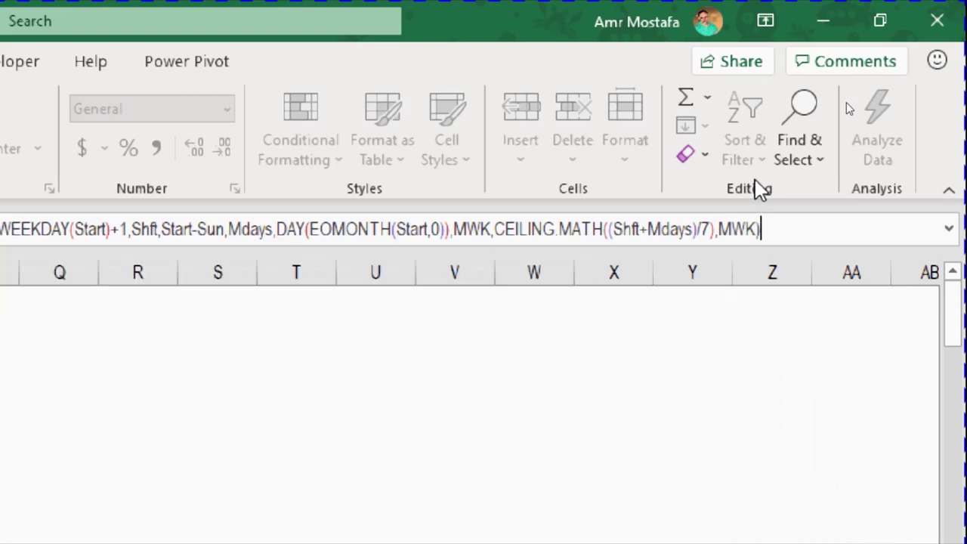
pyautogui.press('Return')
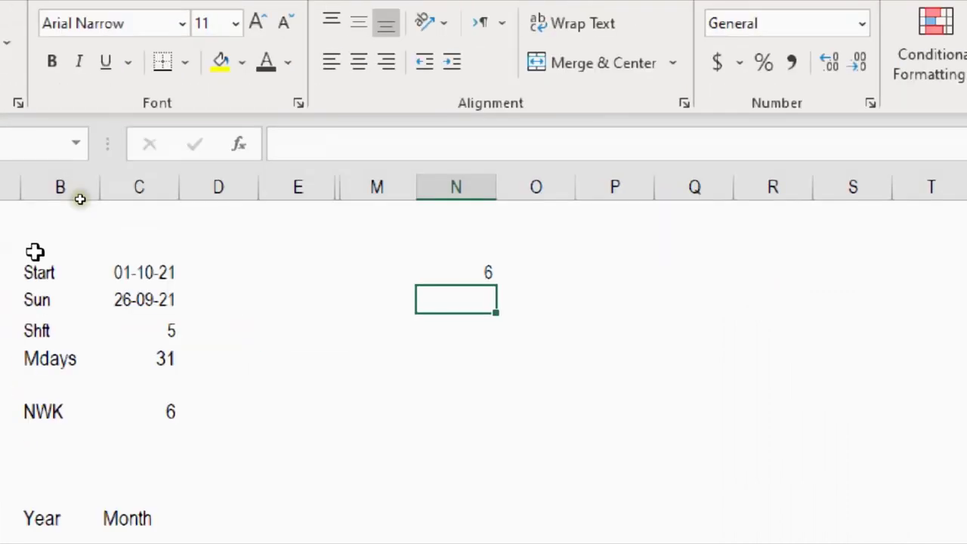
# Remove the final MWK argument and closing parenthesis from N3's LET formula, ending it with a comma after CEILING.MATH((Shft+Mdays)/7).
pyautogui.click(480, 272)
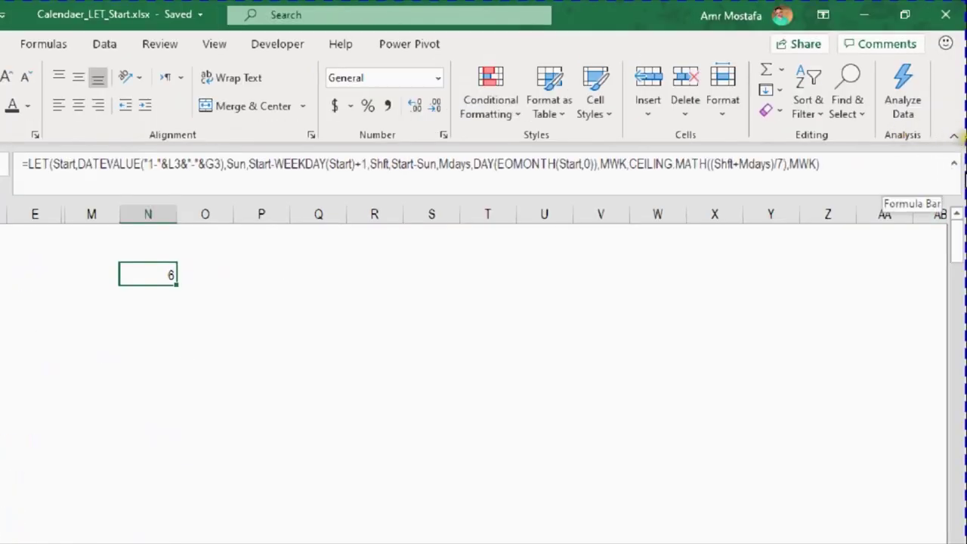
pyautogui.click(871, 166)
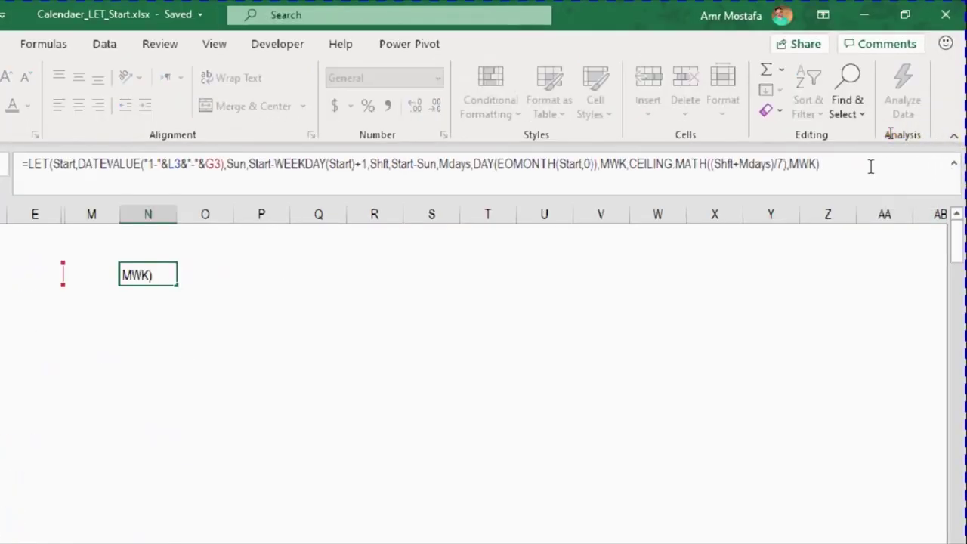
pyautogui.press('BackSpace')
pyautogui.press('BackSpace')
pyautogui.press('BackSpace')
pyautogui.press('BackSpace')
pyautogui.press('BackSpace')
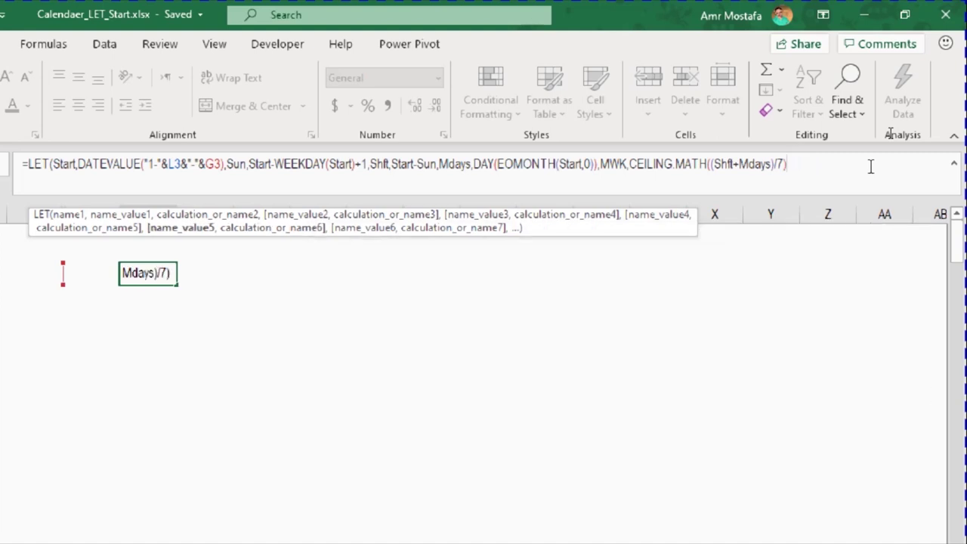
pyautogui.write(',')
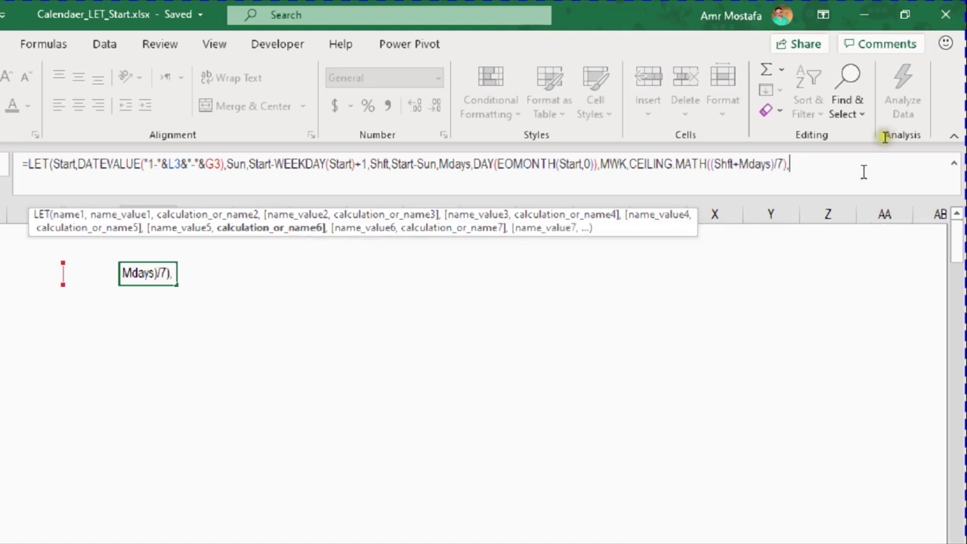
# Rename the MWK variable in N3's LET formula to NWK.
pyautogui.click(602, 163)
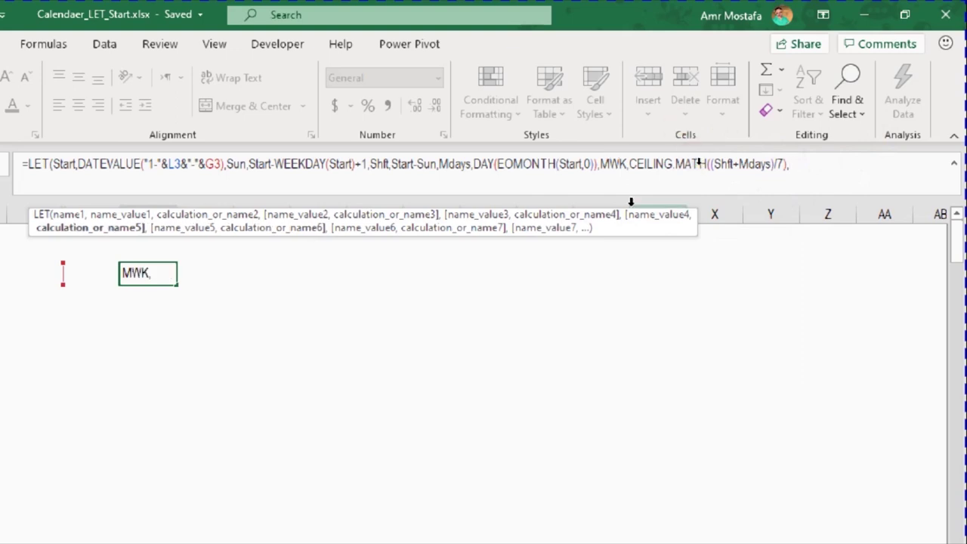
pyautogui.press('Delete')
pyautogui.write('N')
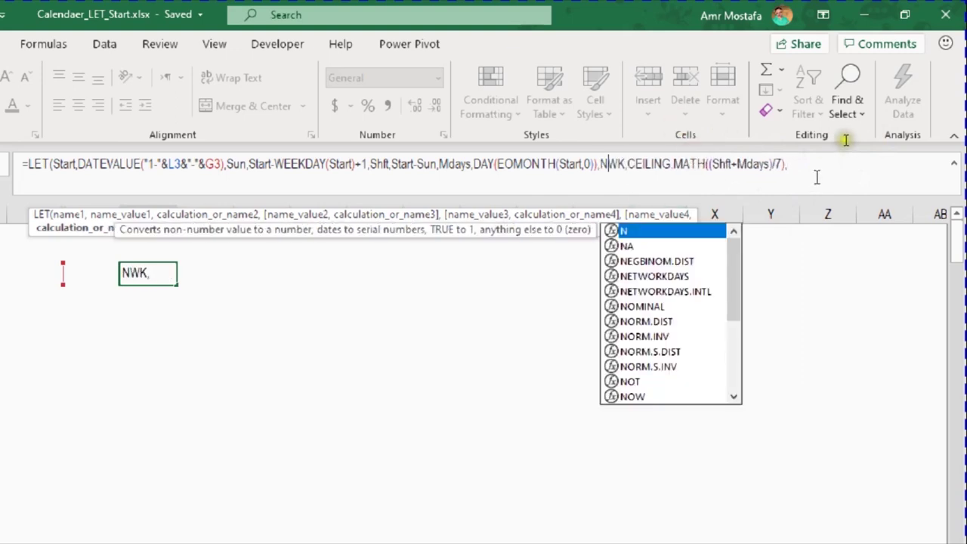
# Append the name Calendar to N3's LET formula, defined as DAY(SEQUENCE(NWK,7,Sun)).
pyautogui.click(805, 164)
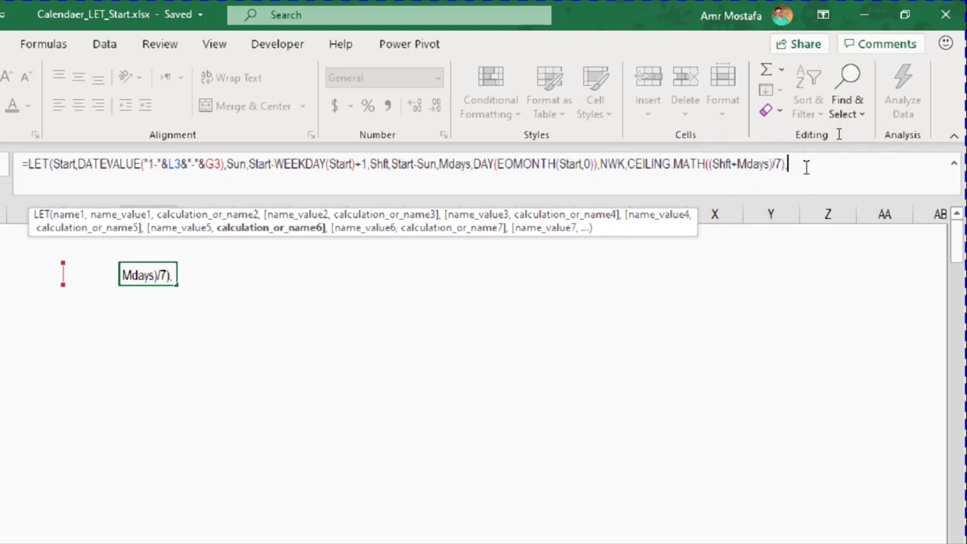
pyautogui.write('Calendar')
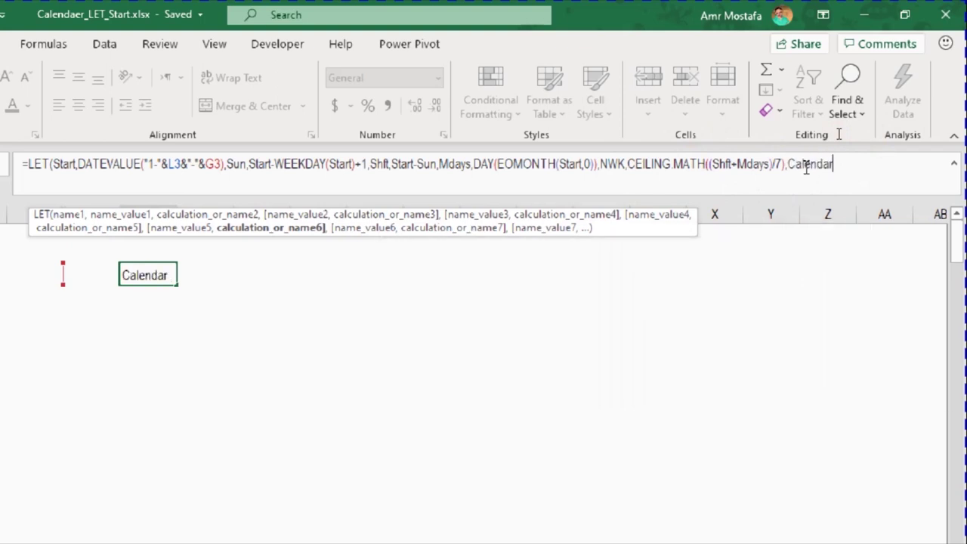
pyautogui.write(',')
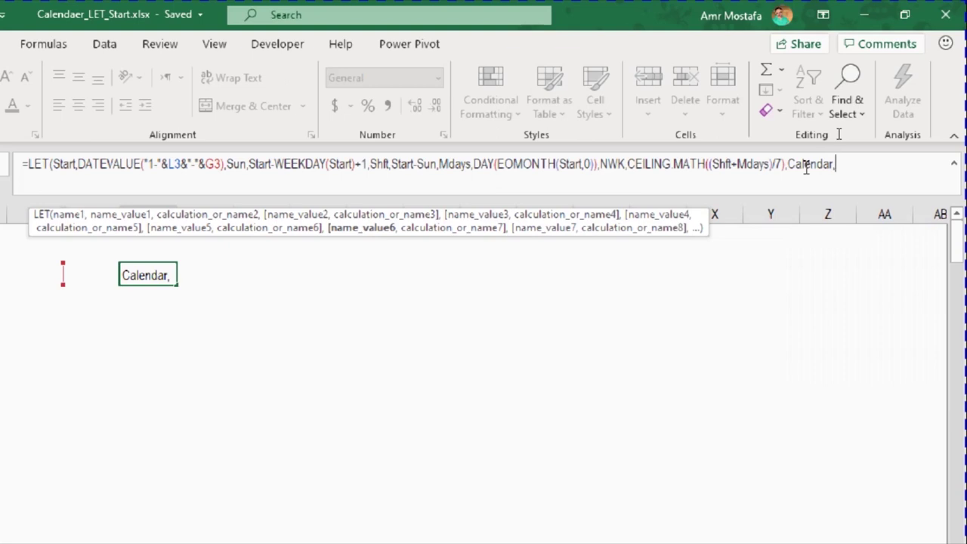
pyautogui.write('Day')
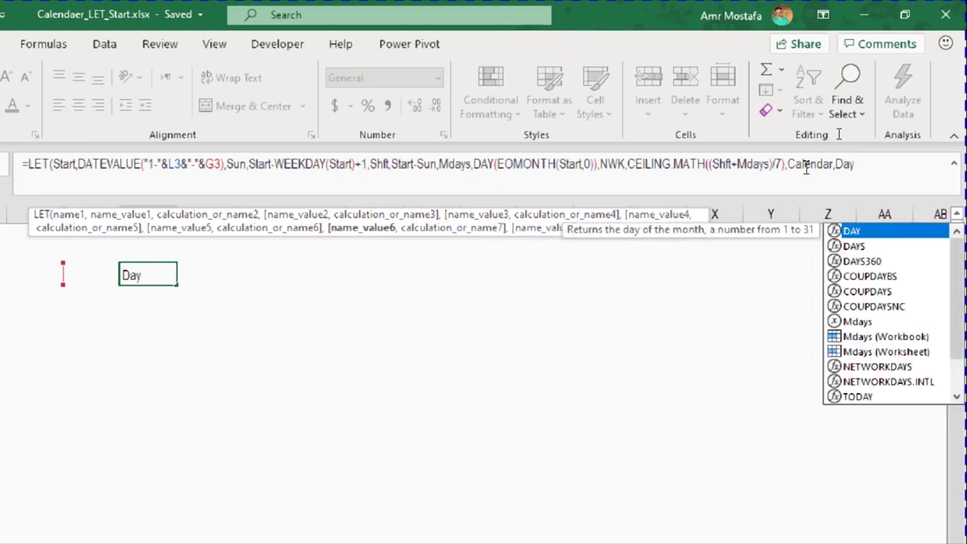
pyautogui.press('Tab')
pyautogui.write('Seq')
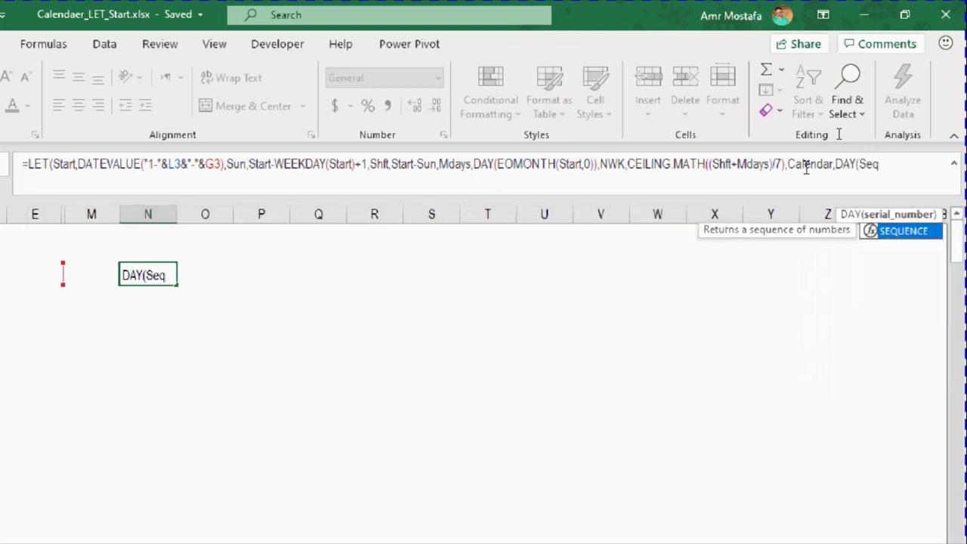
pyautogui.press('Tab')
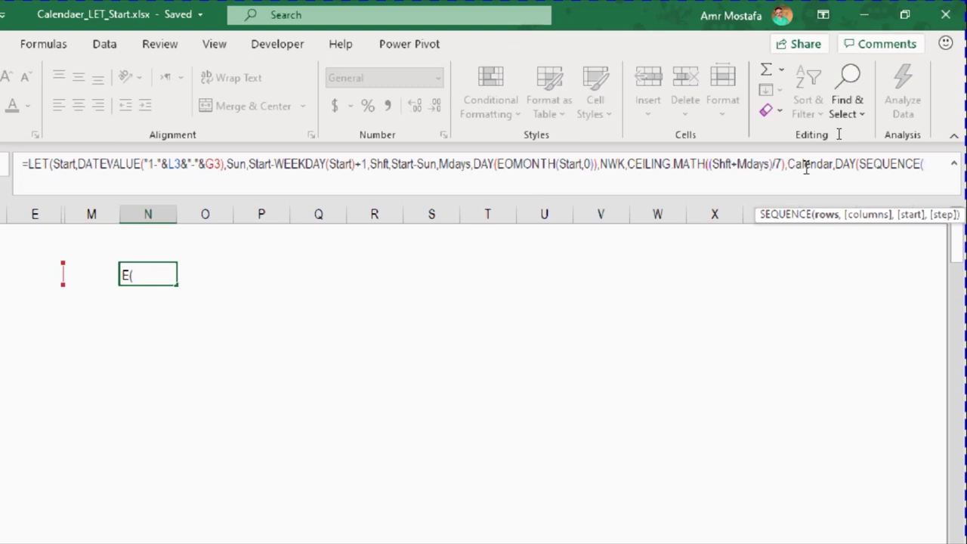
pyautogui.write('NWK')
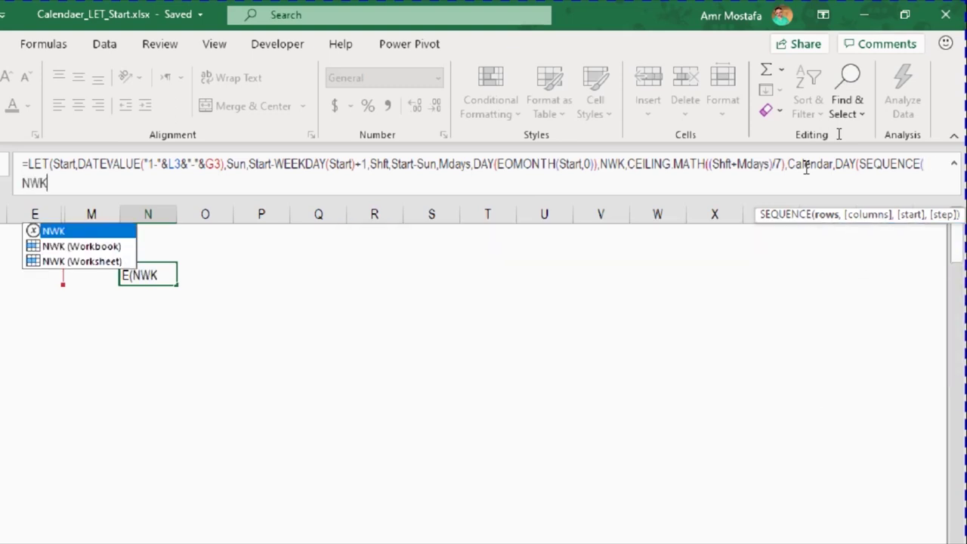
pyautogui.write(',')
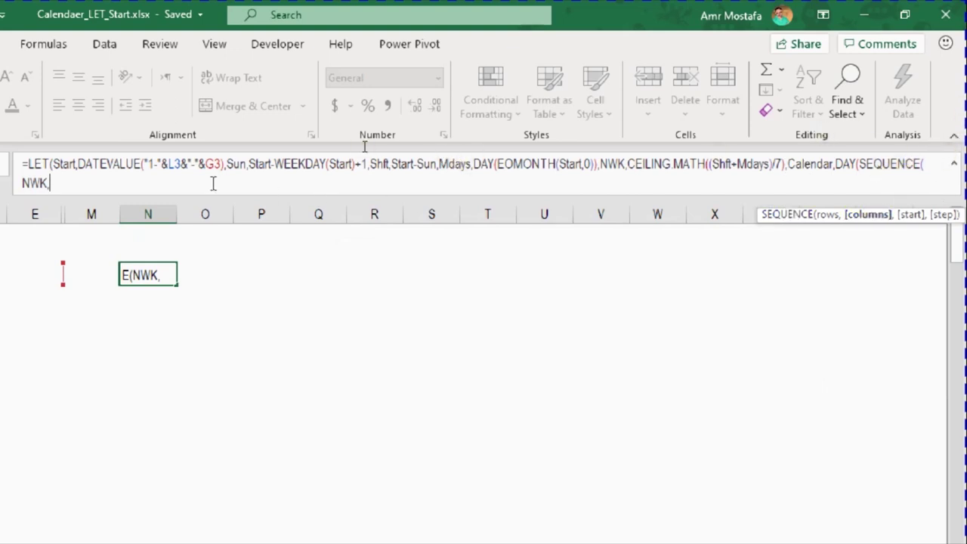
pyautogui.write('7,Sun')
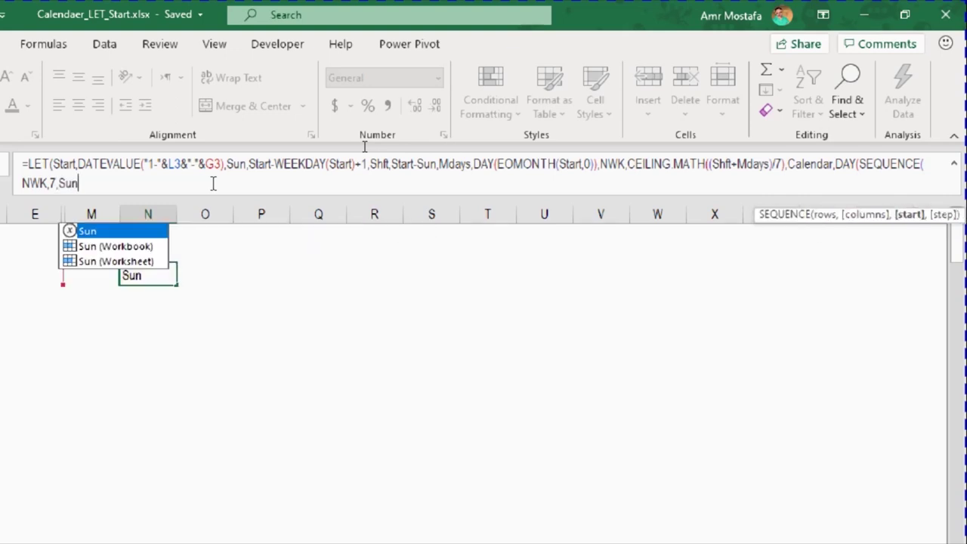
pyautogui.click(214, 184)
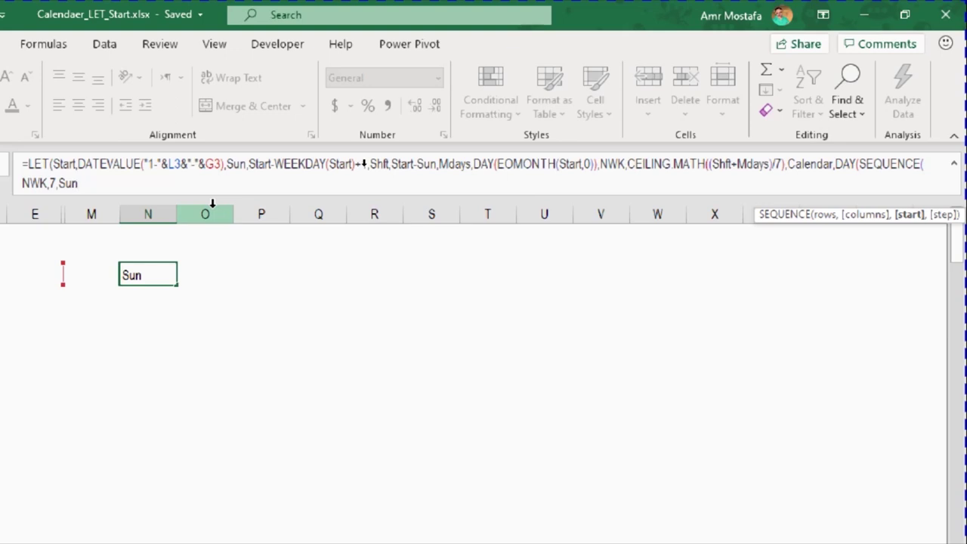
pyautogui.write(')')
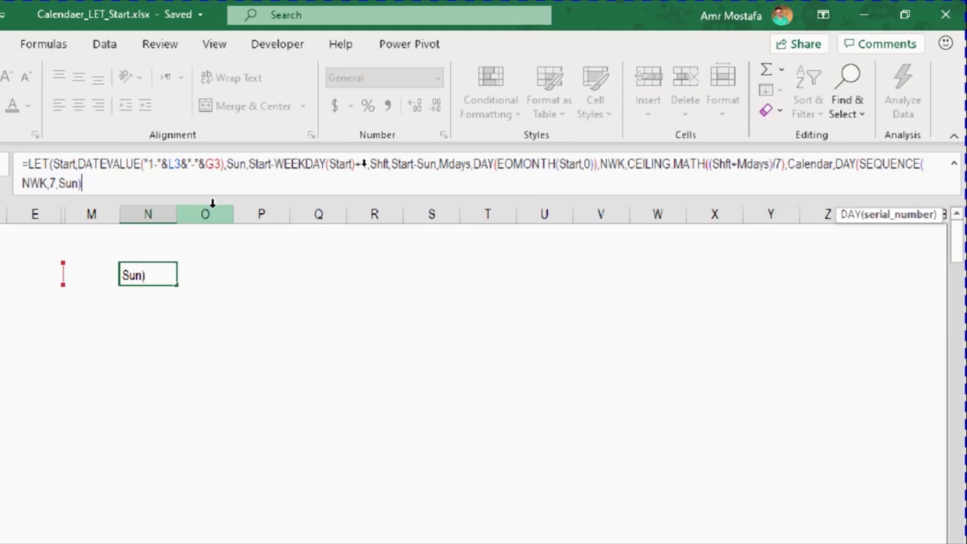
pyautogui.write(')')
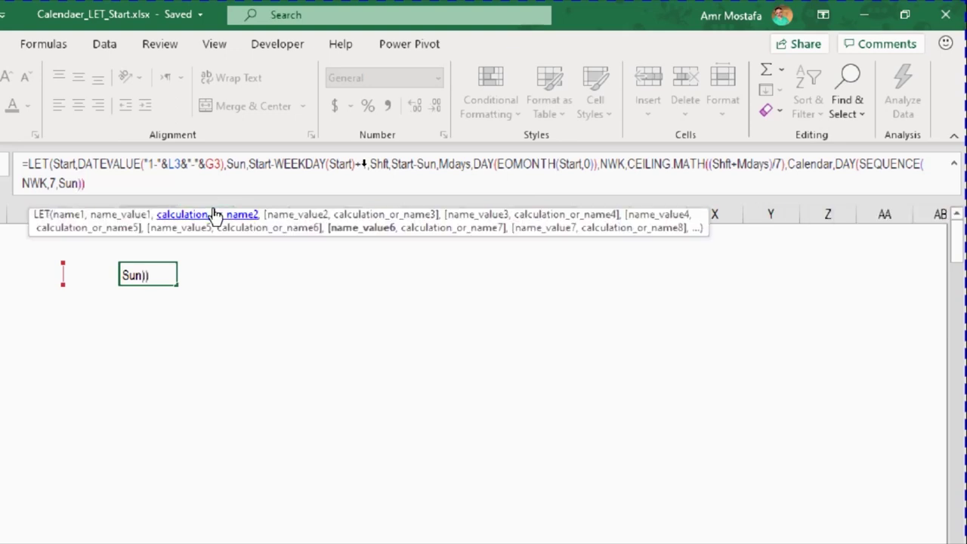
# Use Calendar as the final calculation of N3's LET formula and close the function.
pyautogui.write(',Cale')
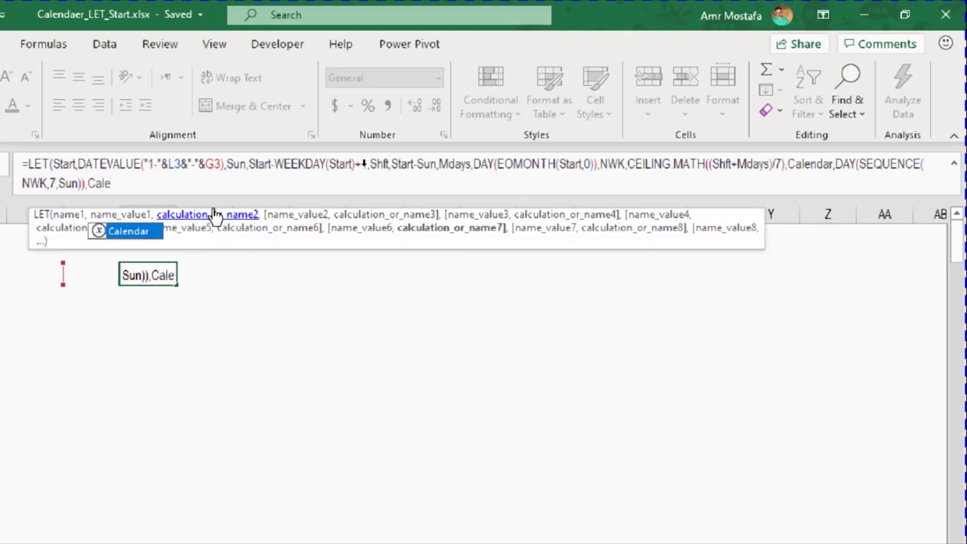
pyautogui.doubleClick(129, 231)
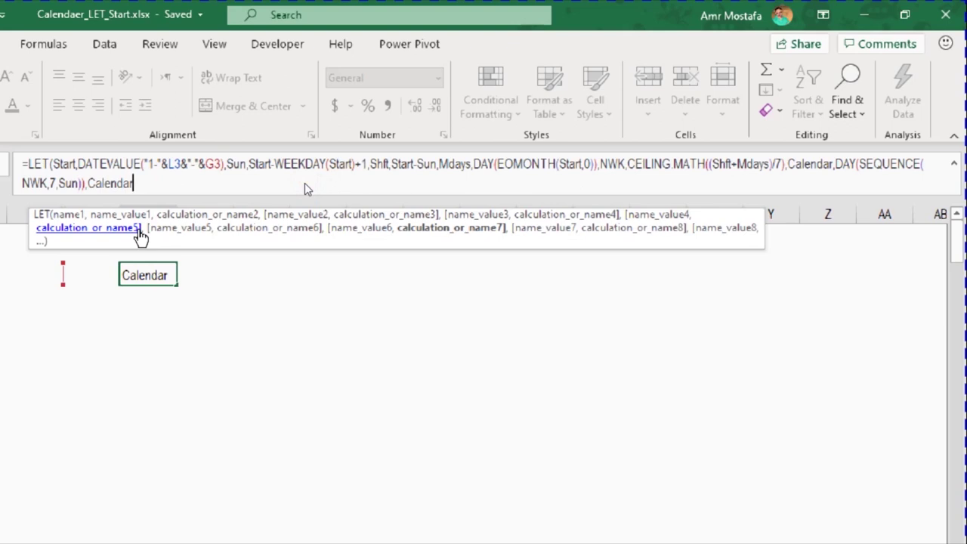
pyautogui.write(')')
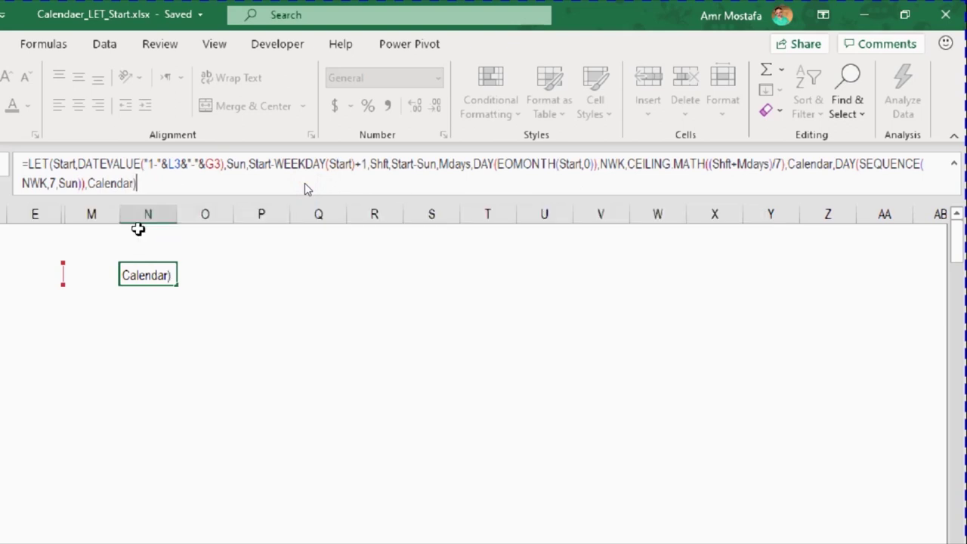